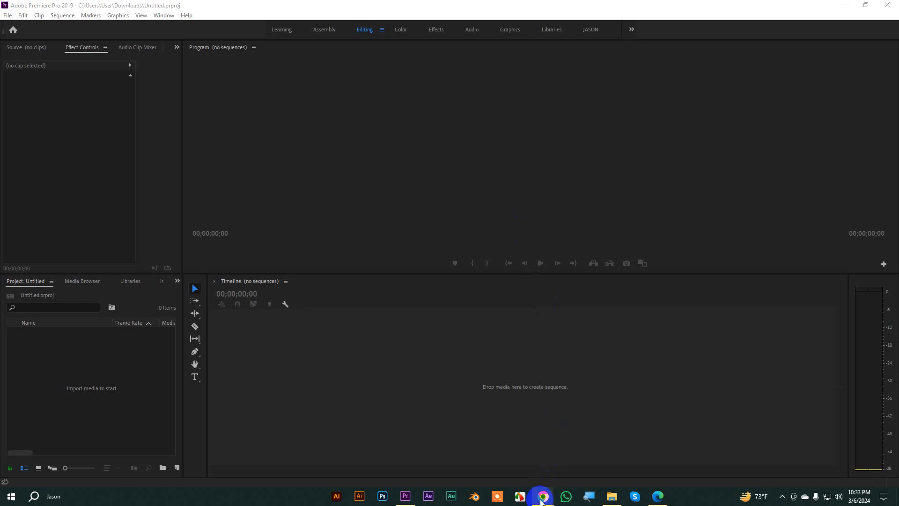
Step: Switch to Chrome and open a new browser tab ready for a web search
{"action": "mouse_move", "coordinate": [542, 495]}
{"action": "left_click", "coordinate": [511, 458]}
{"action": "left_click", "coordinate": [136, 9]}
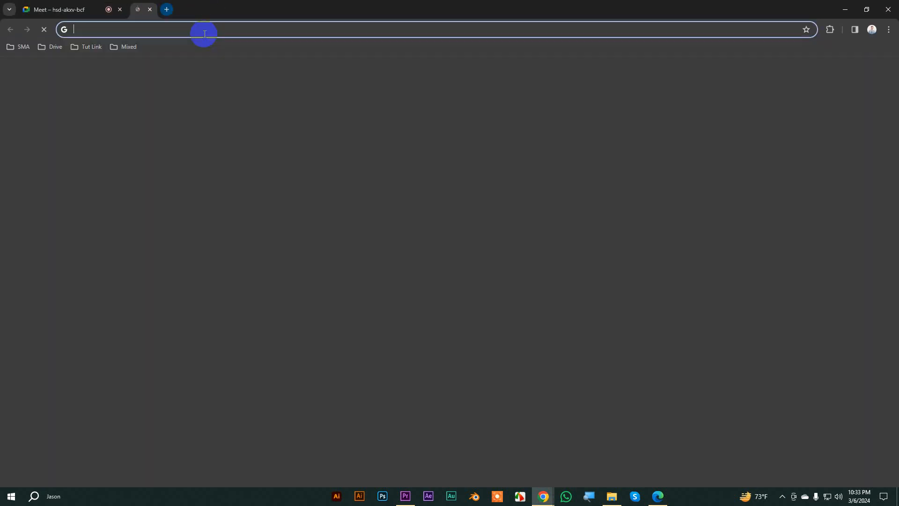
{"action": "left_click", "coordinate": [209, 31]}
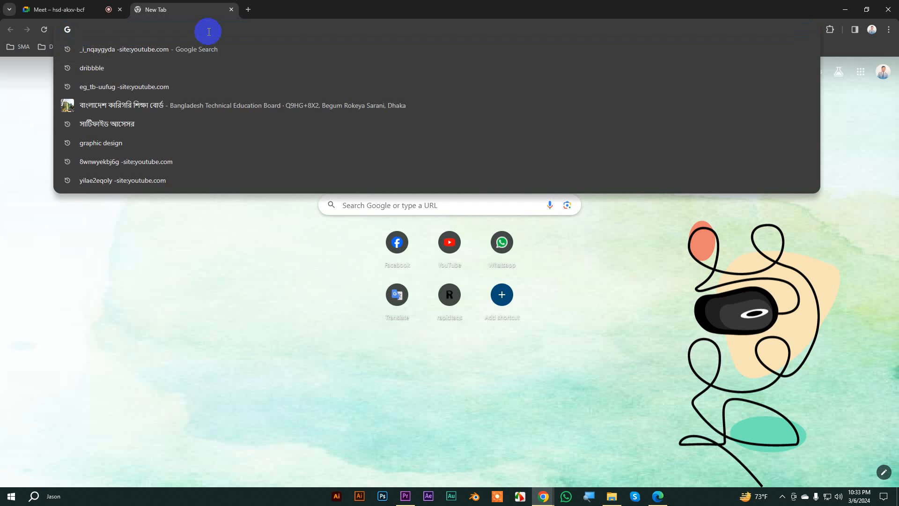
Step: Enter the search query "bollywood song thumbnail" using the matching search suggestion
{"action": "type", "text": "bo"}
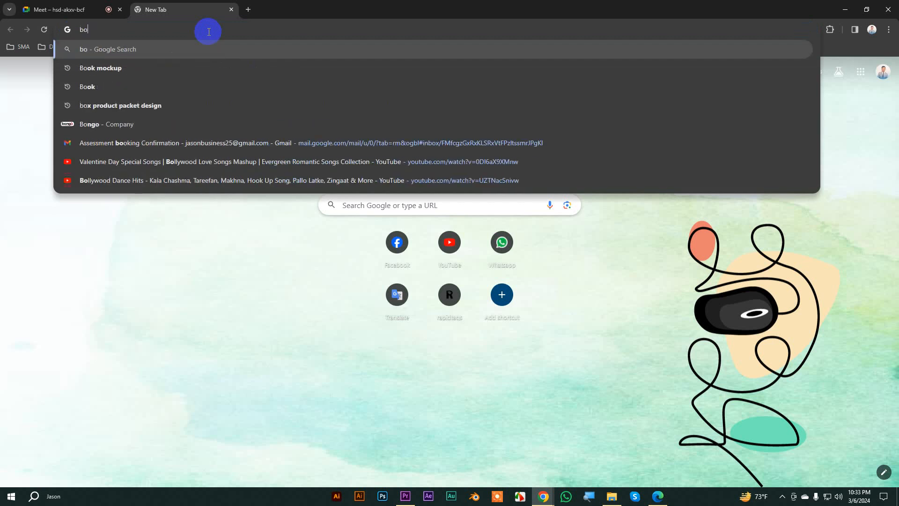
{"action": "type", "text": "yllod "}
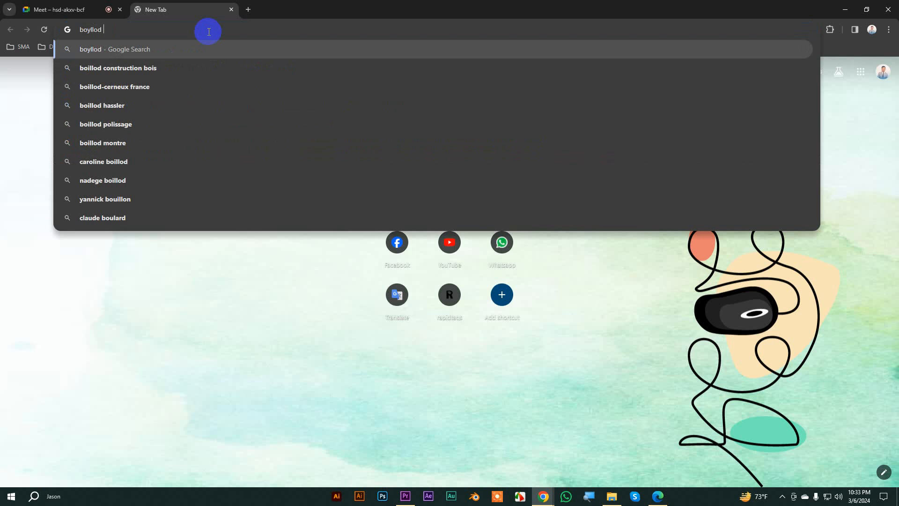
{"action": "type", "text": "ong thu"}
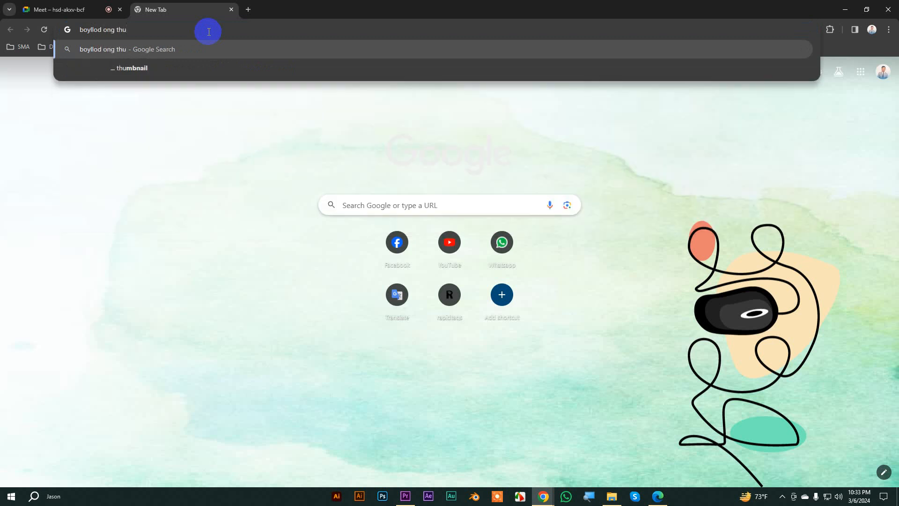
{"action": "left_click", "coordinate": [104, 29]}
{"action": "type", "text": "s"}
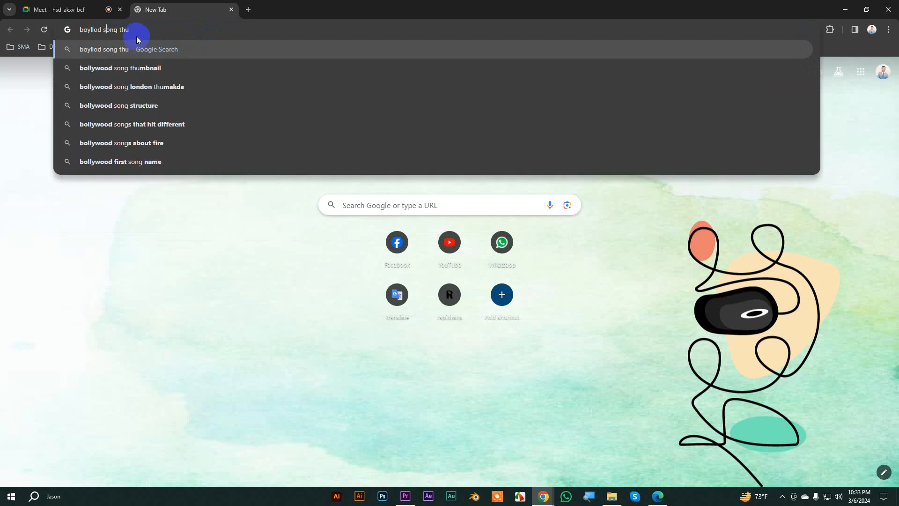
{"action": "left_click_drag", "start_coordinate": [119, 29], "coordinate": [160, 30]}
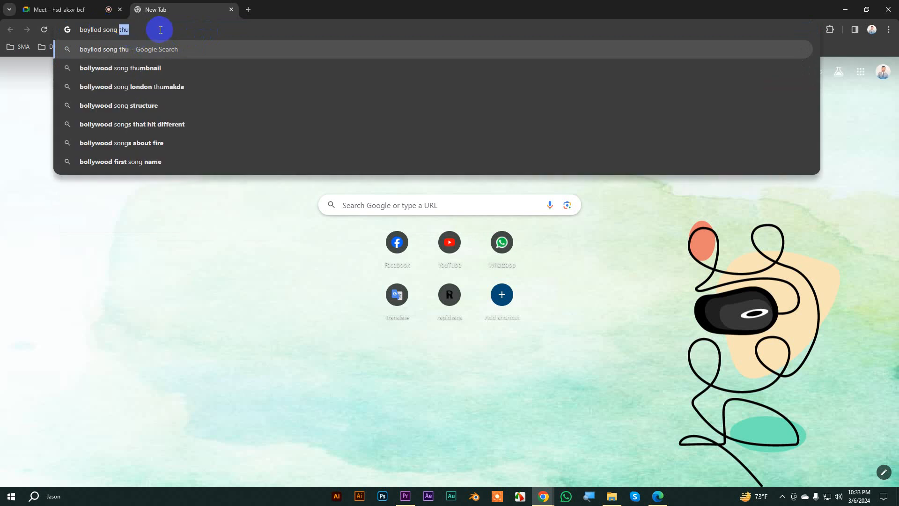
{"action": "key", "text": "Down"}
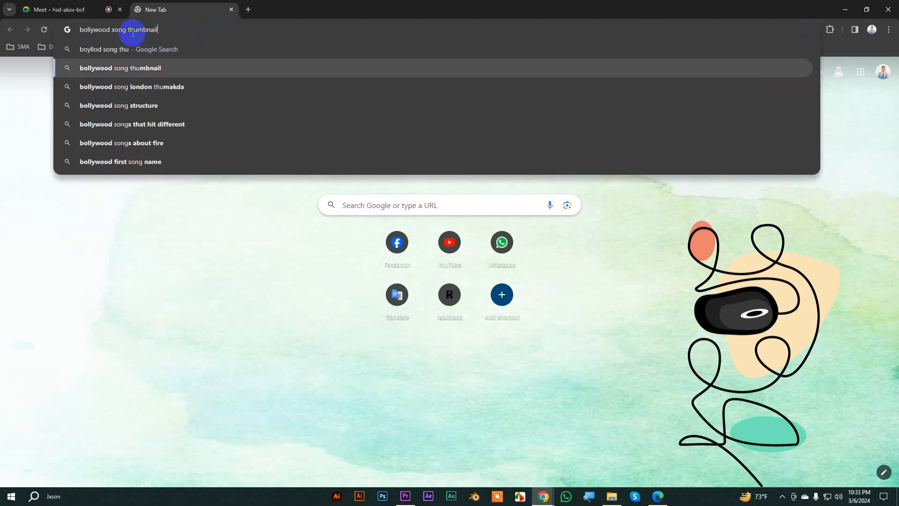
Step: Extend the query to "bollywood song youtube thumbnail", run the search and show its image results
{"action": "double_click", "coordinate": [144, 31]}
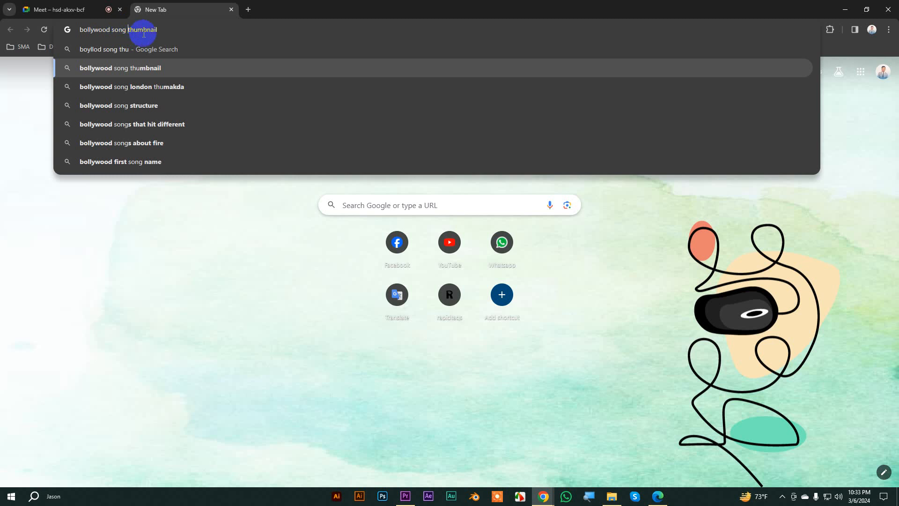
{"action": "key", "text": "Left"}
{"action": "type", "text": "yotube"}
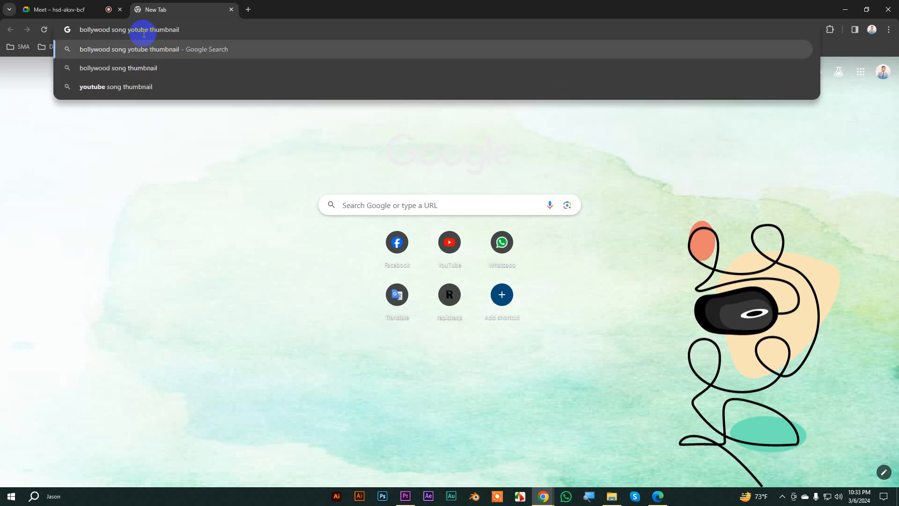
{"action": "left_click", "coordinate": [135, 29]}
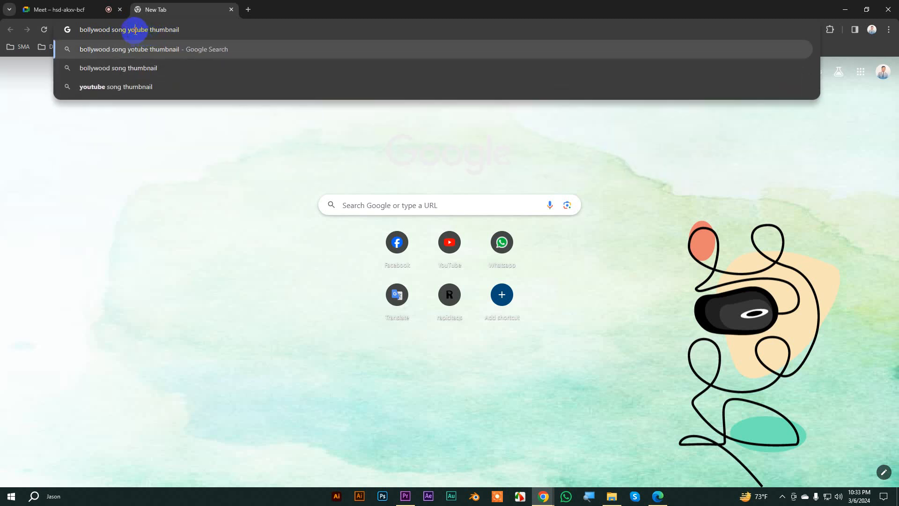
{"action": "type", "text": "u"}
{"action": "left_click", "coordinate": [150, 49]}
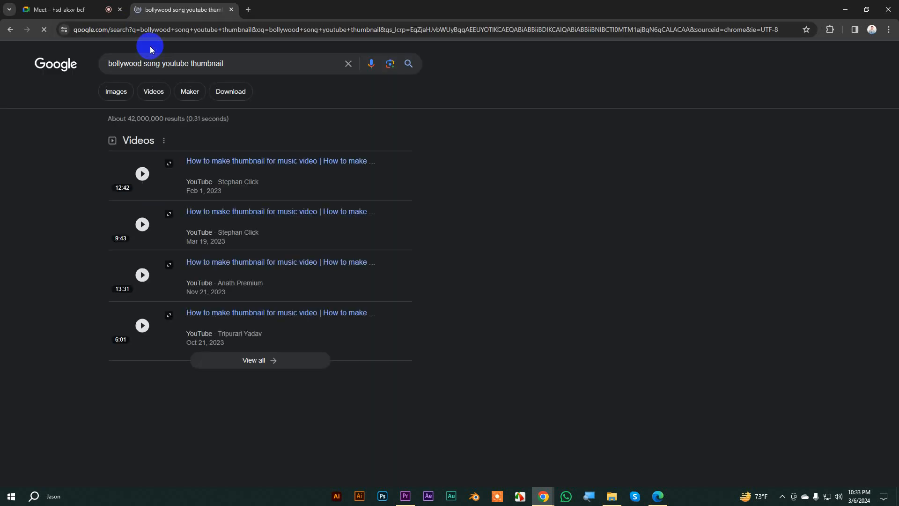
{"action": "left_click", "coordinate": [116, 91]}
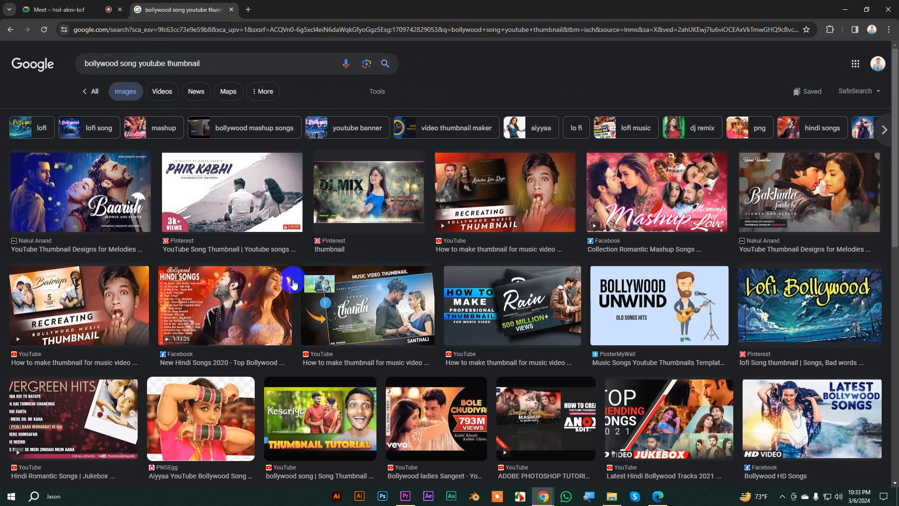
Step: Browse the Bollywood thumbnail images and preview the Wallpaper Cave picture of the couple in the rain with its related images
{"action": "scroll", "coordinate": [366, 274], "scroll_direction": "down", "scroll_amount": 2}
{"action": "scroll", "coordinate": [365, 274], "scroll_direction": "down", "scroll_amount": 3}
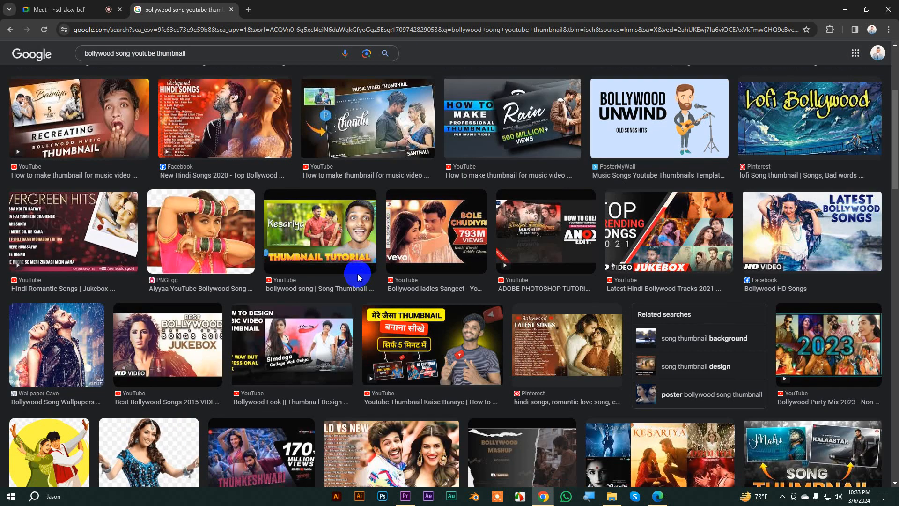
{"action": "scroll", "coordinate": [357, 273], "scroll_direction": "down", "scroll_amount": 3}
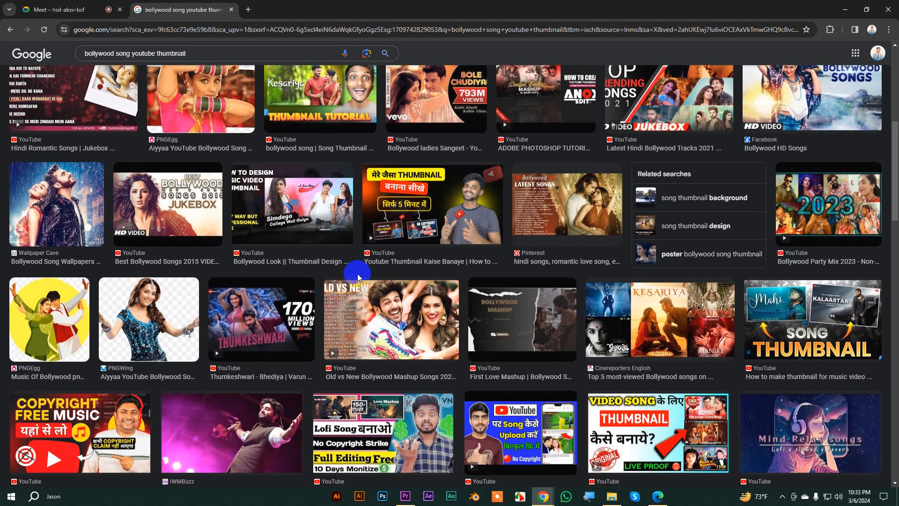
{"action": "scroll", "coordinate": [358, 273], "scroll_direction": "down", "scroll_amount": 6}
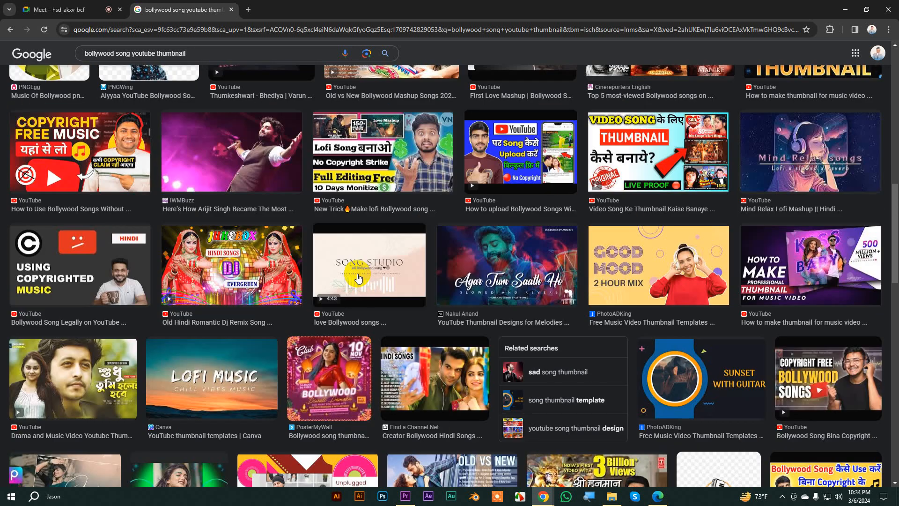
{"action": "scroll", "coordinate": [359, 278], "scroll_direction": "down", "scroll_amount": 6}
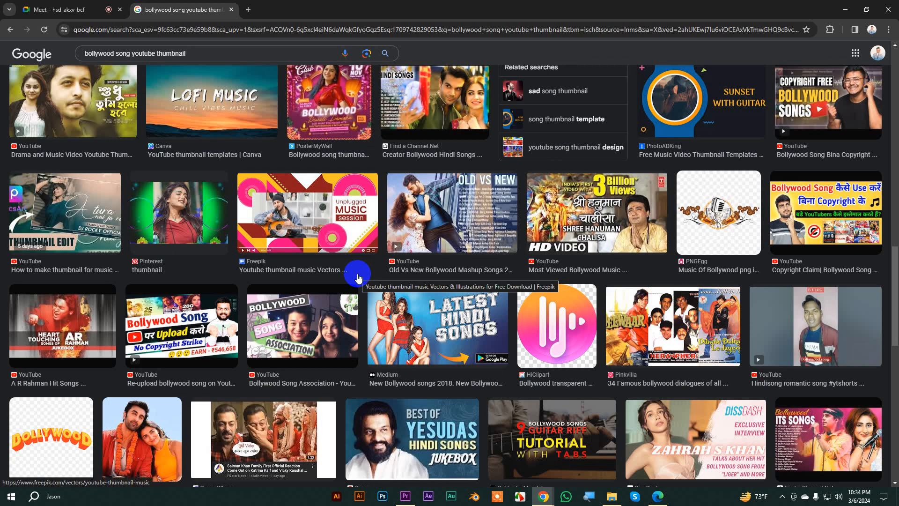
{"action": "scroll", "coordinate": [358, 278], "scroll_direction": "up", "scroll_amount": 4}
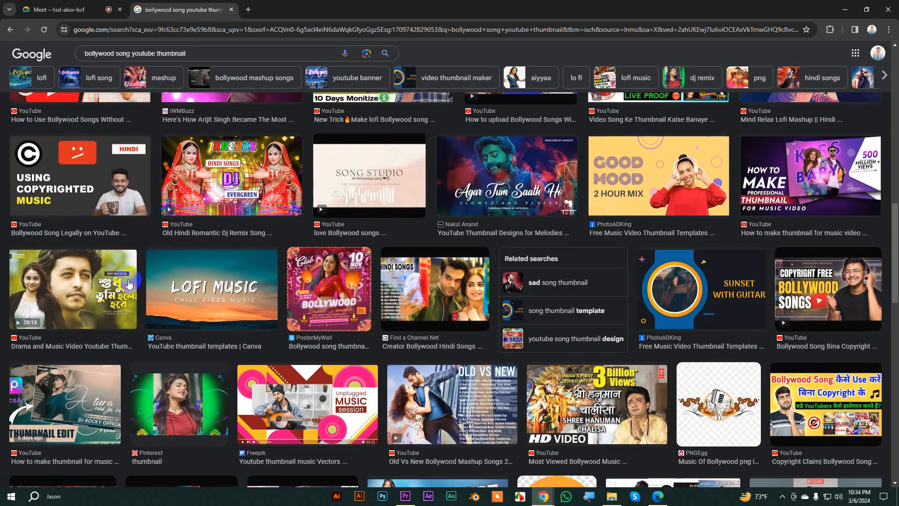
{"action": "scroll", "coordinate": [131, 283], "scroll_direction": "up", "scroll_amount": 5}
{"action": "scroll", "coordinate": [130, 284], "scroll_direction": "up", "scroll_amount": 3}
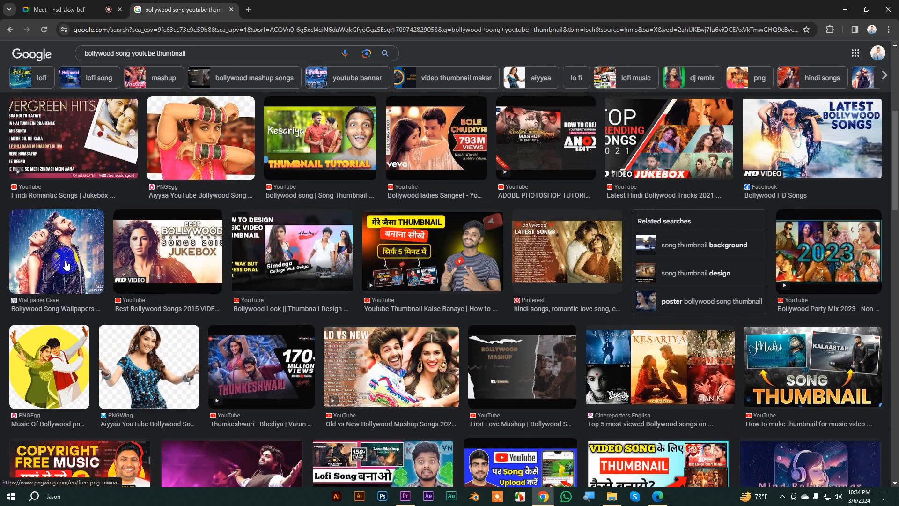
{"action": "left_click", "coordinate": [471, 232]}
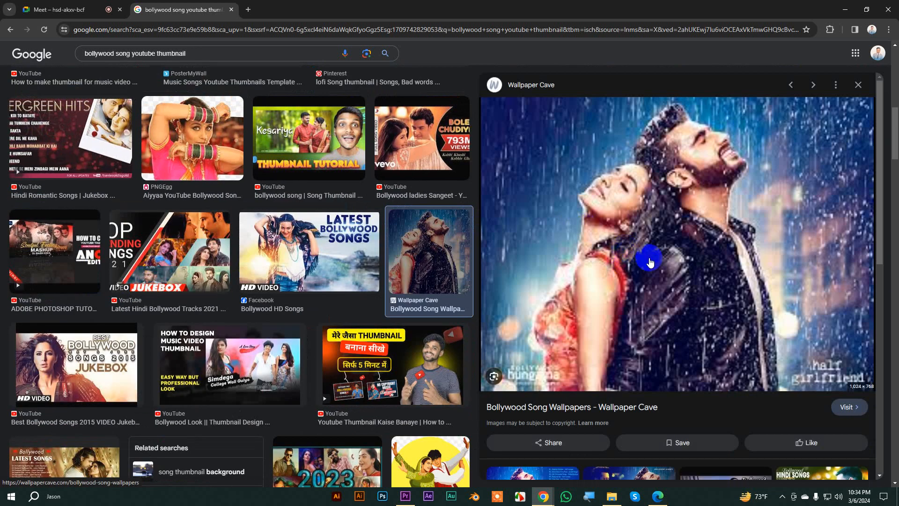
{"action": "scroll", "coordinate": [689, 253], "scroll_direction": "down", "scroll_amount": 5}
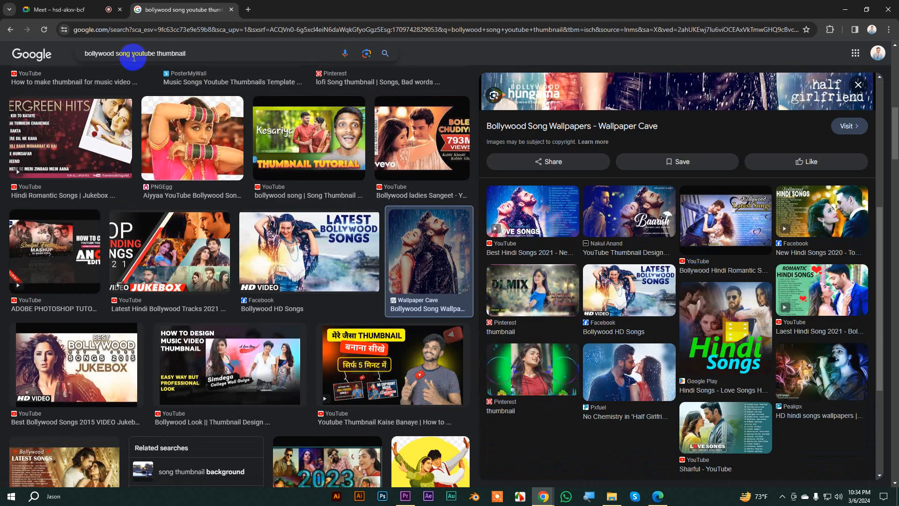
Step: Search Google Images for "batman" and refine the query to "batman movie"
{"action": "left_click_drag", "start_coordinate": [201, 53], "coordinate": [35, 47]}
{"action": "type", "text": "b"}
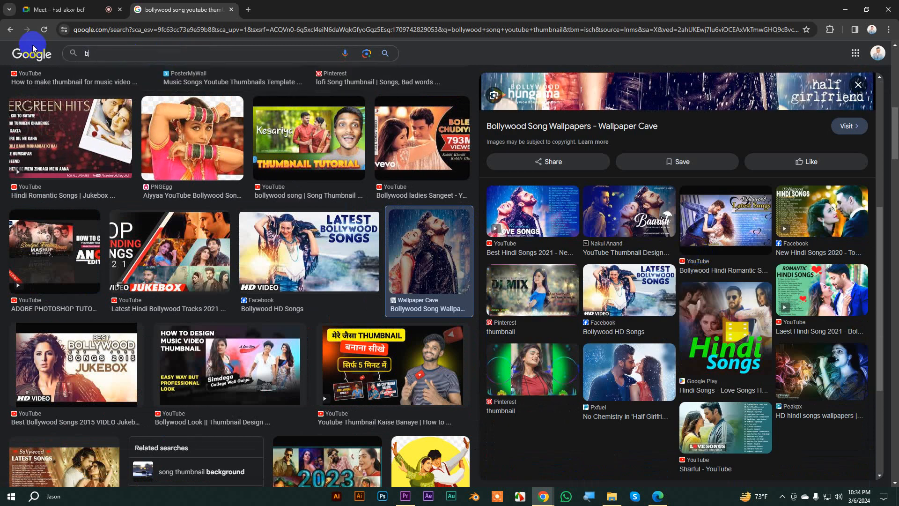
{"action": "type", "text": "atman"}
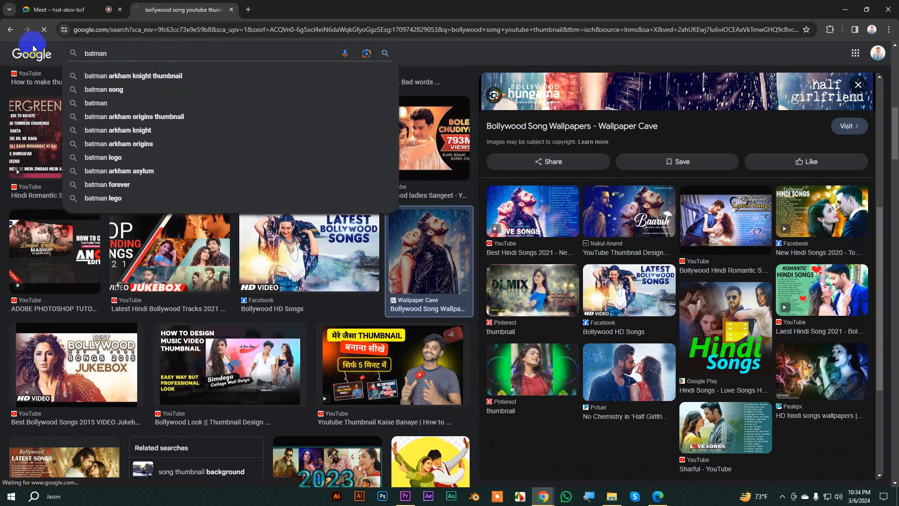
{"action": "key", "text": "Return"}
{"action": "left_click", "coordinate": [142, 59]}
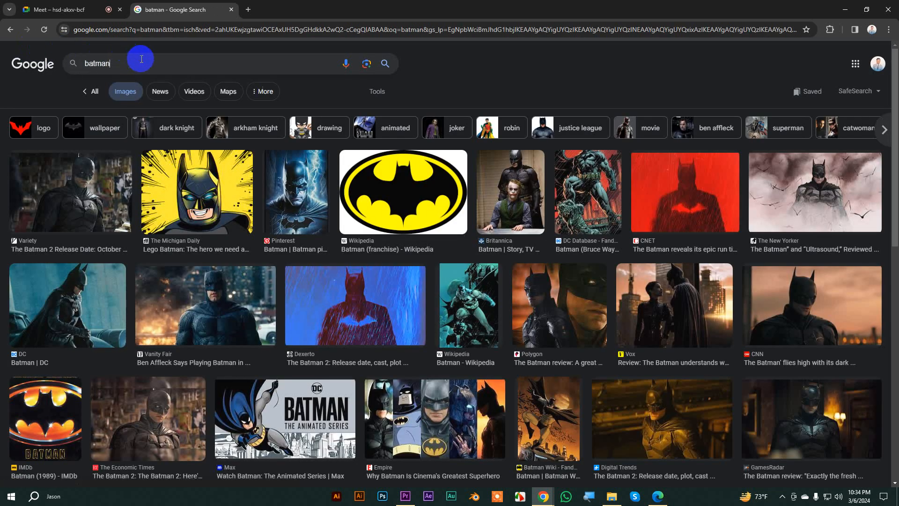
{"action": "type", "text": "movie"}
{"action": "key", "text": "Return"}
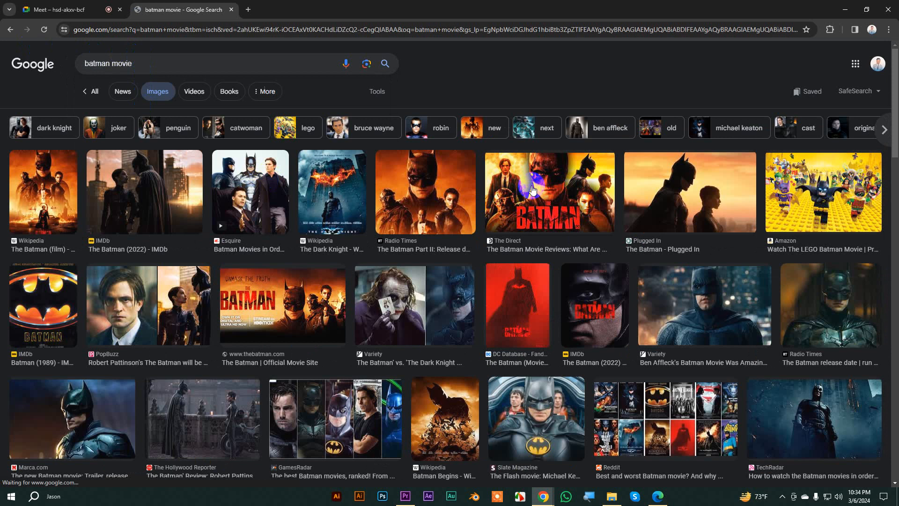
Step: Preview the official The Batman banner, Variety's Joker and Batman comparison, Reddit's poster collage and The Hollywood Reporter's still in turn
{"action": "left_click", "coordinate": [282, 291]}
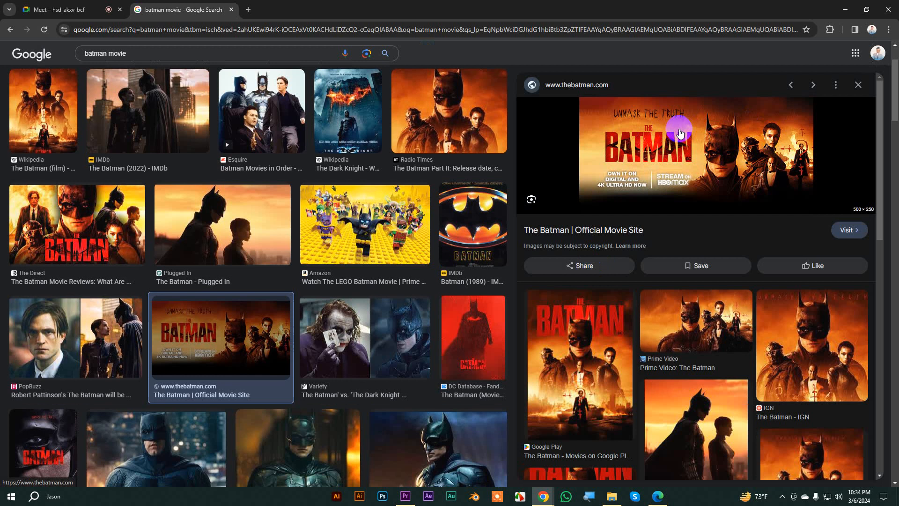
{"action": "scroll", "coordinate": [427, 309], "scroll_direction": "down", "scroll_amount": 4}
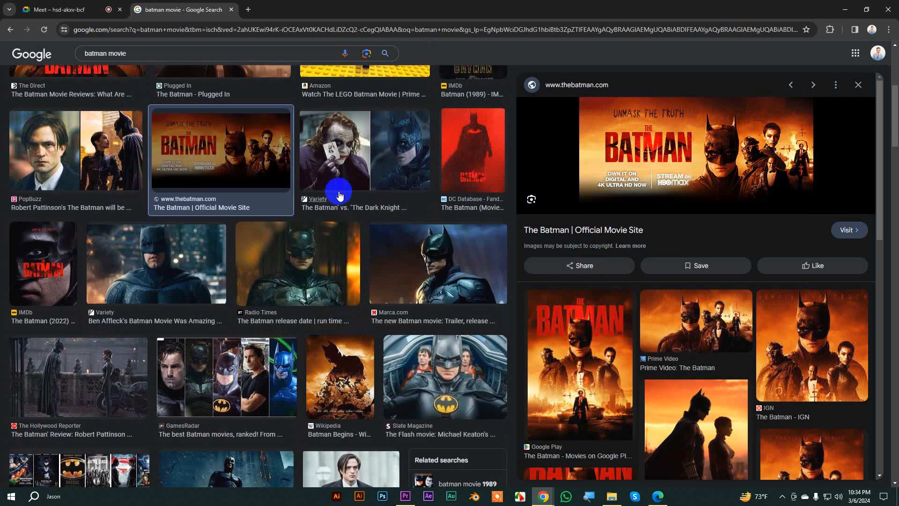
{"action": "left_click", "coordinate": [387, 177]}
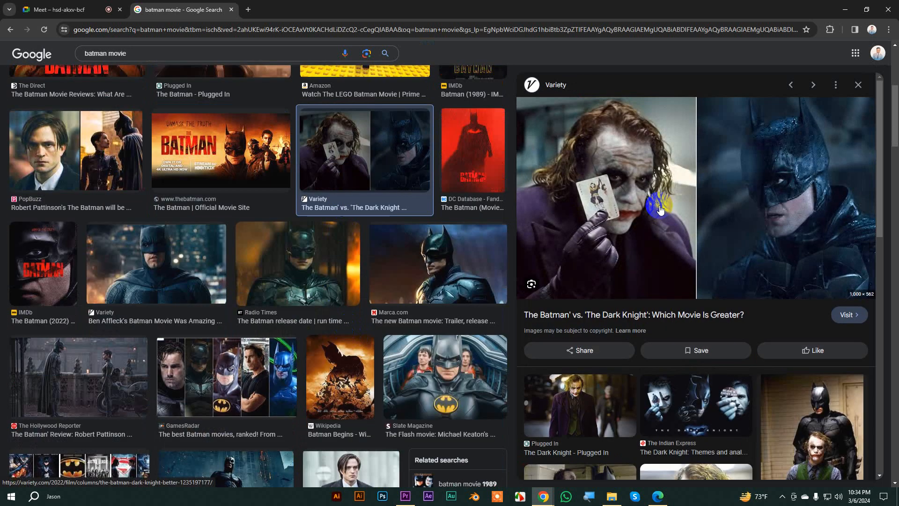
{"action": "scroll", "coordinate": [659, 313], "scroll_direction": "down", "scroll_amount": 4}
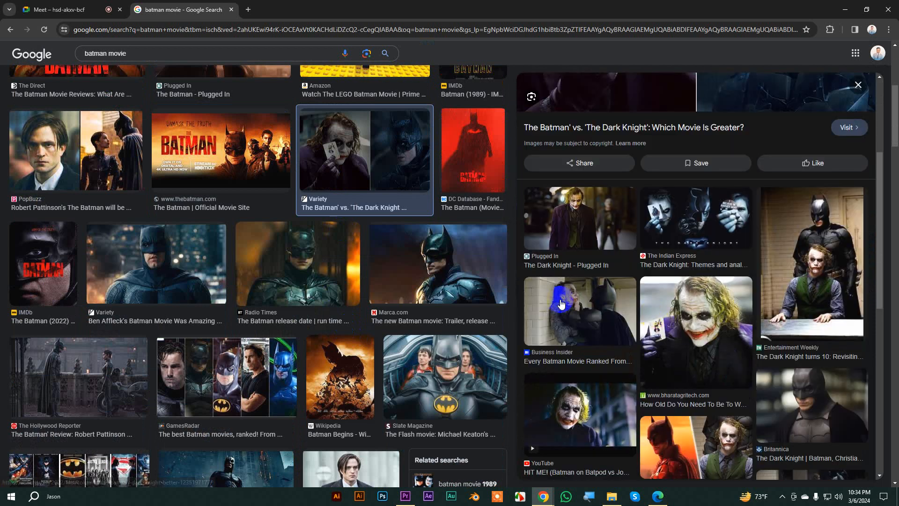
{"action": "scroll", "coordinate": [200, 247], "scroll_direction": "down", "scroll_amount": 4}
{"action": "left_click", "coordinate": [90, 297]}
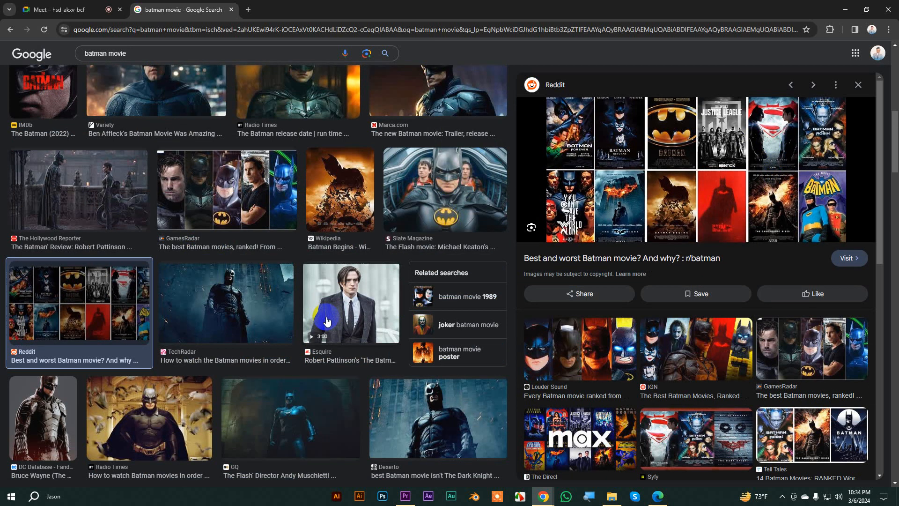
{"action": "left_click", "coordinate": [93, 193]}
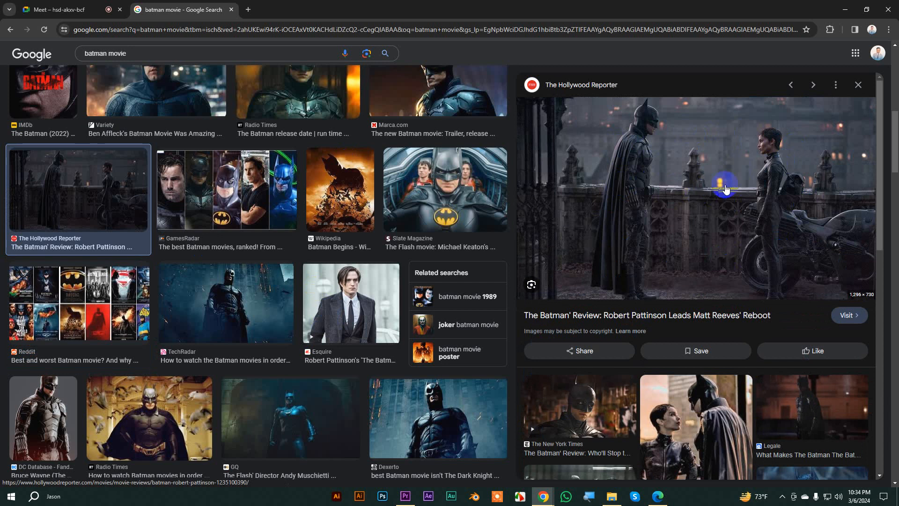
Step: Replace "batman" in the image search with "mad max" and search for "mad max movie"
{"action": "double_click", "coordinate": [97, 54]}
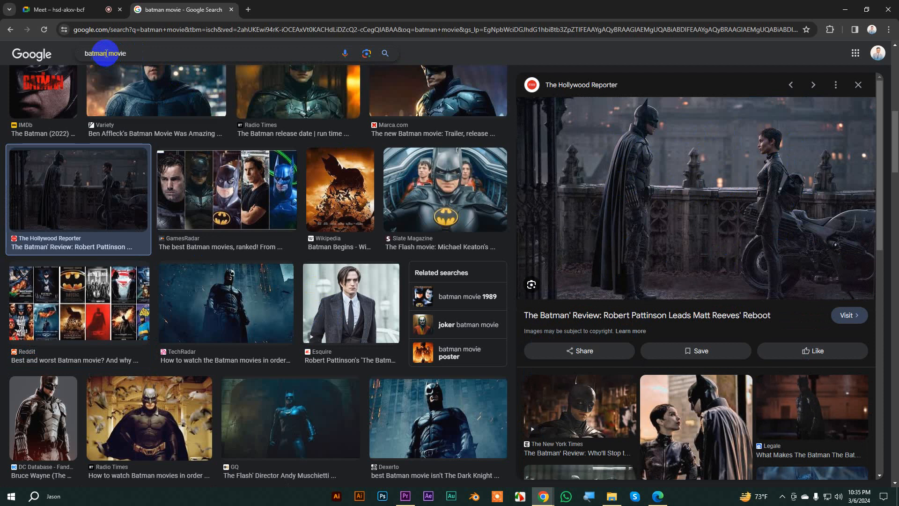
{"action": "type", "text": "mad"}
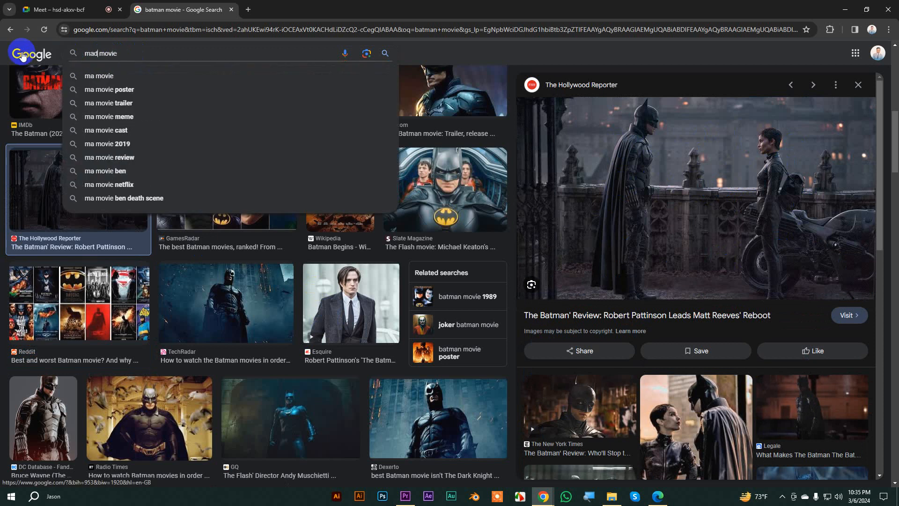
{"action": "type", "text": " max"}
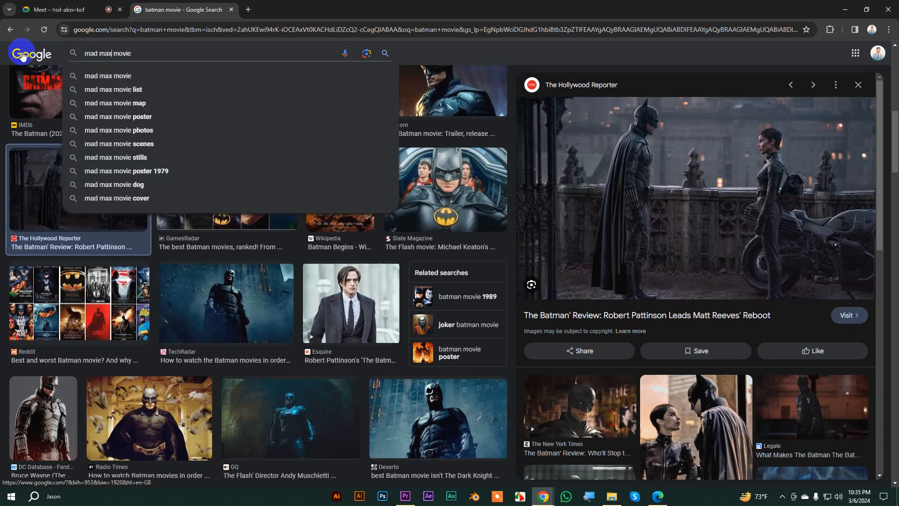
{"action": "left_click", "coordinate": [119, 76]}
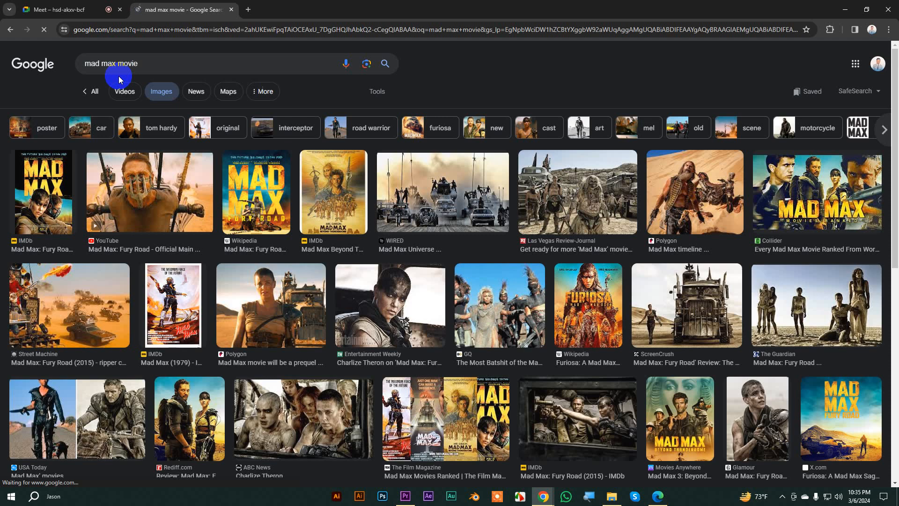
Step: Preview the Mad Max: Fury Road official trailer image and look through the other Mad Max movie thumbnails
{"action": "left_click", "coordinate": [149, 192]}
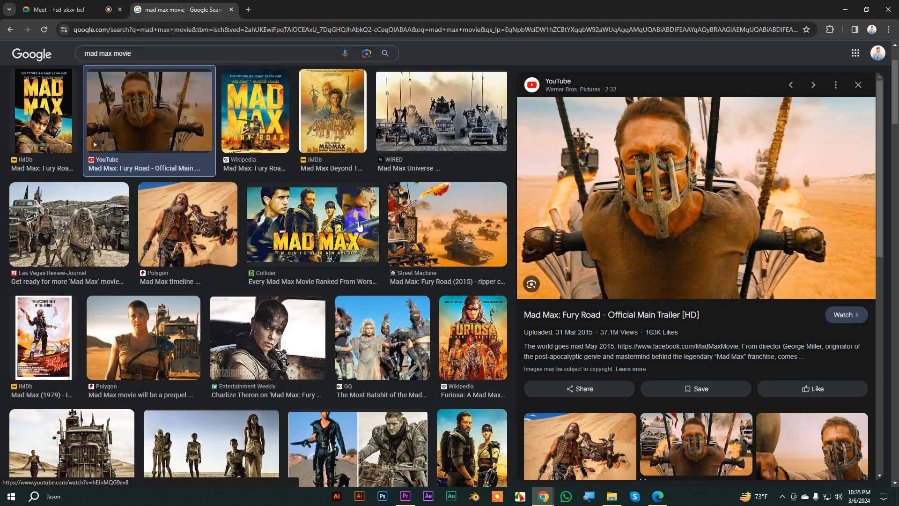
{"action": "scroll", "coordinate": [369, 224], "scroll_direction": "down", "scroll_amount": 7}
{"action": "scroll", "coordinate": [371, 224], "scroll_direction": "down", "scroll_amount": 7}
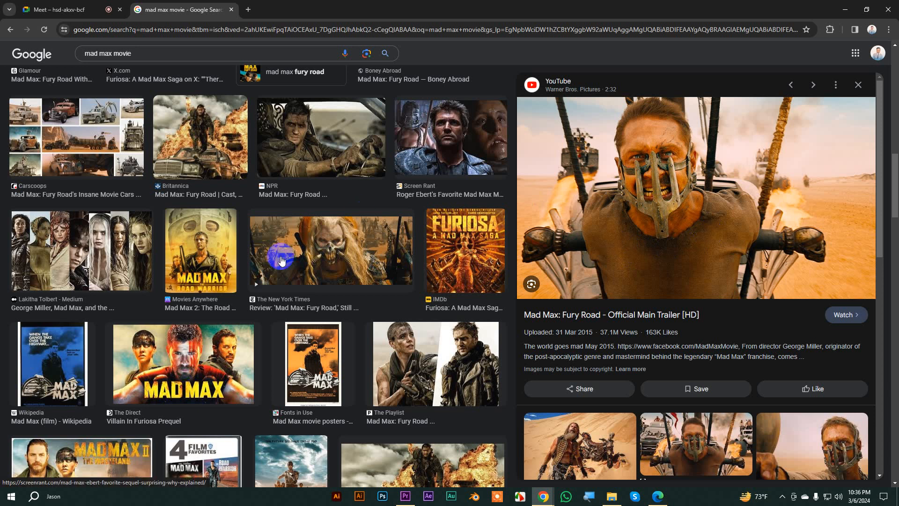
{"action": "scroll", "coordinate": [280, 257], "scroll_direction": "down", "scroll_amount": 10}
{"action": "scroll", "coordinate": [274, 279], "scroll_direction": "down", "scroll_amount": 5}
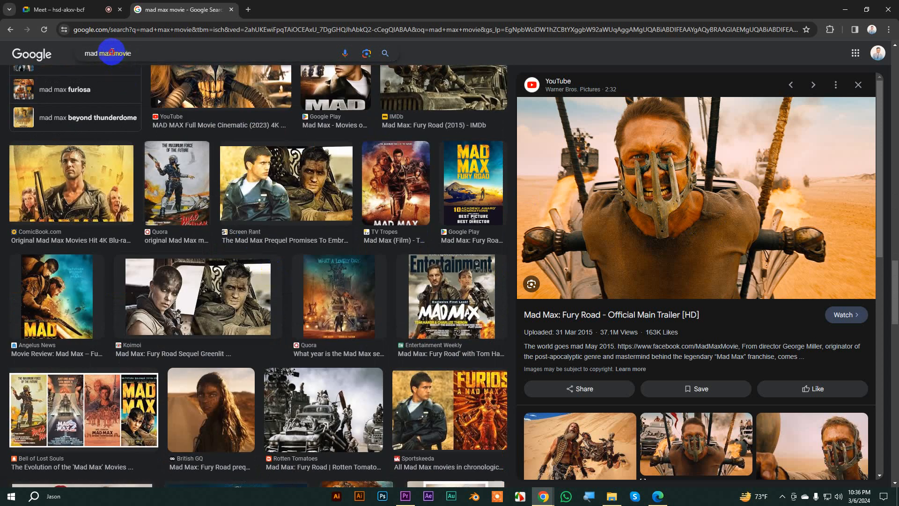
Step: Replace "mad max" in the image search with "avengers" and preview Parade's "Marvel Movies in Order" poster
{"action": "left_click_drag", "start_coordinate": [117, 53], "coordinate": [40, 48]}
{"action": "type", "text": "av"}
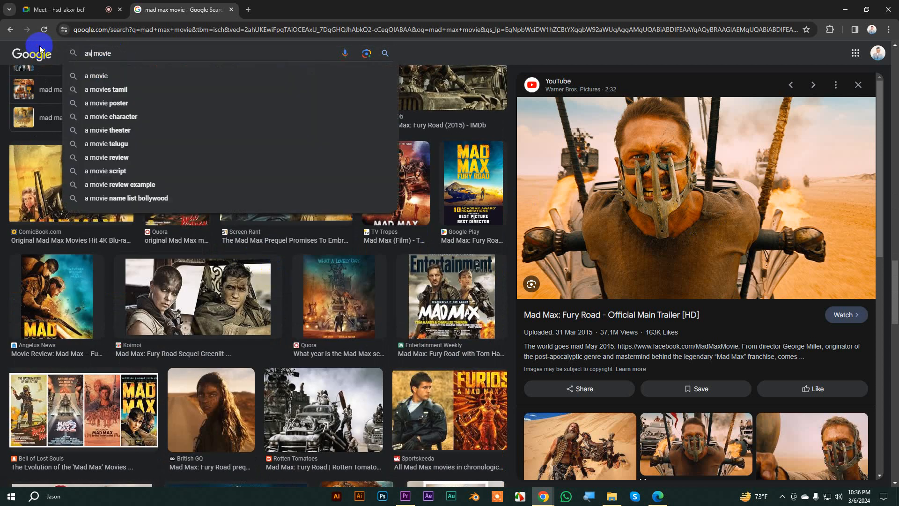
{"action": "type", "text": "engers"}
{"action": "left_click", "coordinate": [96, 78]}
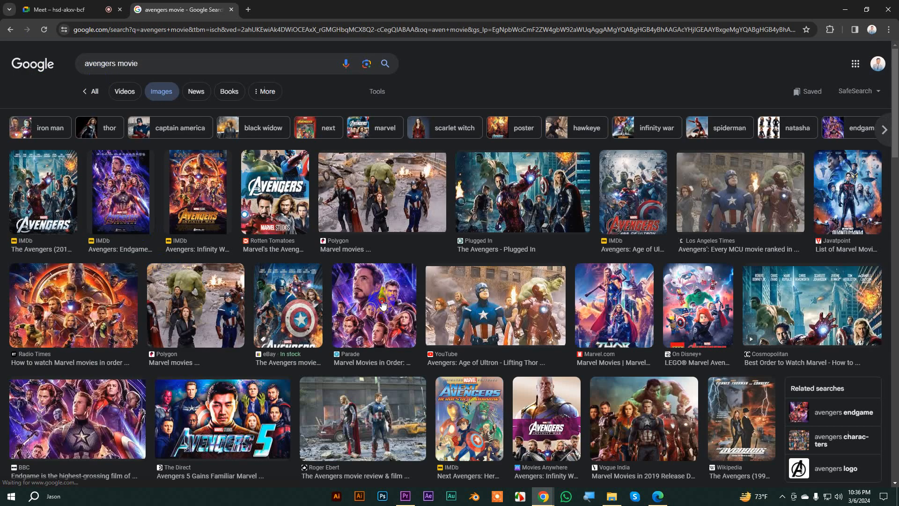
{"action": "left_click", "coordinate": [382, 305]}
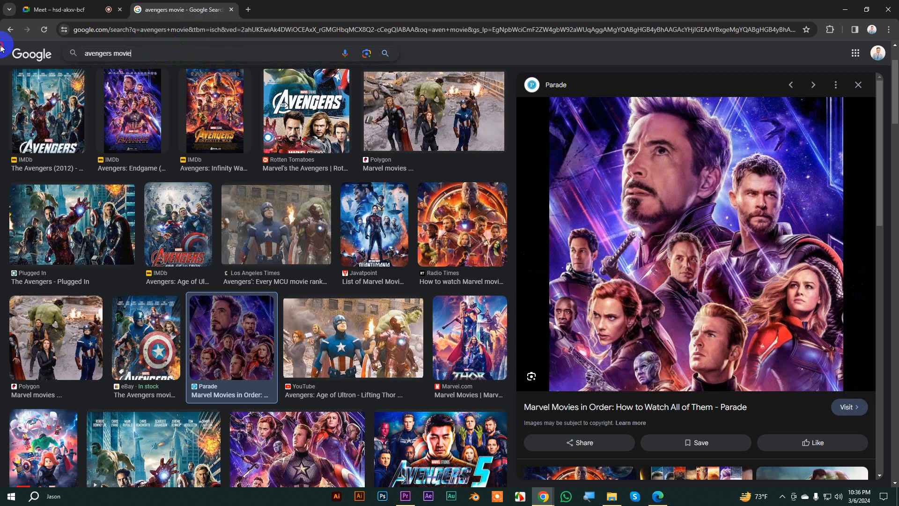
Step: Search Google for "pexels", show all web results and open the Pexels website
{"action": "triple_click", "coordinate": [136, 49]}
{"action": "type", "text": "pexel"}
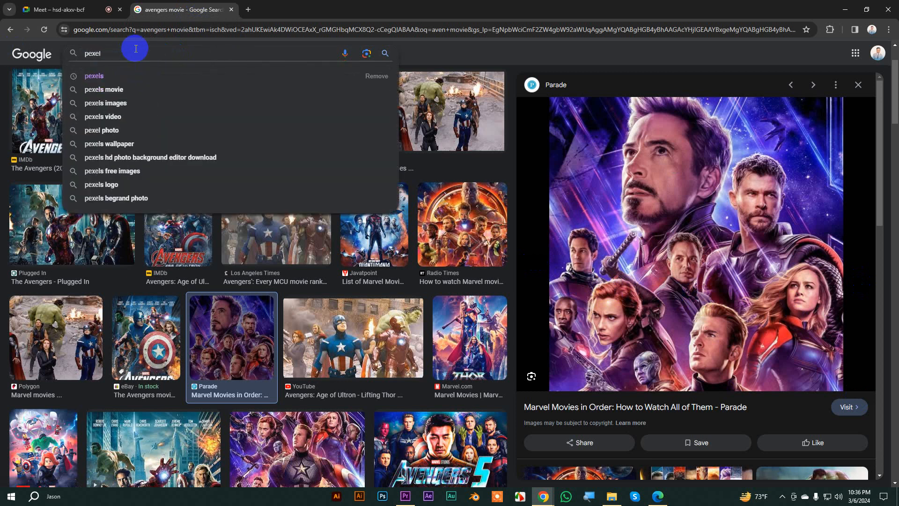
{"action": "left_click", "coordinate": [106, 76]}
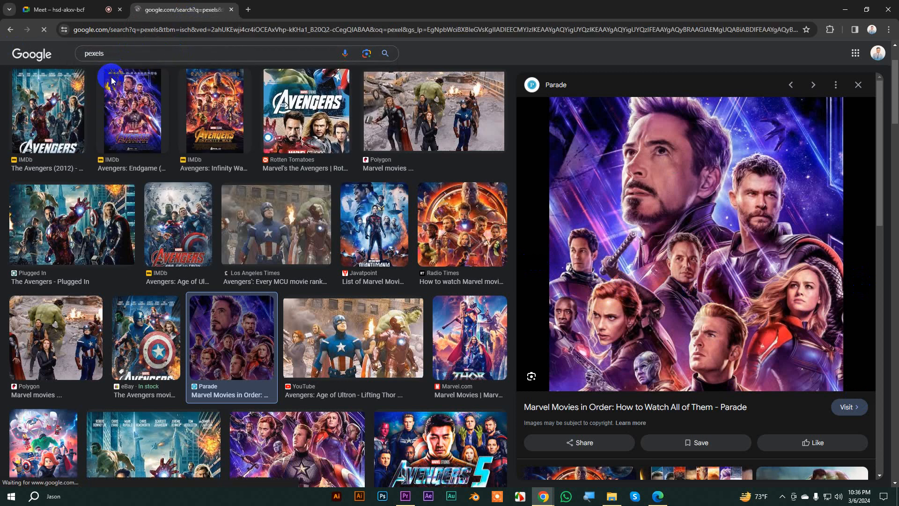
{"action": "left_click", "coordinate": [91, 90]}
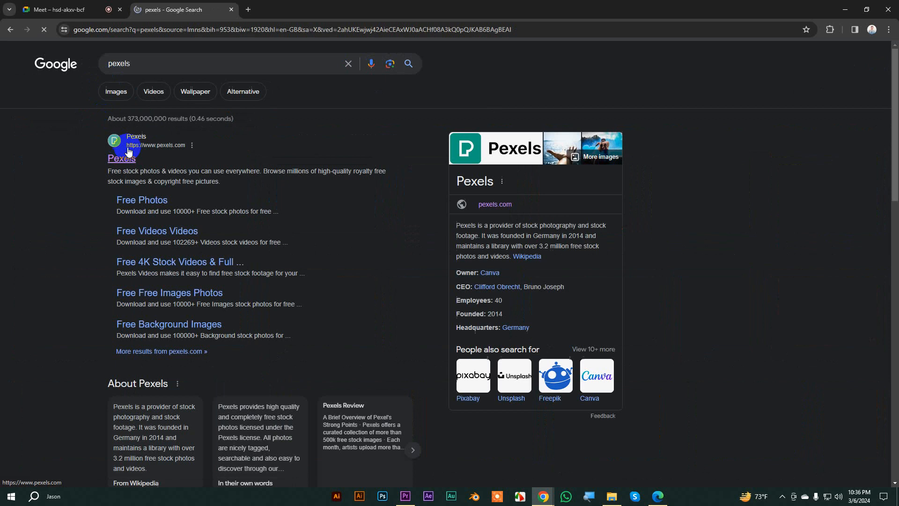
{"action": "left_click", "coordinate": [126, 155]}
Step: Set the Pexels search to videos and search for "natural"
{"action": "left_click", "coordinate": [349, 182]}
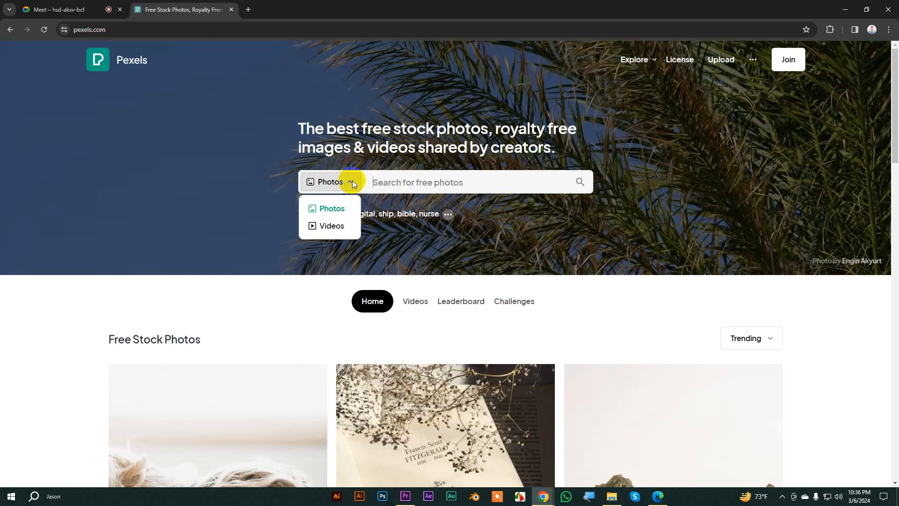
{"action": "left_click", "coordinate": [347, 225]}
{"action": "left_click", "coordinate": [427, 181]}
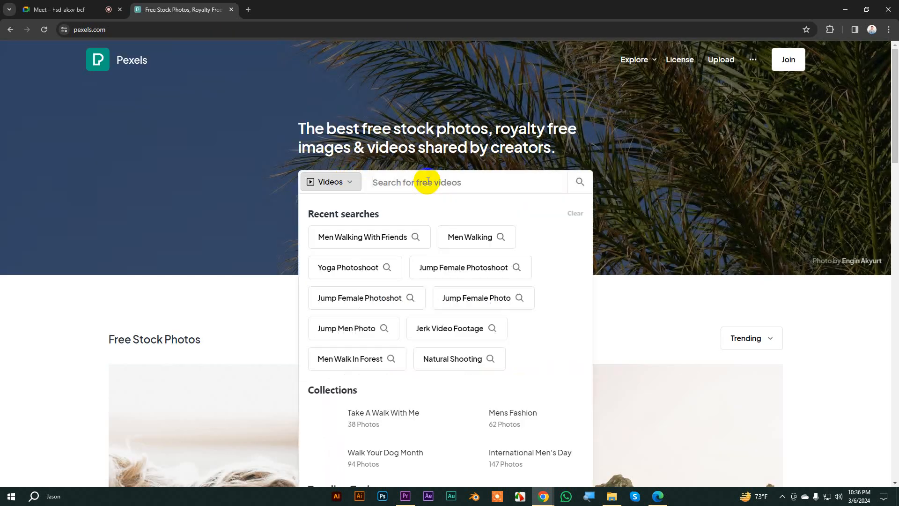
{"action": "type", "text": "na"}
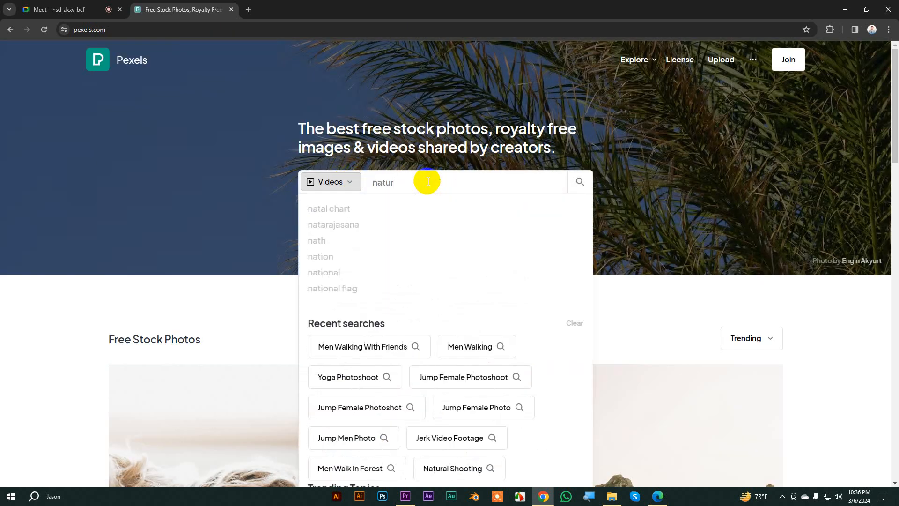
{"action": "type", "text": "tur"}
{"action": "left_click", "coordinate": [342, 223]}
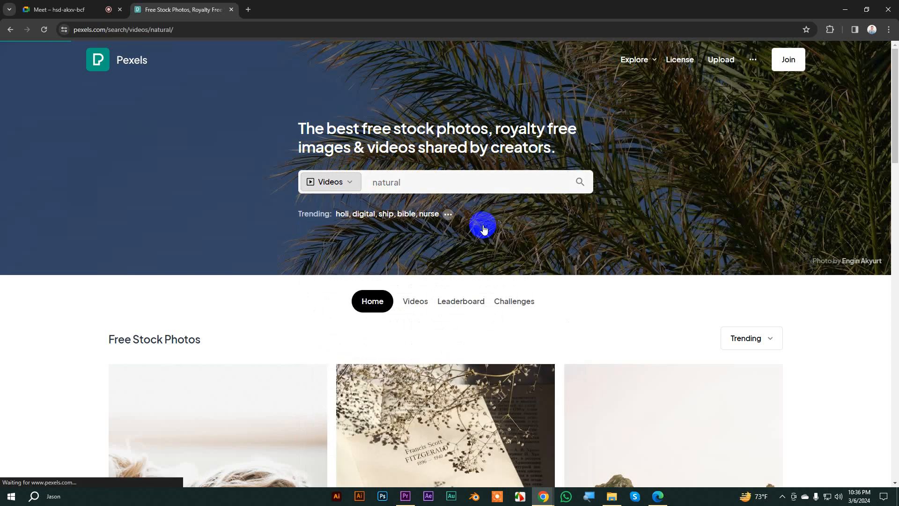
Step: Browse the natural videos and open the clip of a road in the middle of a forest in a new tab
{"action": "scroll", "coordinate": [475, 184], "scroll_direction": "down", "scroll_amount": 5}
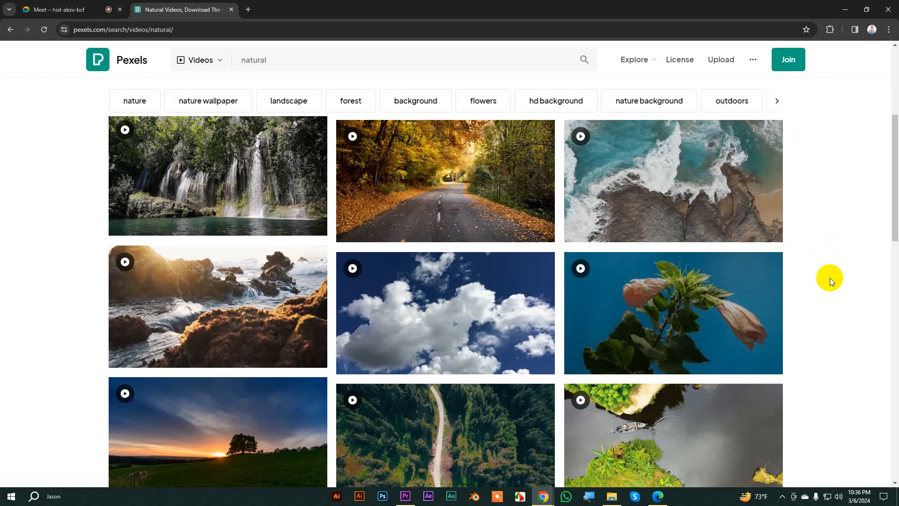
{"action": "scroll", "coordinate": [767, 297], "scroll_direction": "down", "scroll_amount": 5}
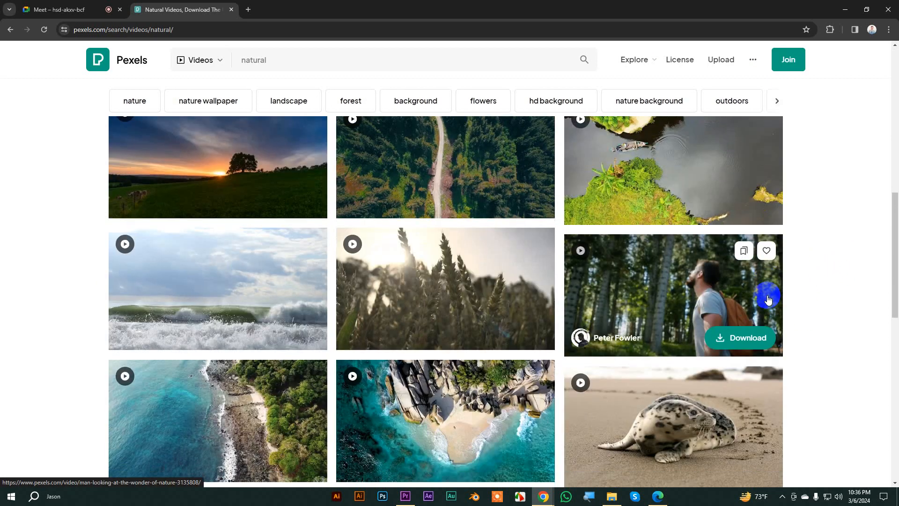
{"action": "scroll", "coordinate": [767, 300], "scroll_direction": "down", "scroll_amount": 4}
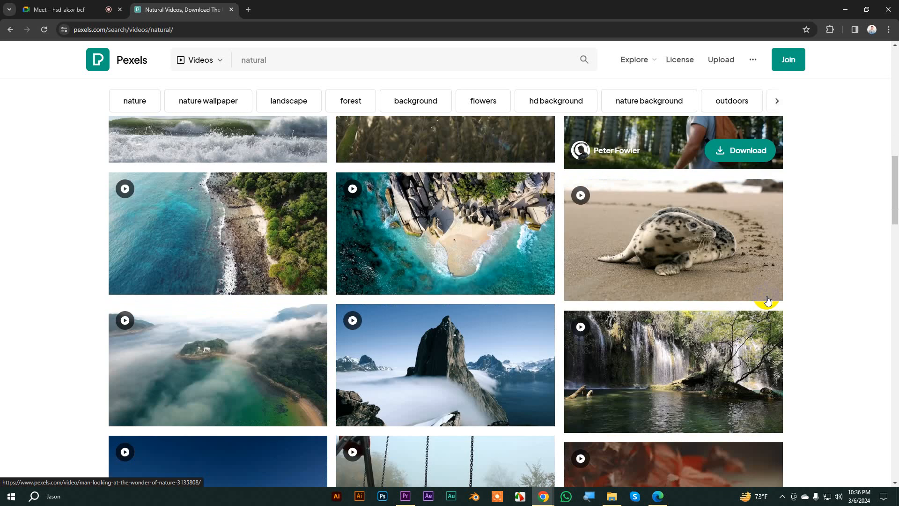
{"action": "scroll", "coordinate": [767, 300], "scroll_direction": "down", "scroll_amount": 5}
{"action": "scroll", "coordinate": [767, 301], "scroll_direction": "up", "scroll_amount": 2}
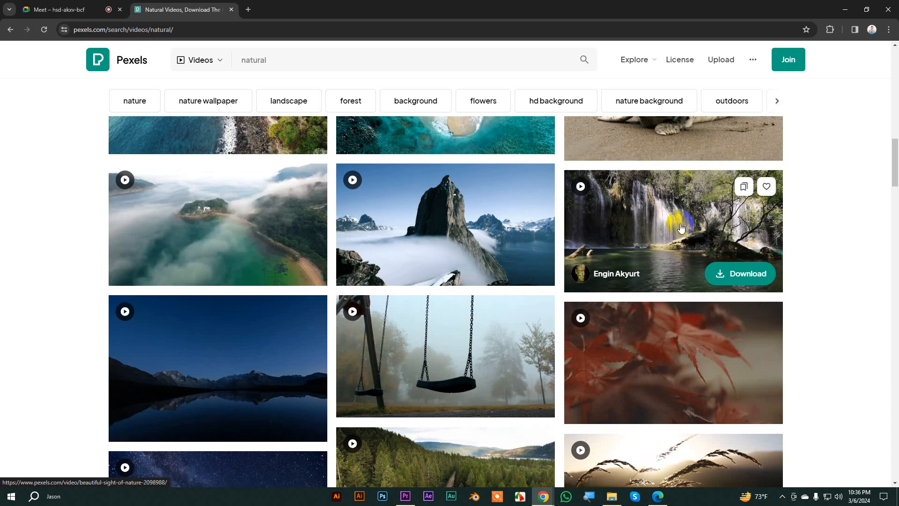
{"action": "scroll", "coordinate": [594, 233], "scroll_direction": "down", "scroll_amount": 6}
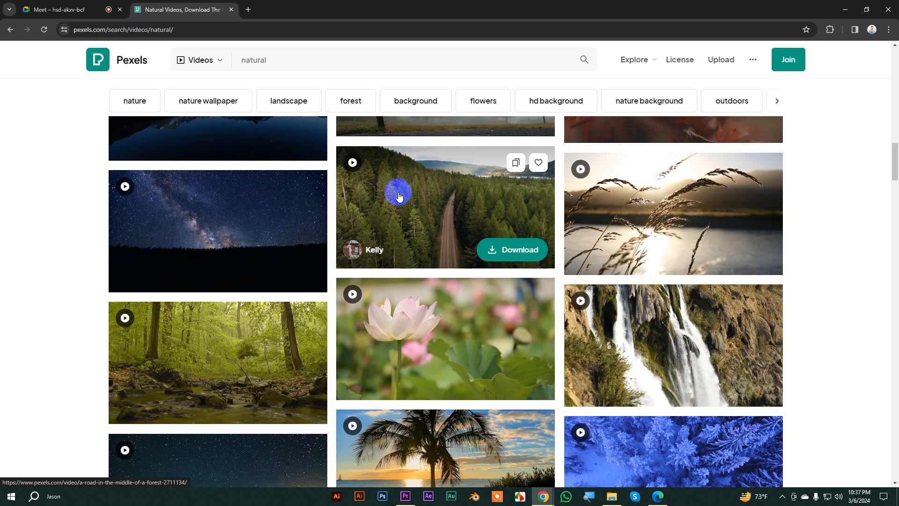
{"action": "middle_click", "coordinate": [468, 191]}
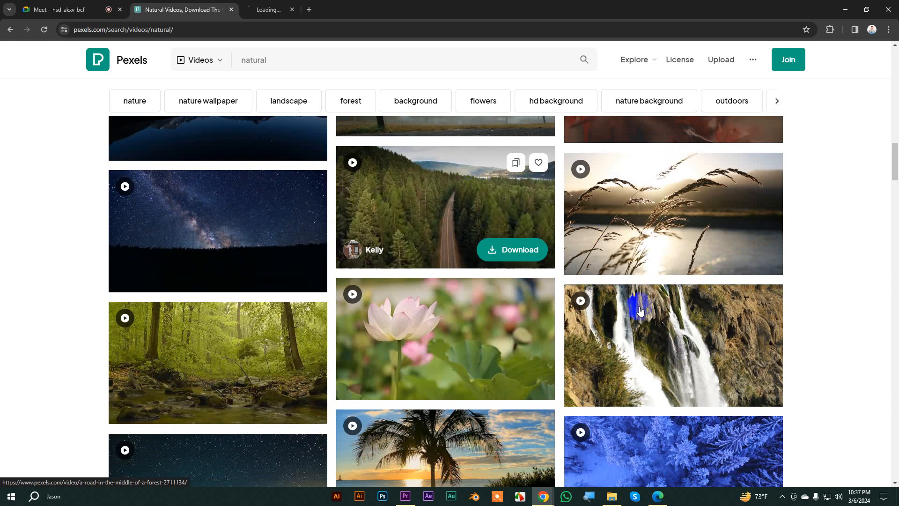
Step: Find the video of a father and child watching the waterfalls and open it in a new tab
{"action": "scroll", "coordinate": [682, 325], "scroll_direction": "down", "scroll_amount": 6}
{"action": "scroll", "coordinate": [681, 324], "scroll_direction": "down", "scroll_amount": 4}
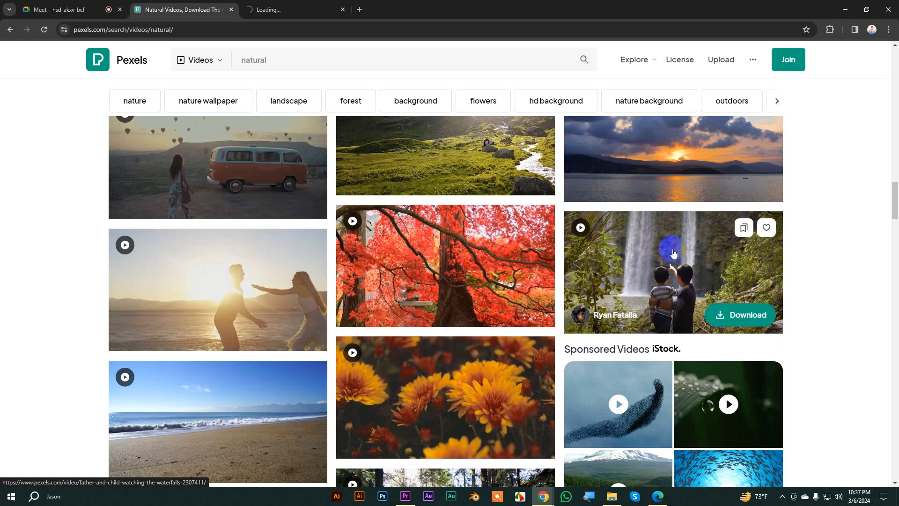
{"action": "middle_click", "coordinate": [706, 301]}
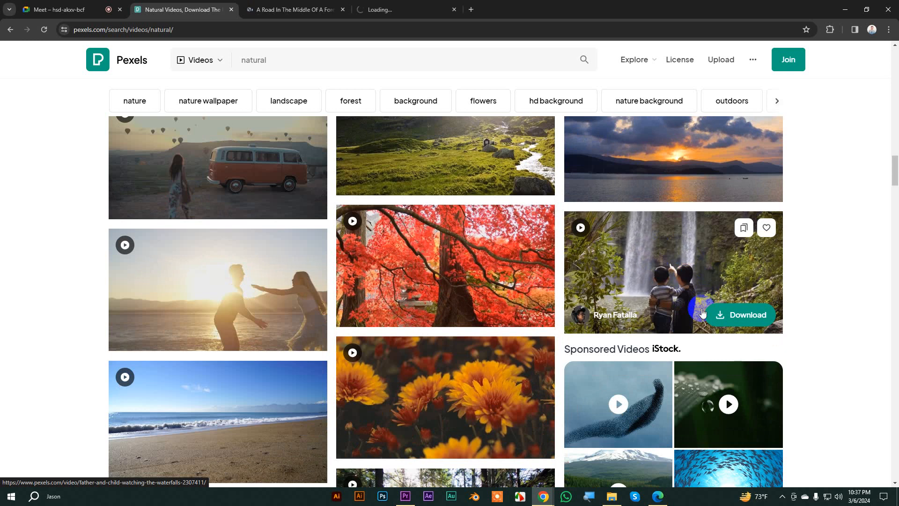
Step: Look through more of the natural videos and refine the video search to "bangladesh natural"
{"action": "scroll", "coordinate": [702, 312], "scroll_direction": "down", "scroll_amount": 8}
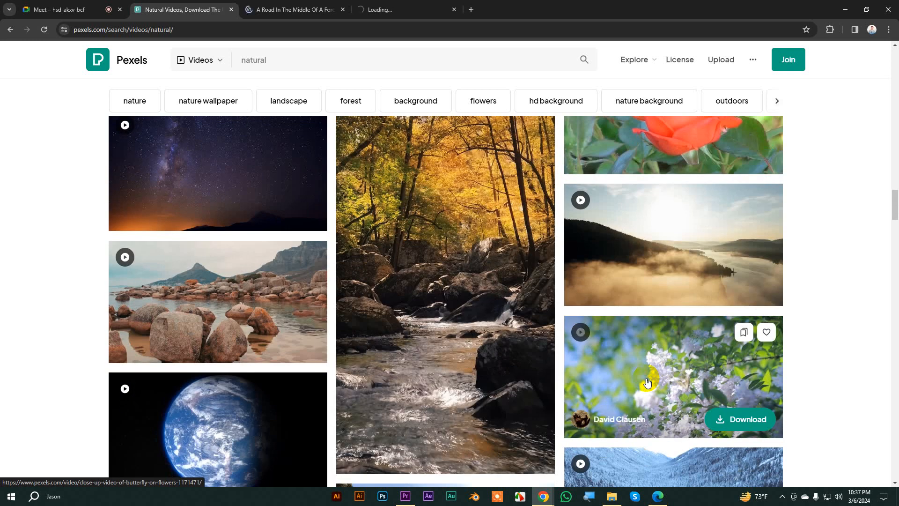
{"action": "scroll", "coordinate": [647, 383], "scroll_direction": "down", "scroll_amount": 10}
{"action": "scroll", "coordinate": [895, 186], "scroll_direction": "up", "scroll_amount": 5}
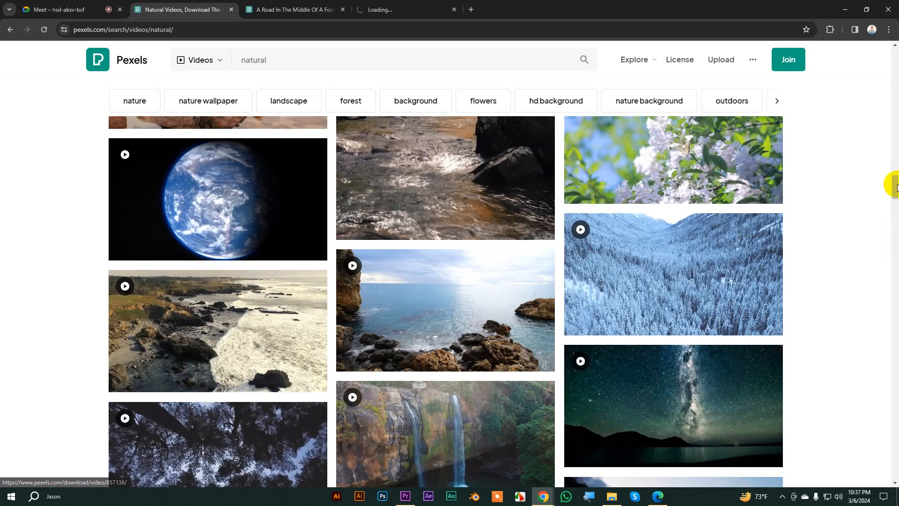
{"action": "left_click_drag", "start_coordinate": [895, 186], "coordinate": [893, 70]}
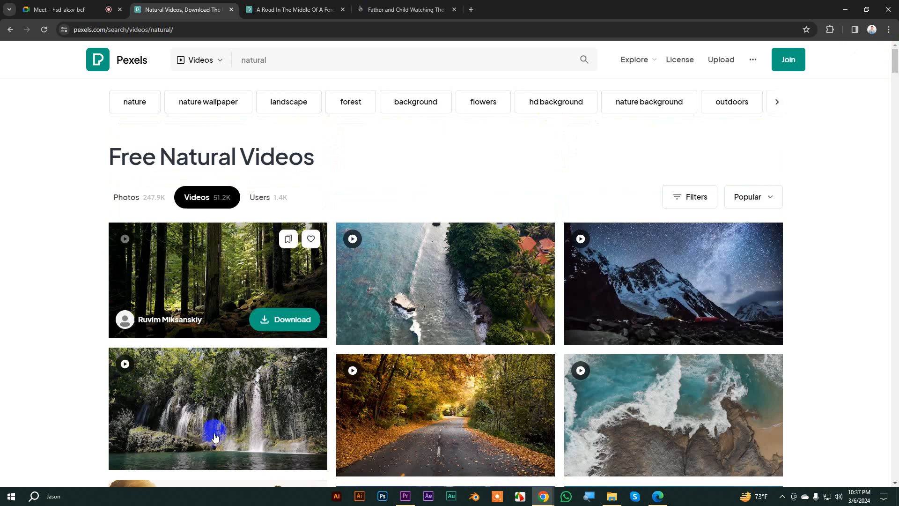
{"action": "scroll", "coordinate": [215, 422], "scroll_direction": "down", "scroll_amount": 2}
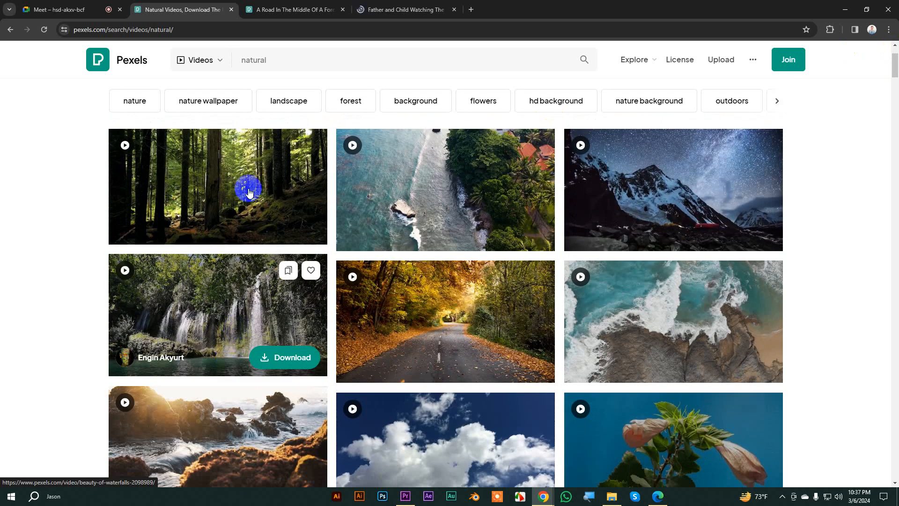
{"action": "left_click", "coordinate": [244, 61]}
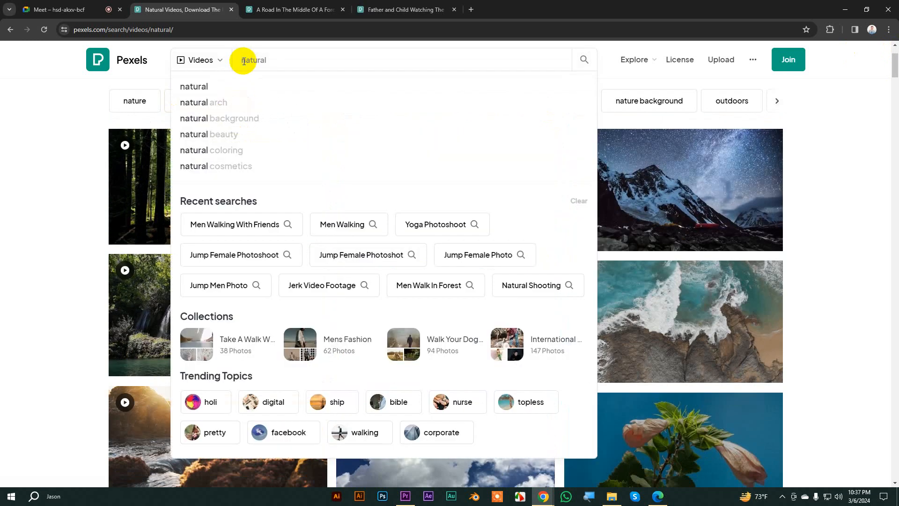
{"action": "type", "text": "man"}
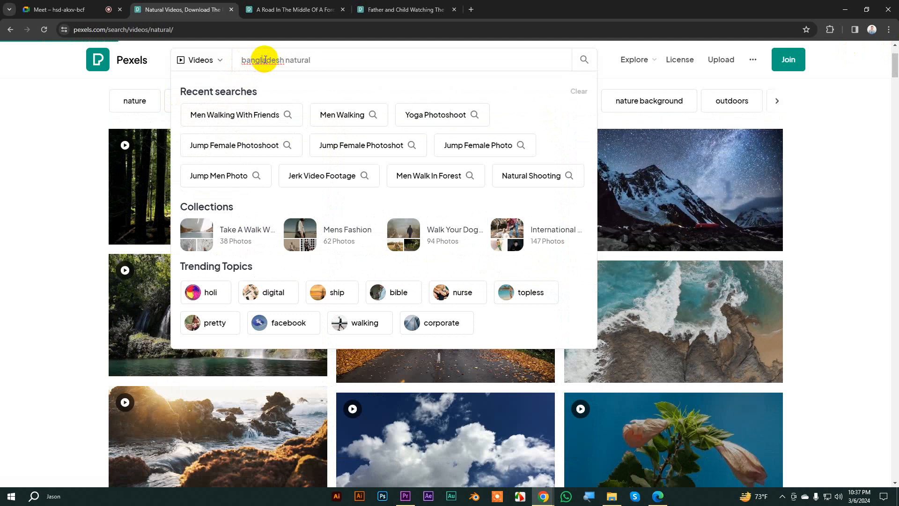
{"action": "key", "text": "Return"}
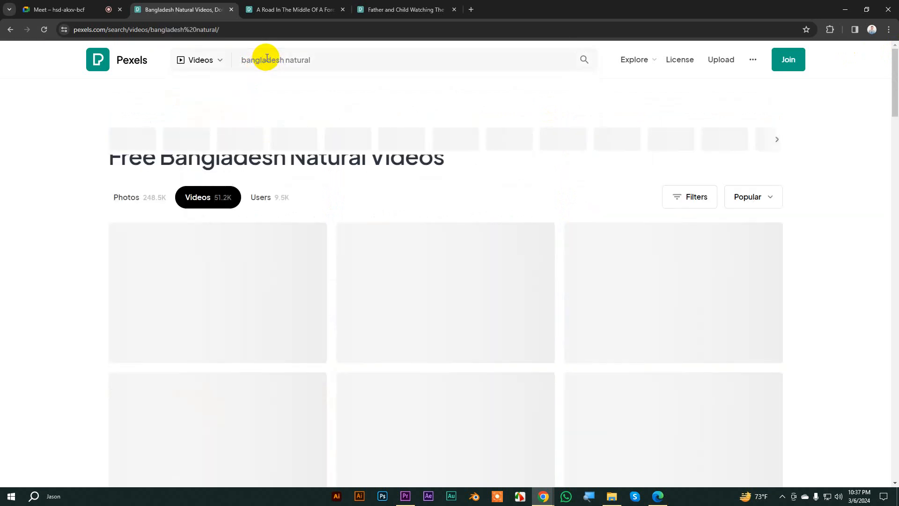
Step: Open the video of a child feeding a bird in a cage and download it in HD 1280×720
{"action": "scroll", "coordinate": [372, 225], "scroll_direction": "down", "scroll_amount": 5}
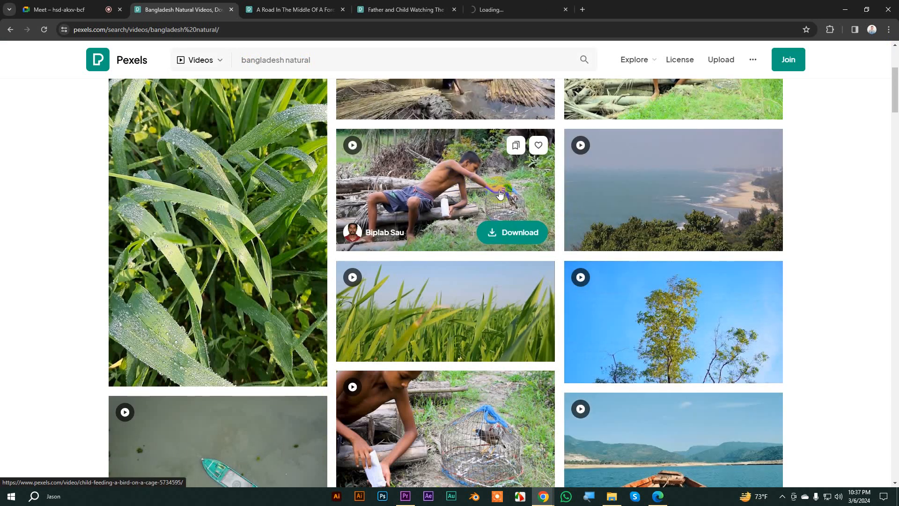
{"action": "left_click", "coordinate": [499, 3]}
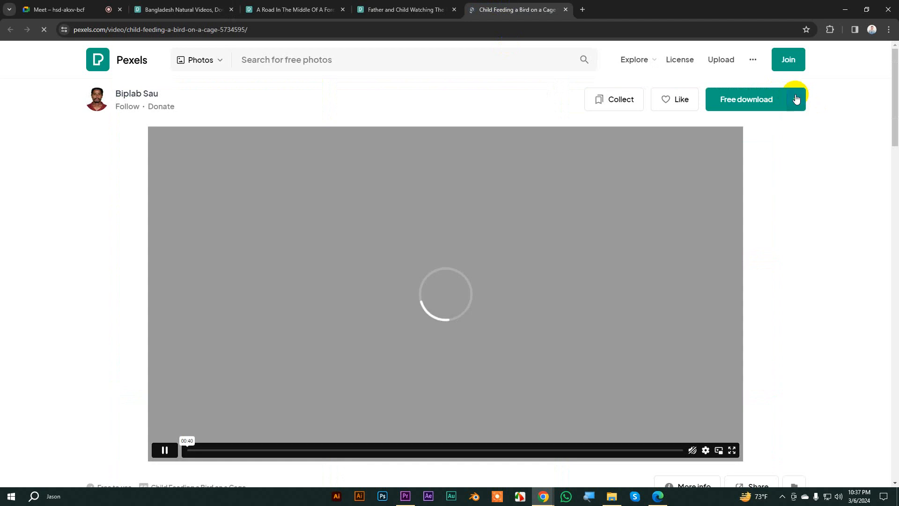
{"action": "left_click", "coordinate": [795, 99]}
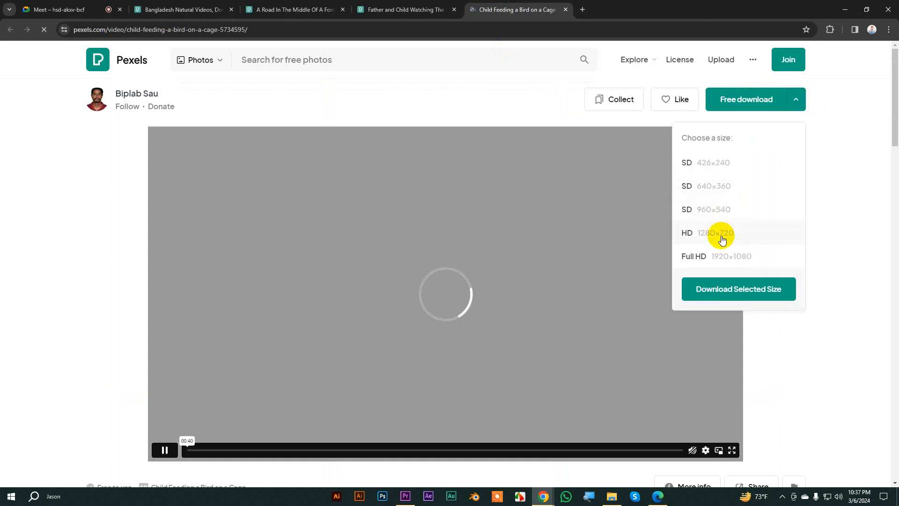
{"action": "left_click", "coordinate": [745, 292]}
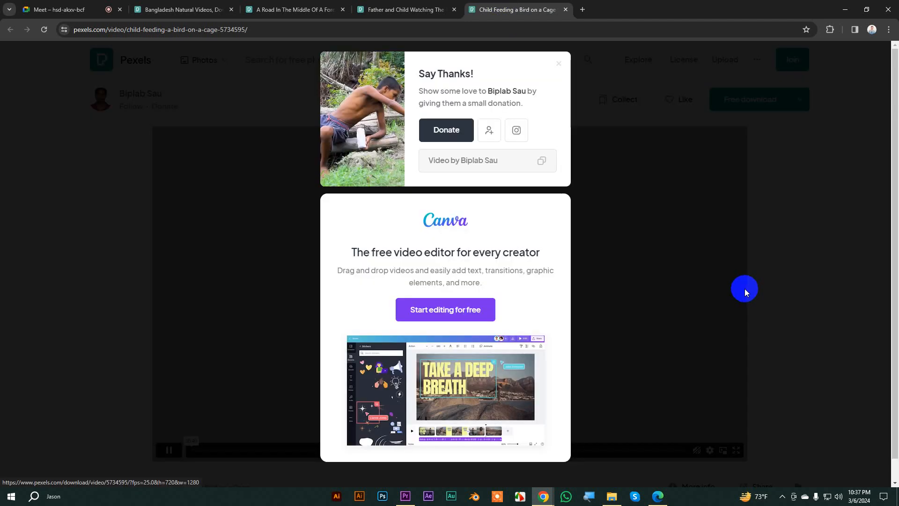
Step: View the waterfalls and forest road video pages and close both of their tabs
{"action": "left_click", "coordinate": [418, 7]}
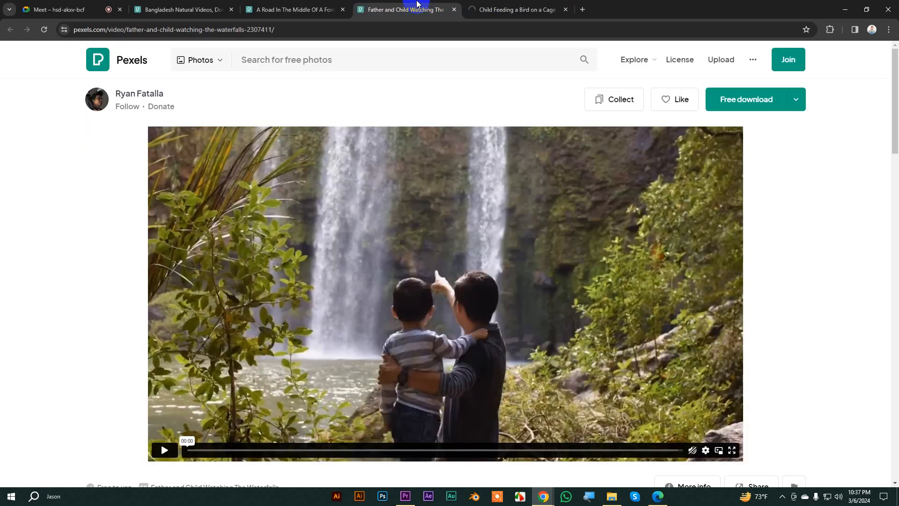
{"action": "middle_click", "coordinate": [416, 4]}
{"action": "left_click", "coordinate": [293, 6]}
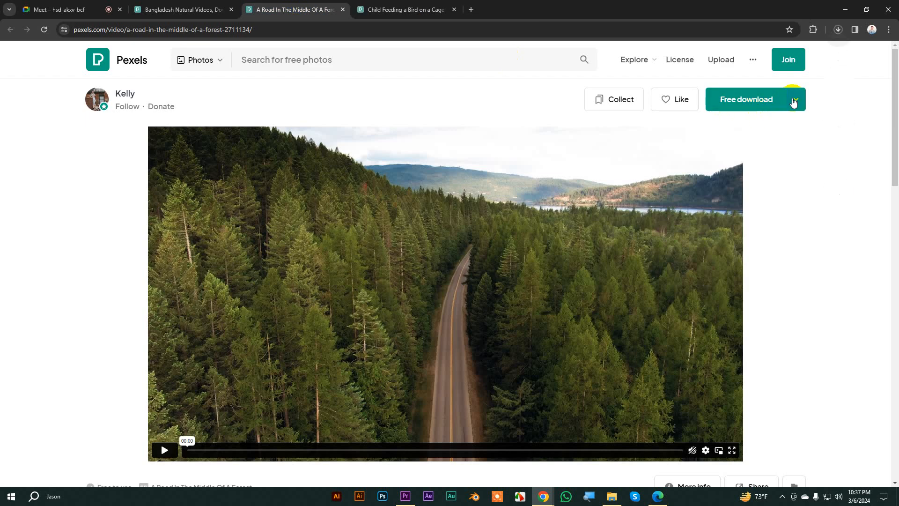
{"action": "middle_click", "coordinate": [291, 3]}
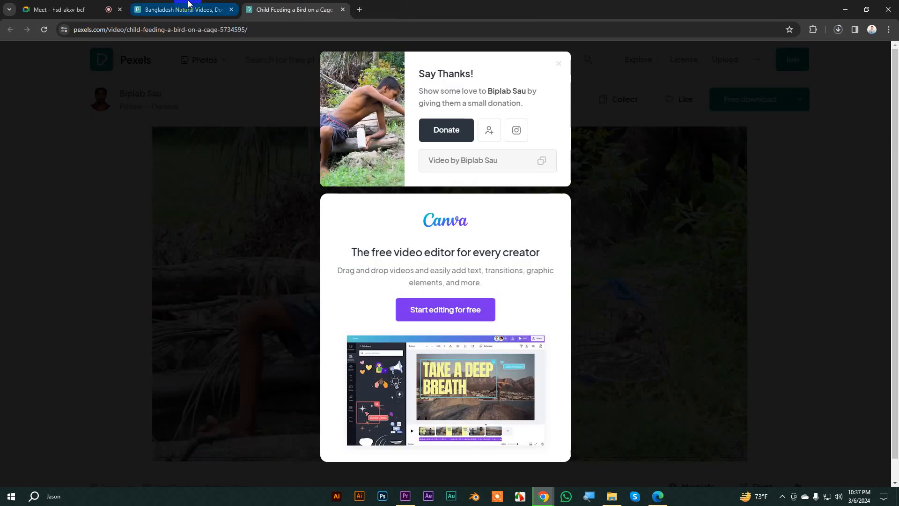
Step: Return to the "bangladesh natural" video results and change the search to "bangladesh sea"
{"action": "left_click", "coordinate": [174, 6]}
{"action": "scroll", "coordinate": [670, 279], "scroll_direction": "down", "scroll_amount": 6}
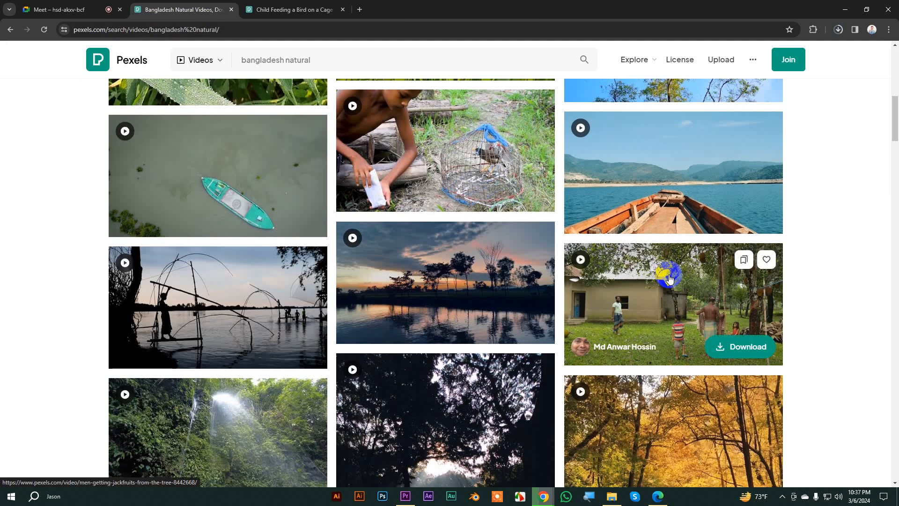
{"action": "left_click", "coordinate": [309, 56]}
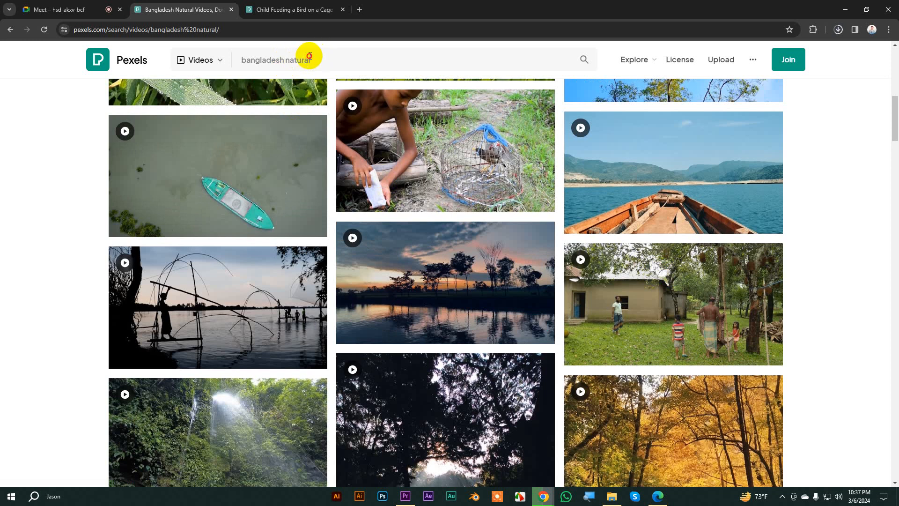
{"action": "type", "text": "se"}
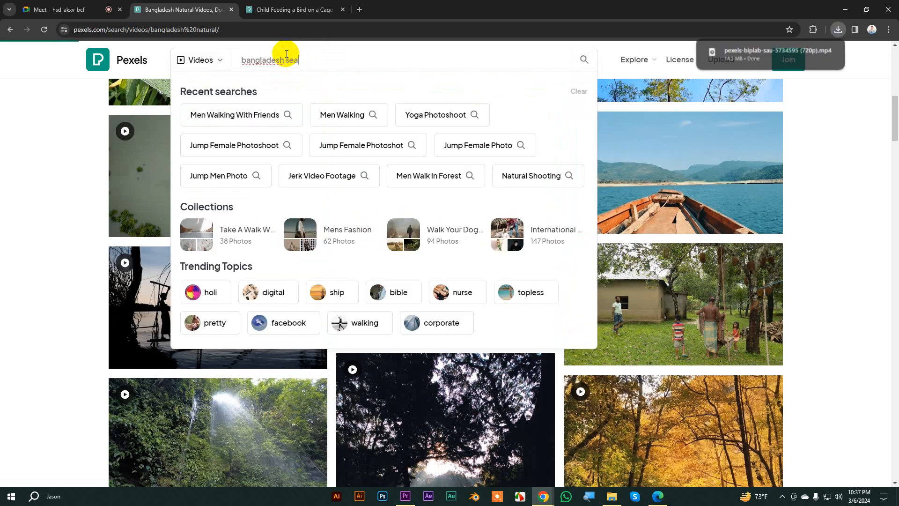
{"action": "left_click", "coordinate": [582, 60]}
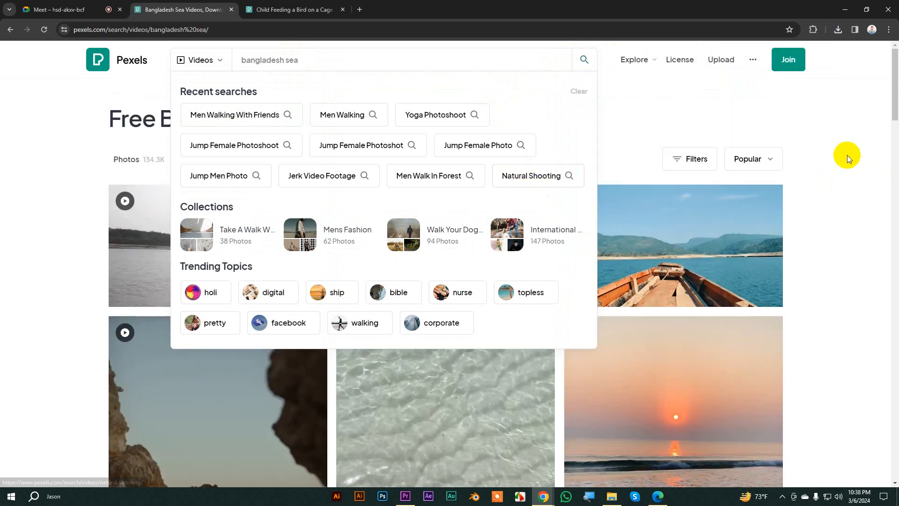
{"action": "left_click", "coordinate": [847, 156]}
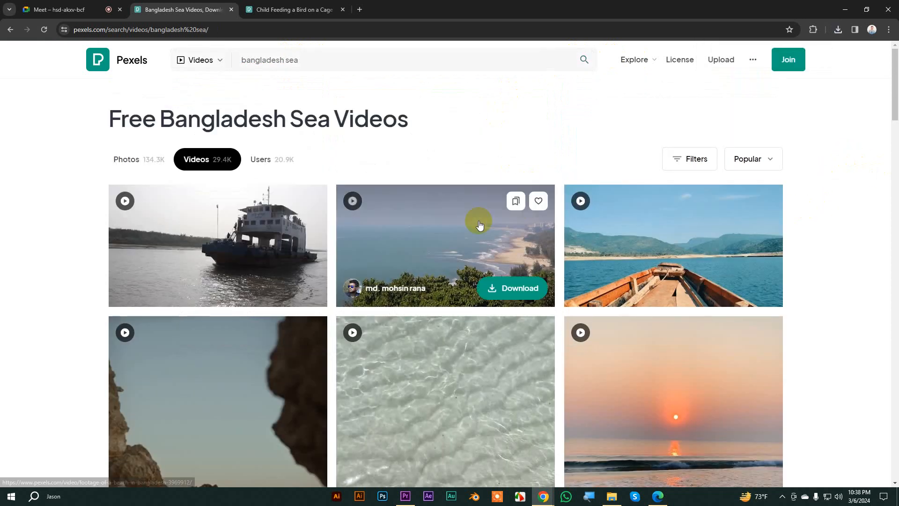
Step: Browse the sea video results and open the ferry sailing video and the Bangladesh beach footage in new tabs
{"action": "scroll", "coordinate": [791, 280], "scroll_direction": "down", "scroll_amount": 3}
{"action": "scroll", "coordinate": [799, 267], "scroll_direction": "down", "scroll_amount": 5}
{"action": "scroll", "coordinate": [779, 266], "scroll_direction": "up", "scroll_amount": 1}
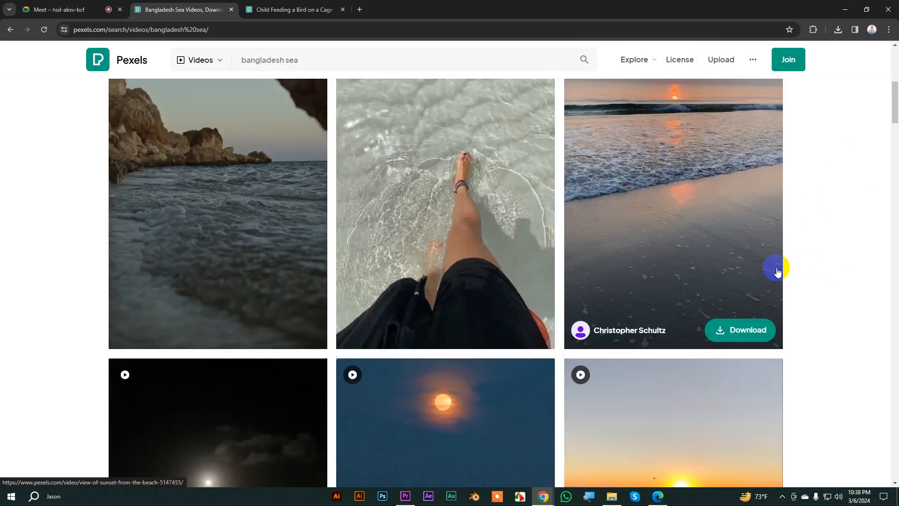
{"action": "scroll", "coordinate": [777, 271], "scroll_direction": "down", "scroll_amount": 2}
{"action": "scroll", "coordinate": [777, 271], "scroll_direction": "down", "scroll_amount": 6}
{"action": "scroll", "coordinate": [780, 269], "scroll_direction": "down", "scroll_amount": 8}
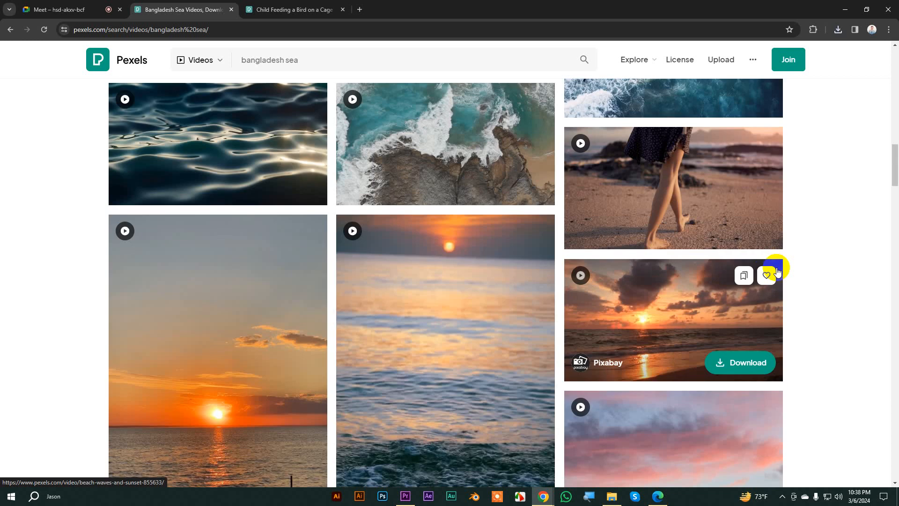
{"action": "scroll", "coordinate": [428, 257], "scroll_direction": "up", "scroll_amount": 10}
{"action": "scroll", "coordinate": [429, 257], "scroll_direction": "up", "scroll_amount": 10}
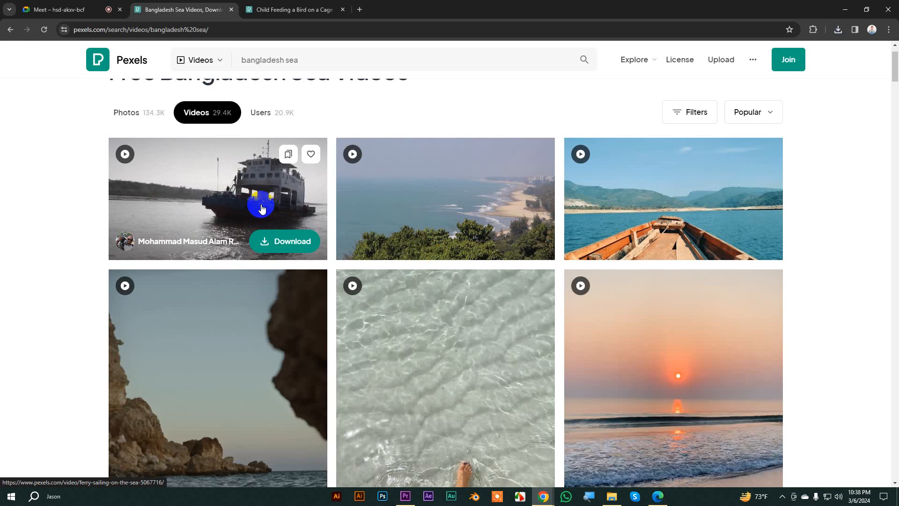
{"action": "middle_click", "coordinate": [262, 208]}
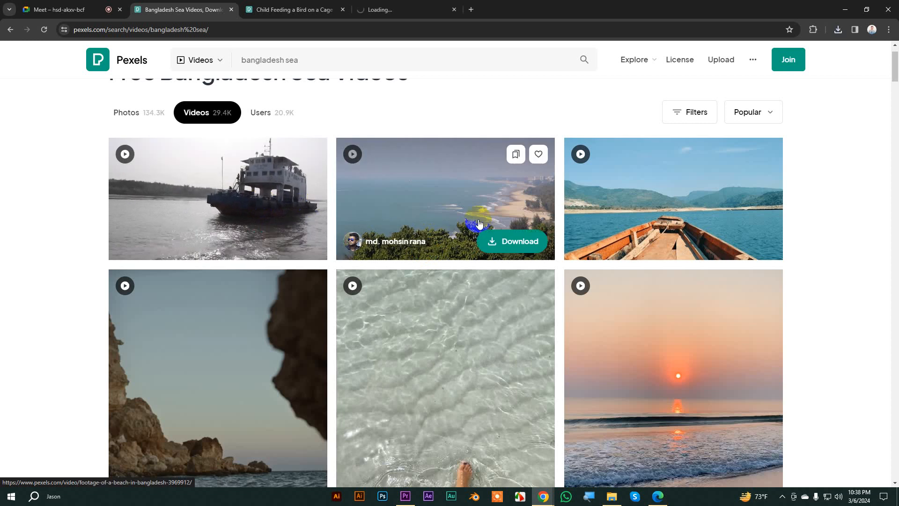
{"action": "middle_click", "coordinate": [469, 201]}
Step: Look through more of the Bangladesh sea videos for further usable footage
{"action": "scroll", "coordinate": [661, 346], "scroll_direction": "down", "scroll_amount": 15}
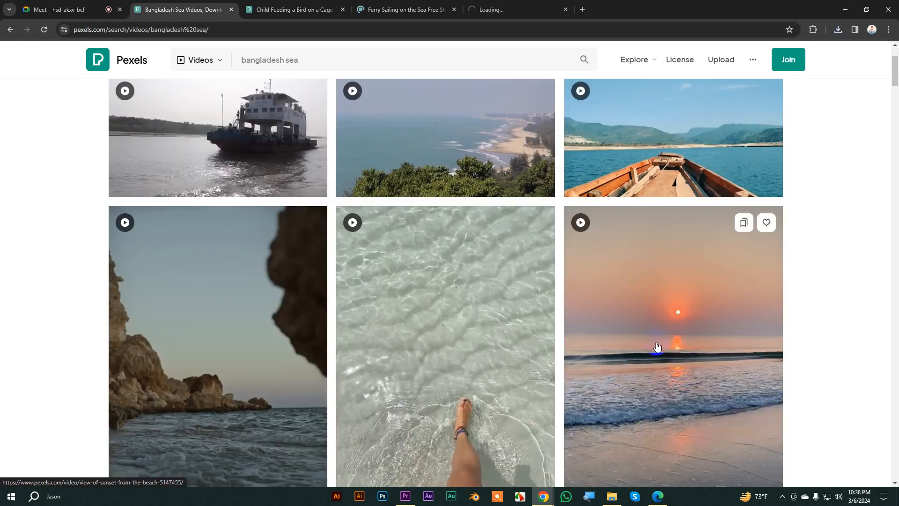
{"action": "scroll", "coordinate": [662, 347], "scroll_direction": "down", "scroll_amount": 7}
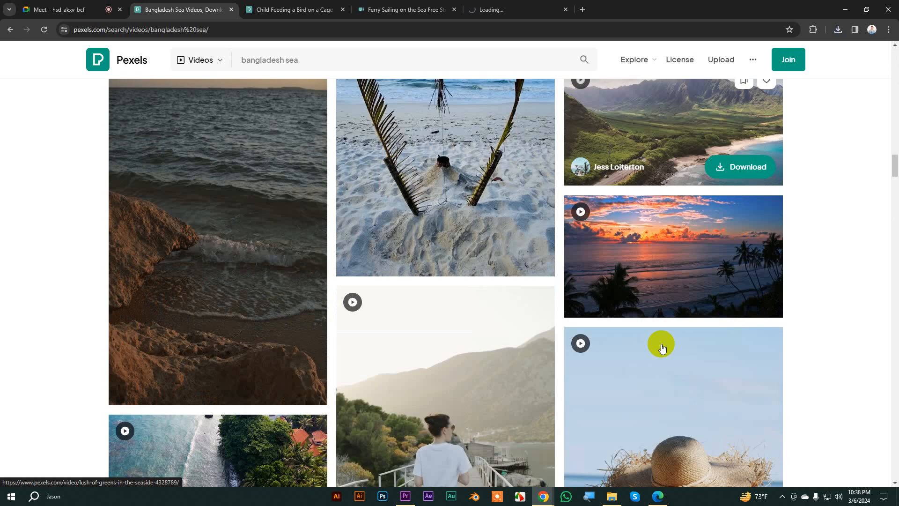
{"action": "scroll", "coordinate": [662, 347], "scroll_direction": "down", "scroll_amount": 7}
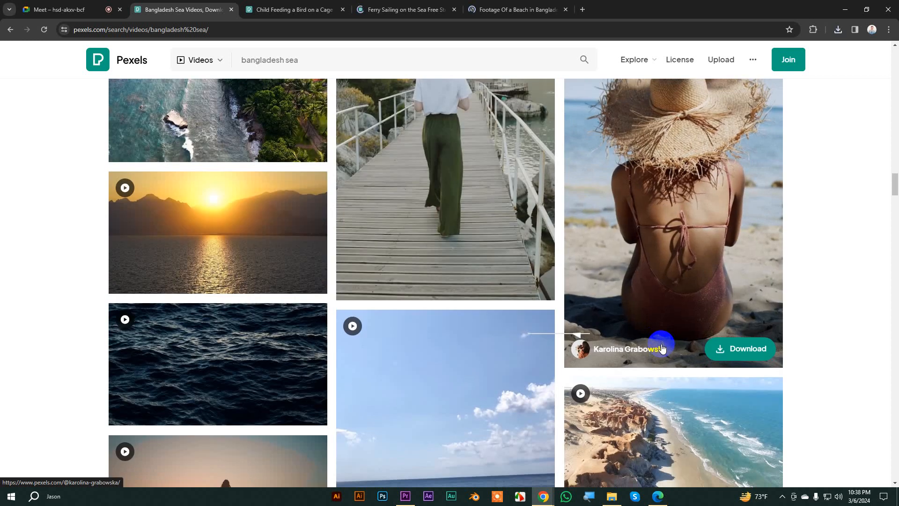
{"action": "scroll", "coordinate": [662, 347], "scroll_direction": "up", "scroll_amount": 7}
{"action": "scroll", "coordinate": [661, 346], "scroll_direction": "down", "scroll_amount": 7}
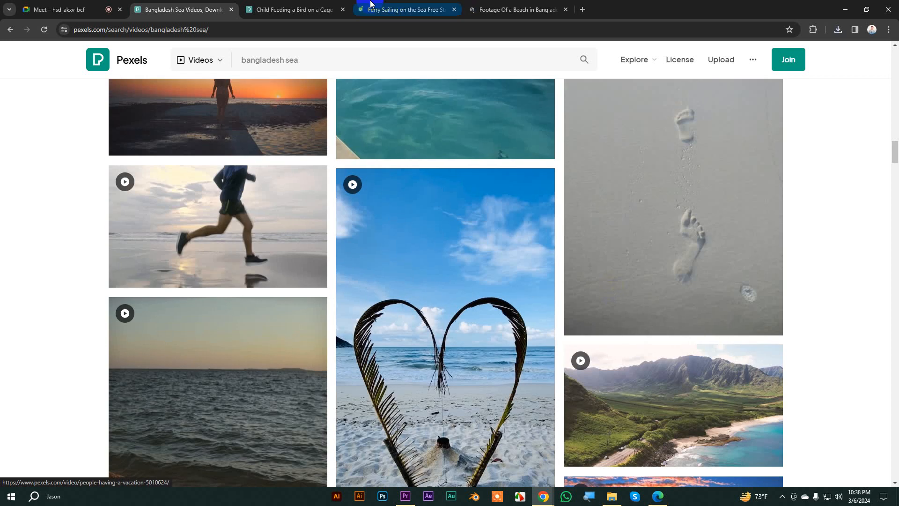
Step: Close the bird-feeding video tab, choose HD 1280×720 for the ferry sailing video and start its free download
{"action": "left_click", "coordinate": [321, 5]}
{"action": "middle_click", "coordinate": [290, 7]}
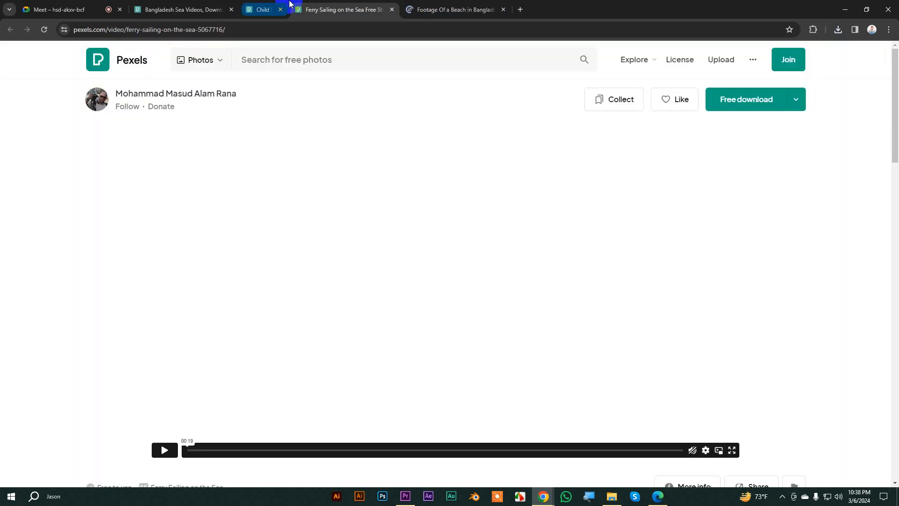
{"action": "left_click", "coordinate": [796, 100]}
{"action": "left_click", "coordinate": [715, 232]}
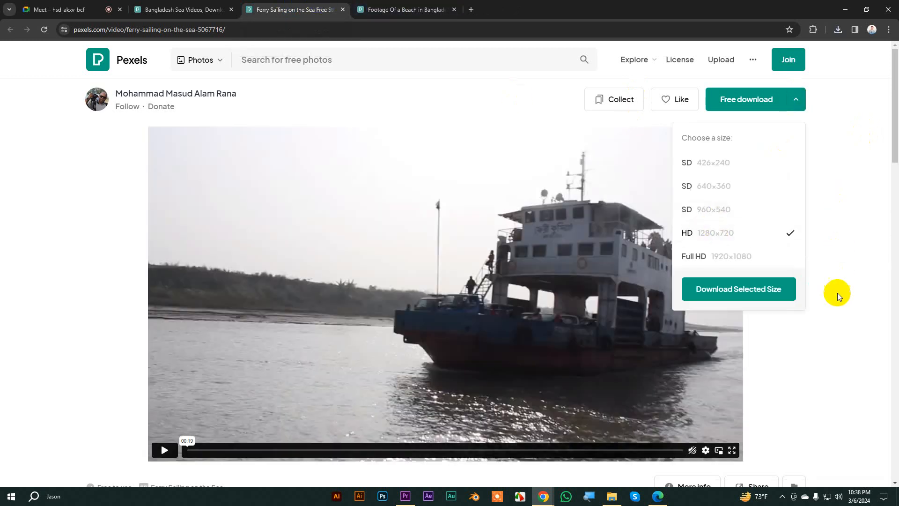
{"action": "left_click", "coordinate": [747, 97]}
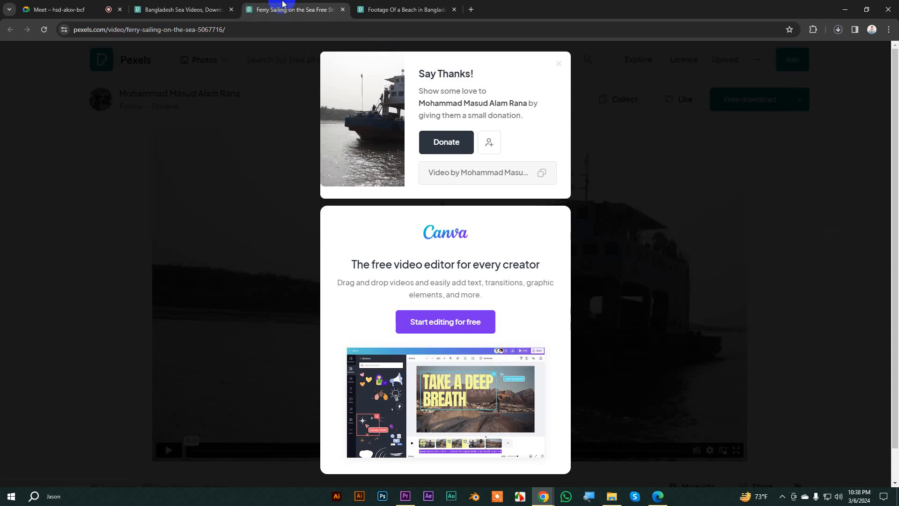
Step: Close the ferry, beach footage and sea results tabs, and switch to Premiere Pro
{"action": "left_click", "coordinate": [343, 9]}
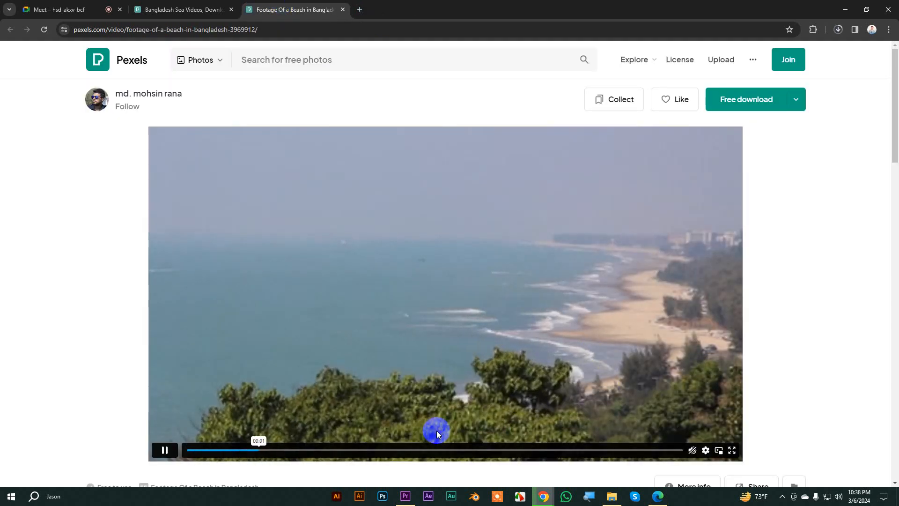
{"action": "middle_click", "coordinate": [297, 5]}
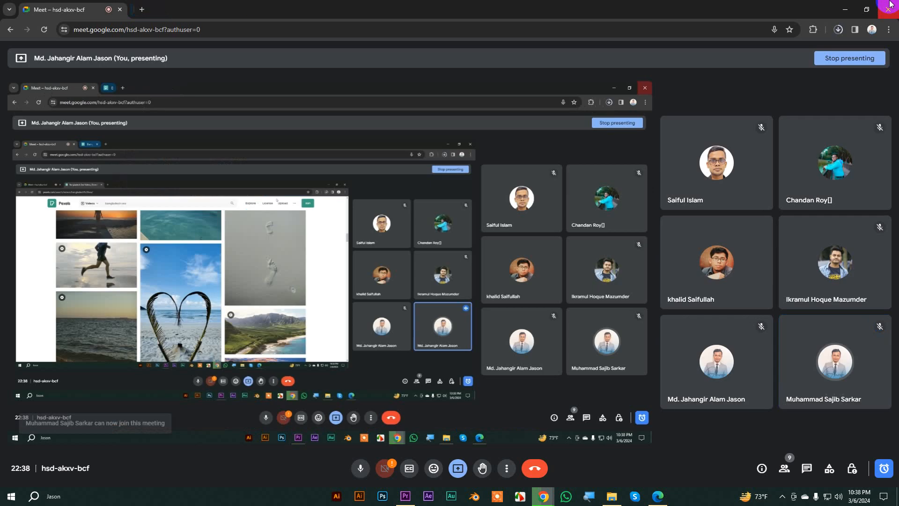
{"action": "key", "text": "alt+Tab"}
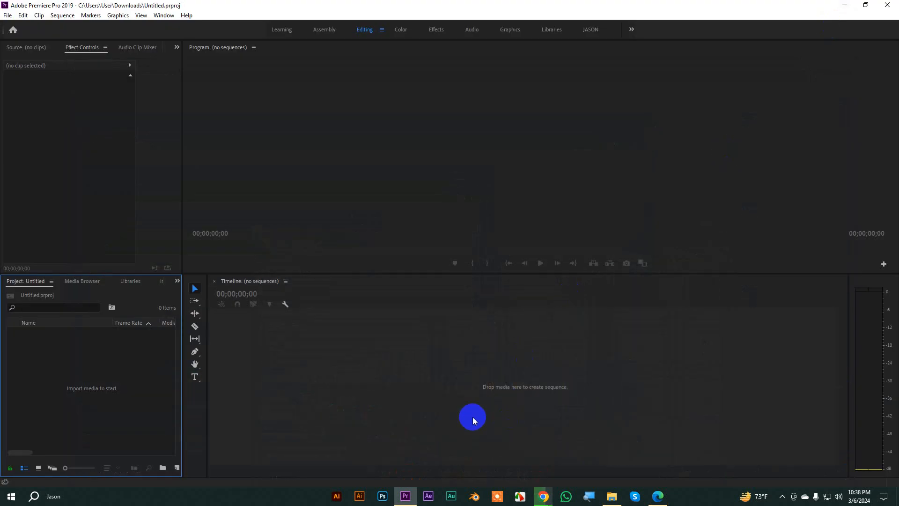
Step: Import the downloaded 720p video of the child feeding a bird from the Downloads folder into the project
{"action": "double_click", "coordinate": [165, 357]}
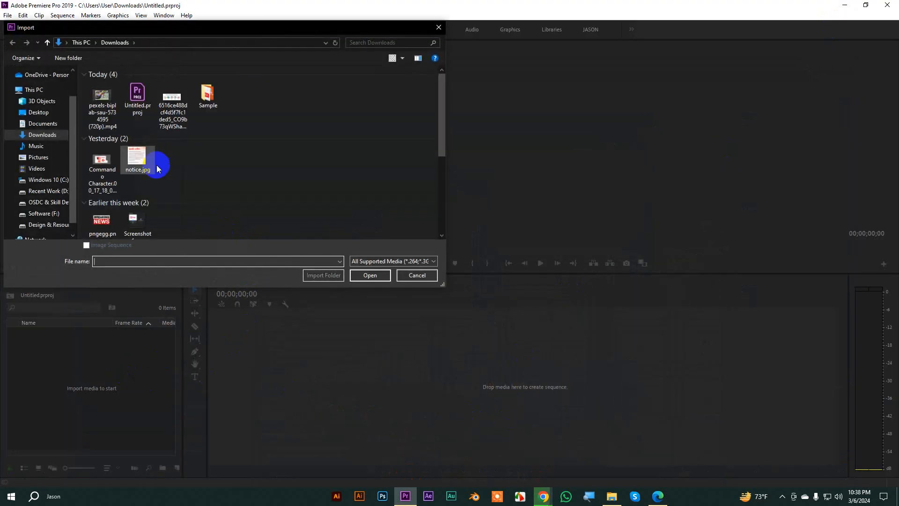
{"action": "left_click", "coordinate": [102, 104]}
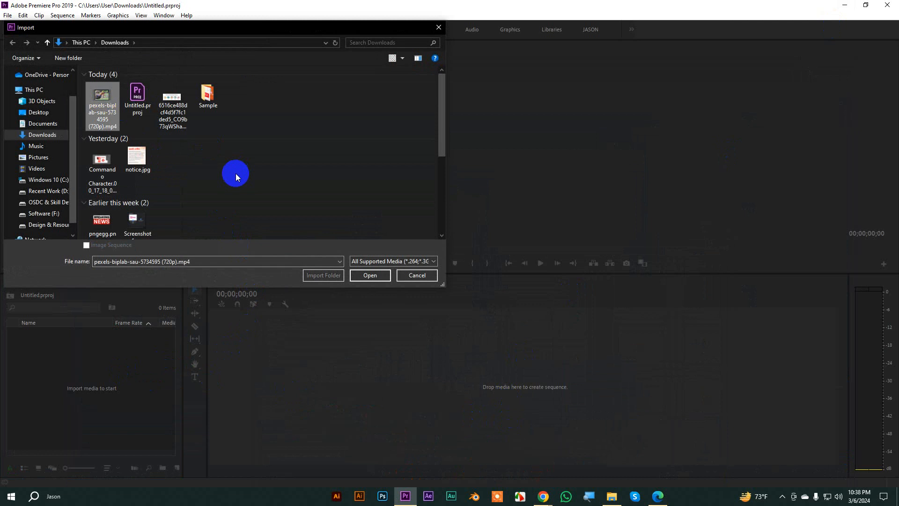
{"action": "scroll", "coordinate": [235, 176], "scroll_direction": "down", "scroll_amount": 5}
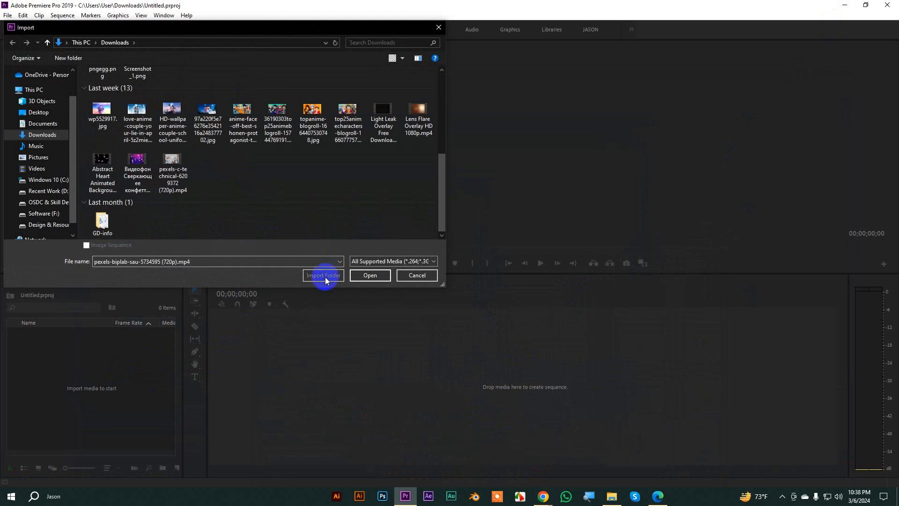
{"action": "left_click", "coordinate": [369, 275]}
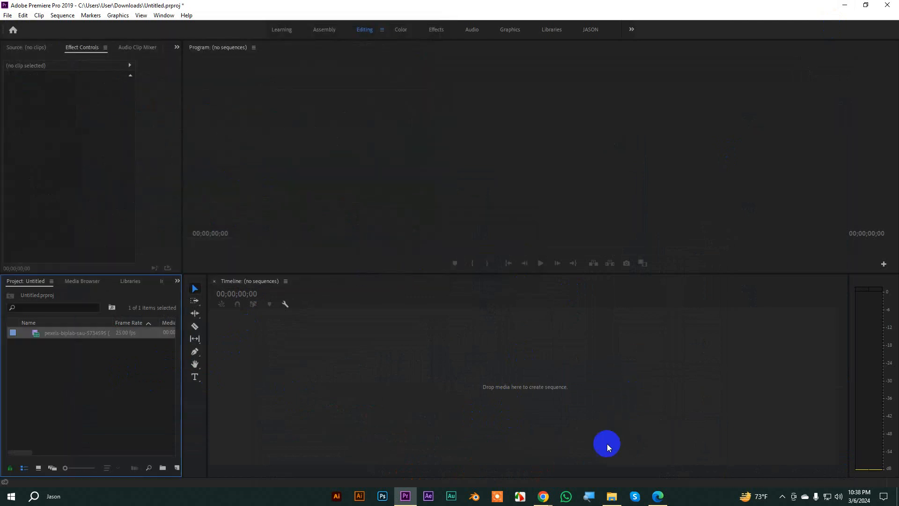
{"action": "left_click", "coordinate": [612, 497]}
{"action": "left_click", "coordinate": [38, 126]}
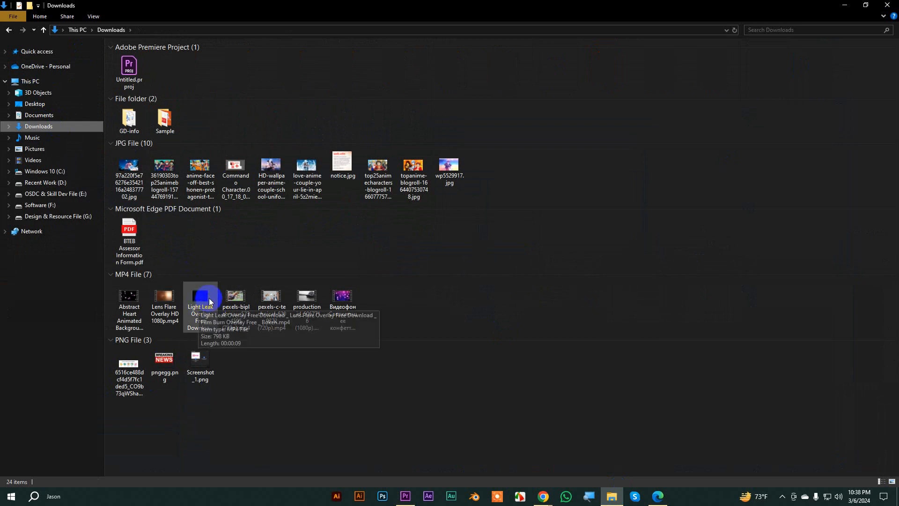
{"action": "left_click", "coordinate": [323, 299]}
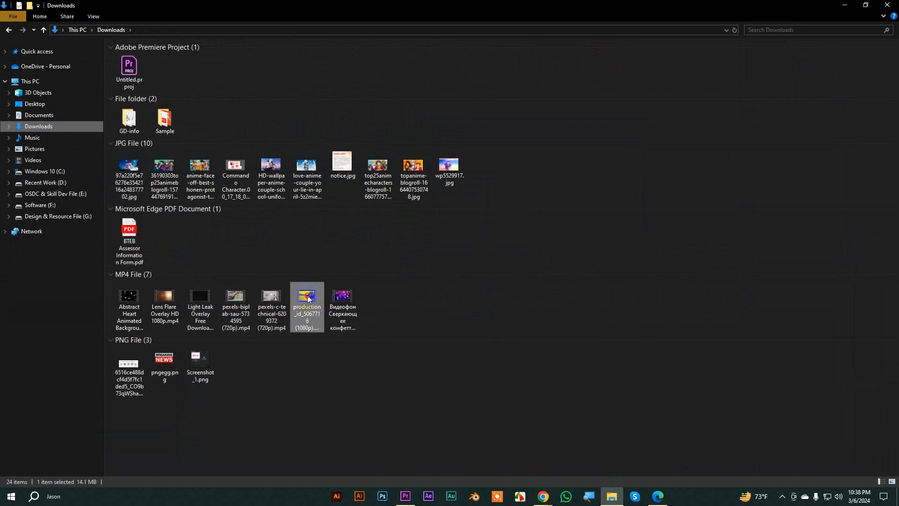
{"action": "left_click", "coordinate": [274, 304], "text": "ctrl"}
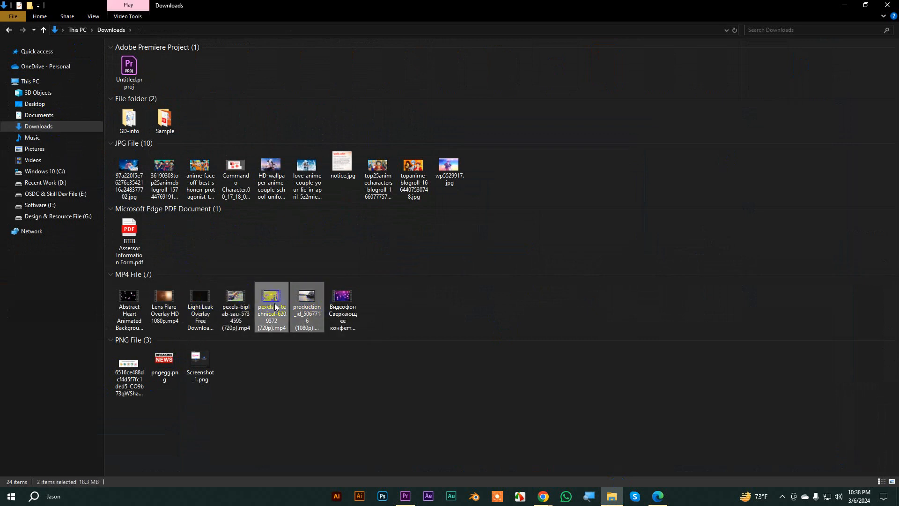
{"action": "left_click", "coordinate": [274, 304], "text": "ctrl"}
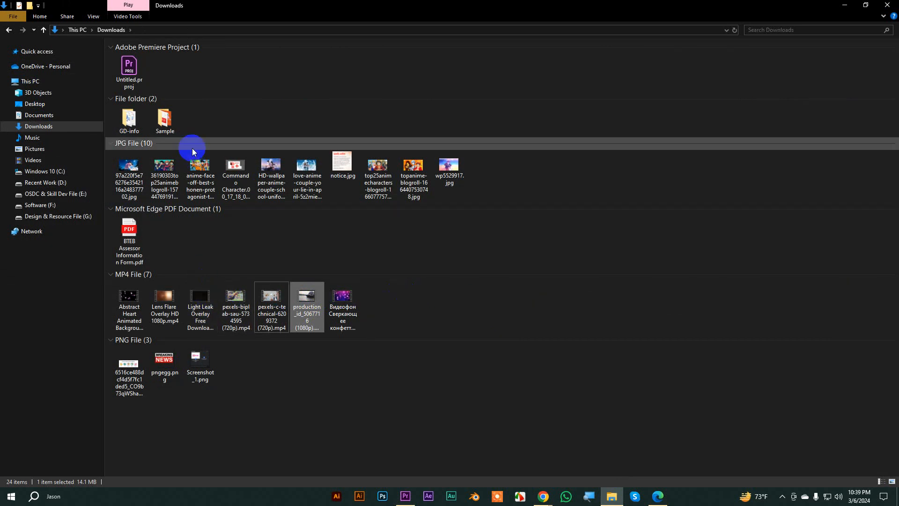
{"action": "left_click_drag", "start_coordinate": [307, 302], "coordinate": [103, 386]}
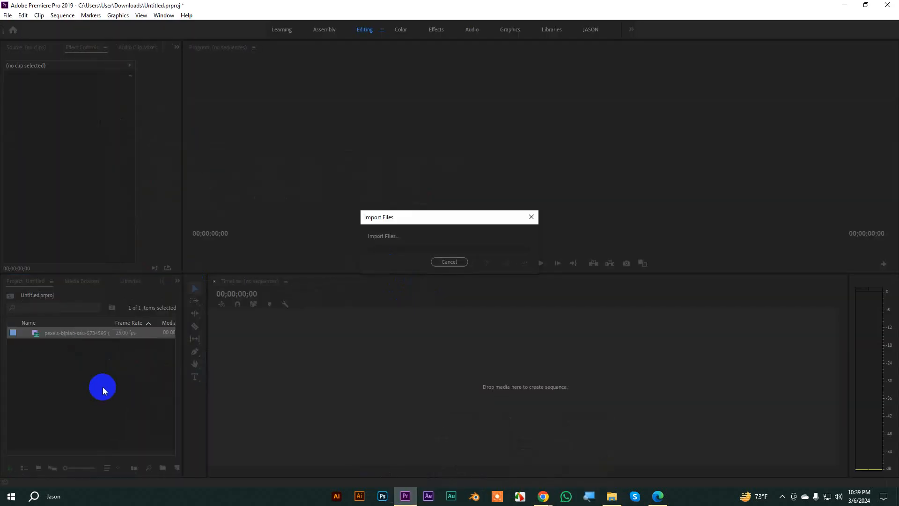
Step: Create a sequence by placing the bird-feeding clip in the empty timeline
{"action": "left_click", "coordinate": [52, 336]}
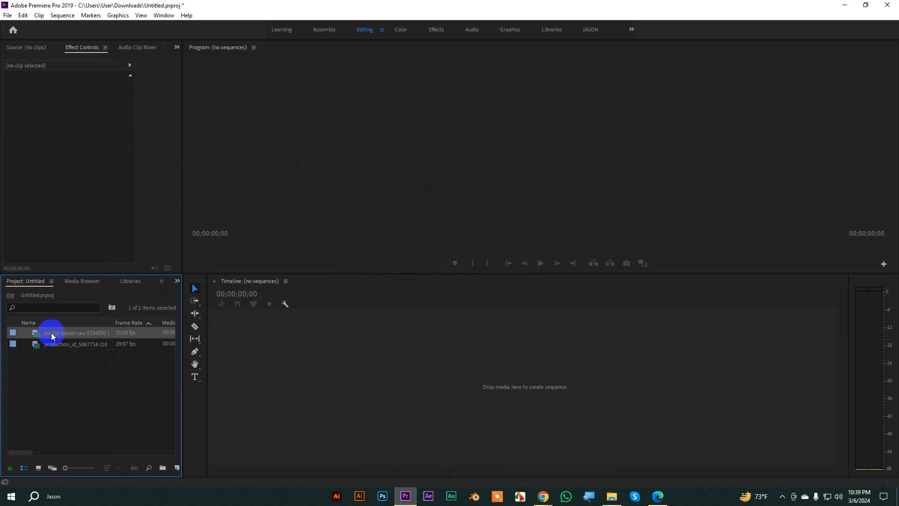
{"action": "left_click_drag", "start_coordinate": [51, 335], "coordinate": [286, 361]}
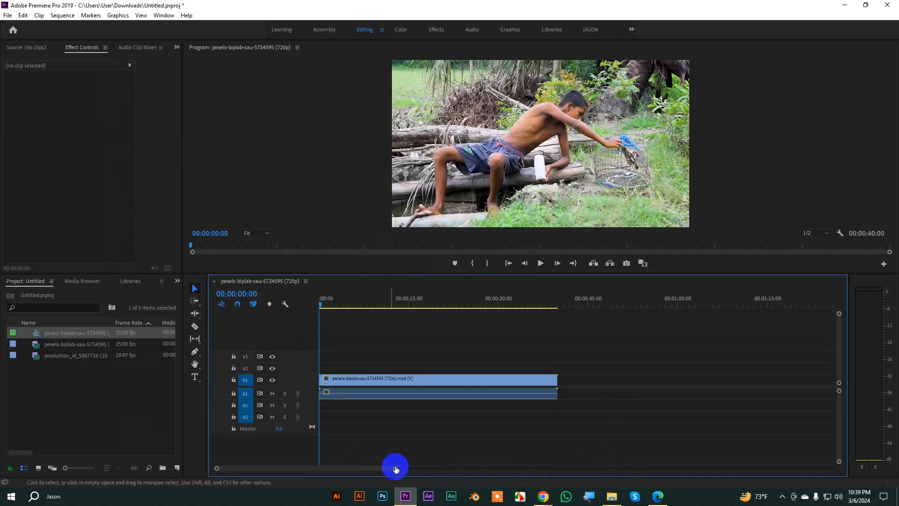
{"action": "left_click_drag", "start_coordinate": [395, 468], "coordinate": [501, 466]}
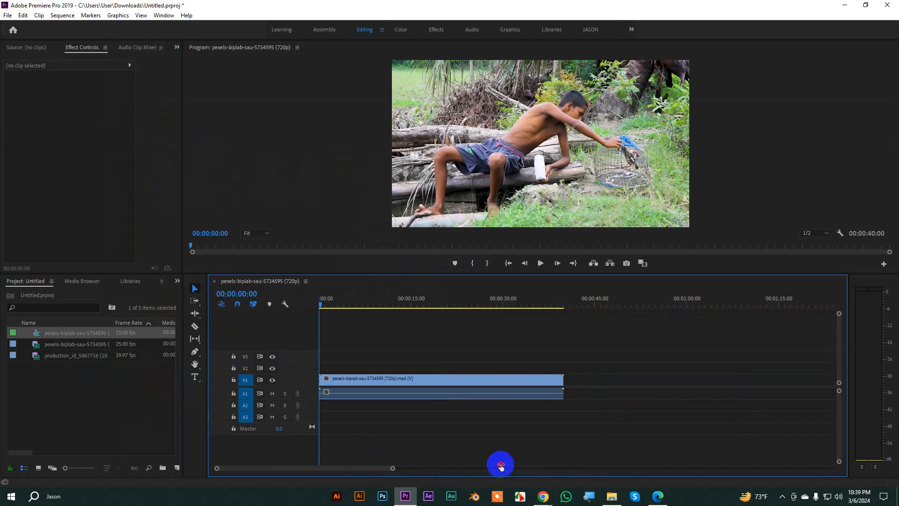
Step: Duplicate the bird-feeding clip on V1 at an offset of 00:00:49:24, leaving a gap after the original, and deselect it
{"action": "left_click", "coordinate": [398, 397]}
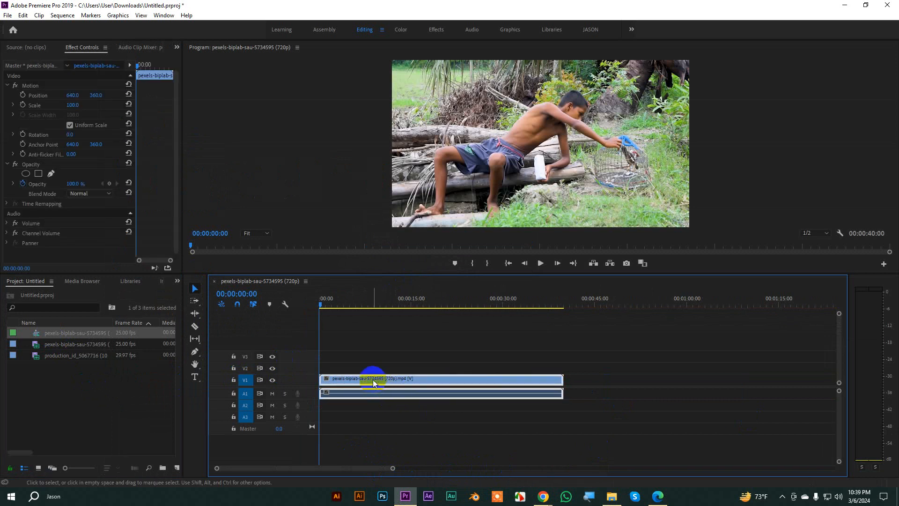
{"action": "left_click_drag", "start_coordinate": [357, 379], "coordinate": [662, 377]}
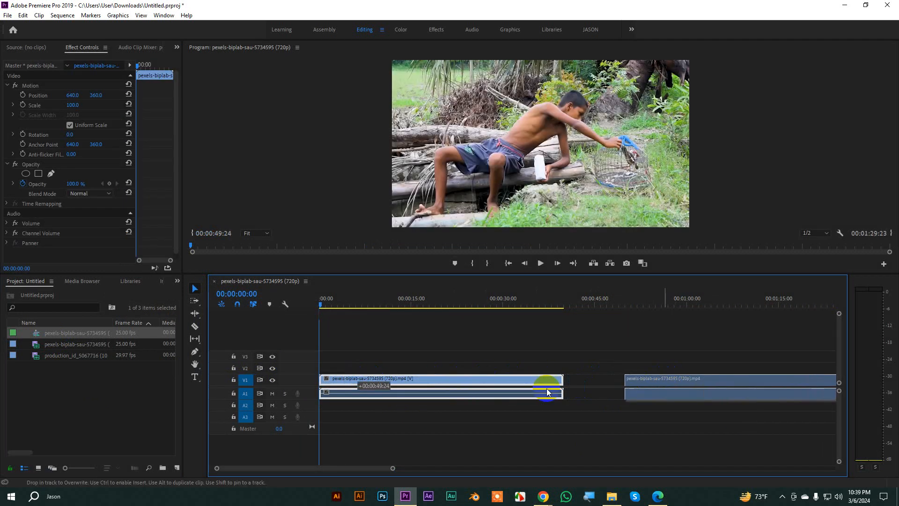
{"action": "left_click", "coordinate": [569, 416]}
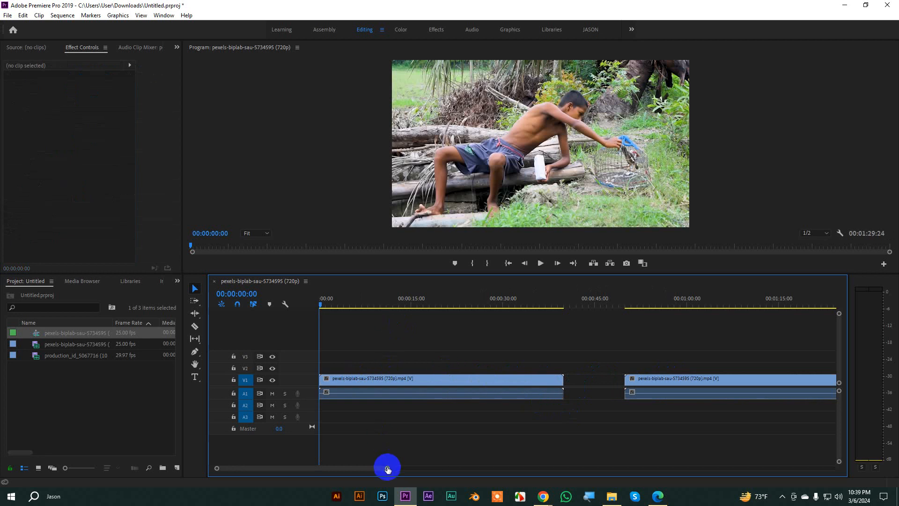
{"action": "left_click_drag", "start_coordinate": [387, 468], "coordinate": [364, 470]}
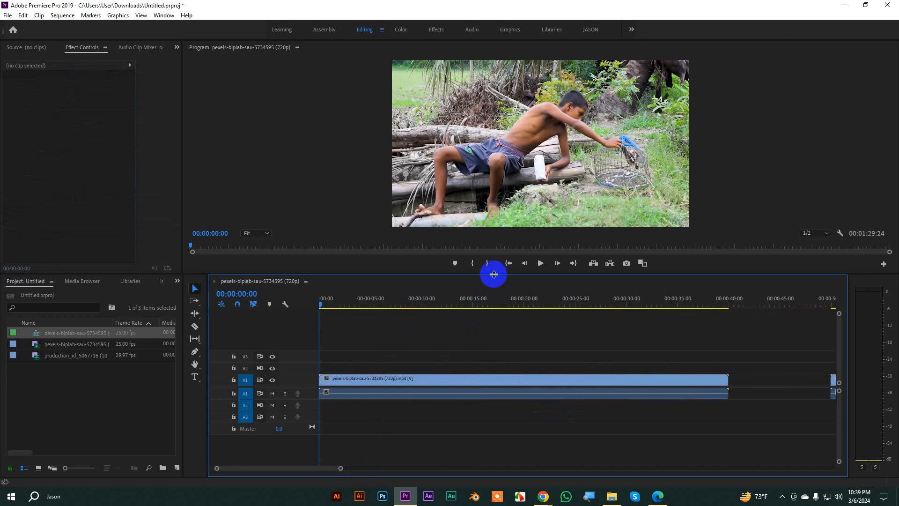
Step: Switch to the Color workspace, select the first bird-feeding clip on V1, and collapse its RGB Curves, Motion and Opacity settings
{"action": "left_click_drag", "start_coordinate": [493, 275], "coordinate": [497, 314]}
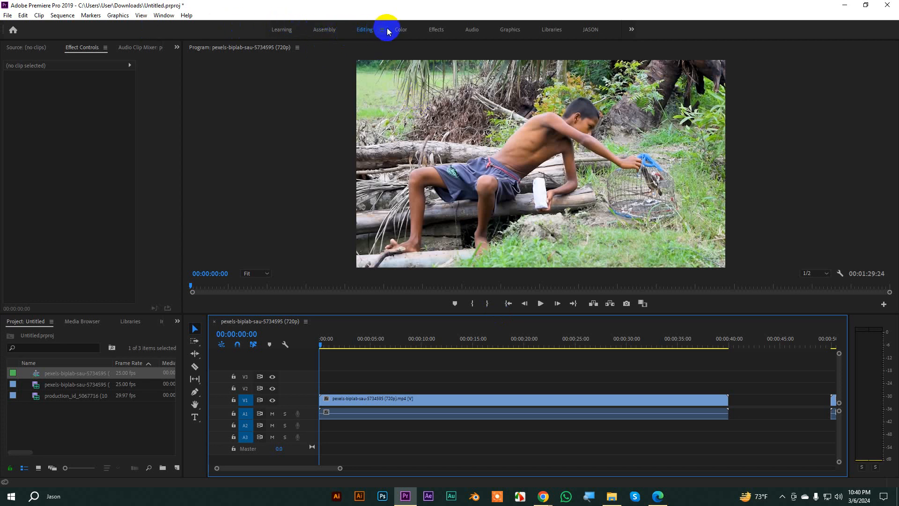
{"action": "left_click", "coordinate": [401, 31]}
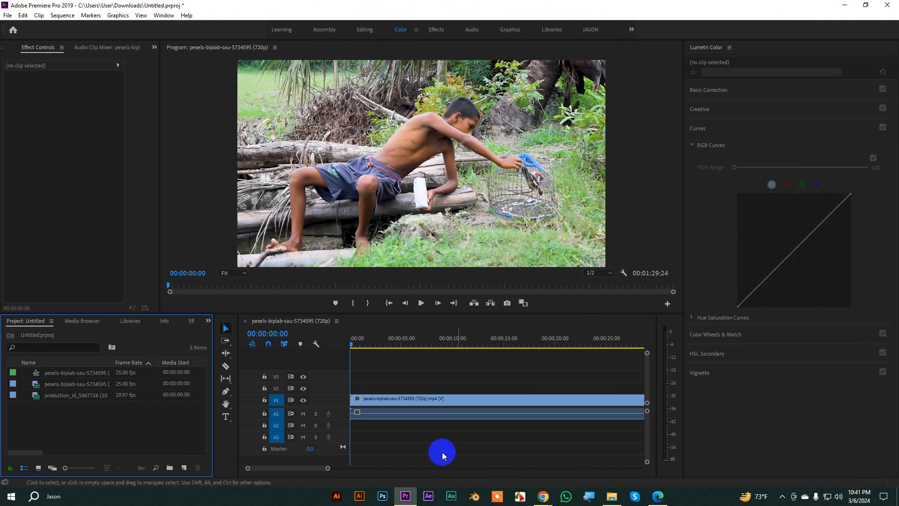
{"action": "left_click", "coordinate": [378, 400]}
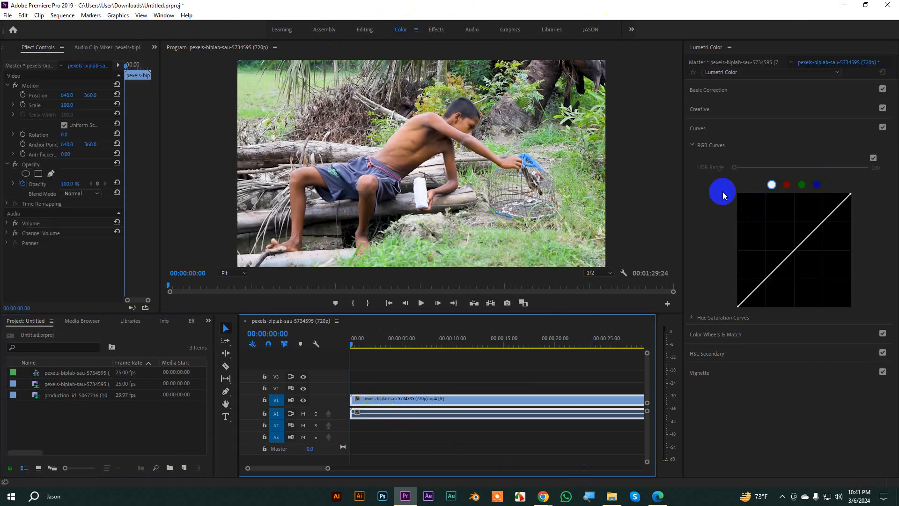
{"action": "left_click", "coordinate": [692, 144]}
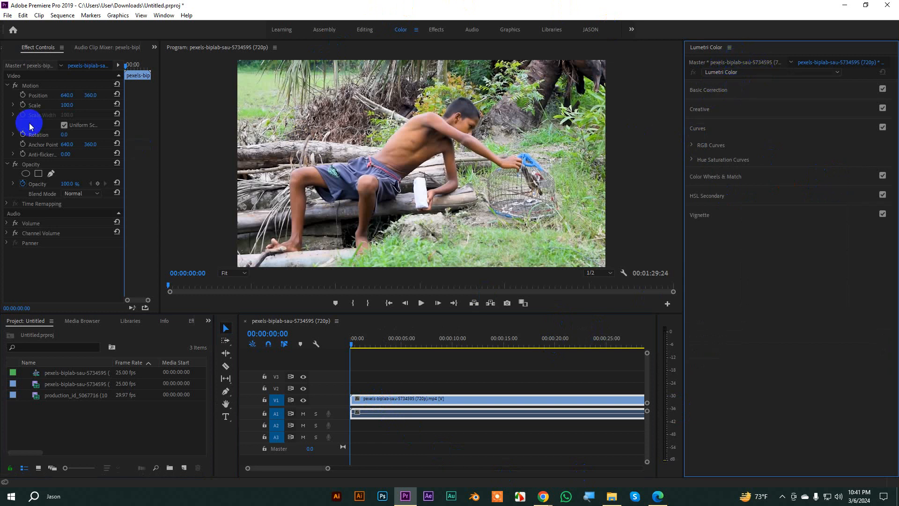
{"action": "left_click", "coordinate": [6, 165]}
{"action": "left_click", "coordinate": [7, 86]}
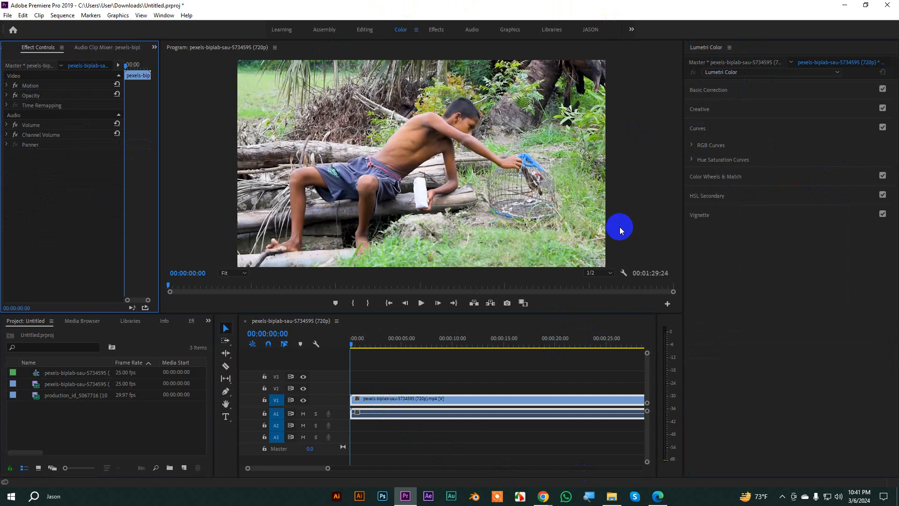
Step: Expand Basic Correction in Lumetri Color with its White Balance and Tone controls
{"action": "left_click", "coordinate": [706, 91]}
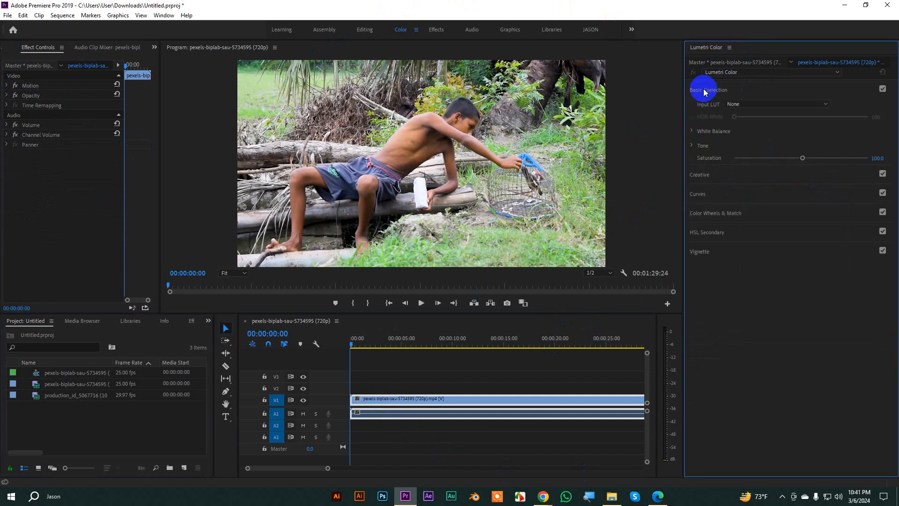
{"action": "left_click", "coordinate": [692, 133]}
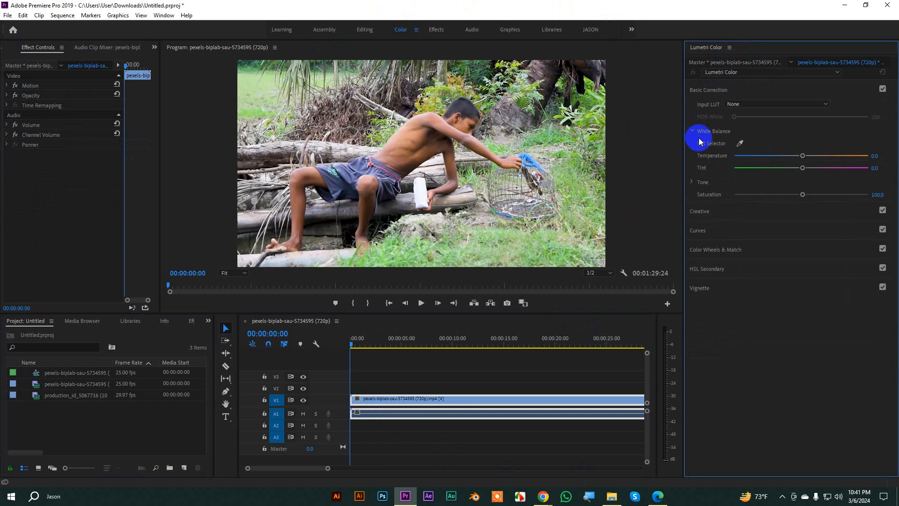
{"action": "left_click", "coordinate": [692, 182]}
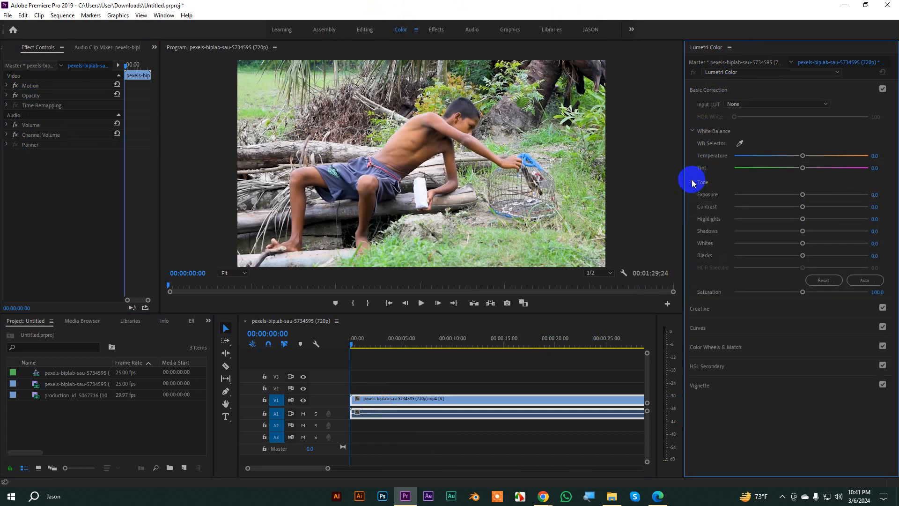
Step: Try correcting the white balance by sampling the background behind the child, then remove the Lumetri Color effect from the clip
{"action": "left_click", "coordinate": [739, 144]}
{"action": "left_click", "coordinate": [538, 88]}
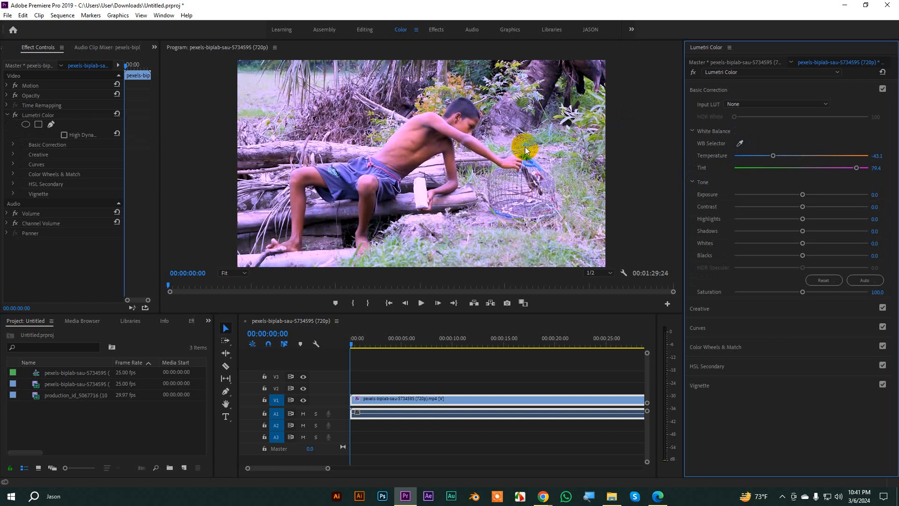
{"action": "mouse_move", "coordinate": [775, 158]}
{"action": "left_mouse_down"}
{"action": "mouse_move", "coordinate": [804, 150]}
{"action": "mouse_move", "coordinate": [768, 156]}
{"action": "left_mouse_up"}
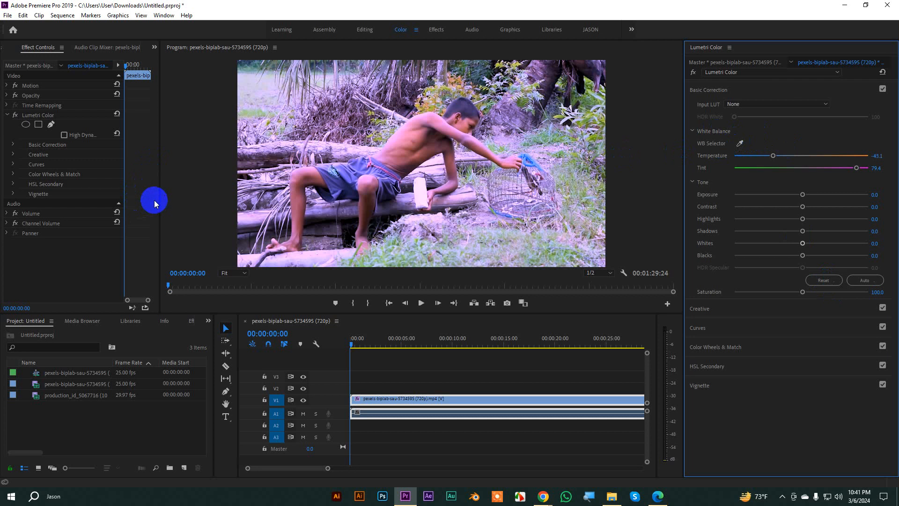
{"action": "key", "text": "Delete"}
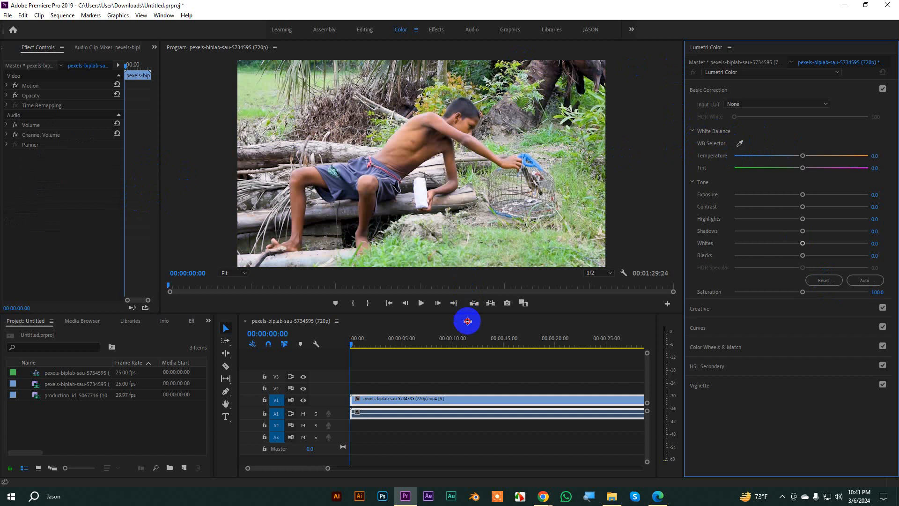
Step: Enlarge the program preview and try Tint at -51.9 and Temperature at -67.9, undoing each change
{"action": "left_click_drag", "start_coordinate": [467, 321], "coordinate": [467, 365]}
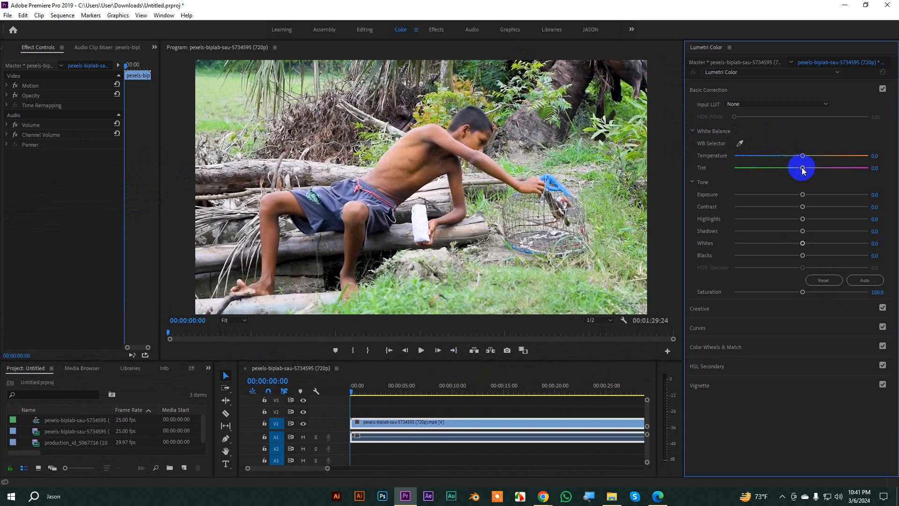
{"action": "left_click_drag", "start_coordinate": [802, 169], "coordinate": [767, 177]}
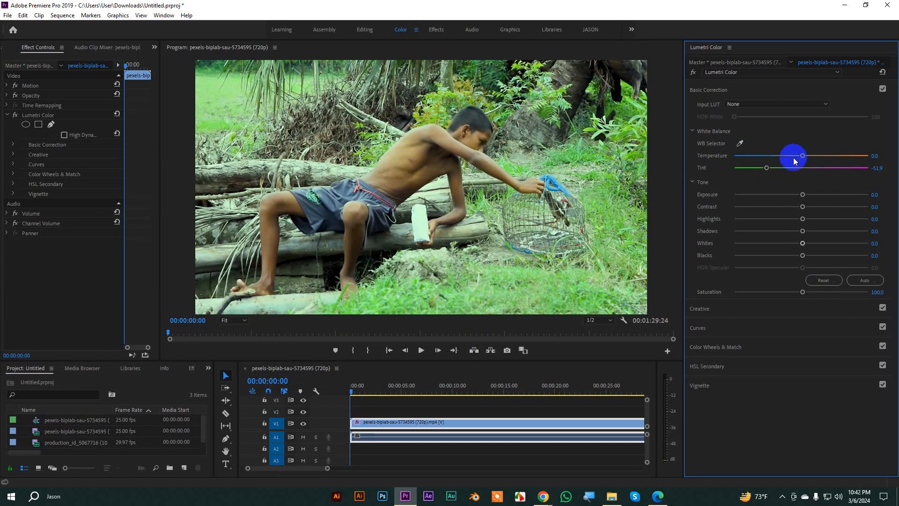
{"action": "key", "text": "ctrl+z"}
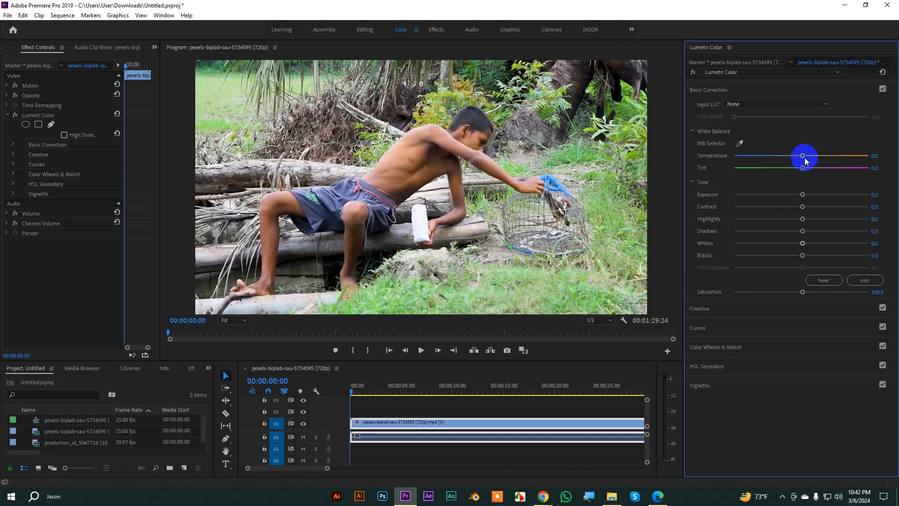
{"action": "left_click_drag", "start_coordinate": [804, 160], "coordinate": [756, 158]}
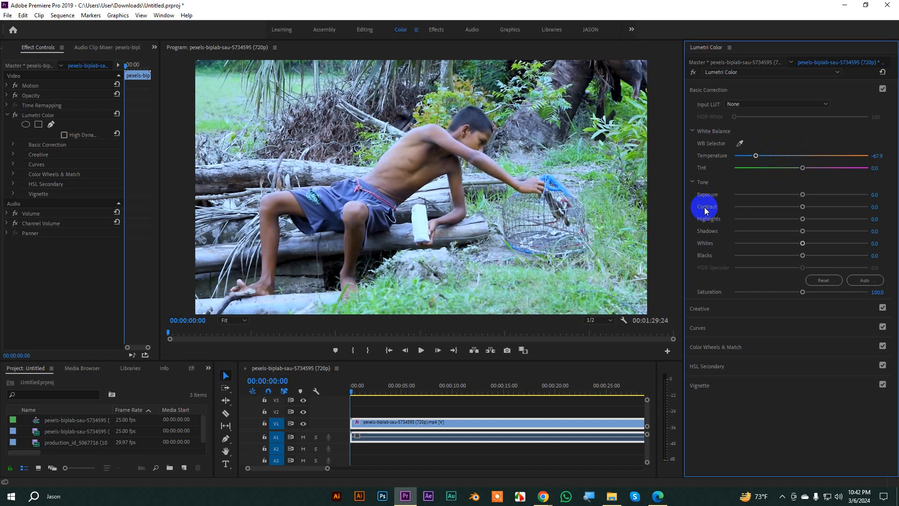
{"action": "key", "text": "ctrl+z"}
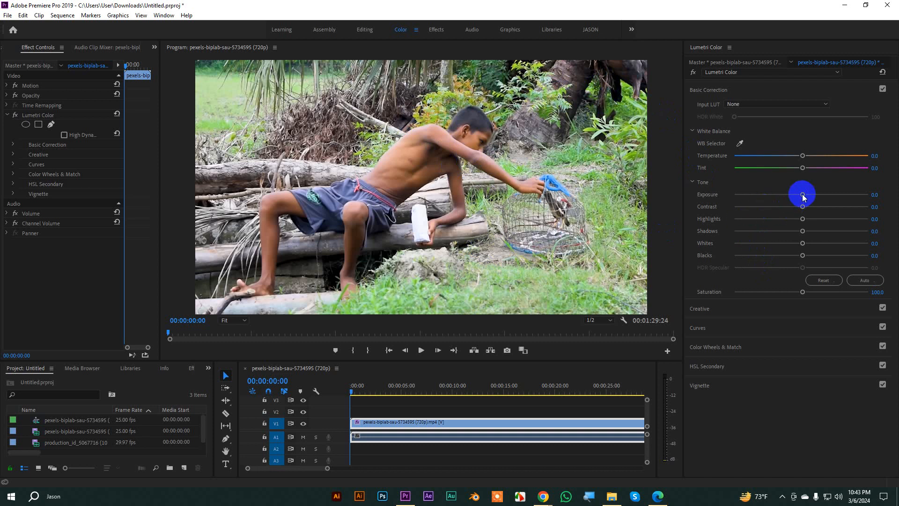
Step: Try Exposure at 2.6, a lower Contrast and raised Highlights on the clip, resetting or undoing each adjustment
{"action": "left_click_drag", "start_coordinate": [802, 194], "coordinate": [837, 197]}
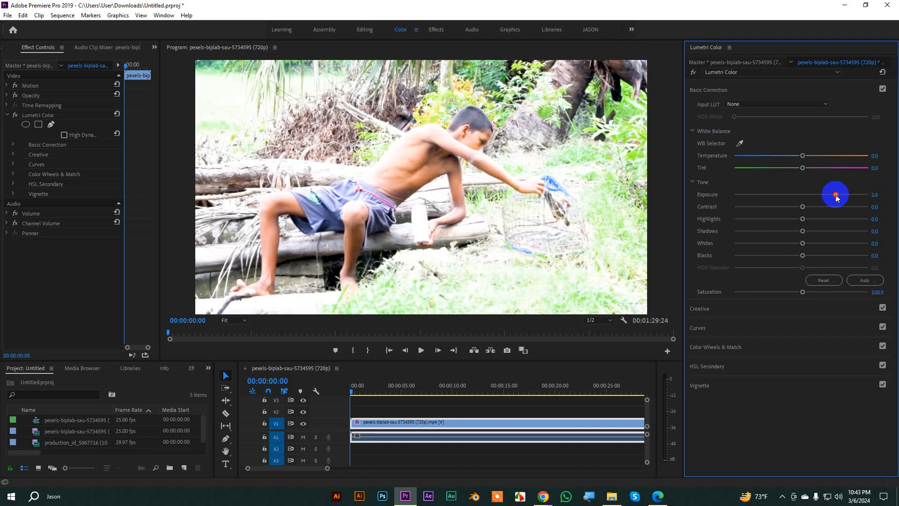
{"action": "double_click", "coordinate": [836, 195]}
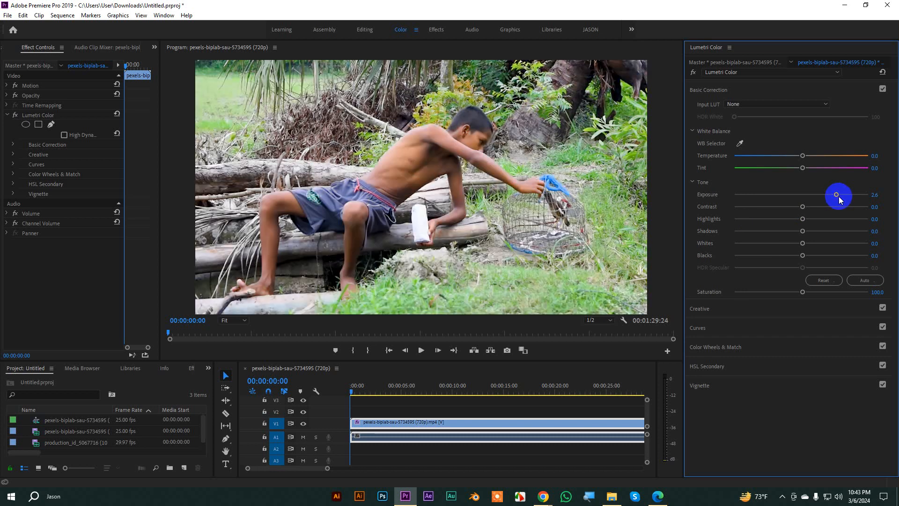
{"action": "left_click_drag", "start_coordinate": [802, 209], "coordinate": [755, 213]}
{"action": "double_click", "coordinate": [754, 210]}
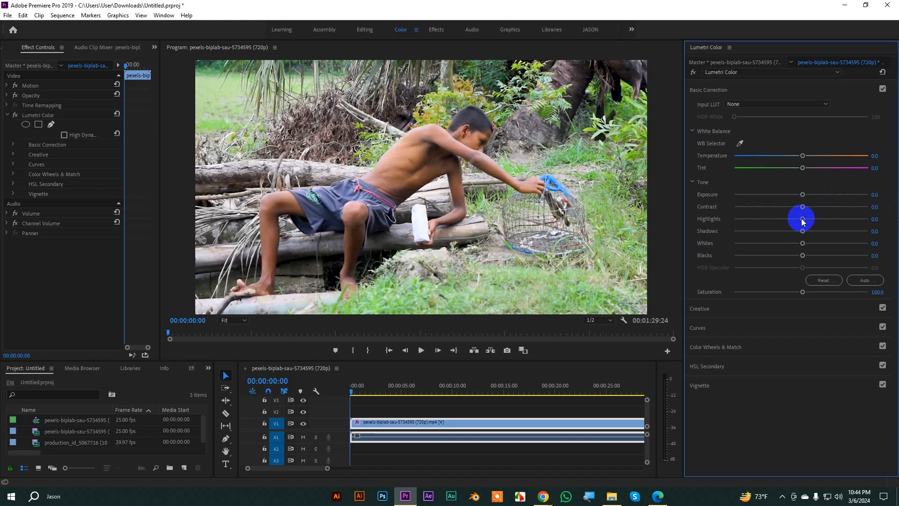
{"action": "left_click_drag", "start_coordinate": [802, 220], "coordinate": [864, 254]}
{"action": "key", "text": "ctrl+z"}
{"action": "key", "text": "ctrl+z"}
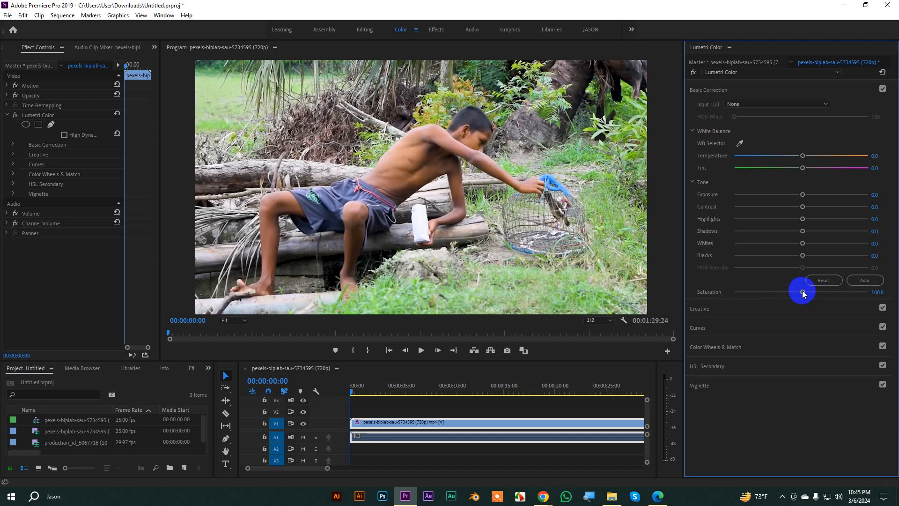
Step: Set Saturation to 128.9, Contrast 14.3, Highlights 16.4, Shadows -3.1, Whites 11.5 and Blacks -18.5, and toggle the Lumetri Color effect to compare
{"action": "mouse_move", "coordinate": [805, 292]}
{"action": "left_mouse_down"}
{"action": "mouse_move", "coordinate": [843, 287]}
{"action": "mouse_move", "coordinate": [812, 287]}
{"action": "mouse_move", "coordinate": [821, 287]}
{"action": "left_mouse_up"}
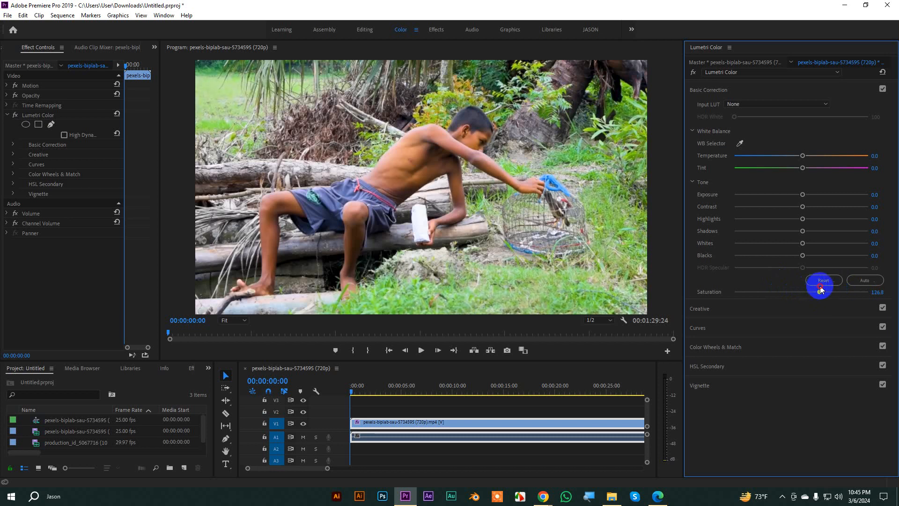
{"action": "mouse_move", "coordinate": [803, 208]}
{"action": "left_mouse_down"}
{"action": "mouse_move", "coordinate": [779, 209]}
{"action": "mouse_move", "coordinate": [811, 207]}
{"action": "mouse_move", "coordinate": [812, 218]}
{"action": "left_mouse_up"}
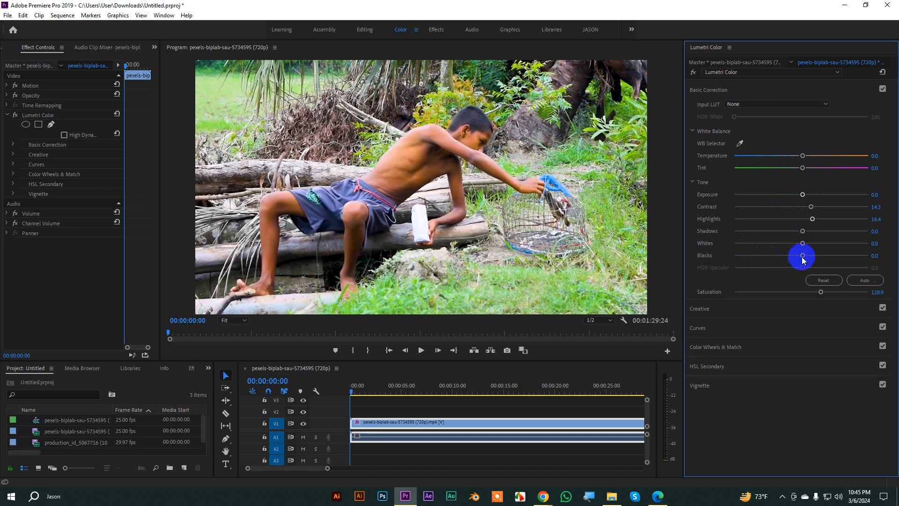
{"action": "left_click_drag", "start_coordinate": [803, 242], "coordinate": [789, 255]}
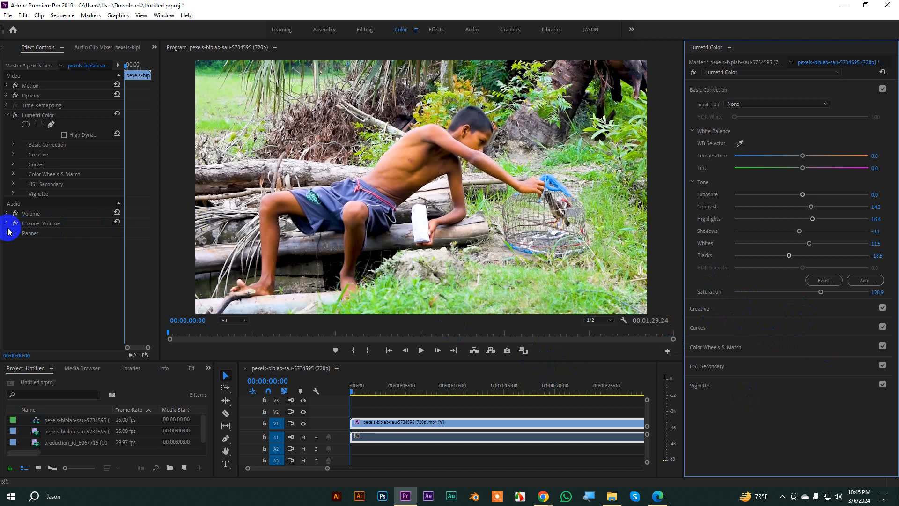
{"action": "left_click", "coordinate": [14, 115]}
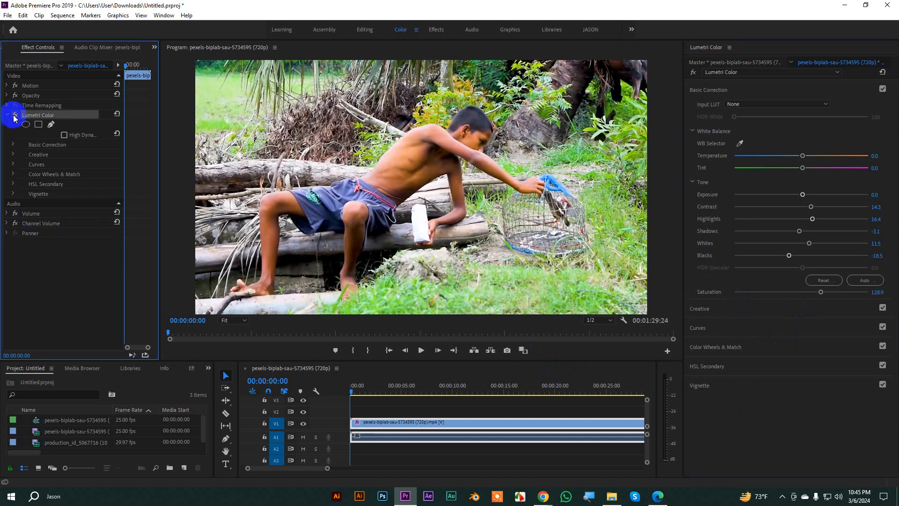
{"action": "left_click", "coordinate": [14, 116]}
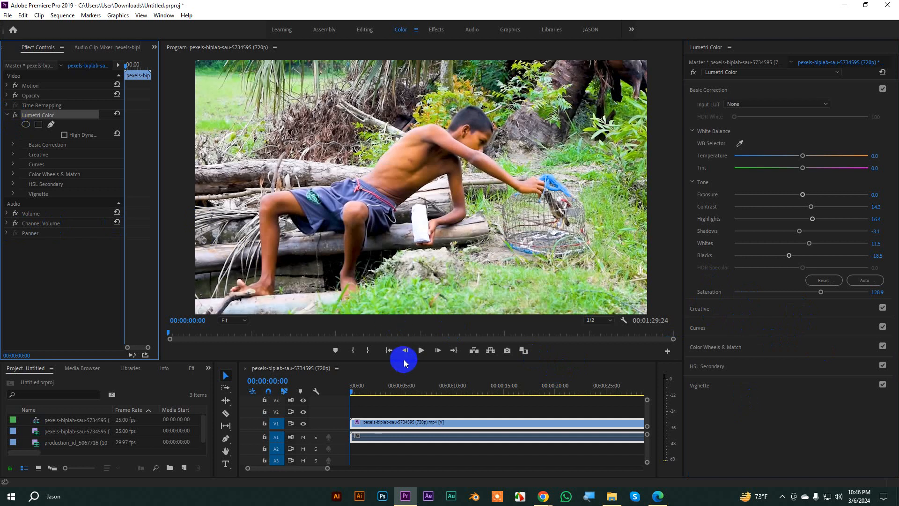
Step: Move the ungraded duplicate clip onto V2 at the sequence start, directly above the graded clip
{"action": "left_click_drag", "start_coordinate": [401, 360], "coordinate": [388, 251]}
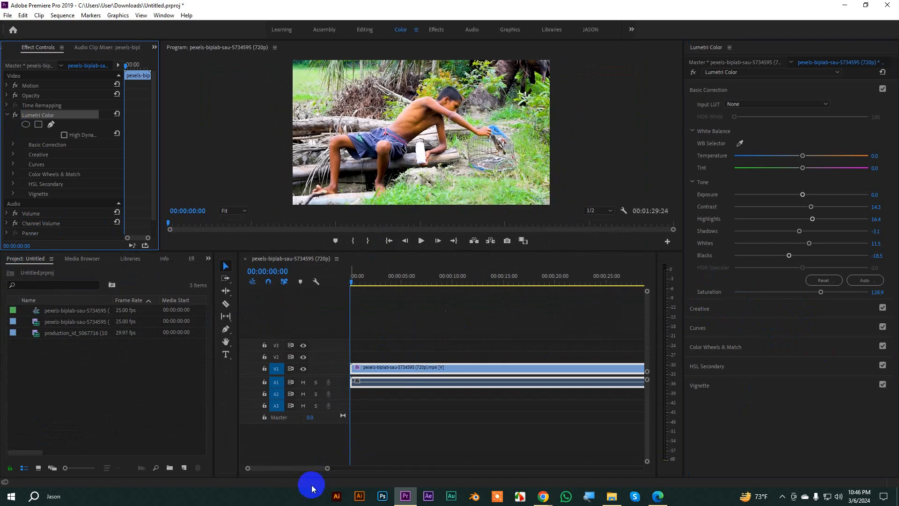
{"action": "left_click_drag", "start_coordinate": [327, 468], "coordinate": [418, 468]}
{"action": "left_click", "coordinate": [490, 375]}
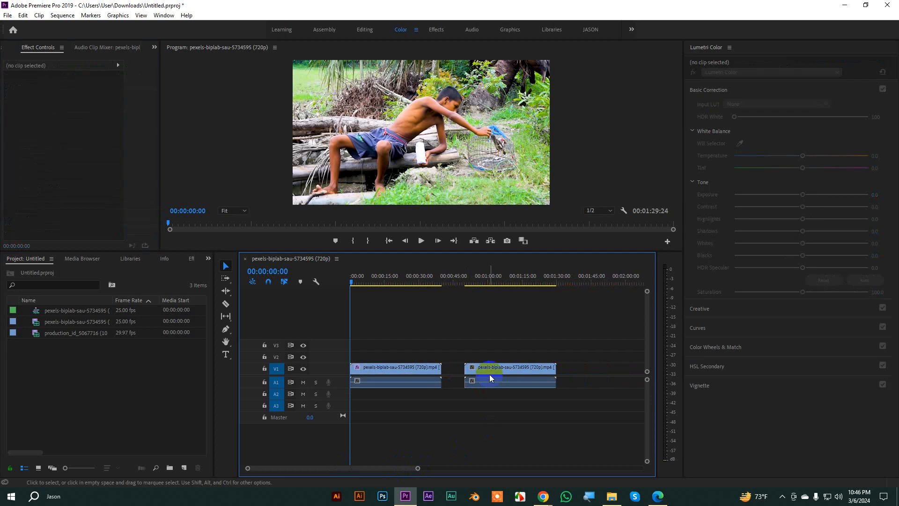
{"action": "left_click_drag", "start_coordinate": [486, 367], "coordinate": [361, 358]}
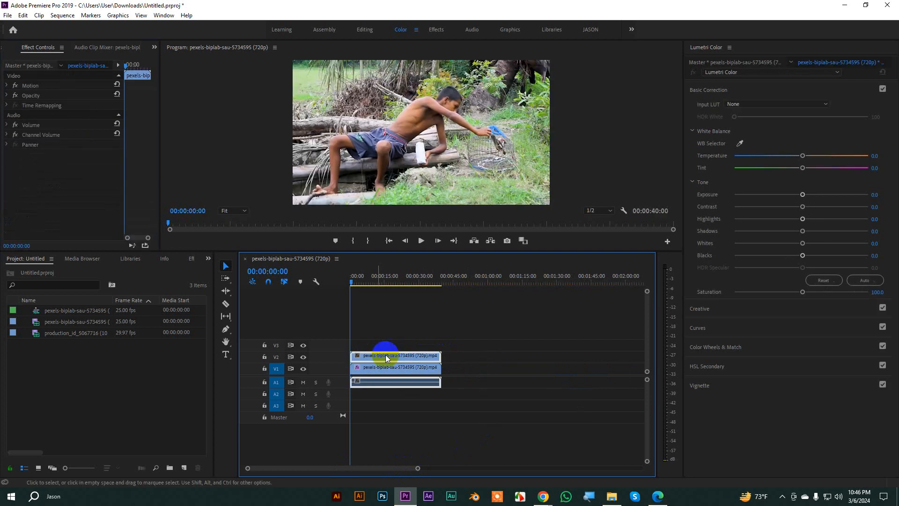
Step: Shift the V2 clip left in the frame to show ungraded and graded footage side by side, and enlarge the preview
{"action": "left_click", "coordinate": [27, 86]}
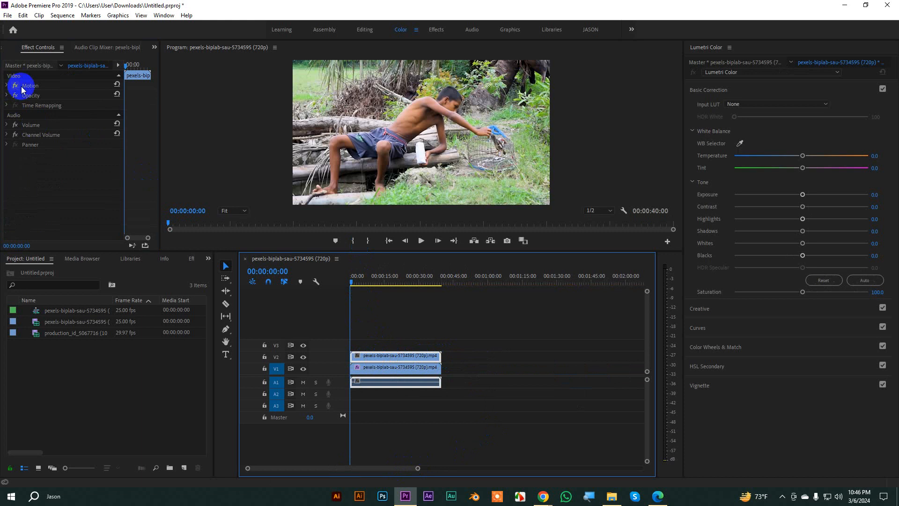
{"action": "mouse_move", "coordinate": [462, 141]}
{"action": "left_mouse_down"}
{"action": "mouse_move", "coordinate": [346, 143]}
{"action": "mouse_move", "coordinate": [626, 145]}
{"action": "mouse_move", "coordinate": [565, 154]}
{"action": "mouse_move", "coordinate": [274, 134]}
{"action": "mouse_move", "coordinate": [281, 139]}
{"action": "left_mouse_up"}
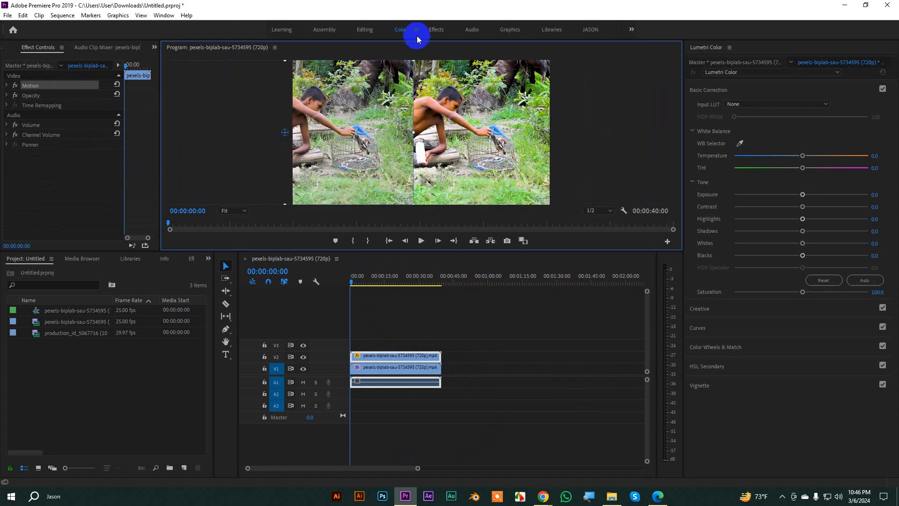
{"action": "left_click_drag", "start_coordinate": [415, 251], "coordinate": [431, 422]}
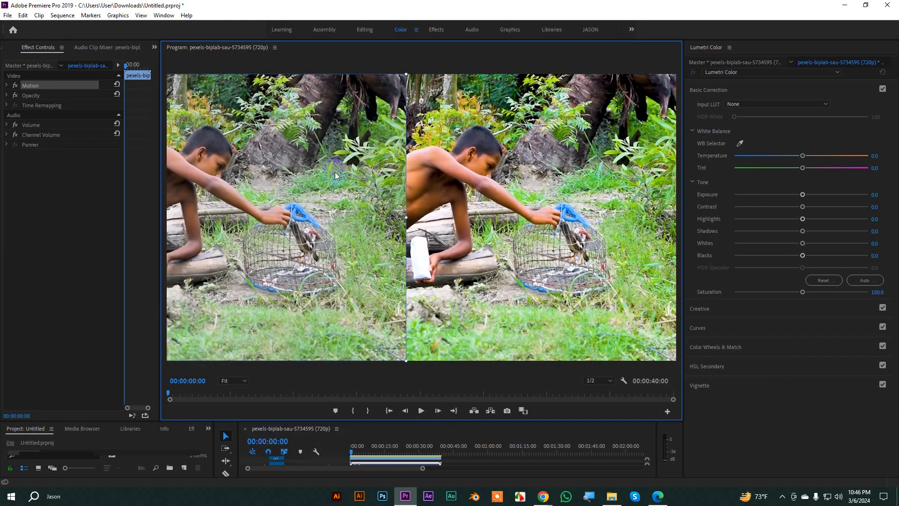
{"action": "left_click", "coordinate": [327, 153]}
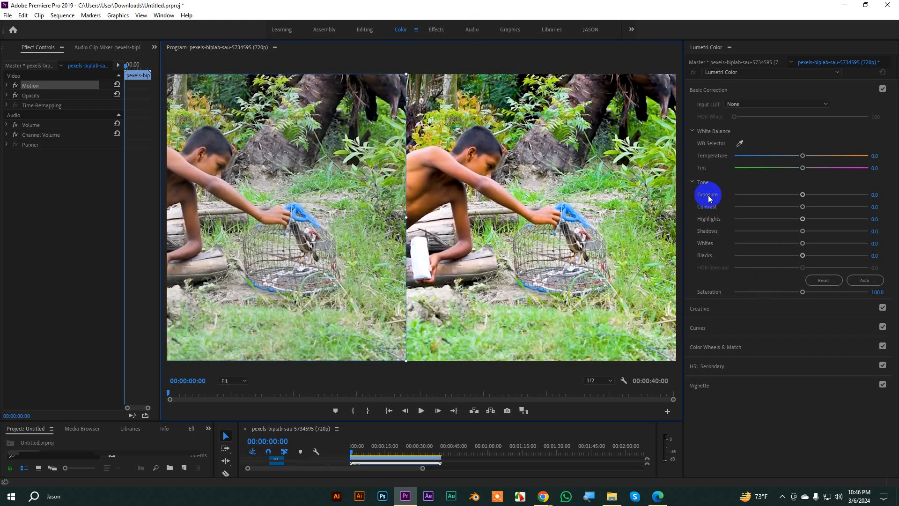
Step: Collapse the Tone and White Balance groups and open the Creative section of Lumetri Color
{"action": "left_click", "coordinate": [692, 182]}
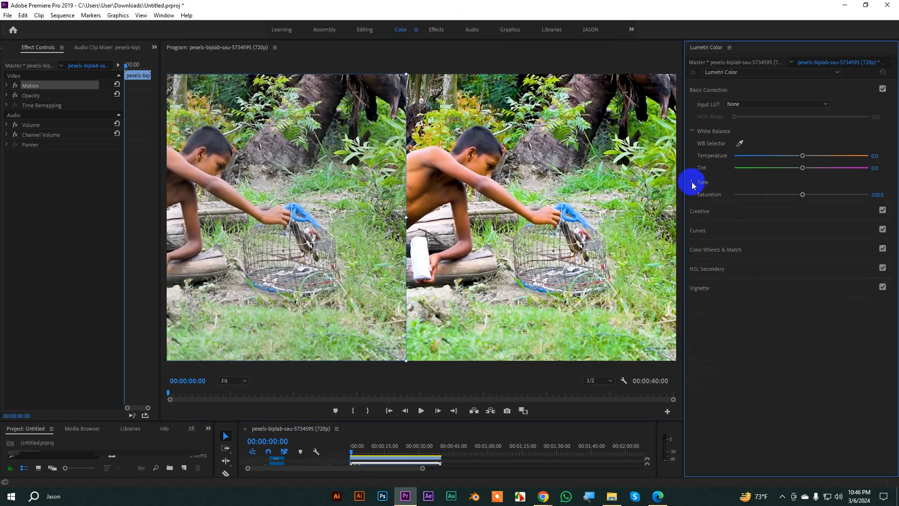
{"action": "left_click", "coordinate": [692, 131]}
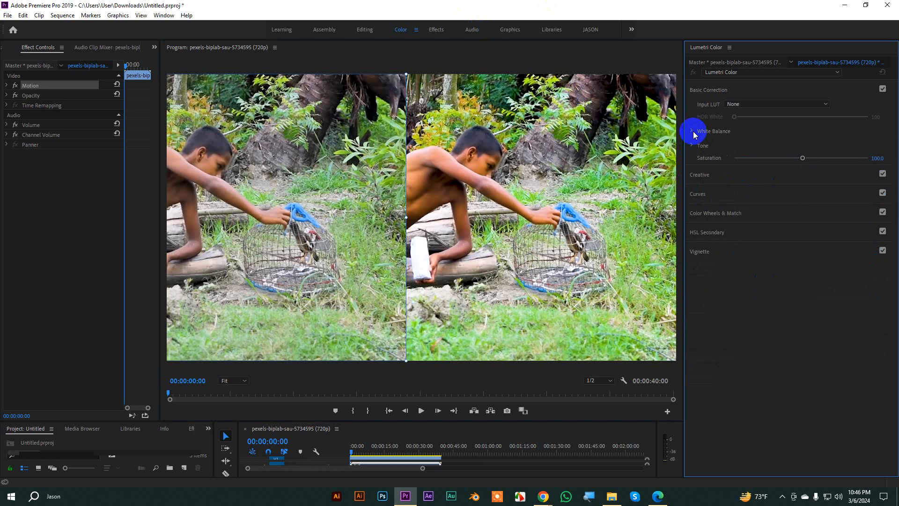
{"action": "left_click", "coordinate": [703, 175]}
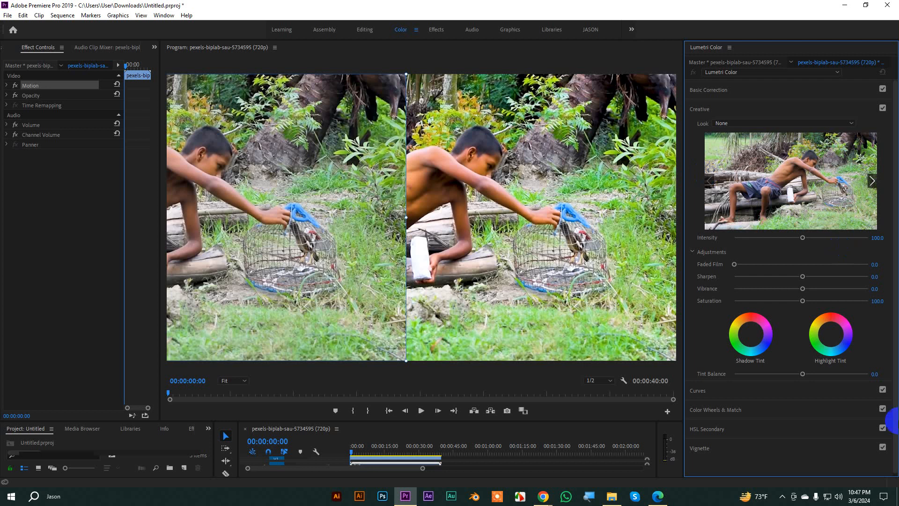
Step: Hide the V2 track so that only the full-frame graded clip shows, and enlarge the preview
{"action": "left_click_drag", "start_coordinate": [571, 420], "coordinate": [572, 240]}
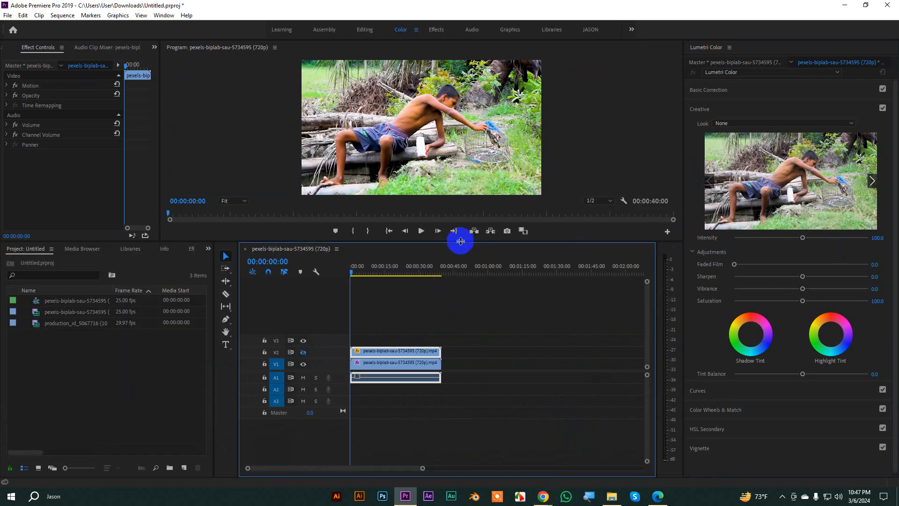
{"action": "left_click_drag", "start_coordinate": [459, 239], "coordinate": [459, 388]}
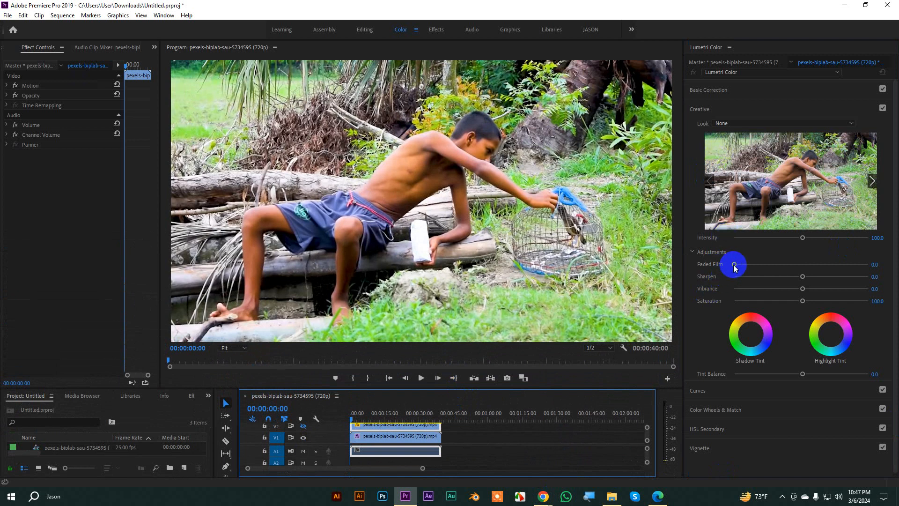
Step: Try Sharpen at 100, Vibrance at 56.1 and a different Saturation in the Creative adjustments, resetting each to its default
{"action": "left_click_drag", "start_coordinate": [750, 266], "coordinate": [853, 277]}
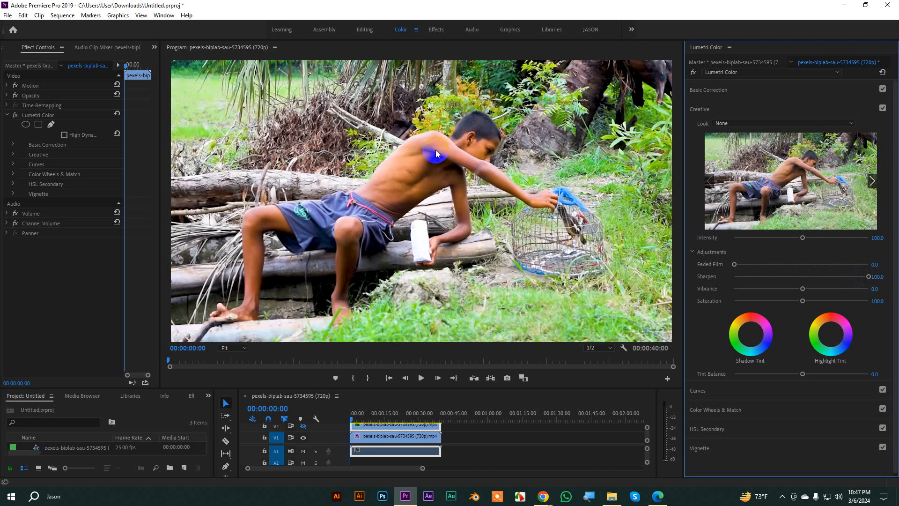
{"action": "double_click", "coordinate": [855, 274]}
{"action": "mouse_move", "coordinate": [804, 287]}
{"action": "left_mouse_down"}
{"action": "mouse_move", "coordinate": [844, 287]}
{"action": "mouse_move", "coordinate": [702, 294]}
{"action": "left_mouse_up"}
{"action": "left_click_drag", "start_coordinate": [734, 288], "coordinate": [838, 292]}
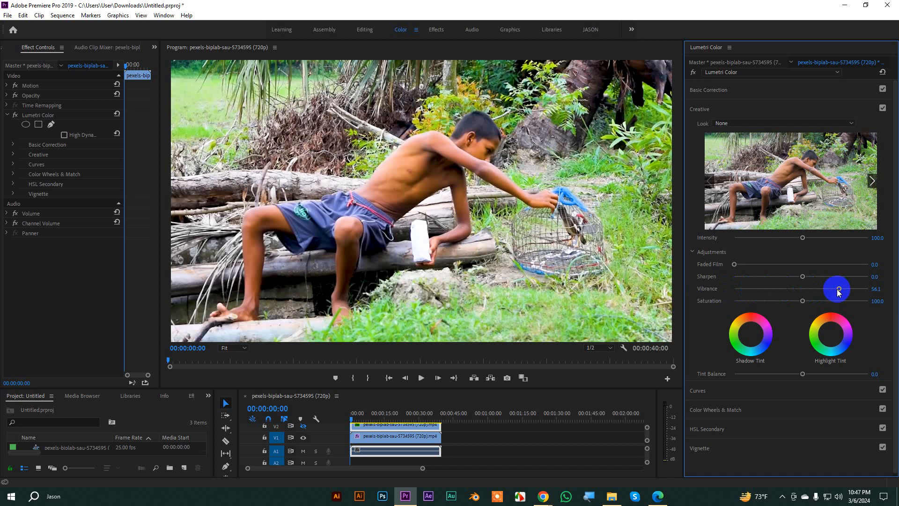
{"action": "key", "text": "ctrl+z"}
{"action": "double_click", "coordinate": [756, 291]}
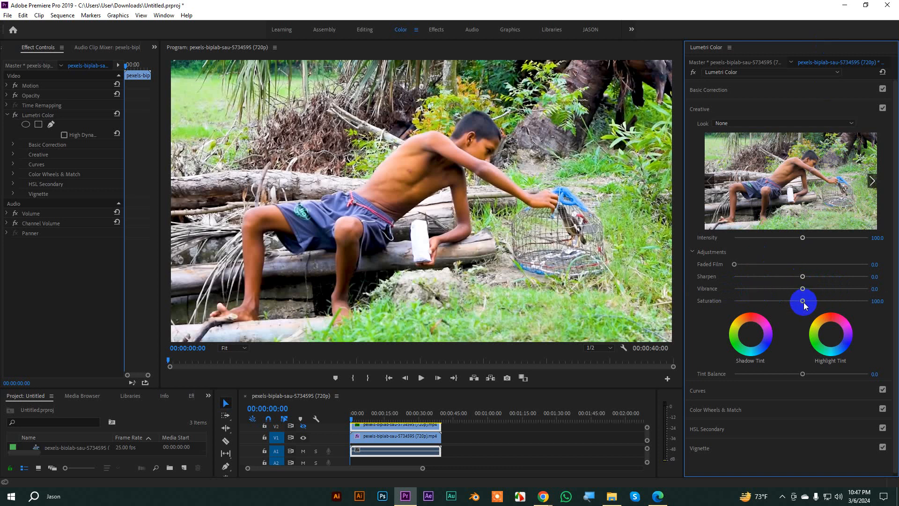
{"action": "left_click_drag", "start_coordinate": [804, 305], "coordinate": [833, 297]}
Step: Shift the Creative Shadow Tint and Highlight Tint slightly, leaning the highlights toward orange, and check the preview maximized
{"action": "scroll", "coordinate": [739, 305], "scroll_direction": "down", "scroll_amount": 1}
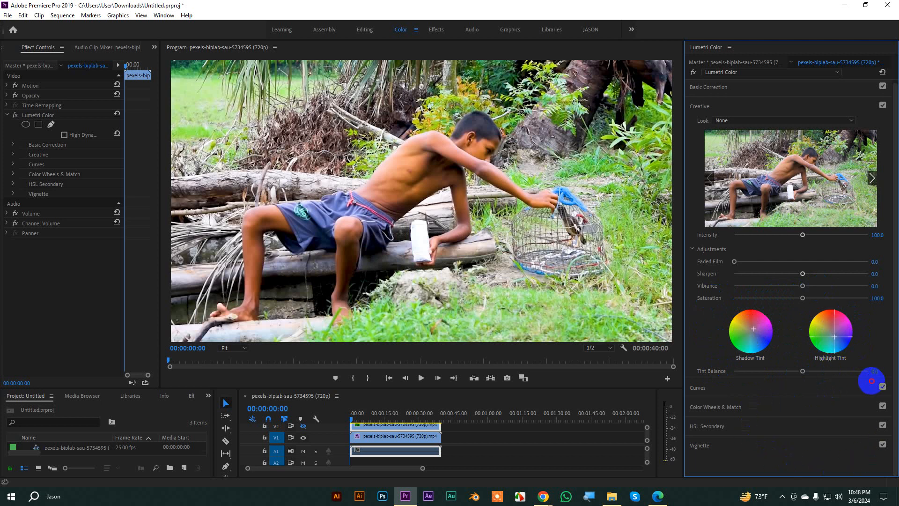
{"action": "left_click_drag", "start_coordinate": [871, 380], "coordinate": [824, 280]}
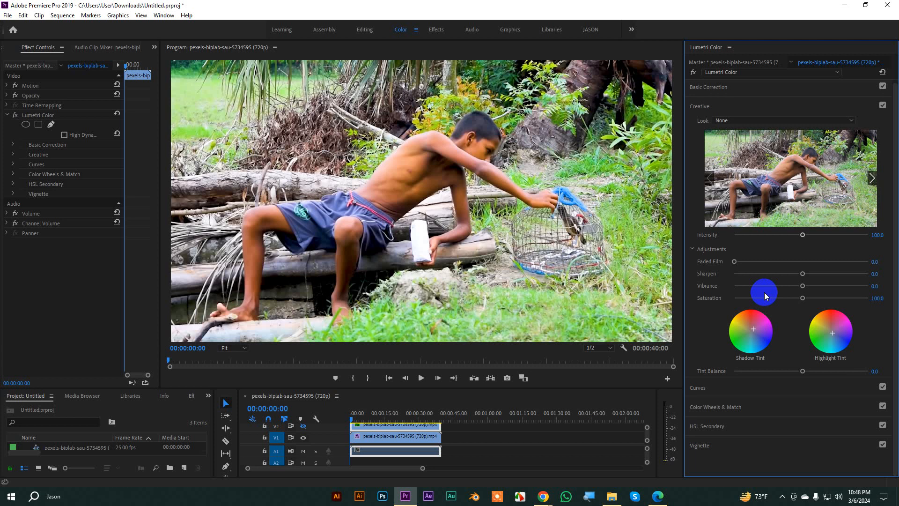
{"action": "left_click_drag", "start_coordinate": [821, 324], "coordinate": [807, 255]}
{"action": "key", "text": "grave"}
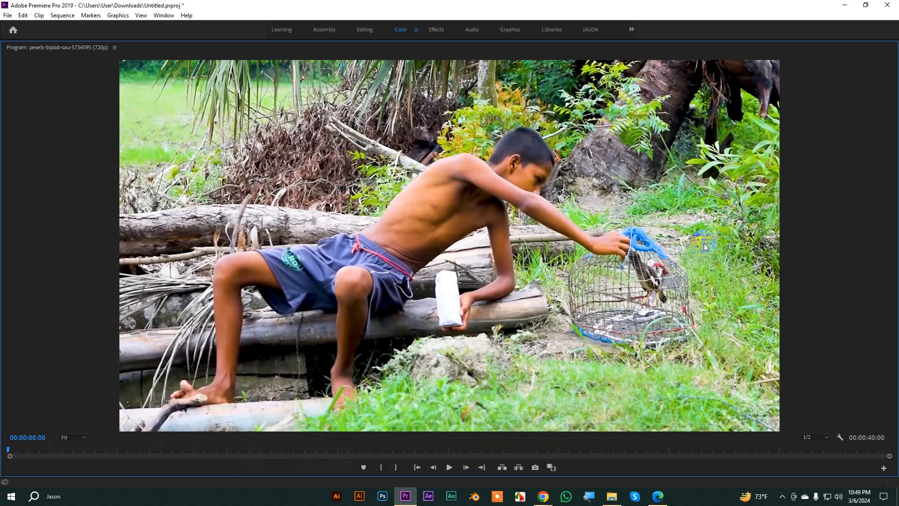
{"action": "key", "text": "grave"}
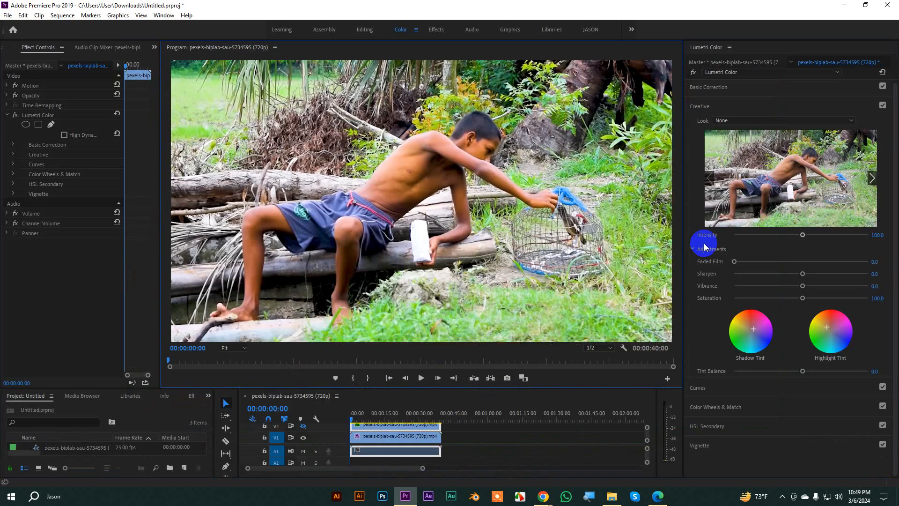
Step: Give the timeline more room, open the Curves section and expand both RGB Curves and Hue Saturation Curves
{"action": "left_click_drag", "start_coordinate": [582, 388], "coordinate": [577, 355]}
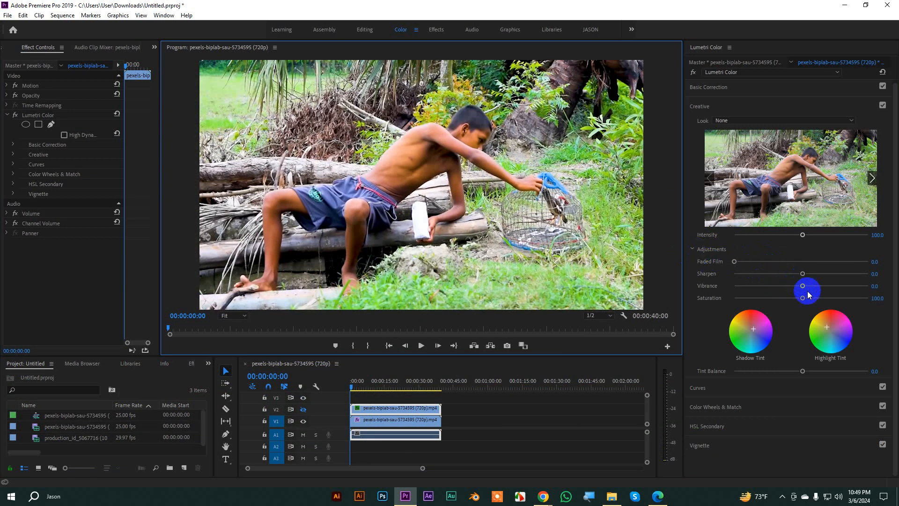
{"action": "left_click", "coordinate": [691, 251]}
{"action": "left_click", "coordinate": [698, 268]}
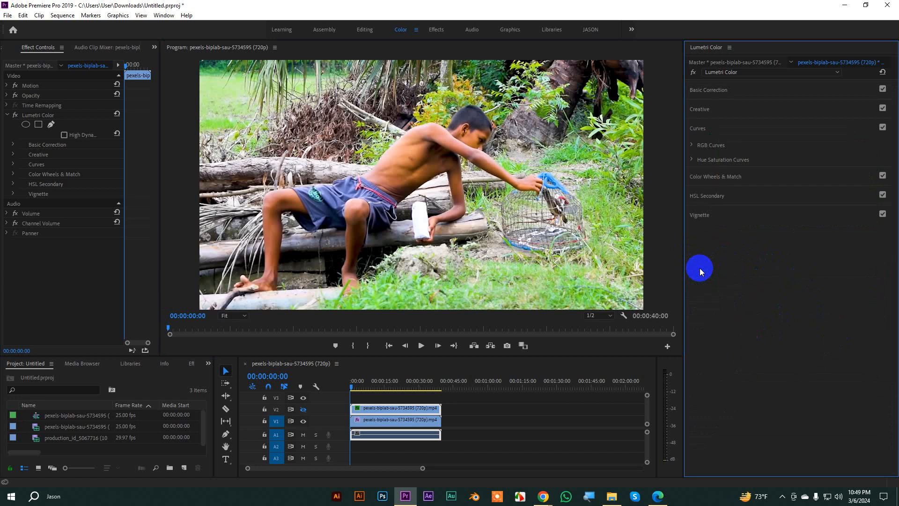
{"action": "left_click", "coordinate": [693, 145]}
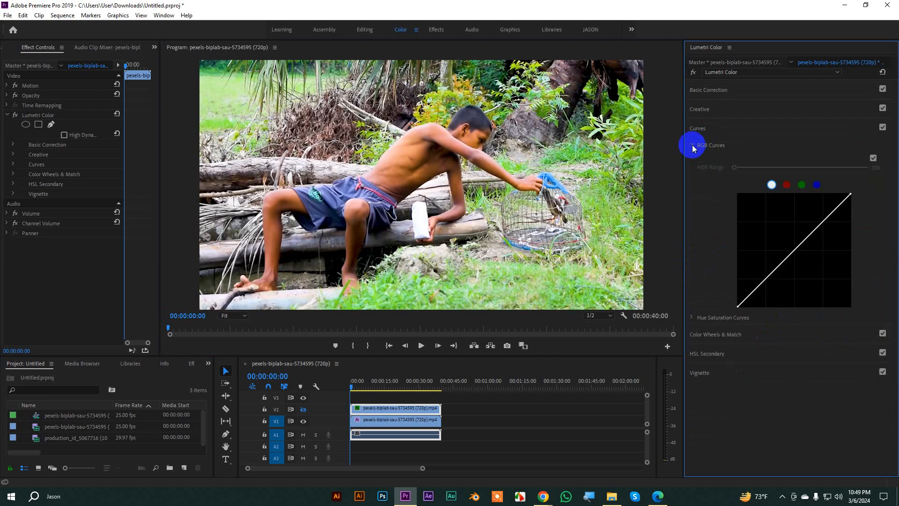
{"action": "left_click", "coordinate": [692, 318]}
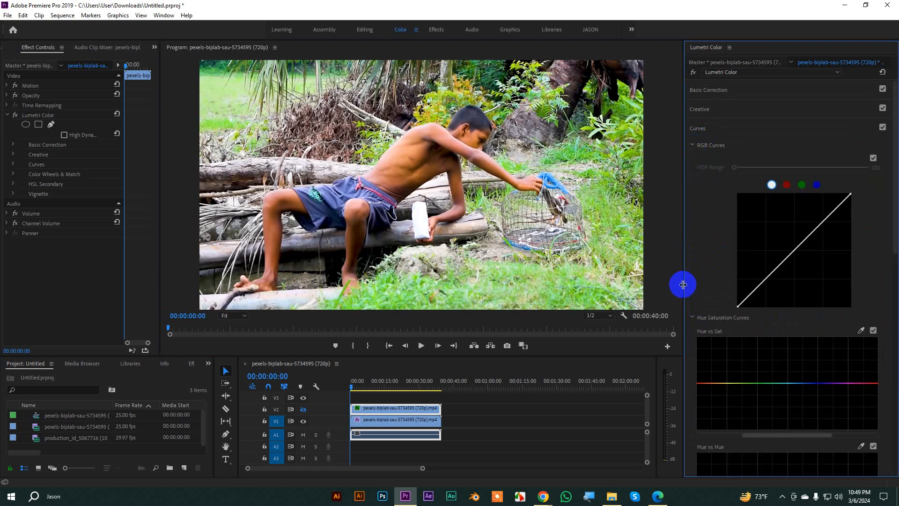
Step: Look through the Hue Saturation Curves, from Hue vs Sat down to Sat vs Sat, and return to RGB Curves
{"action": "scroll", "coordinate": [811, 327], "scroll_direction": "down", "scroll_amount": 2}
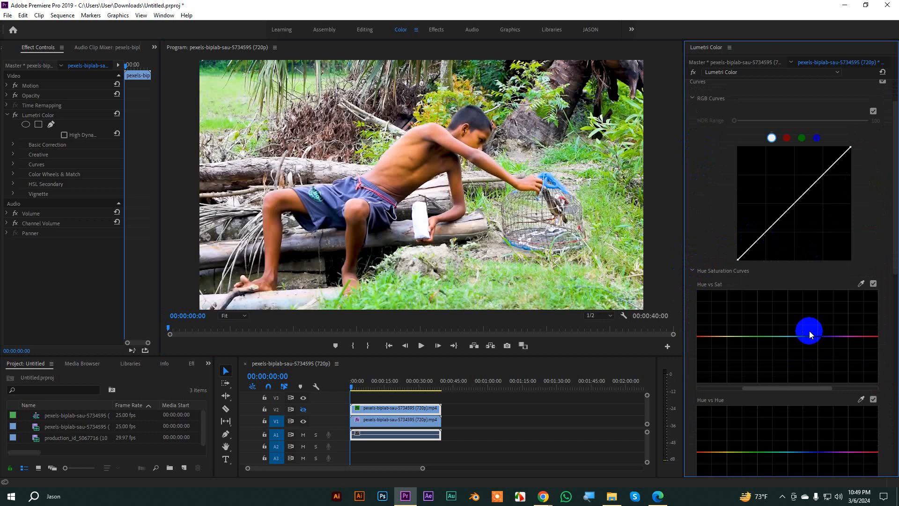
{"action": "scroll", "coordinate": [811, 333], "scroll_direction": "down", "scroll_amount": 4}
{"action": "scroll", "coordinate": [794, 356], "scroll_direction": "up", "scroll_amount": 3}
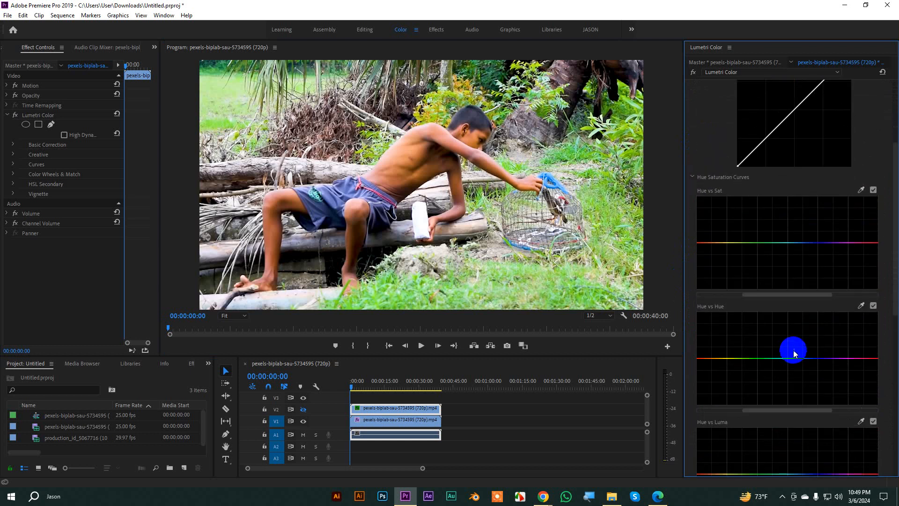
{"action": "scroll", "coordinate": [768, 297], "scroll_direction": "up", "scroll_amount": 1}
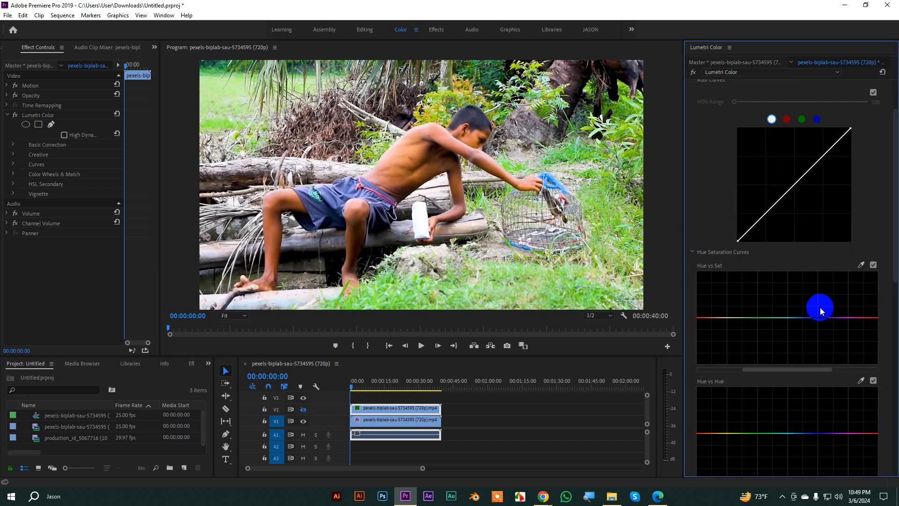
{"action": "scroll", "coordinate": [821, 305], "scroll_direction": "down", "scroll_amount": 3}
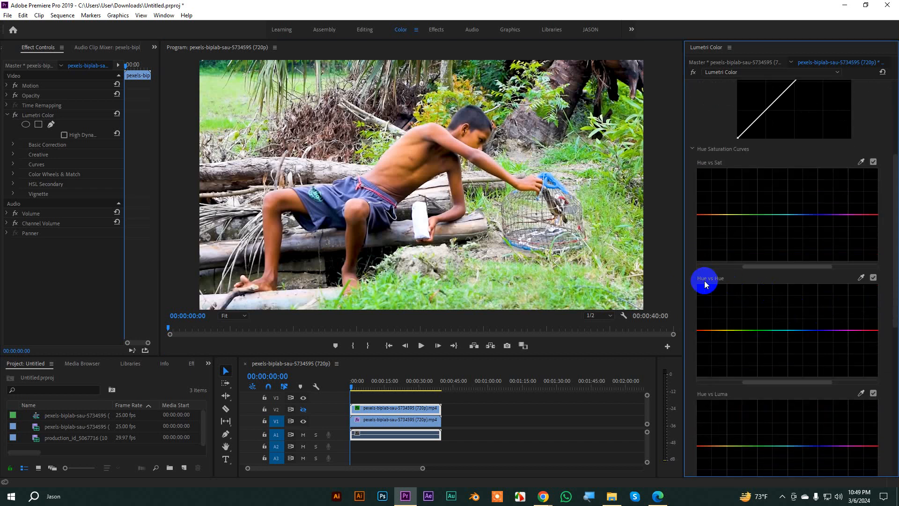
{"action": "scroll", "coordinate": [798, 311], "scroll_direction": "down", "scroll_amount": 1}
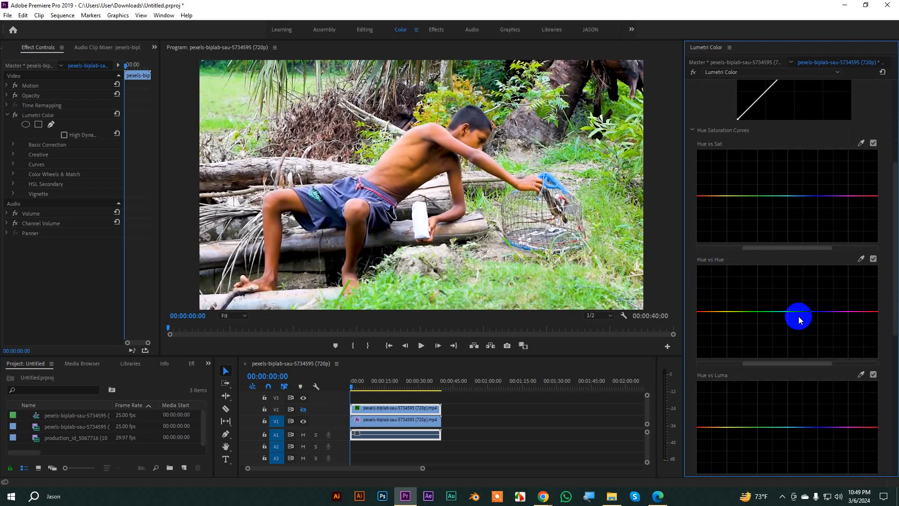
{"action": "scroll", "coordinate": [722, 365], "scroll_direction": "down", "scroll_amount": 5}
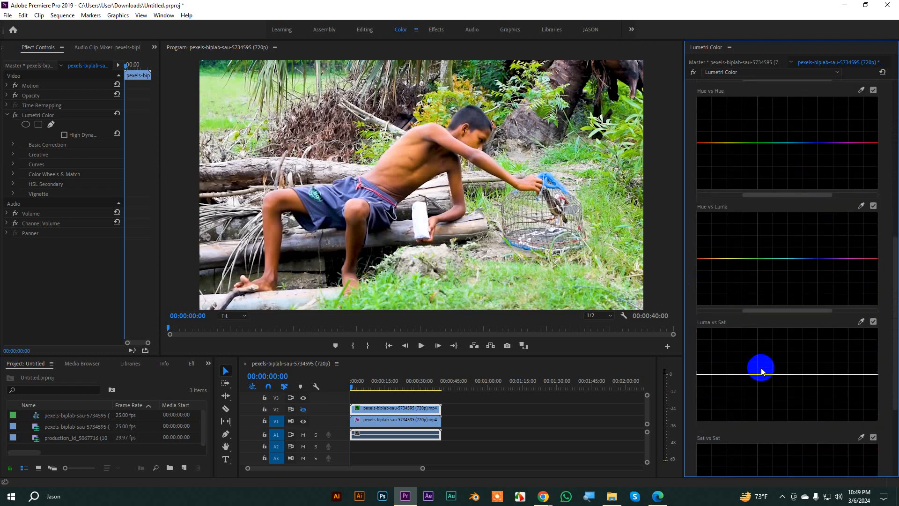
{"action": "scroll", "coordinate": [752, 356], "scroll_direction": "down", "scroll_amount": 3}
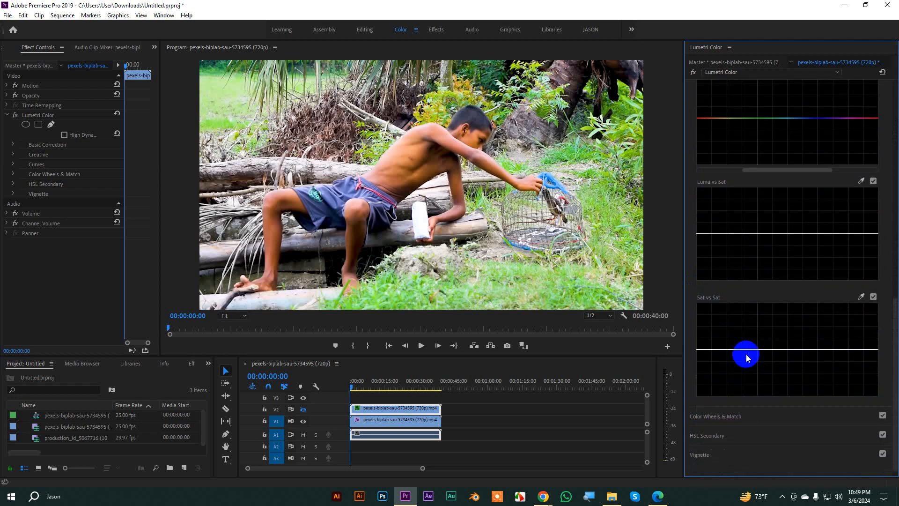
{"action": "scroll", "coordinate": [756, 312], "scroll_direction": "up", "scroll_amount": 6}
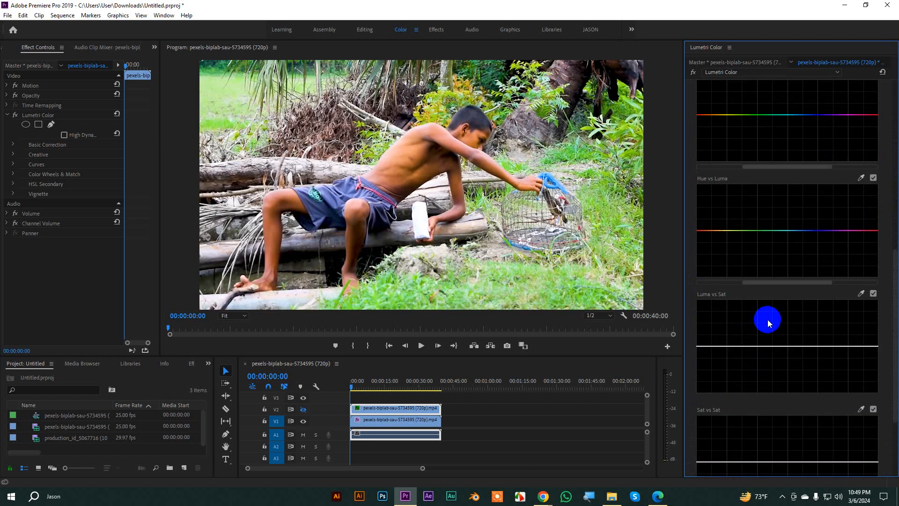
{"action": "scroll", "coordinate": [768, 319], "scroll_direction": "up", "scroll_amount": 8}
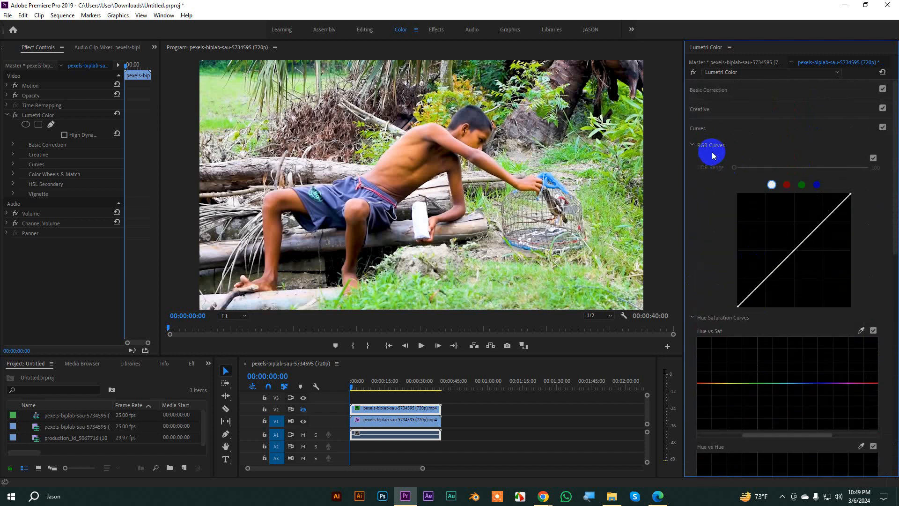
Step: Select the graded clip on V1 and shape its master RGB curve with a midtone point, lowered shadows and a highlight point
{"action": "left_click", "coordinate": [424, 411]}
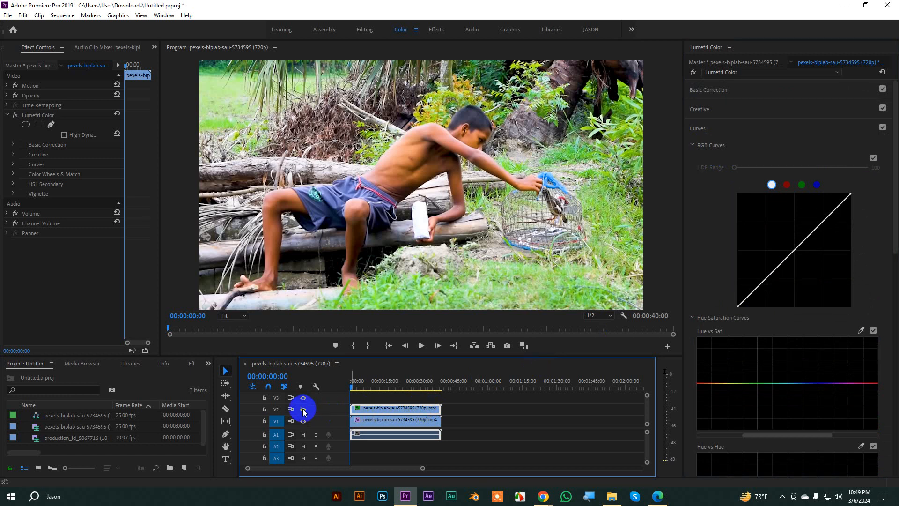
{"action": "left_click", "coordinate": [369, 418]}
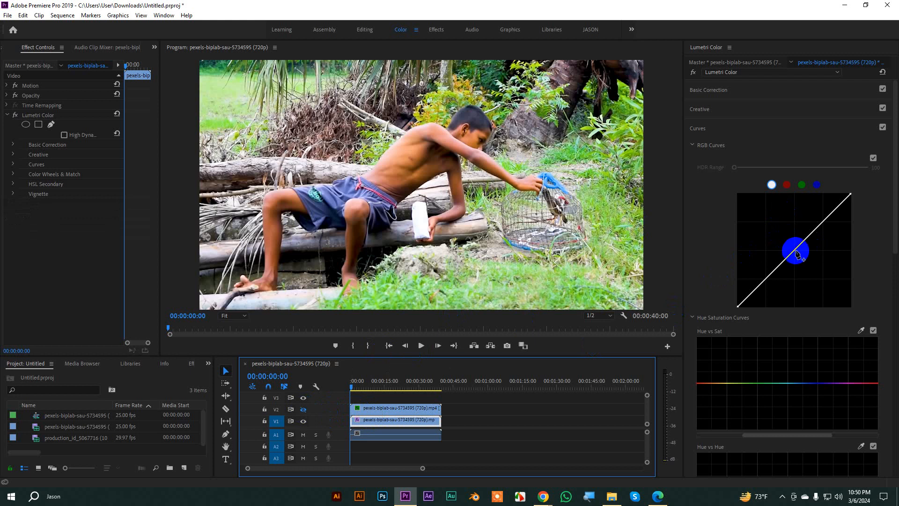
{"action": "left_click_drag", "start_coordinate": [797, 254], "coordinate": [769, 283]}
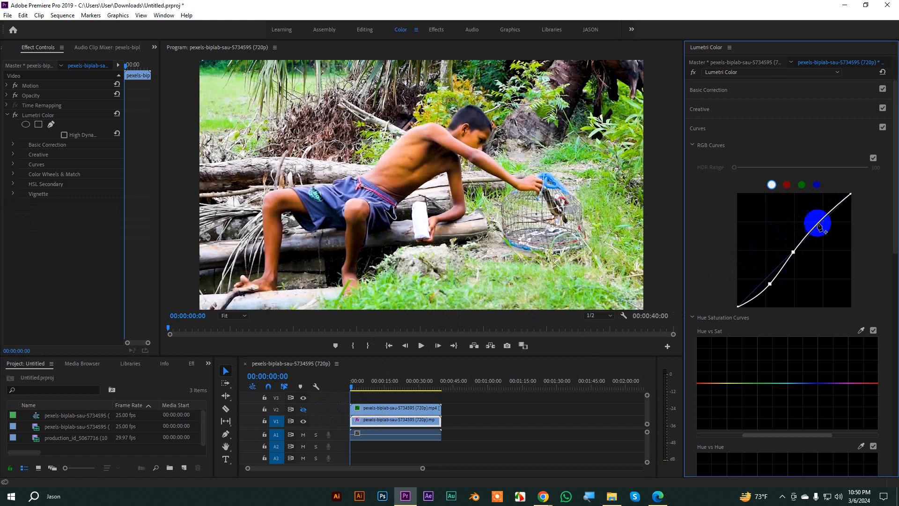
{"action": "left_click_drag", "start_coordinate": [823, 225], "coordinate": [823, 222]}
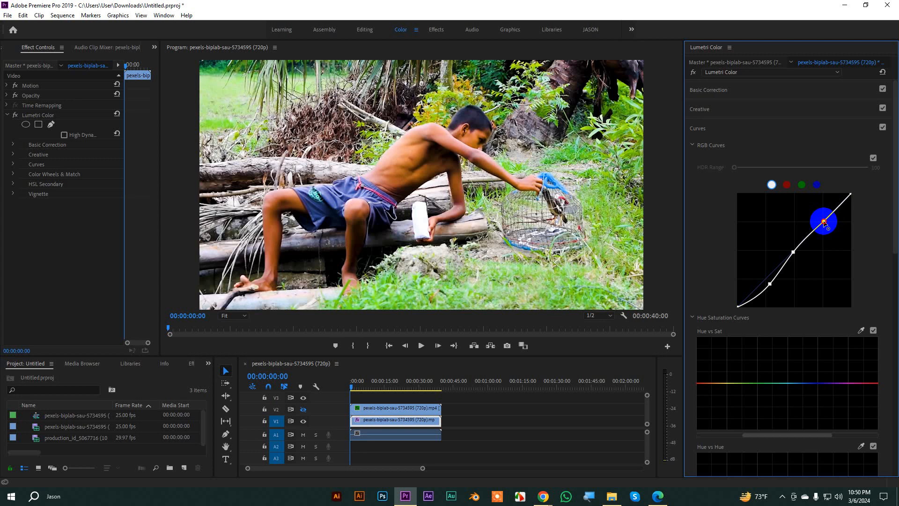
{"action": "left_click_drag", "start_coordinate": [823, 222], "coordinate": [824, 222]}
Step: Add more points along the master RGB curve and move the lowered shadow point back to the diagonal
{"action": "left_click", "coordinate": [770, 284]}
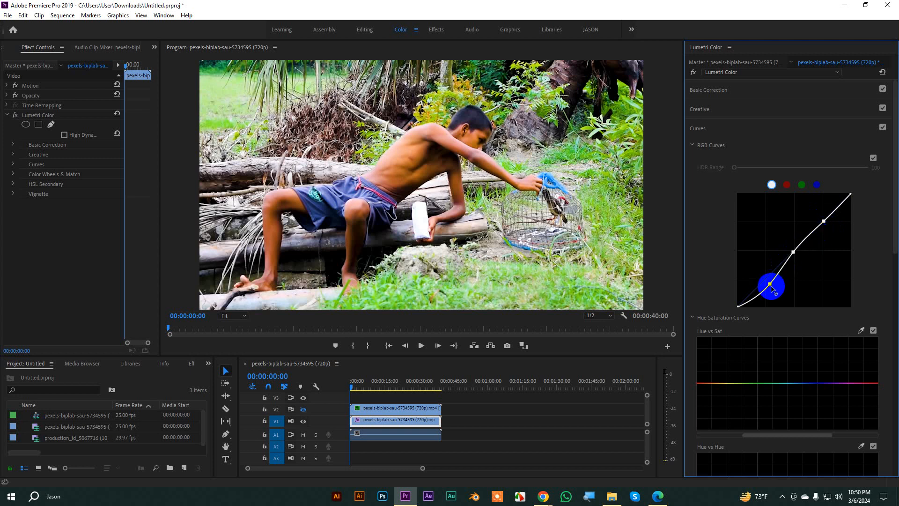
{"action": "left_click", "coordinate": [824, 229]}
{"action": "left_click", "coordinate": [808, 237]}
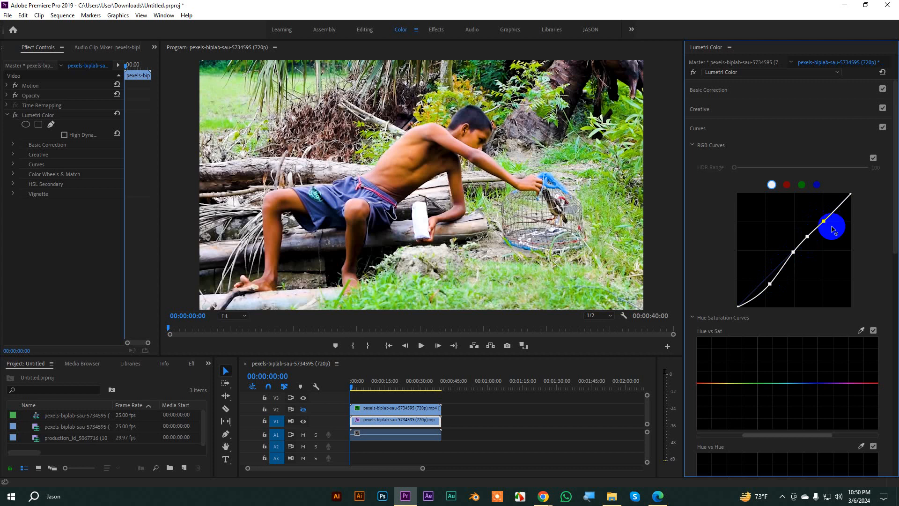
{"action": "left_click", "coordinate": [838, 207]}
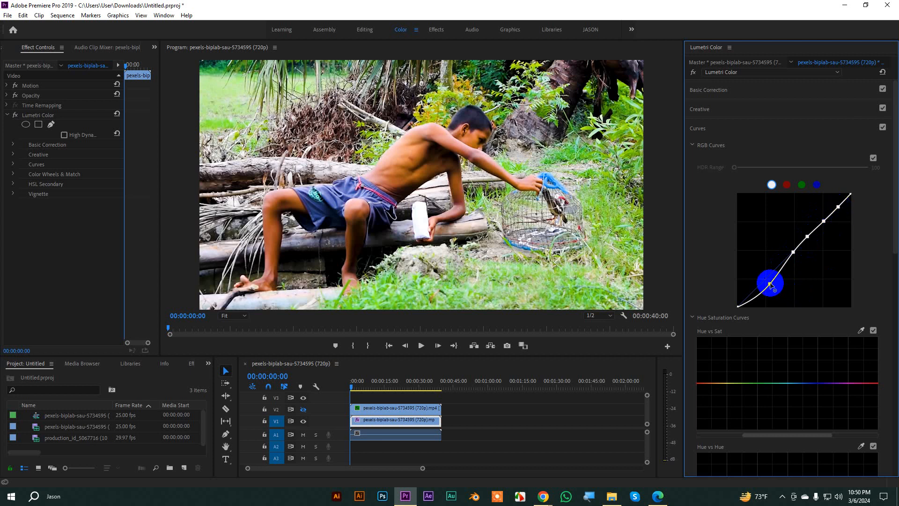
{"action": "mouse_move", "coordinate": [768, 282]}
{"action": "left_mouse_down"}
{"action": "mouse_move", "coordinate": [750, 263]}
{"action": "mouse_move", "coordinate": [773, 286]}
{"action": "mouse_move", "coordinate": [768, 279]}
{"action": "left_mouse_up"}
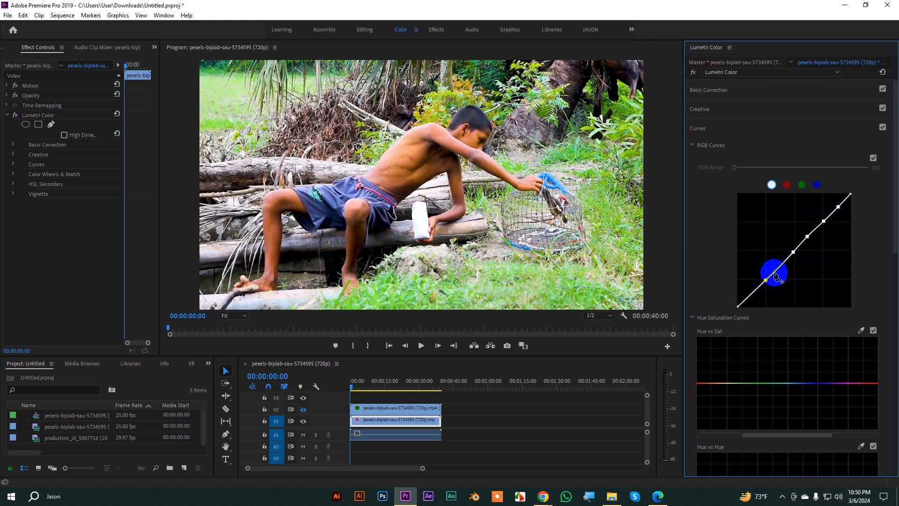
{"action": "left_click", "coordinate": [753, 296]}
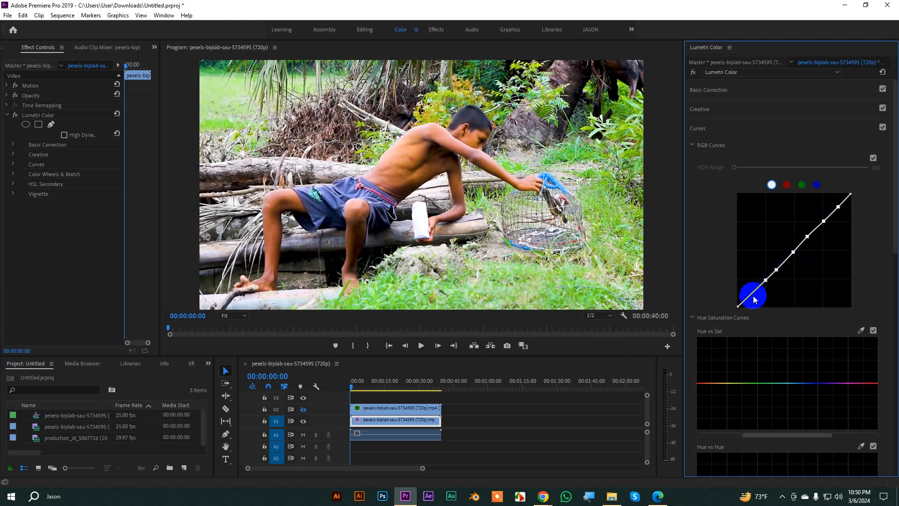
Step: Try bending the highlight end of the master RGB curve sharply, and undo the distortion
{"action": "left_click", "coordinate": [838, 207]}
{"action": "left_click_drag", "start_coordinate": [838, 206], "coordinate": [825, 224]}
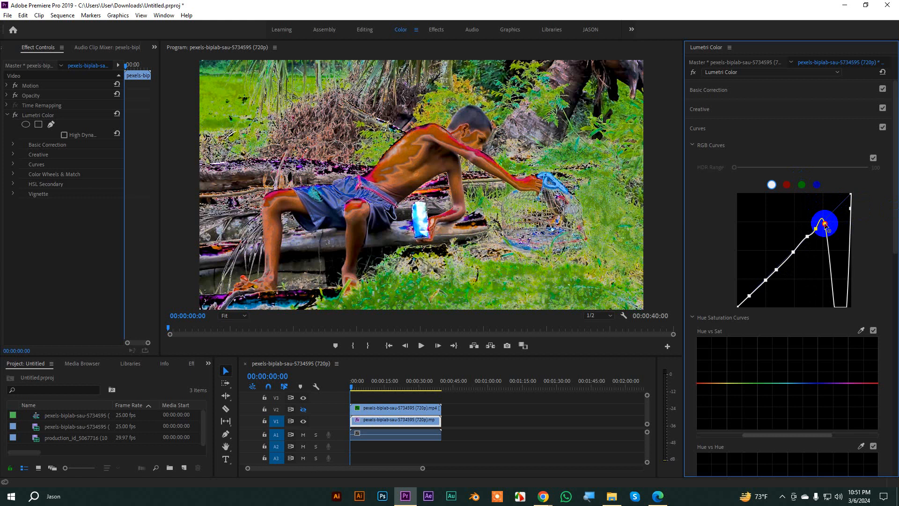
{"action": "key", "text": "ctrl+z"}
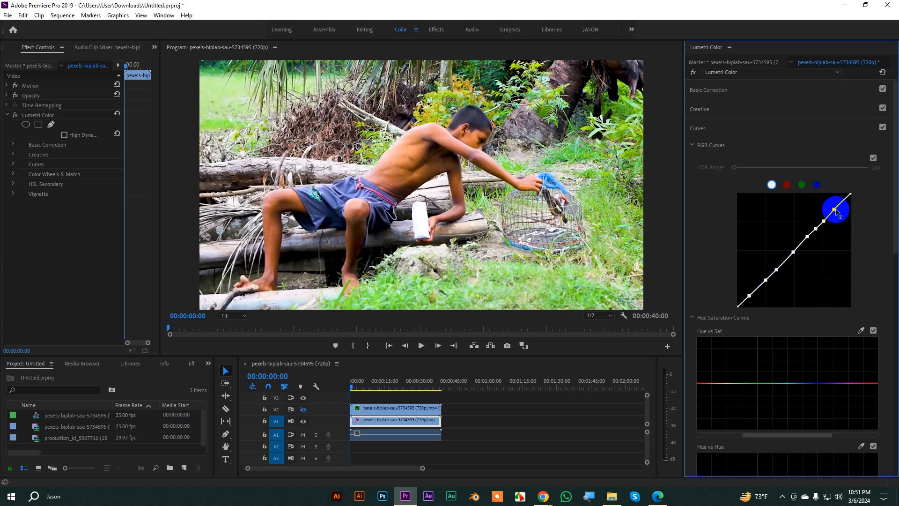
{"action": "left_click", "coordinate": [765, 280]}
{"action": "scroll", "coordinate": [722, 321], "scroll_direction": "down", "scroll_amount": 2}
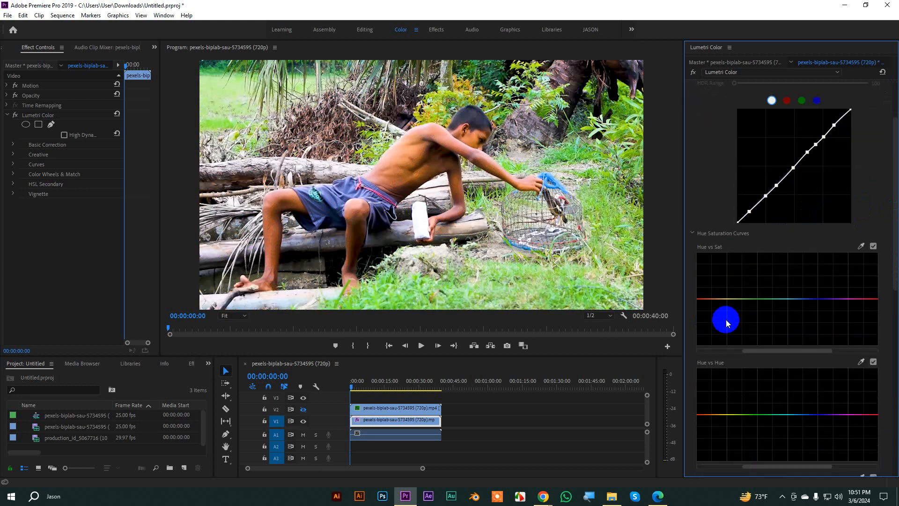
{"action": "scroll", "coordinate": [727, 319], "scroll_direction": "up", "scroll_amount": 1}
{"action": "scroll", "coordinate": [779, 217], "scroll_direction": "up", "scroll_amount": 1}
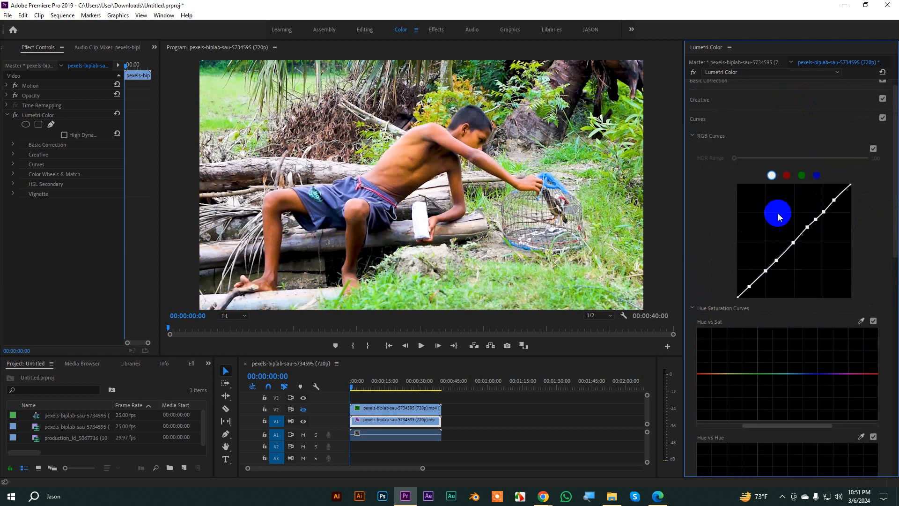
Step: Try the red, green and blue channel curves and reset each one to a straight diagonal
{"action": "left_click", "coordinate": [786, 176]}
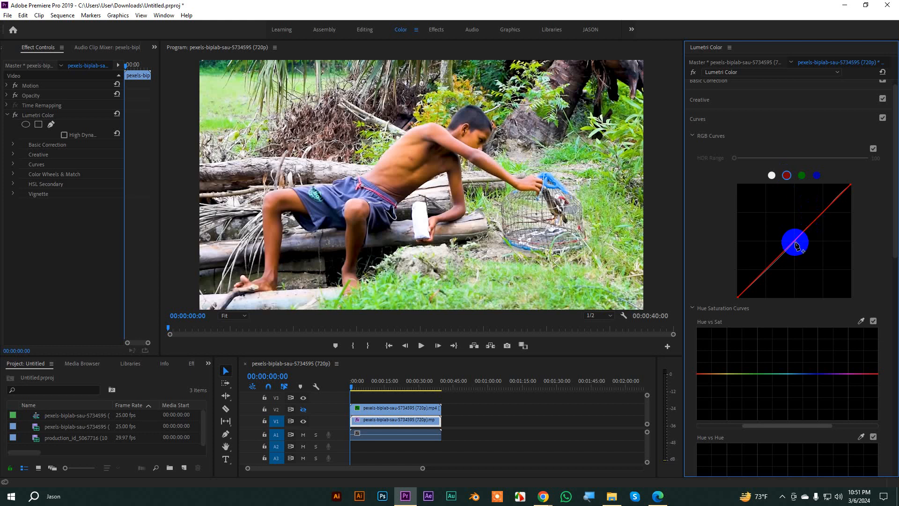
{"action": "mouse_move", "coordinate": [795, 244]}
{"action": "left_mouse_down"}
{"action": "mouse_move", "coordinate": [774, 219]}
{"action": "mouse_move", "coordinate": [785, 229]}
{"action": "mouse_move", "coordinate": [766, 225]}
{"action": "mouse_move", "coordinate": [797, 250]}
{"action": "mouse_move", "coordinate": [779, 221]}
{"action": "mouse_move", "coordinate": [806, 255]}
{"action": "left_mouse_up"}
{"action": "double_click", "coordinate": [781, 236]}
{"action": "left_click", "coordinate": [802, 175]}
{"action": "double_click", "coordinate": [804, 197]}
{"action": "left_click", "coordinate": [816, 175]}
{"action": "double_click", "coordinate": [812, 252]}
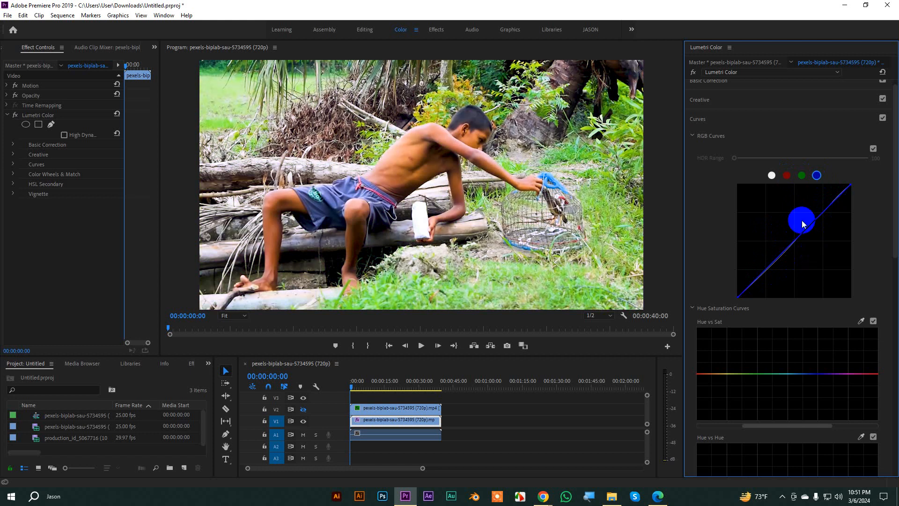
Step: Return to the master RGB curve and pull its highlight and upper midtone points out past the top corner
{"action": "left_click", "coordinate": [772, 175]}
{"action": "left_click", "coordinate": [837, 201]}
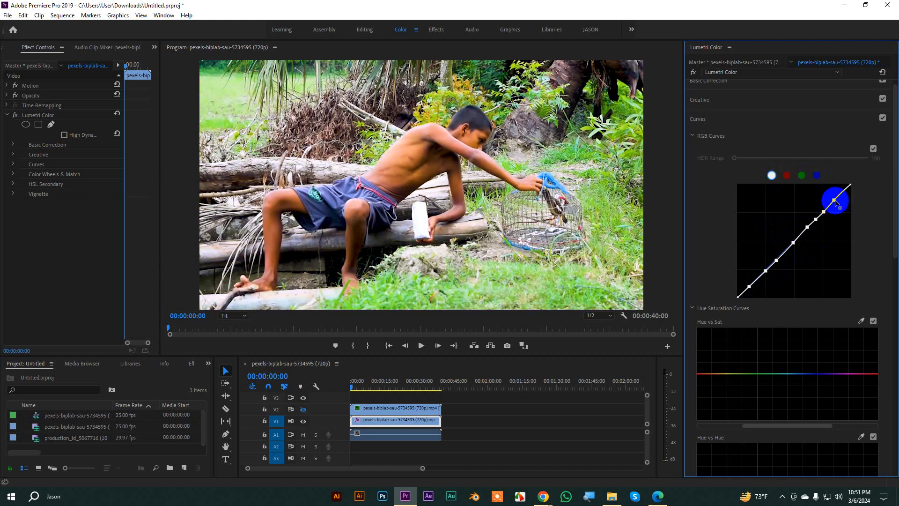
{"action": "left_click_drag", "start_coordinate": [835, 201], "coordinate": [871, 164]}
{"action": "left_click_drag", "start_coordinate": [823, 209], "coordinate": [873, 167]}
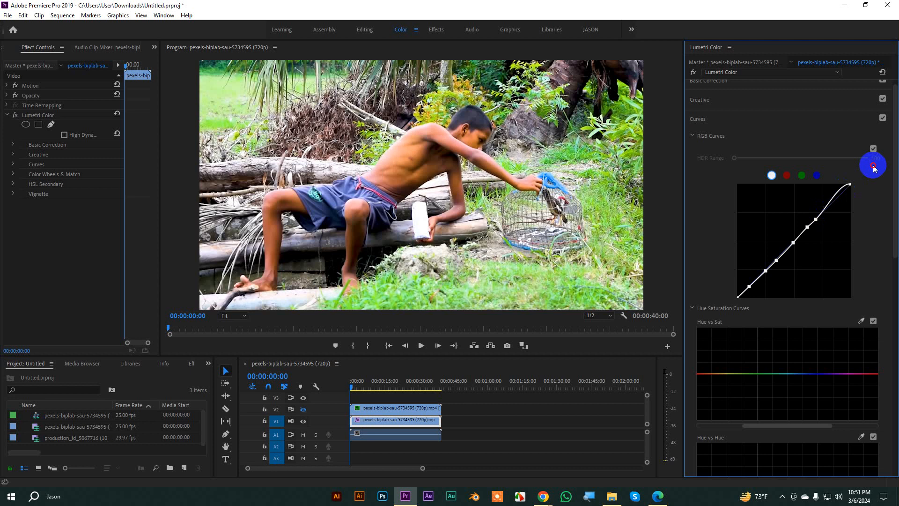
{"action": "left_click_drag", "start_coordinate": [815, 219], "coordinate": [882, 156]}
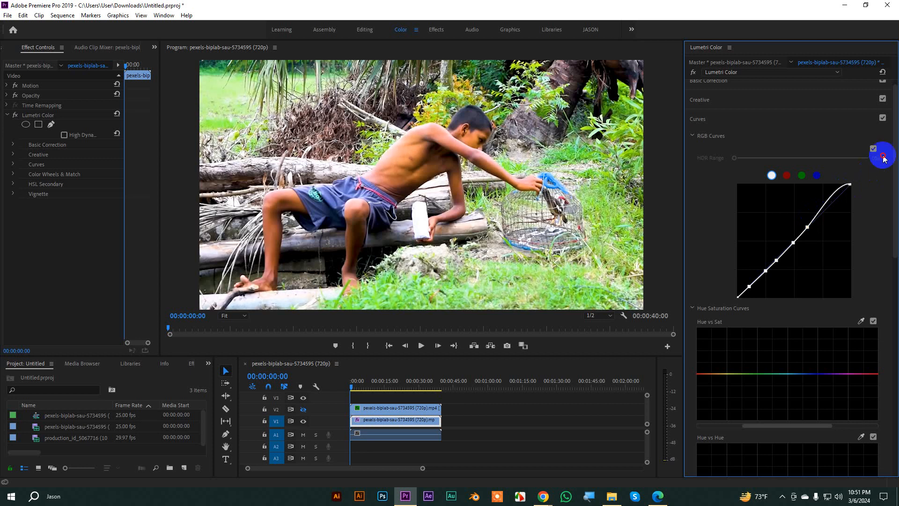
{"action": "left_click", "coordinate": [807, 226], "text": "ctrl"}
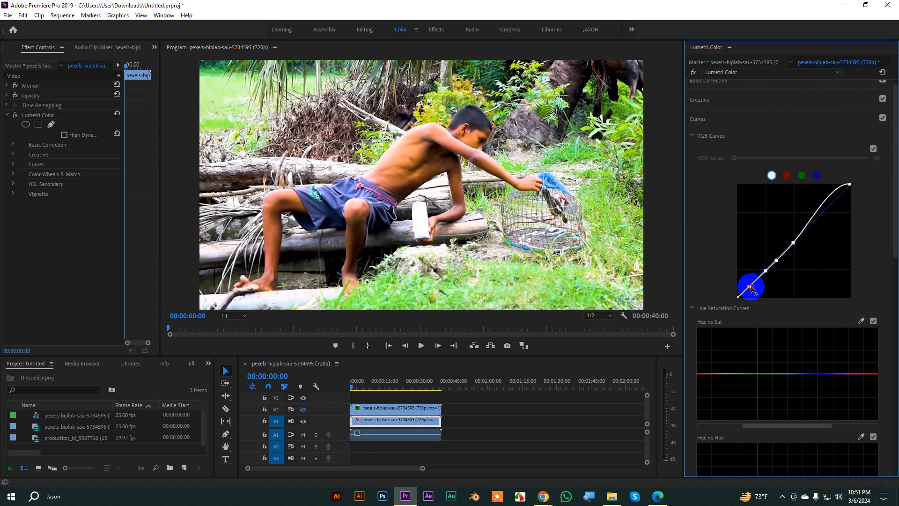
Step: Pull the remaining shadow and midtone points of the master RGB curve out past the bottom corner
{"action": "left_click_drag", "start_coordinate": [751, 286], "coordinate": [712, 318]}
{"action": "left_click_drag", "start_coordinate": [766, 270], "coordinate": [732, 311]}
{"action": "left_click_drag", "start_coordinate": [793, 243], "coordinate": [715, 305]}
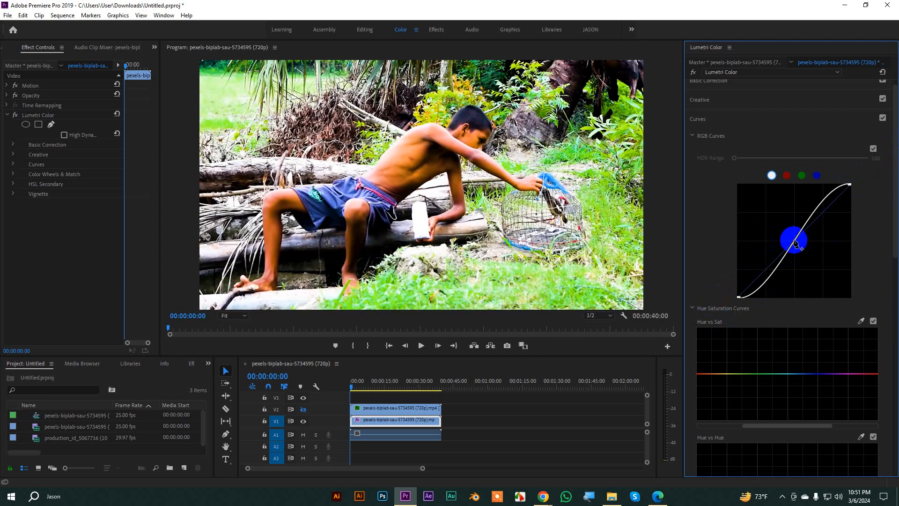
Step: Shape the master RGB curve with a shadow point on the diagonal and a highlight point slightly below it
{"action": "left_click_drag", "start_coordinate": [794, 242], "coordinate": [848, 189]}
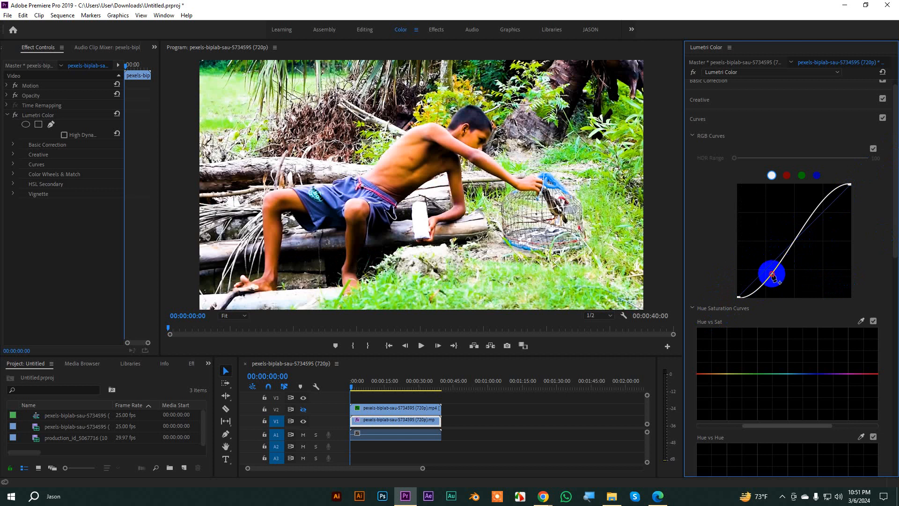
{"action": "left_click_drag", "start_coordinate": [773, 276], "coordinate": [766, 270]}
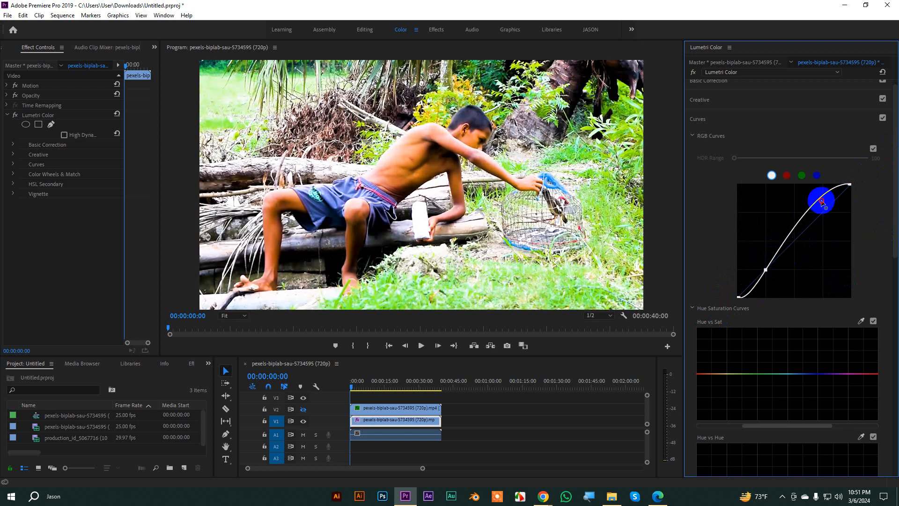
{"action": "left_click_drag", "start_coordinate": [822, 201], "coordinate": [822, 214]}
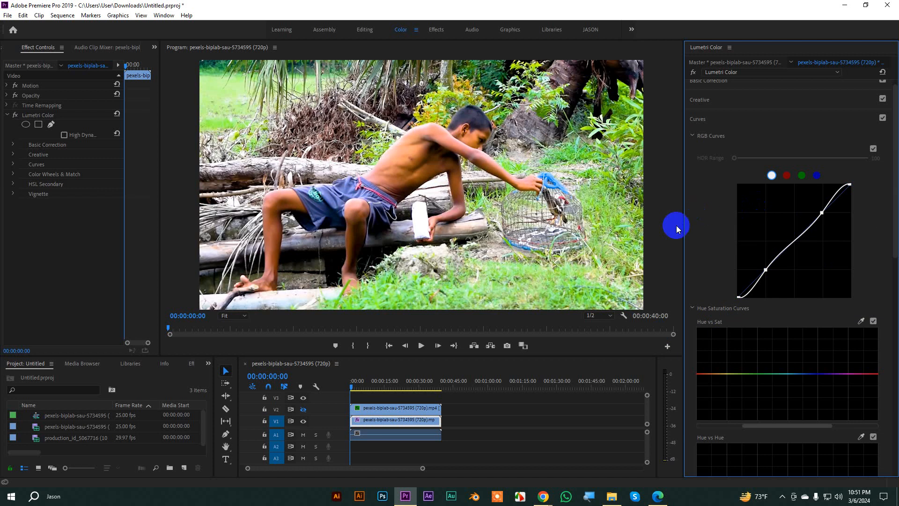
Step: Bring up the Hue Saturation Curves and enlarge the Program monitor by shrinking the panels beneath it
{"action": "scroll", "coordinate": [718, 301], "scroll_direction": "down", "scroll_amount": 4}
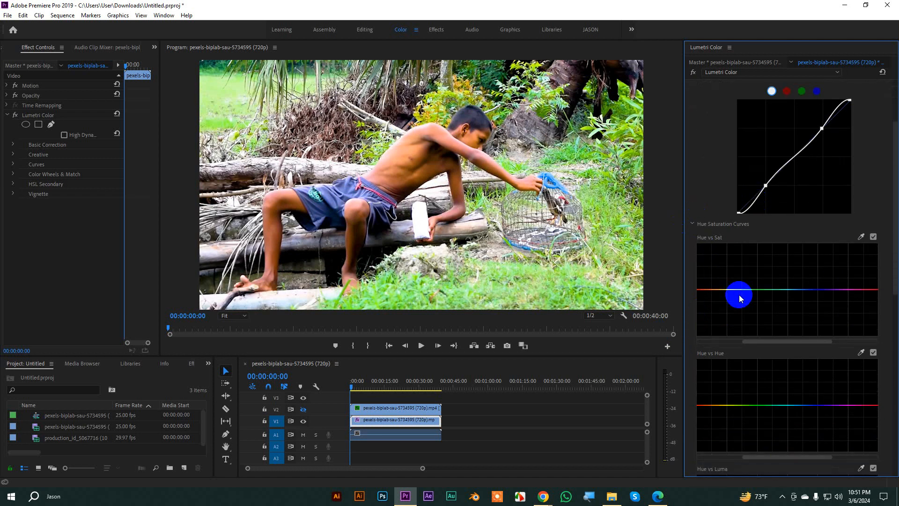
{"action": "scroll", "coordinate": [703, 211], "scroll_direction": "down", "scroll_amount": 1}
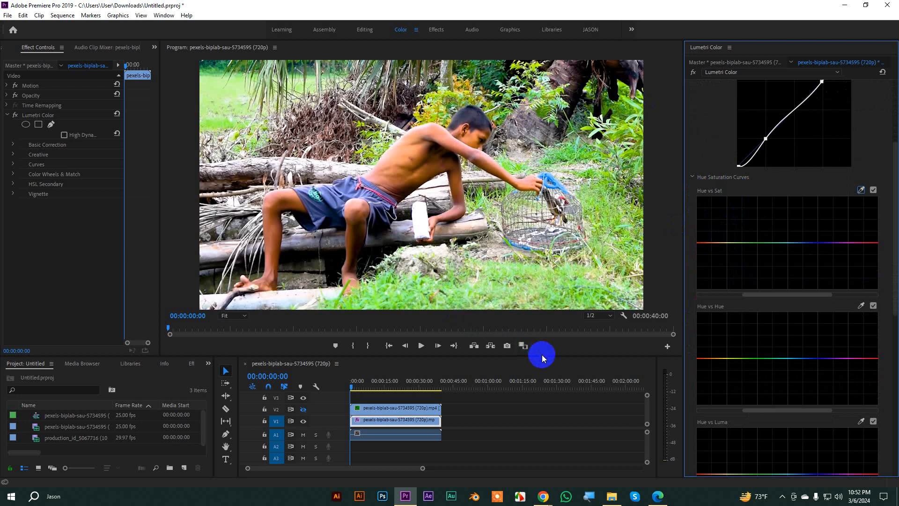
{"action": "left_click_drag", "start_coordinate": [538, 356], "coordinate": [538, 395]}
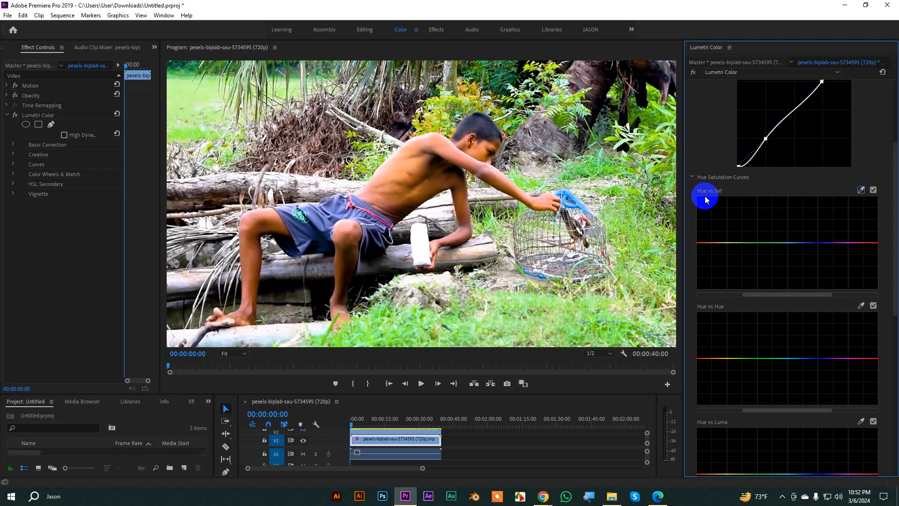
Step: Add orange, yellow and green points to the Hue vs Sat curve, test desaturating the yellows, and return the yellow point to the baseline
{"action": "left_click", "coordinate": [711, 243]}
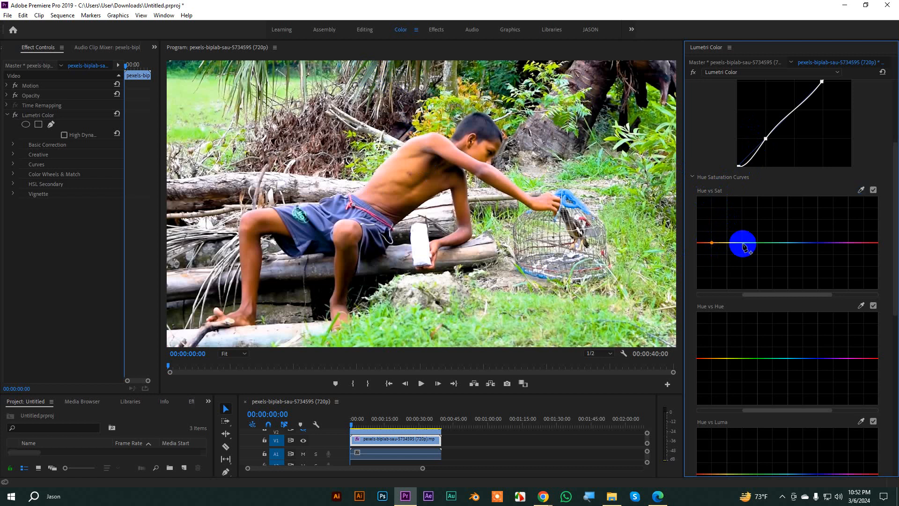
{"action": "left_click", "coordinate": [742, 244]}
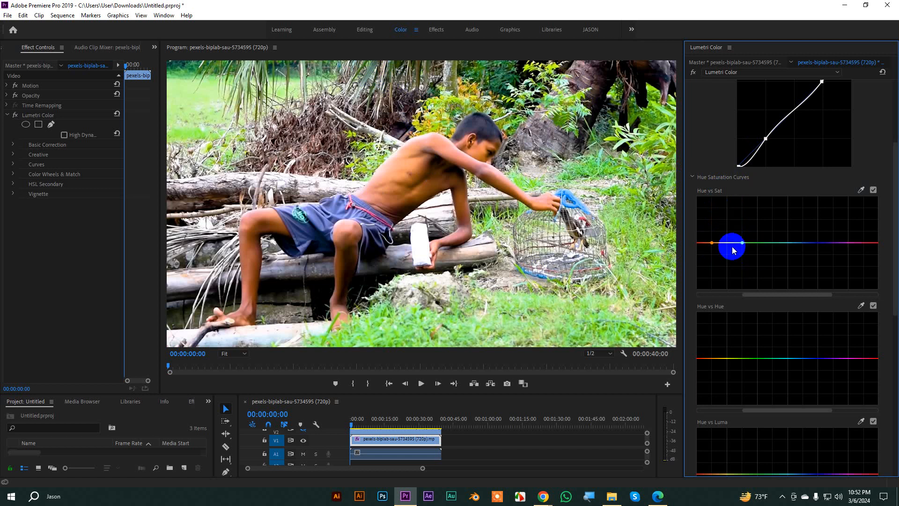
{"action": "left_click_drag", "start_coordinate": [727, 242], "coordinate": [729, 268]}
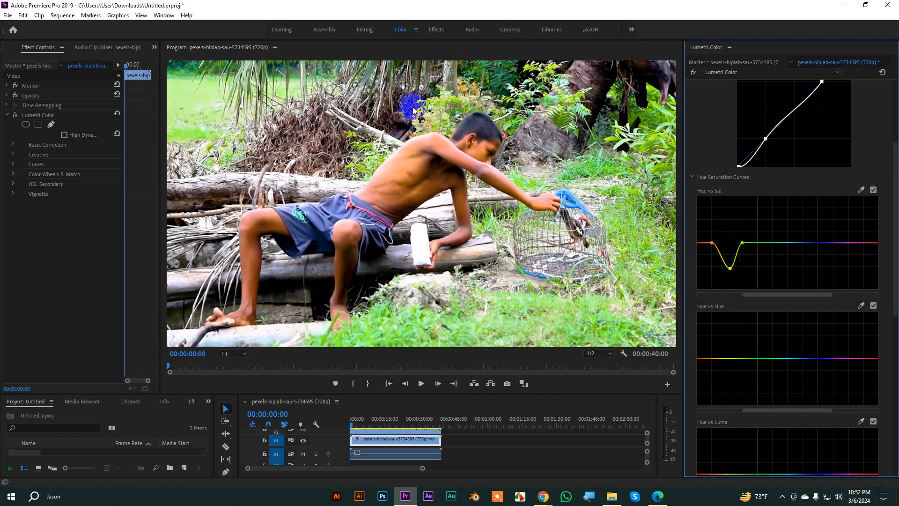
{"action": "left_click_drag", "start_coordinate": [731, 268], "coordinate": [727, 243]}
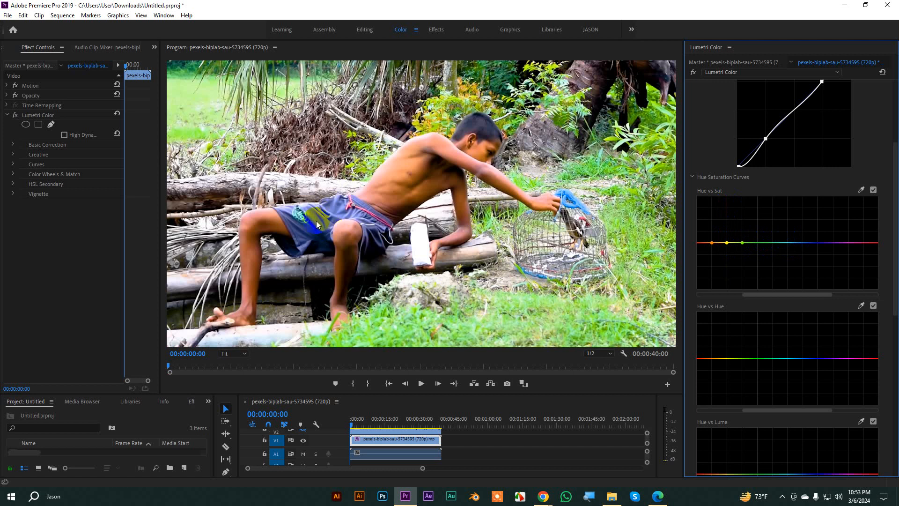
Step: Bracket the blues on the Hue vs Sat curve with two points and raise a point between them to boost blue saturation
{"action": "left_click", "coordinate": [801, 243]}
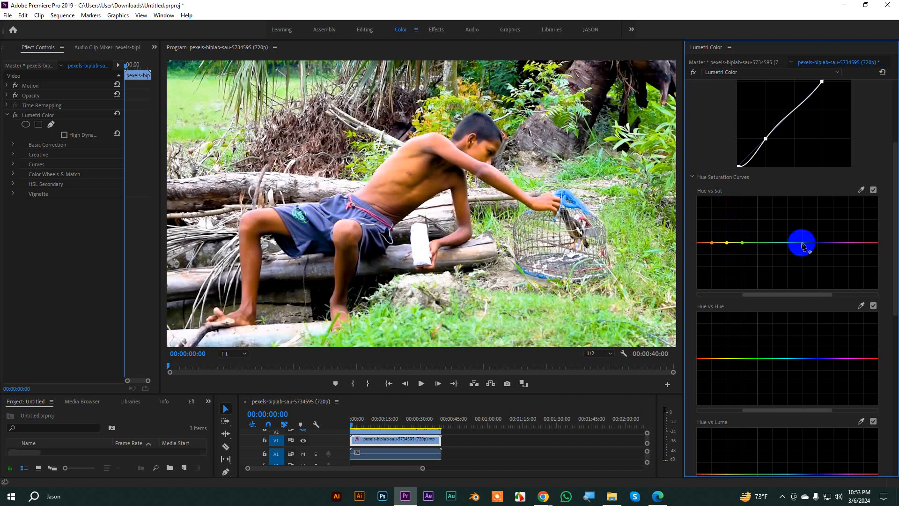
{"action": "left_click", "coordinate": [824, 242]}
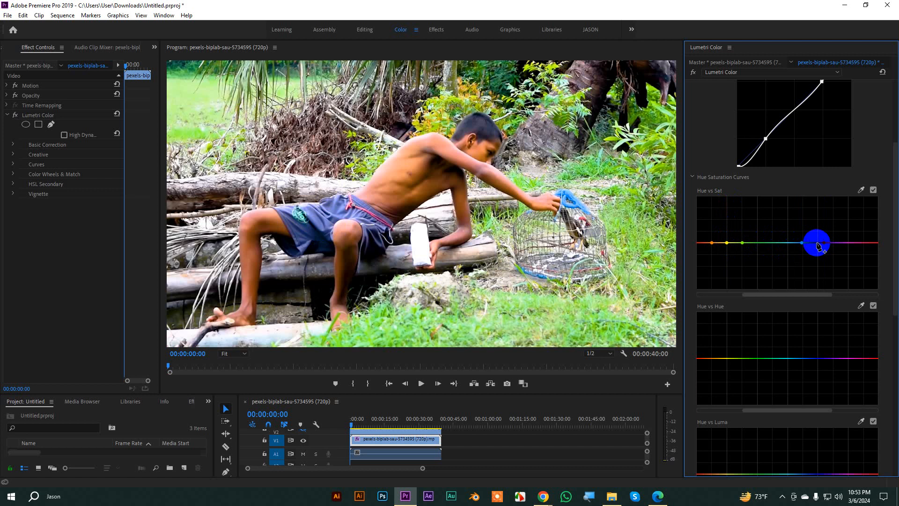
{"action": "left_click_drag", "start_coordinate": [813, 243], "coordinate": [810, 210]}
{"action": "left_click_drag", "start_coordinate": [809, 257], "coordinate": [812, 217]}
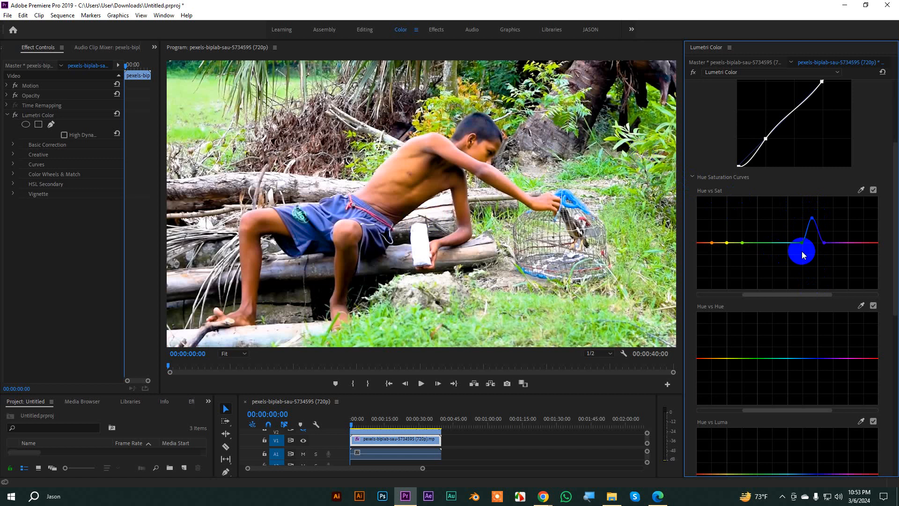
Step: Isolate the yellows on the Hue vs Hue curve with orange and green points, test a pink shift, and lower the yellow point towards green
{"action": "scroll", "coordinate": [738, 270], "scroll_direction": "down", "scroll_amount": 4}
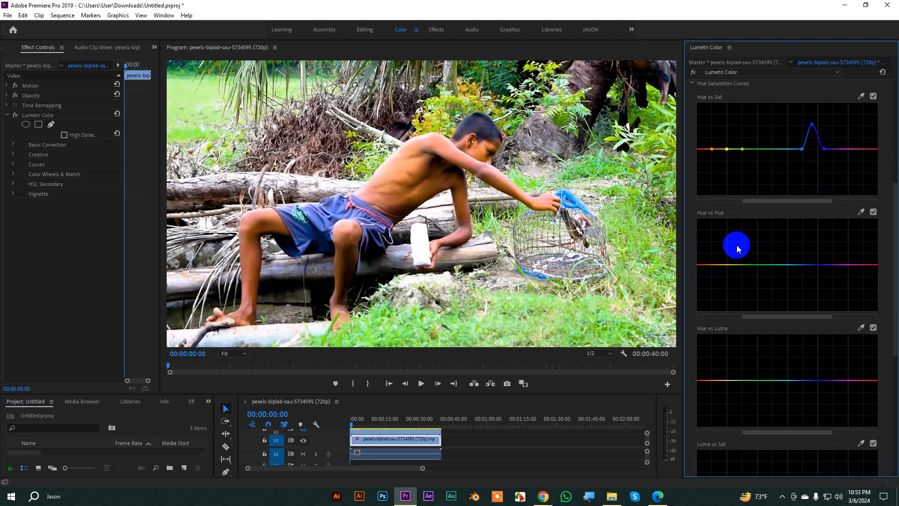
{"action": "left_click", "coordinate": [711, 265]}
{"action": "left_click", "coordinate": [740, 265]}
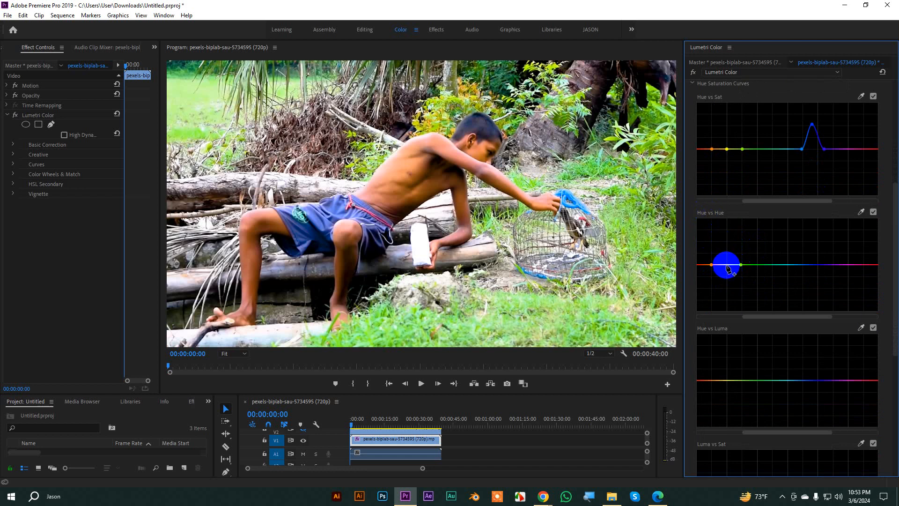
{"action": "left_click_drag", "start_coordinate": [727, 269], "coordinate": [725, 239]}
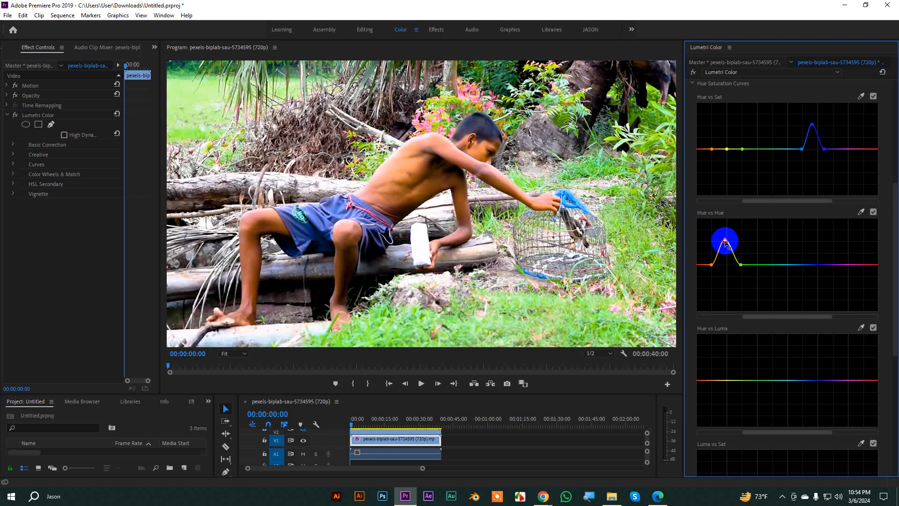
{"action": "left_click_drag", "start_coordinate": [724, 239], "coordinate": [726, 280]}
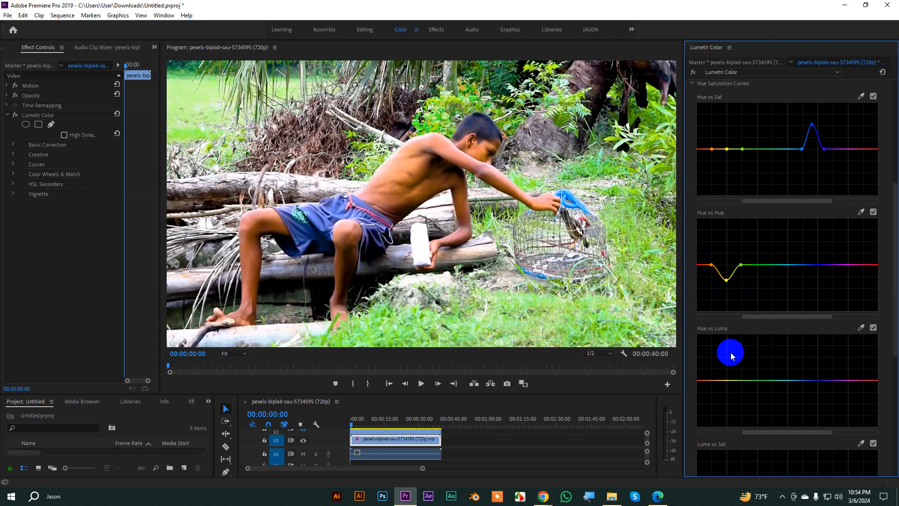
Step: Darken the yellows slightly on the Hue vs Luma curve by lowering a yellow point between orange and green anchors
{"action": "scroll", "coordinate": [744, 347], "scroll_direction": "down", "scroll_amount": 2}
{"action": "scroll", "coordinate": [749, 346], "scroll_direction": "down", "scroll_amount": 1}
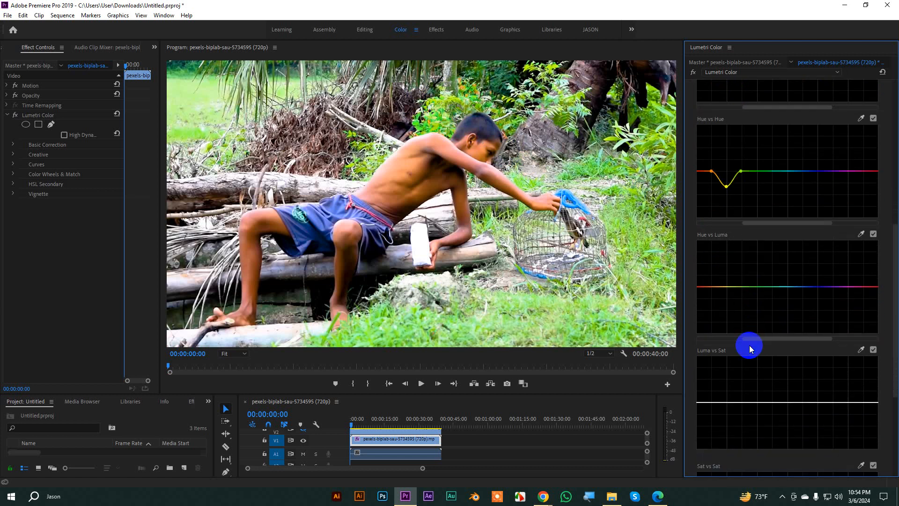
{"action": "left_click", "coordinate": [727, 287]}
{"action": "mouse_move", "coordinate": [727, 289]}
{"action": "left_mouse_down"}
{"action": "mouse_move", "coordinate": [727, 267]}
{"action": "mouse_move", "coordinate": [726, 296]}
{"action": "left_mouse_up"}
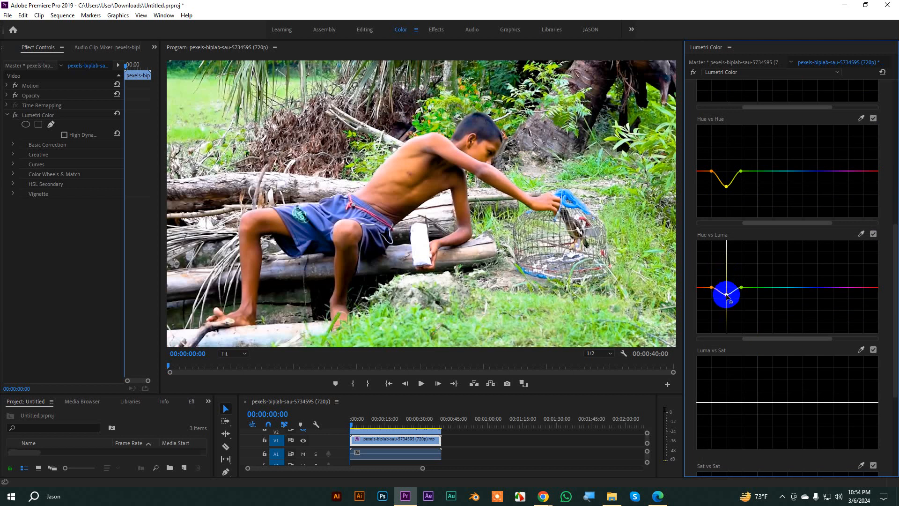
Step: Look over the Luma vs Sat and Sat vs Sat curves and the Color Wheels & Match controls
{"action": "scroll", "coordinate": [759, 357], "scroll_direction": "down", "scroll_amount": 5}
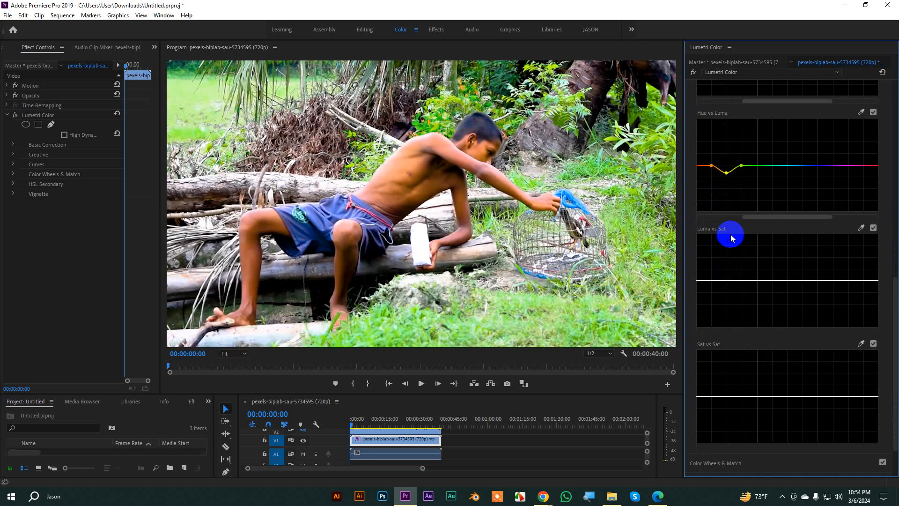
{"action": "scroll", "coordinate": [759, 307], "scroll_direction": "down", "scroll_amount": 2}
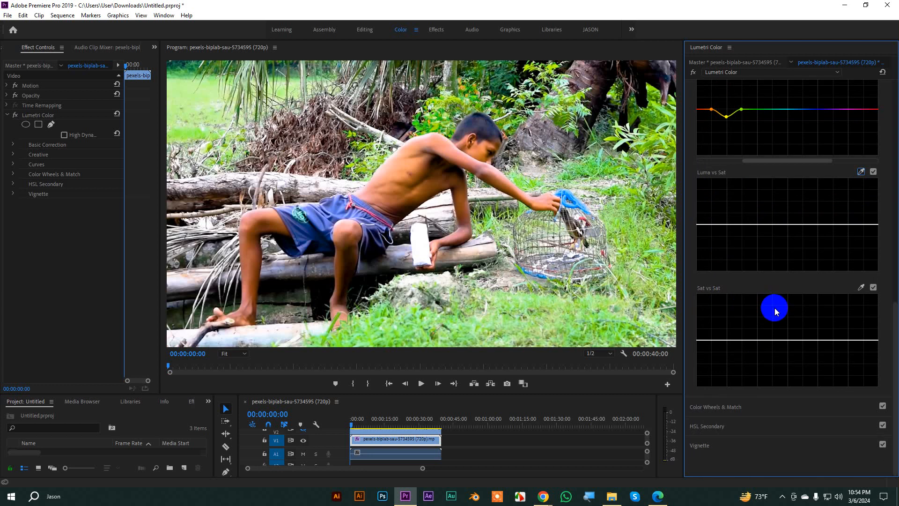
{"action": "scroll", "coordinate": [777, 271], "scroll_direction": "up", "scroll_amount": 5}
{"action": "scroll", "coordinate": [780, 274], "scroll_direction": "up", "scroll_amount": 1}
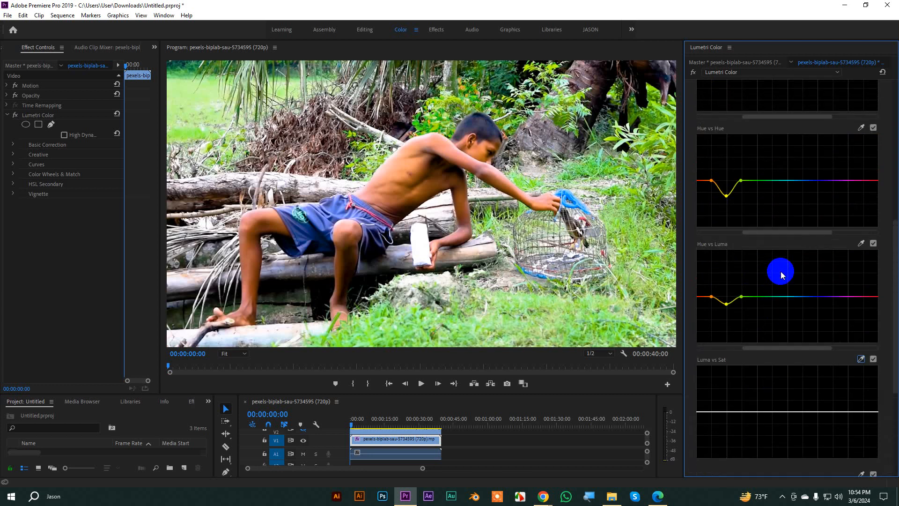
{"action": "scroll", "coordinate": [802, 281], "scroll_direction": "down", "scroll_amount": 5}
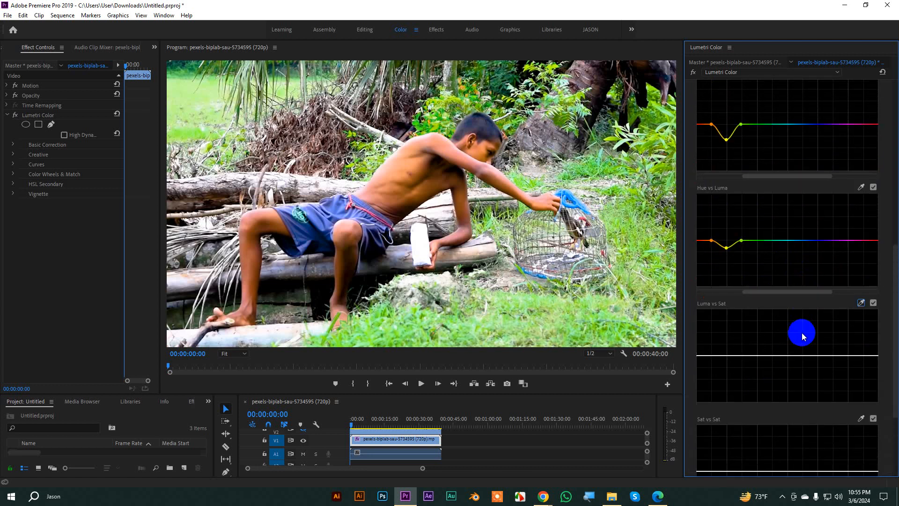
{"action": "scroll", "coordinate": [777, 353], "scroll_direction": "down", "scroll_amount": 1}
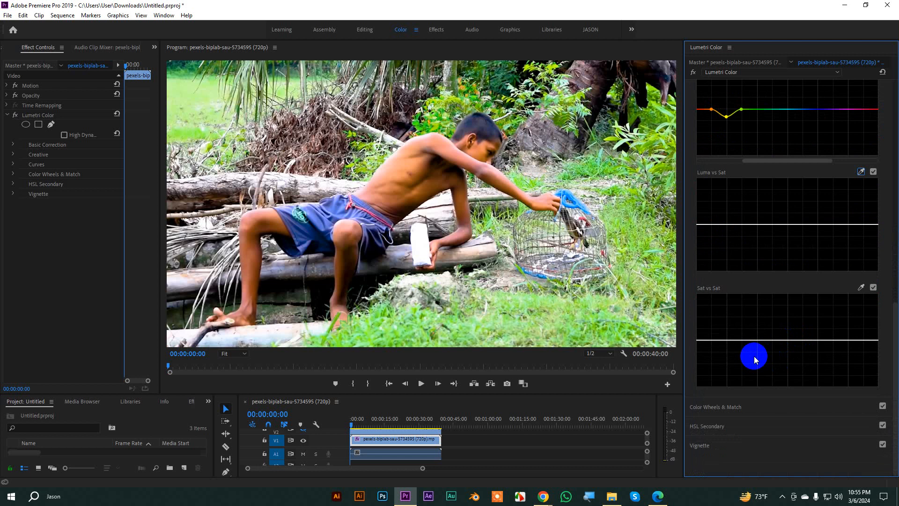
{"action": "left_click", "coordinate": [706, 410]}
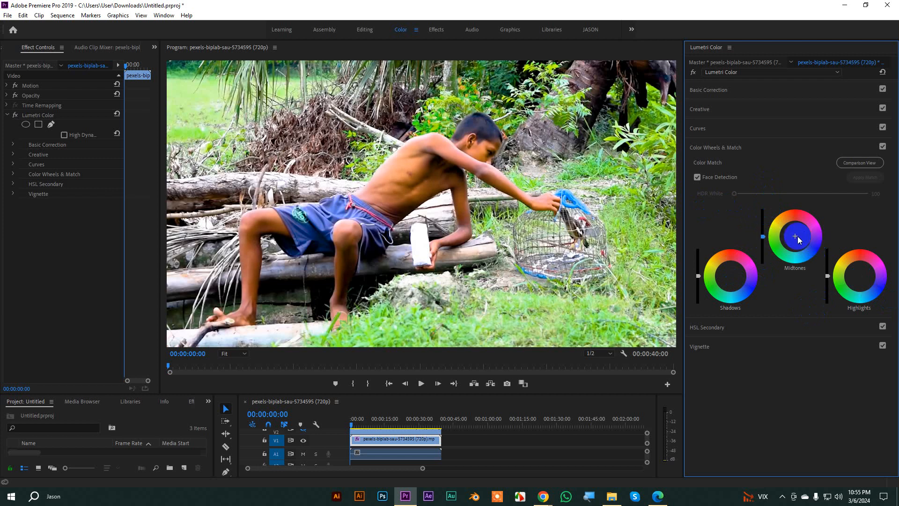
{"action": "left_click_drag", "start_coordinate": [836, 196], "coordinate": [845, 199]}
Step: Open HSL Secondary and set its key color by sampling the background behind the boy's outstretched arm
{"action": "left_click", "coordinate": [697, 330]}
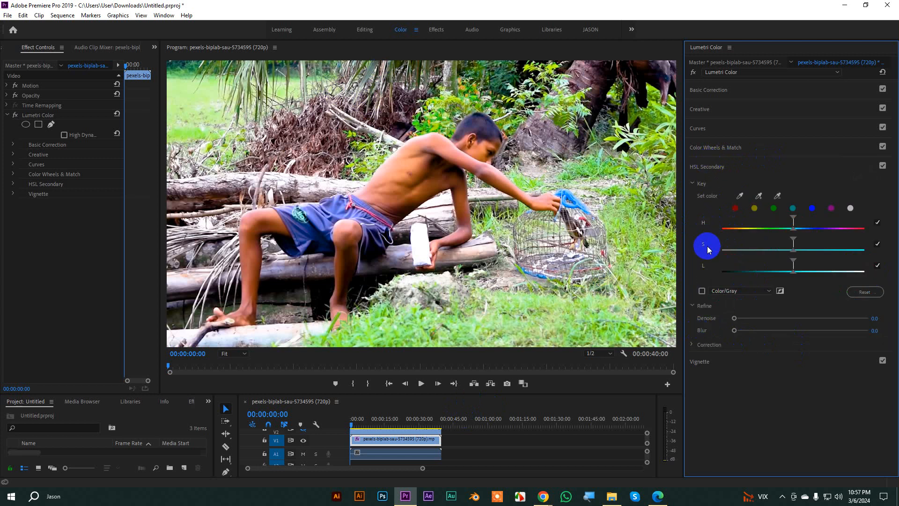
{"action": "left_click", "coordinate": [739, 196]}
{"action": "left_click", "coordinate": [570, 160]}
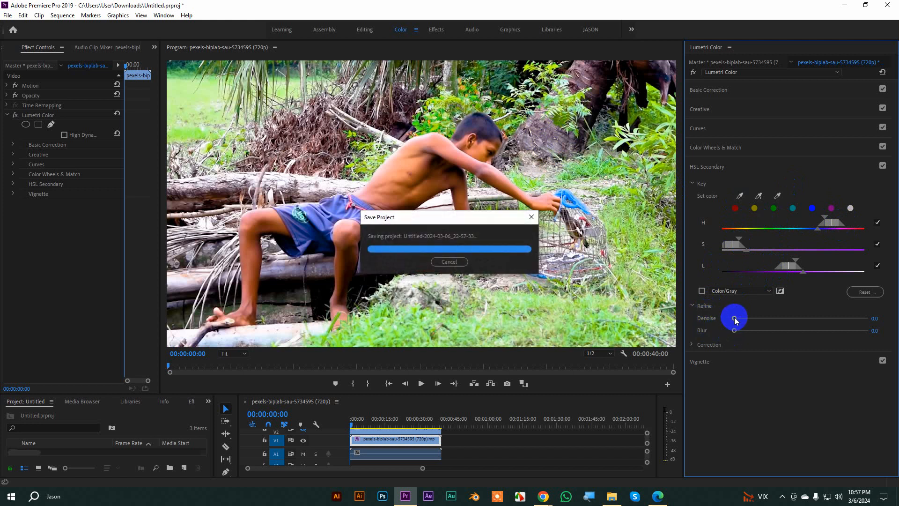
Step: Refine the HSL key with Denoise 85.0 and Blur 28.6, and expand the Correction controls
{"action": "left_click_drag", "start_coordinate": [734, 318], "coordinate": [849, 317]}
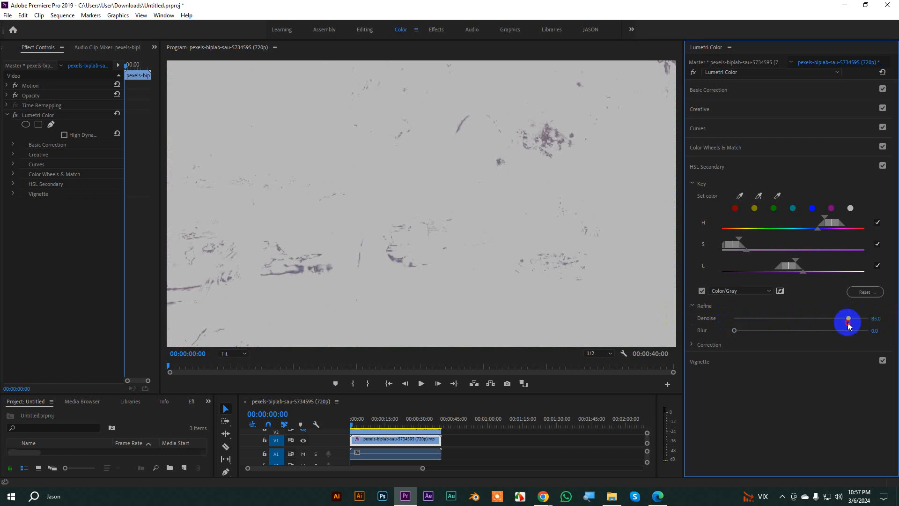
{"action": "left_click_drag", "start_coordinate": [735, 331], "coordinate": [862, 330]}
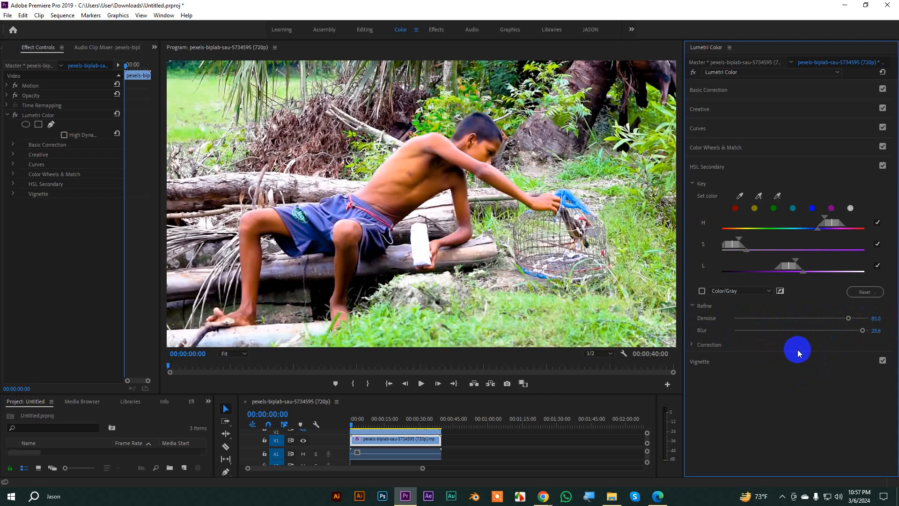
{"action": "left_click", "coordinate": [692, 344]}
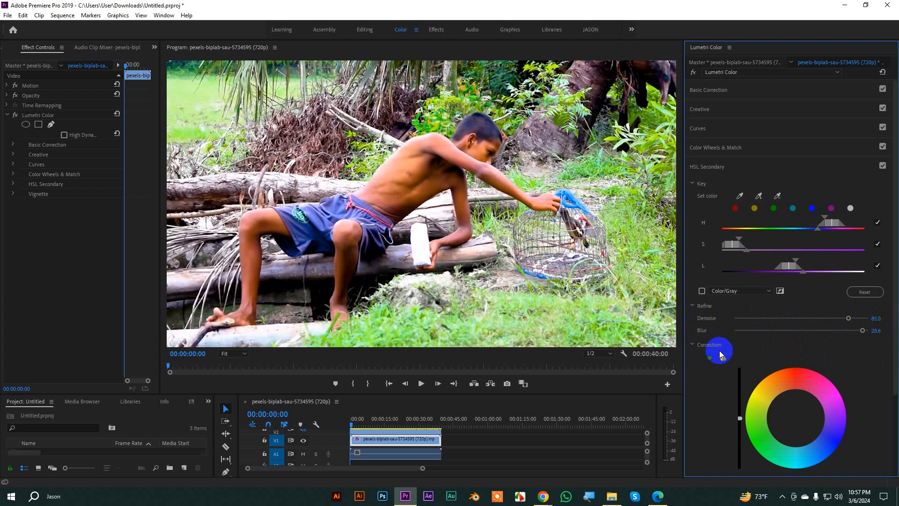
Step: Set the HSL Secondary correction's temperature to -1.0 and tint to about -11.5
{"action": "scroll", "coordinate": [838, 374], "scroll_direction": "down", "scroll_amount": 3}
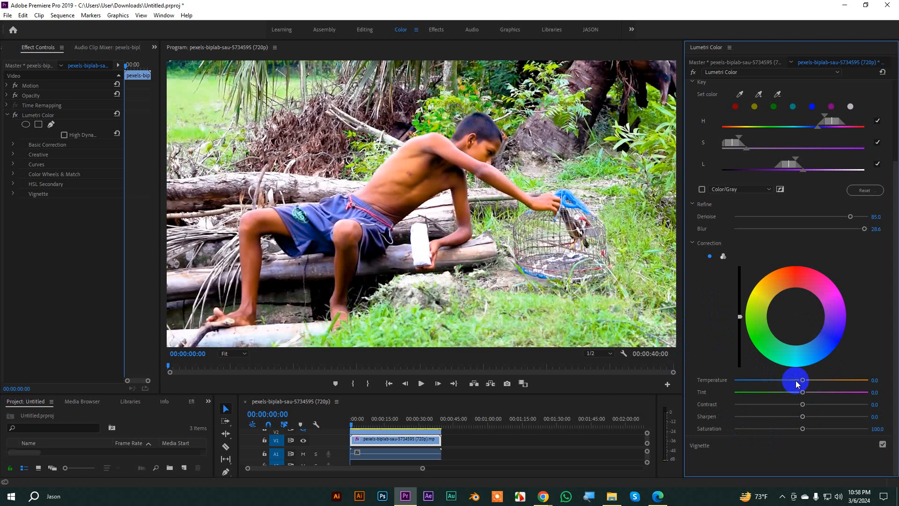
{"action": "mouse_move", "coordinate": [797, 379]}
{"action": "left_mouse_down"}
{"action": "mouse_move", "coordinate": [763, 378]}
{"action": "mouse_move", "coordinate": [800, 379]}
{"action": "mouse_move", "coordinate": [793, 395]}
{"action": "left_mouse_up"}
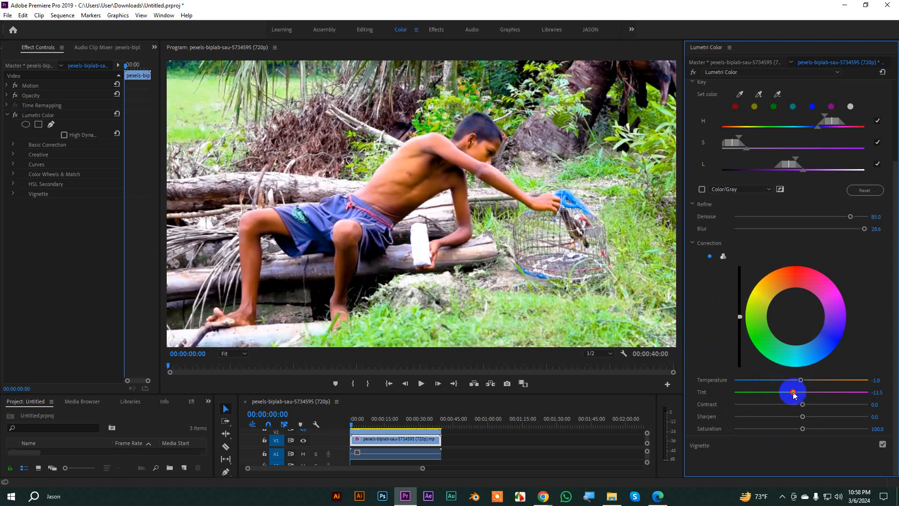
Step: Apply a vignette with amount -3.0, midpoint 0.0, roundness 87.5 and feather 0.0
{"action": "left_click", "coordinate": [703, 445]}
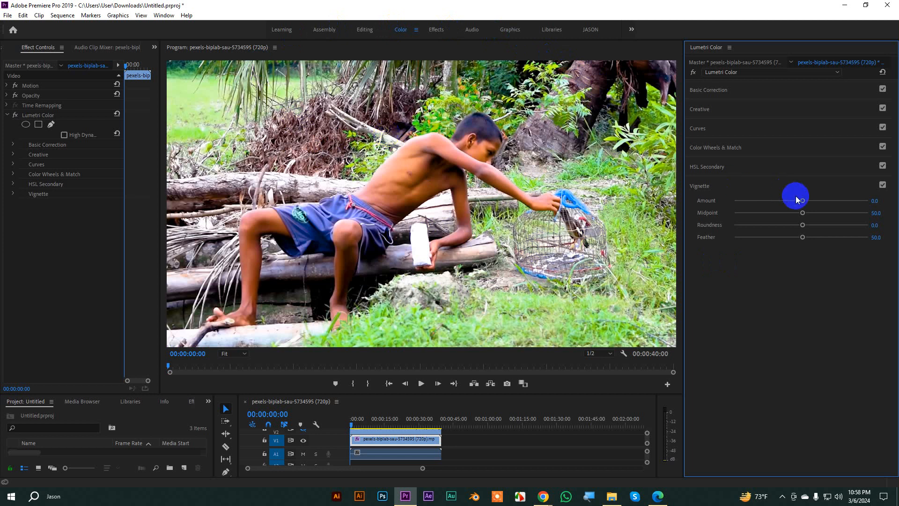
{"action": "left_click_drag", "start_coordinate": [802, 204], "coordinate": [734, 209]}
{"action": "left_click_drag", "start_coordinate": [802, 213], "coordinate": [896, 215]}
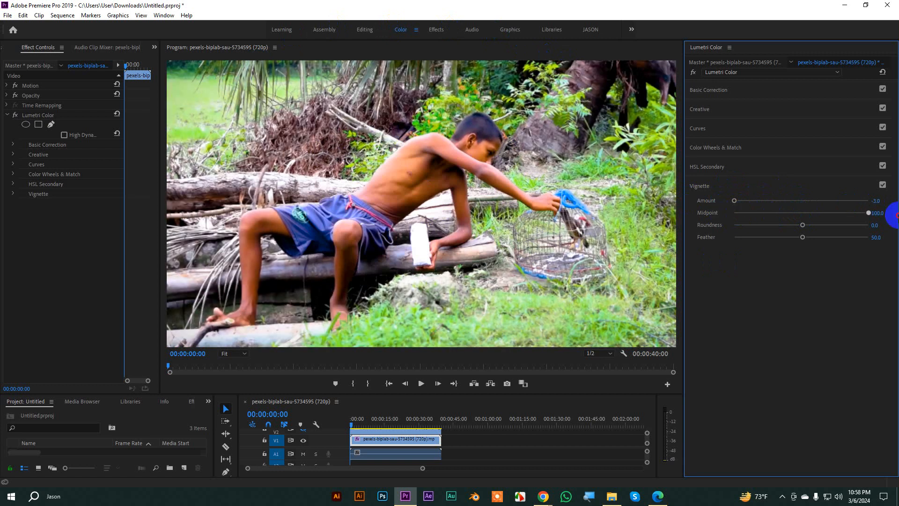
{"action": "left_click_drag", "start_coordinate": [802, 225], "coordinate": [732, 217]}
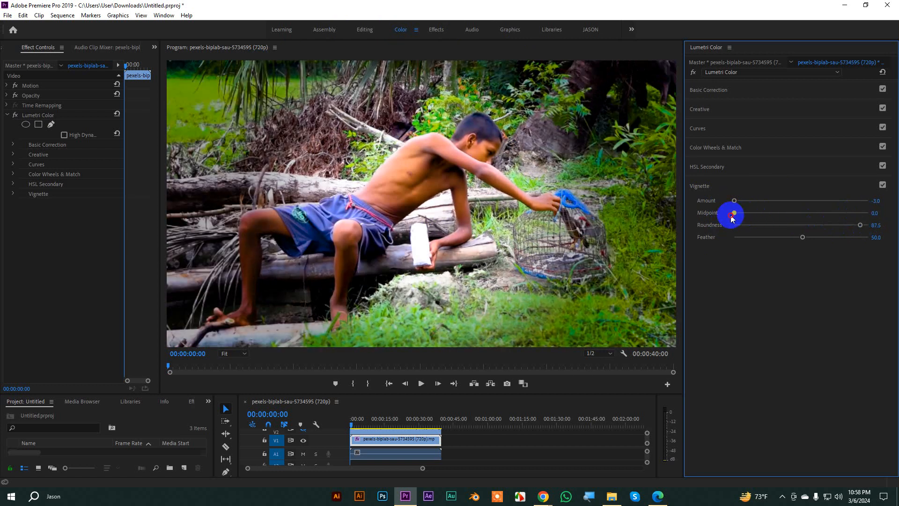
{"action": "left_click_drag", "start_coordinate": [803, 237], "coordinate": [716, 237]}
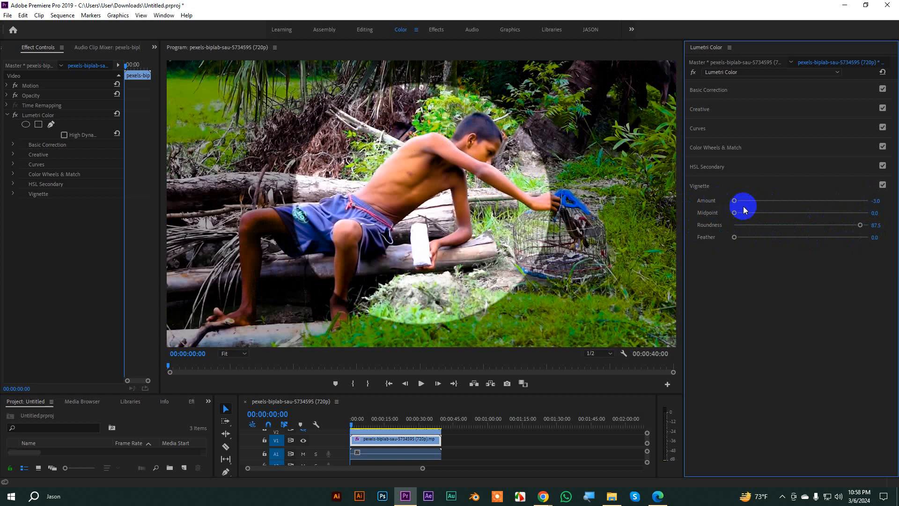
Step: Undo all the vignette adjustments
{"action": "key", "text": "ctrl+z"}
{"action": "key", "text": "ctrl+z"}
{"action": "key", "text": "ctrl+z"}
{"action": "key", "text": "ctrl+z"}
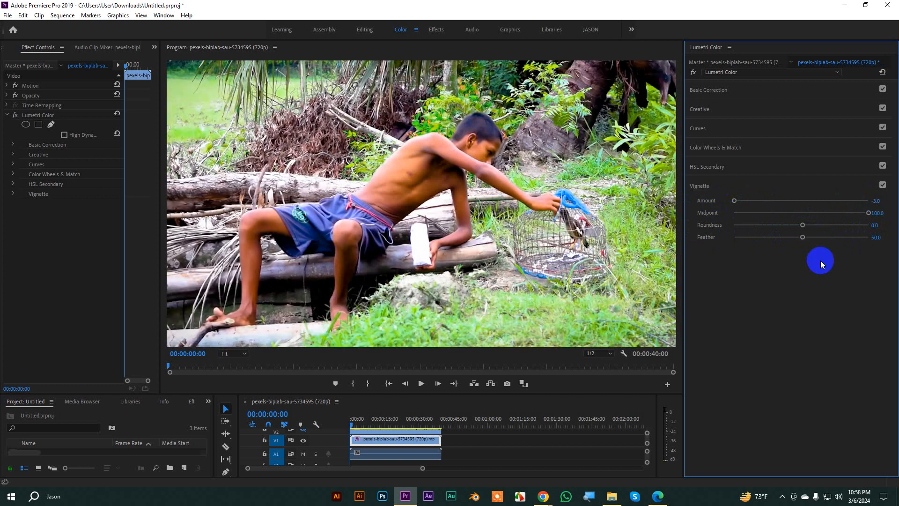
{"action": "key", "text": "ctrl+z"}
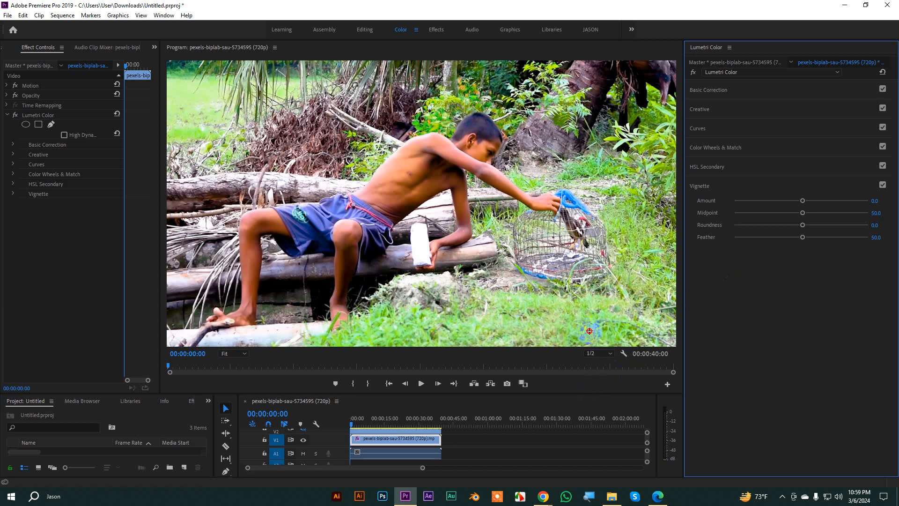
Step: Enlarge the timeline area to reveal all tracks and make video track V2 visible
{"action": "left_click_drag", "start_coordinate": [589, 394], "coordinate": [586, 298]}
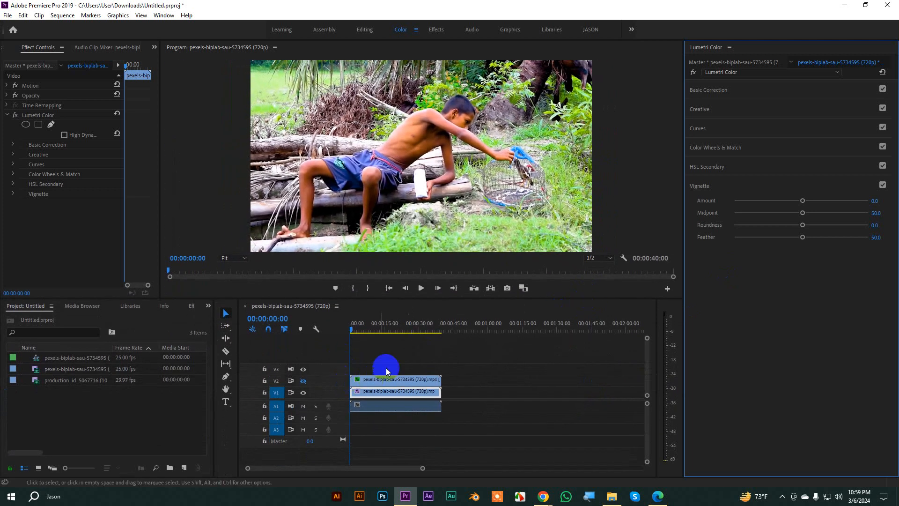
{"action": "left_click", "coordinate": [304, 381]}
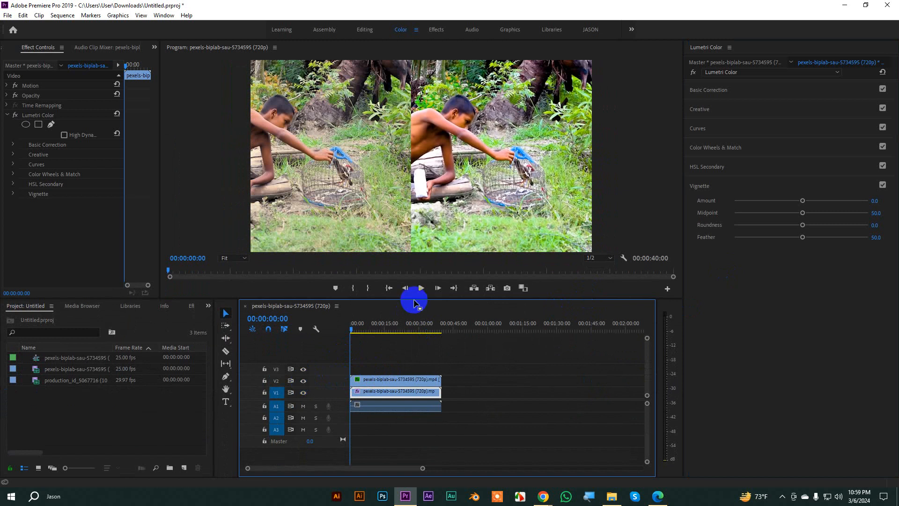
{"action": "left_click_drag", "start_coordinate": [411, 300], "coordinate": [417, 336]}
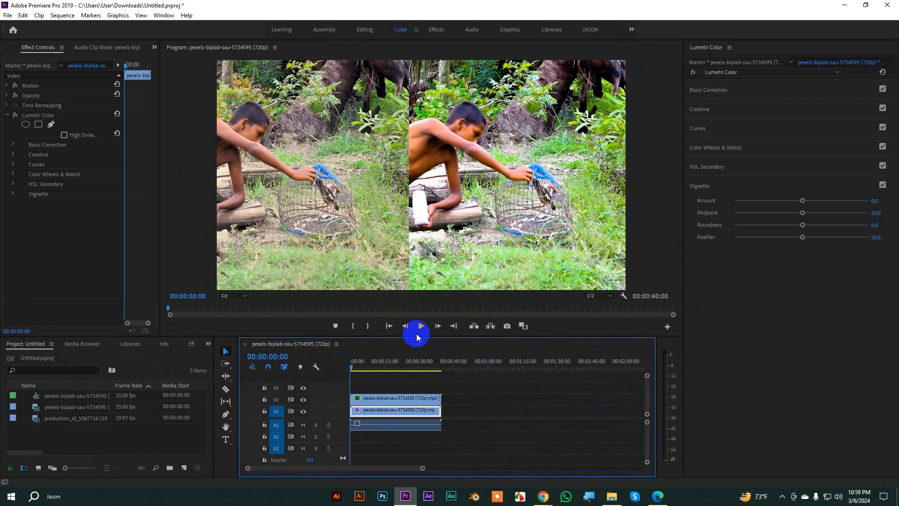
Step: Reposition the V2 clip with its Motion control so the ungraded footage fills the whole frame
{"action": "left_click", "coordinate": [387, 399]}
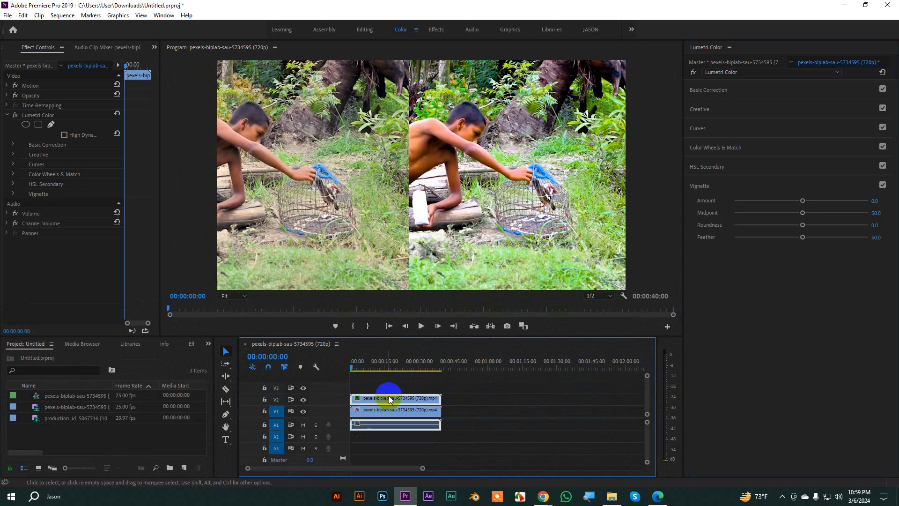
{"action": "left_click", "coordinate": [68, 88]}
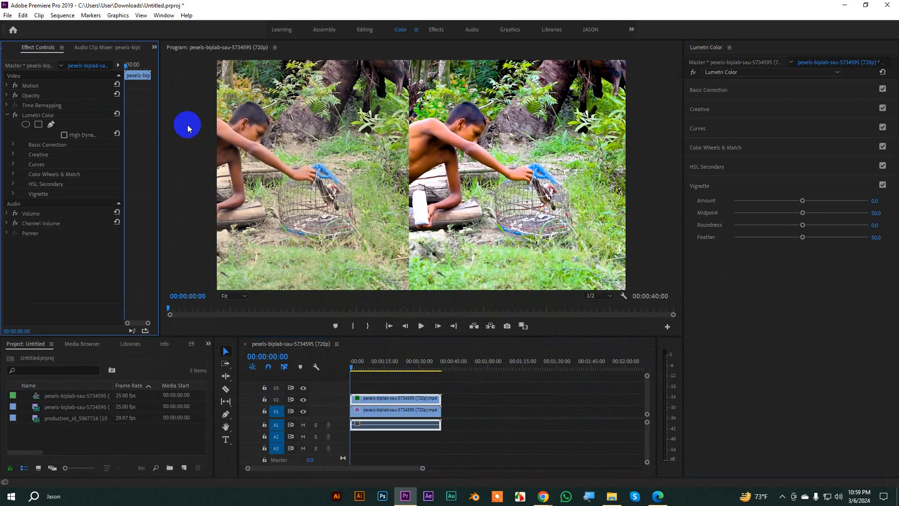
{"action": "key", "text": "space"}
{"action": "left_click", "coordinate": [395, 400]}
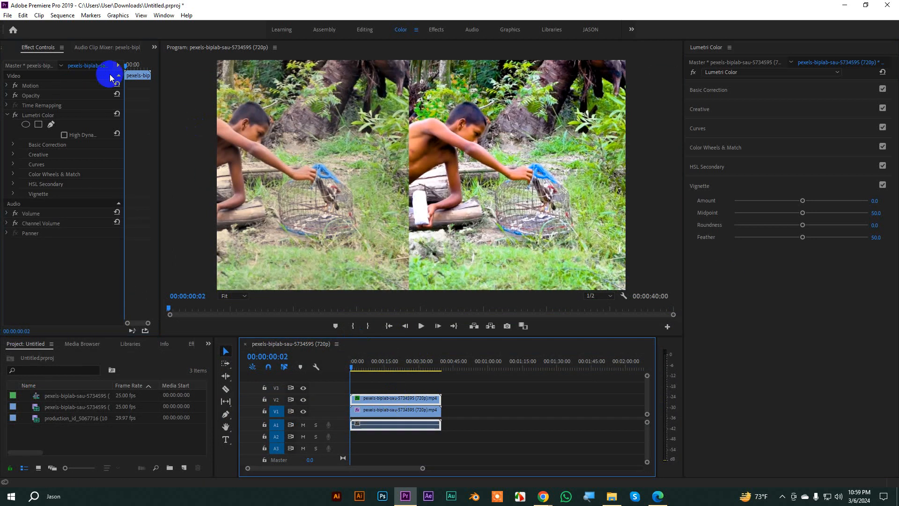
{"action": "left_click", "coordinate": [41, 88]}
{"action": "left_click_drag", "start_coordinate": [309, 159], "coordinate": [514, 161]}
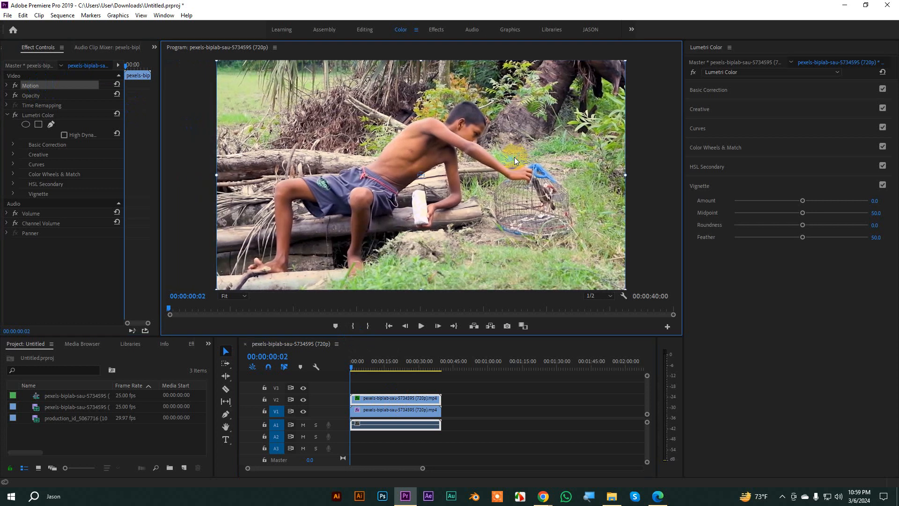
Step: Delete the ungraded clip from V2
{"action": "left_click", "coordinate": [530, 420]}
{"action": "left_click", "coordinate": [406, 400]}
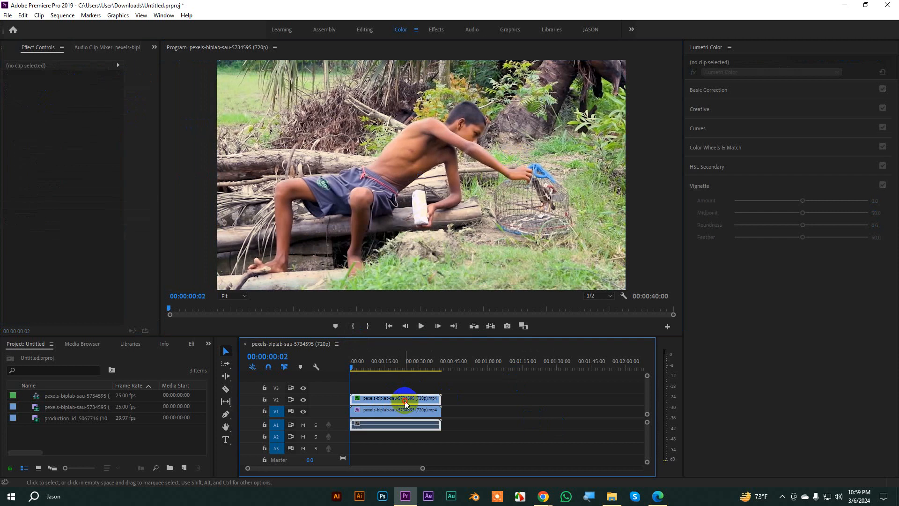
{"action": "key", "text": "Delete"}
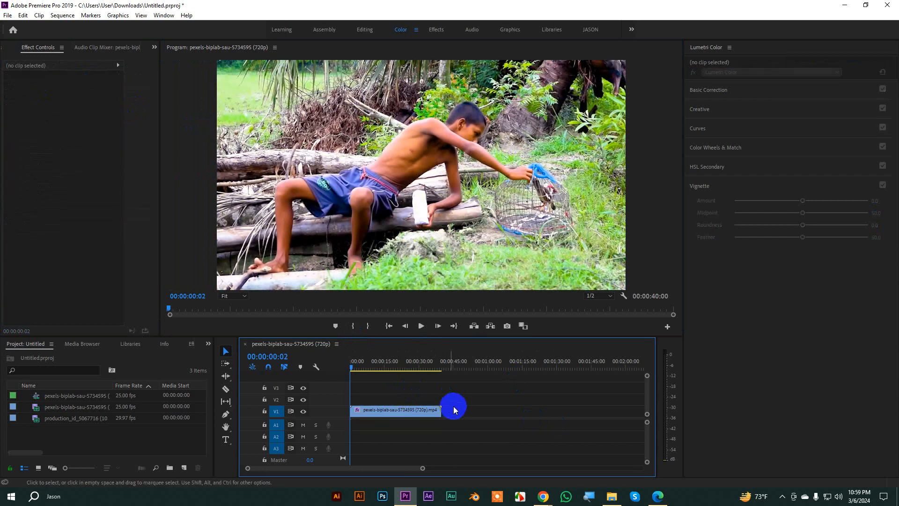
Step: Duplicate the graded V1 clip onto V2 and remove the Lumetri Color effect from the V1 clip
{"action": "left_click", "coordinate": [390, 410]}
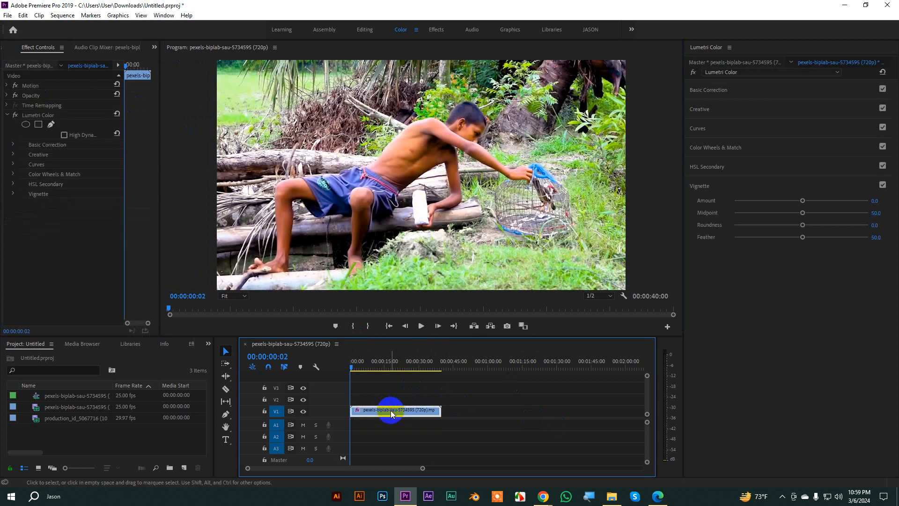
{"action": "left_click_drag", "start_coordinate": [391, 410], "coordinate": [392, 399]}
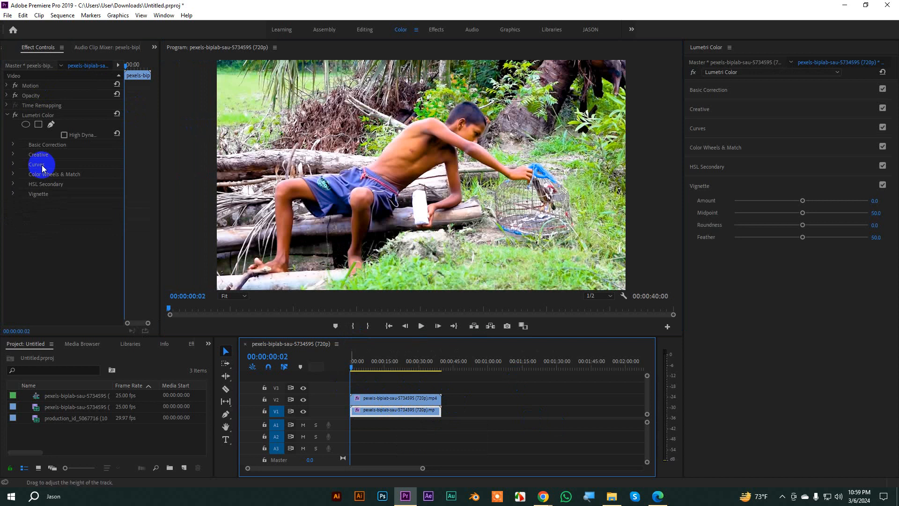
{"action": "left_click", "coordinate": [7, 114]}
{"action": "left_click", "coordinate": [33, 117]}
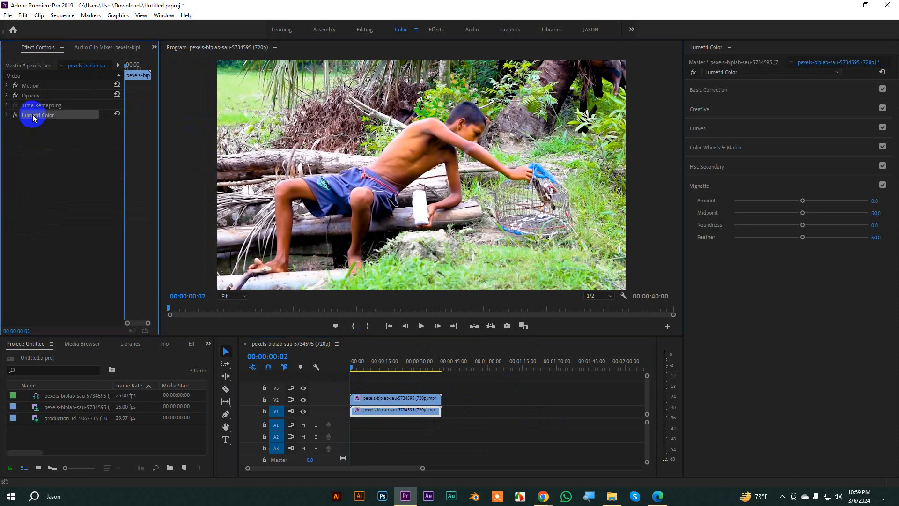
Step: Compare the clips by switching V2's visibility, and undo the Lumetri Color removal and the clip duplication
{"action": "left_click", "coordinate": [386, 400]}
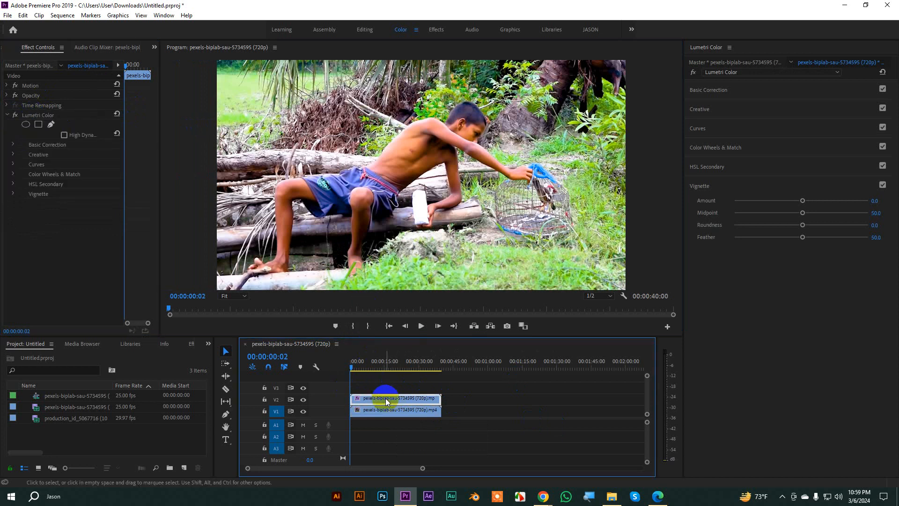
{"action": "left_click", "coordinate": [303, 400]}
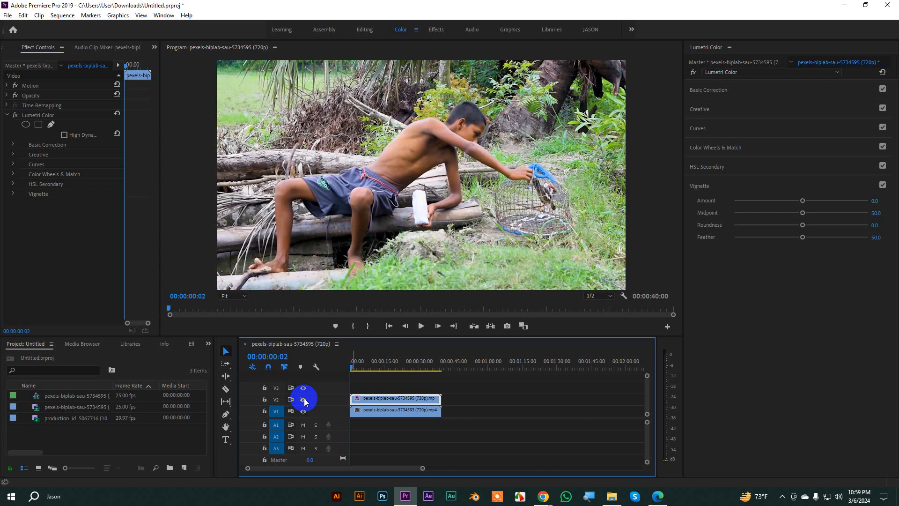
{"action": "left_click", "coordinate": [395, 412]}
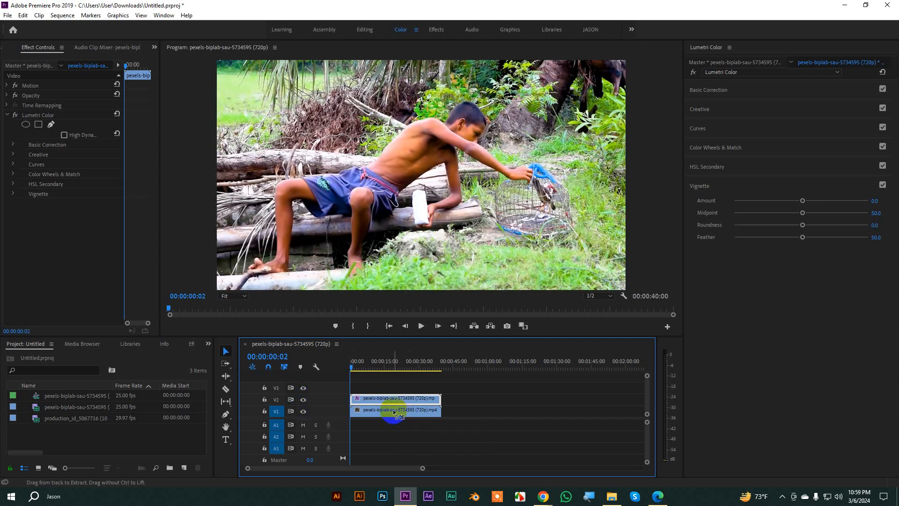
{"action": "key", "text": "ctrl+z"}
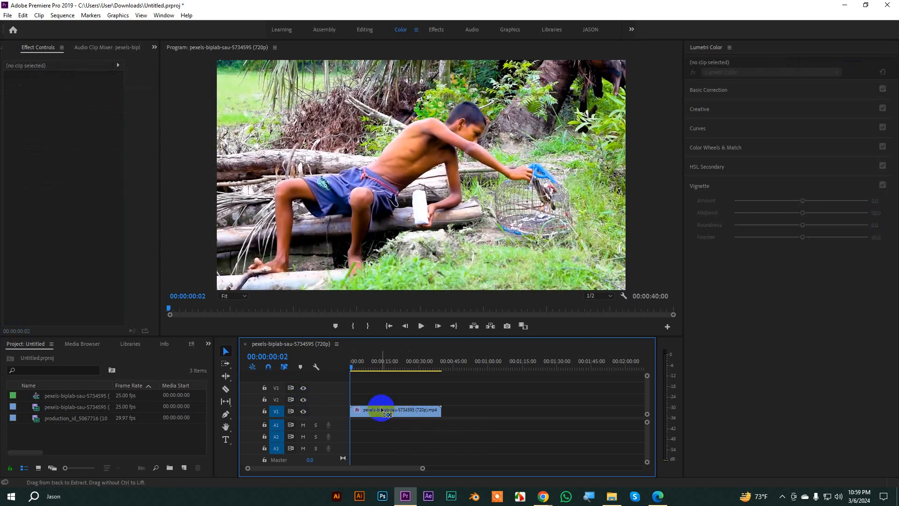
Step: Duplicate the graded V1 clip onto V2 and delete the Lumetri Color effect from the V2 copy
{"action": "left_click", "coordinate": [387, 413]}
{"action": "left_click_drag", "start_coordinate": [387, 415], "coordinate": [383, 399]}
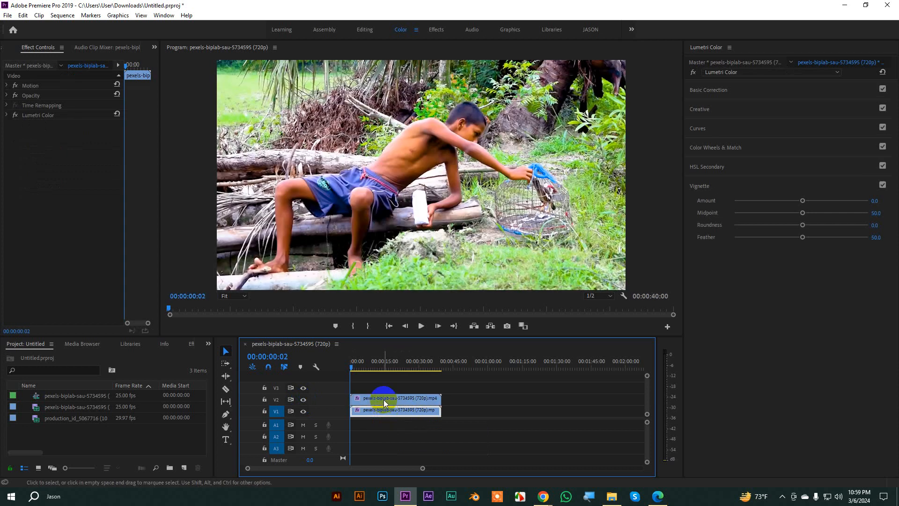
{"action": "left_click", "coordinate": [46, 118]}
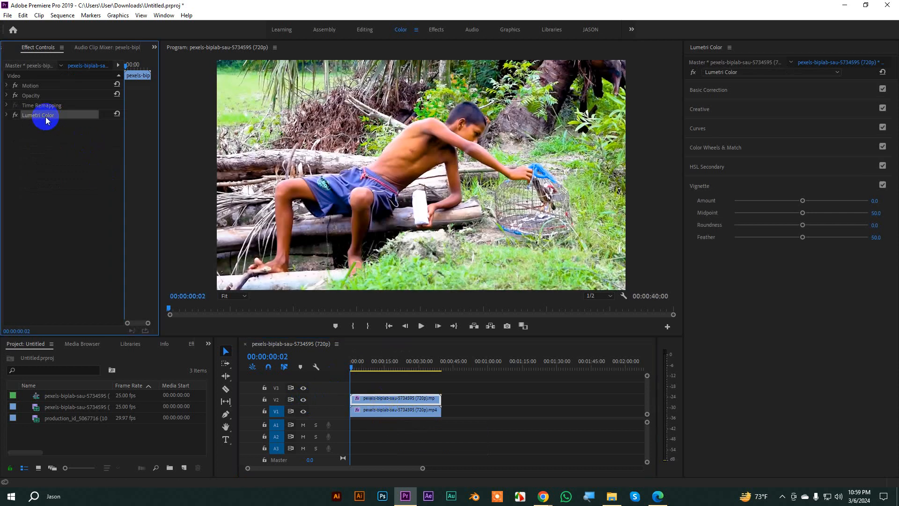
{"action": "key", "text": "Delete"}
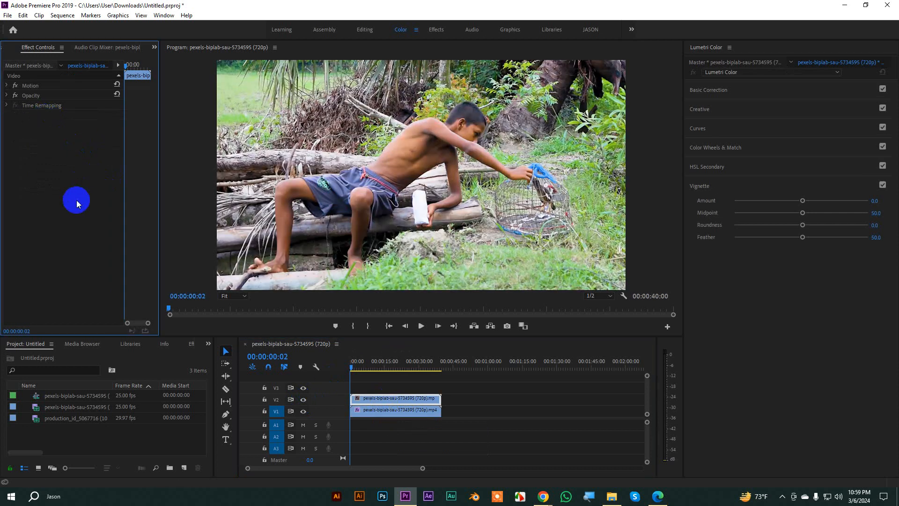
Step: Search the effects for "line" and apply Linear Wipe to the clip on V2
{"action": "left_click", "coordinate": [208, 343]}
{"action": "left_click", "coordinate": [230, 397]}
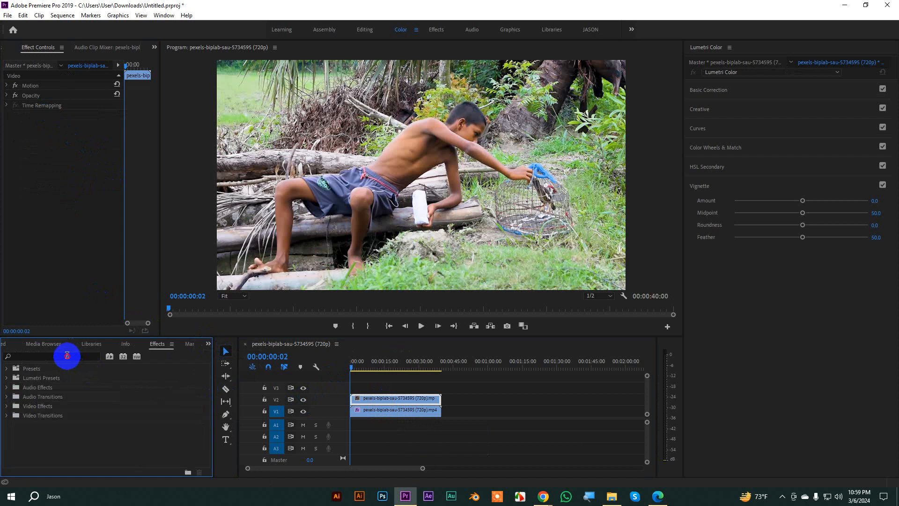
{"action": "left_click", "coordinate": [67, 355]}
{"action": "type", "text": "line"}
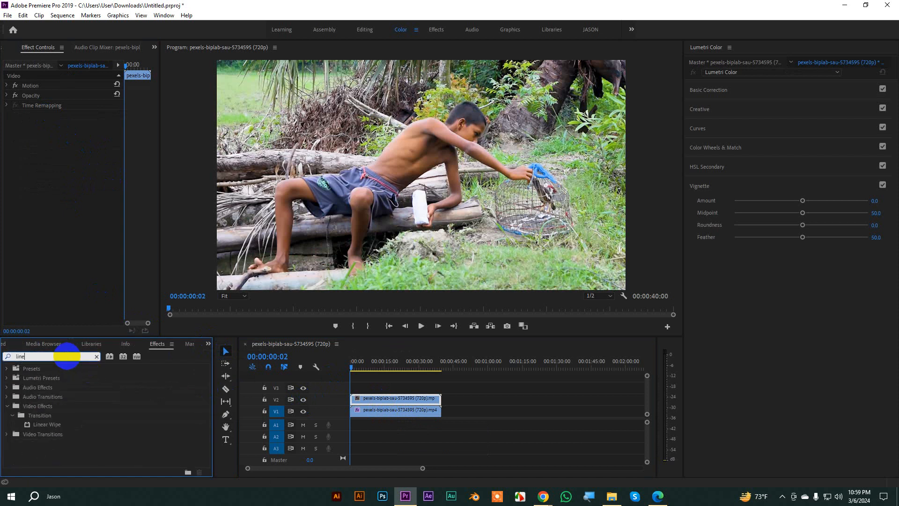
{"action": "double_click", "coordinate": [95, 426]}
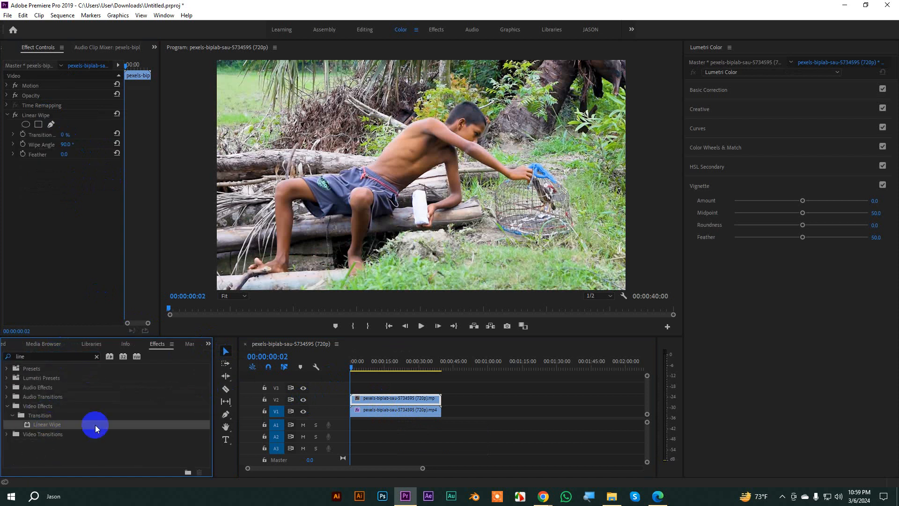
{"action": "left_click", "coordinate": [388, 402]}
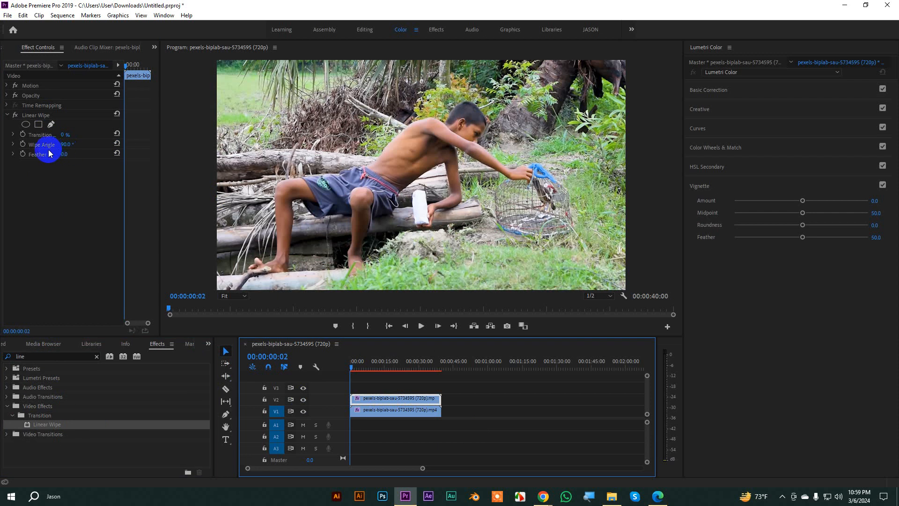
Step: Keyframe the Linear Wipe's Transition Completion from 0% at 00:00:00:02 to about 96% at 00:00:40:00, and preview the wipe at 00:00:13:06
{"action": "left_click", "coordinate": [23, 135]}
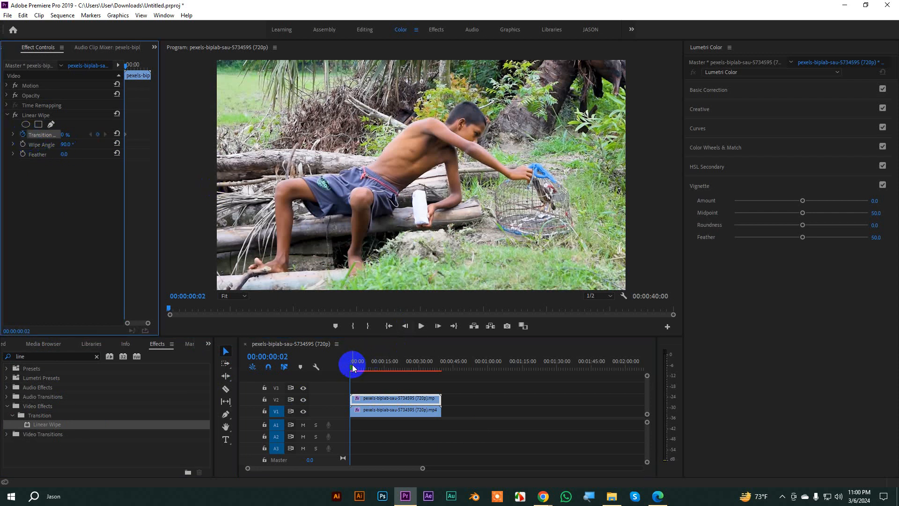
{"action": "left_click_drag", "start_coordinate": [353, 368], "coordinate": [435, 371]}
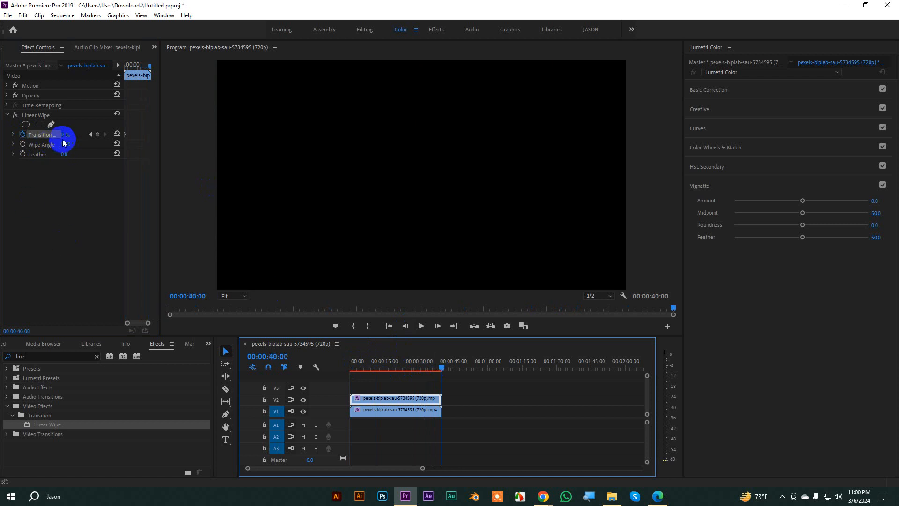
{"action": "left_click_drag", "start_coordinate": [65, 135], "coordinate": [308, 136]}
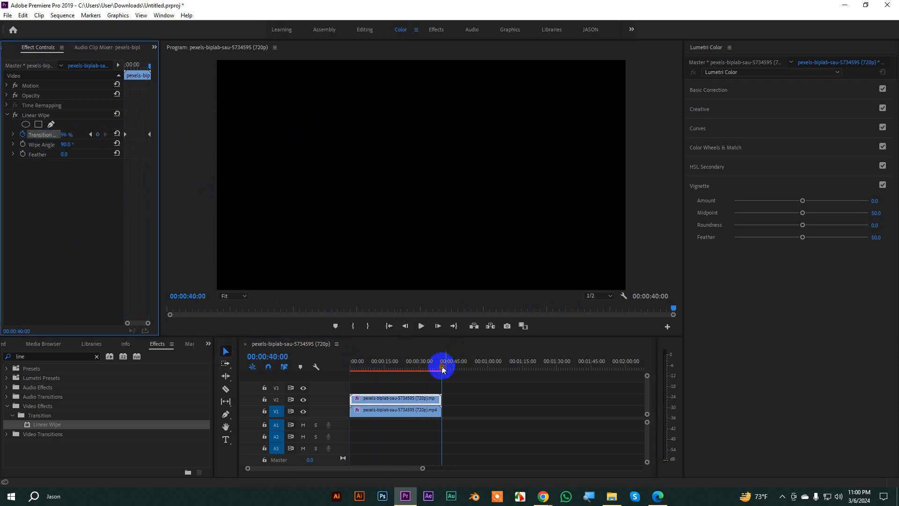
{"action": "left_click_drag", "start_coordinate": [442, 367], "coordinate": [380, 369]}
{"action": "left_click", "coordinate": [82, 160]}
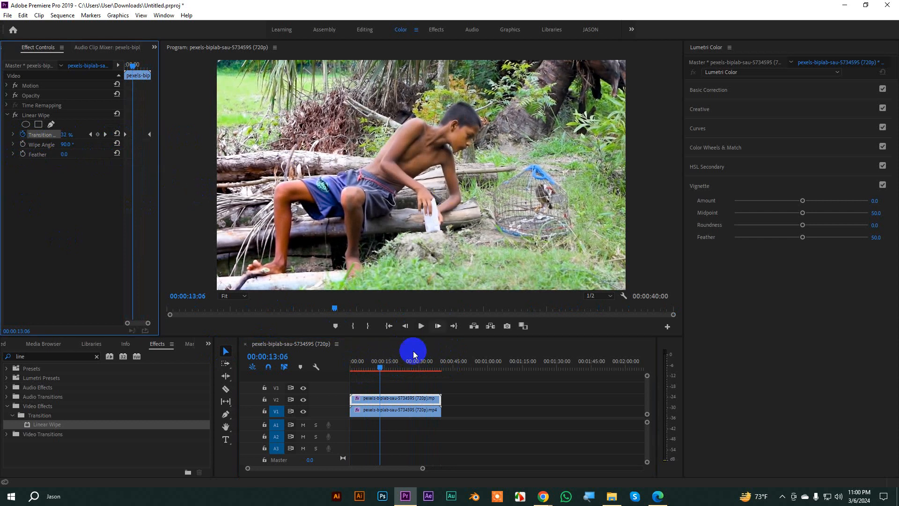
Step: Preview the Linear Wipe from the start of the sequence in a maximised Program monitor, restore the workspace, and stop playback
{"action": "mouse_move", "coordinate": [381, 367]}
{"action": "left_mouse_down"}
{"action": "mouse_move", "coordinate": [407, 367]}
{"action": "mouse_move", "coordinate": [396, 369]}
{"action": "left_mouse_up"}
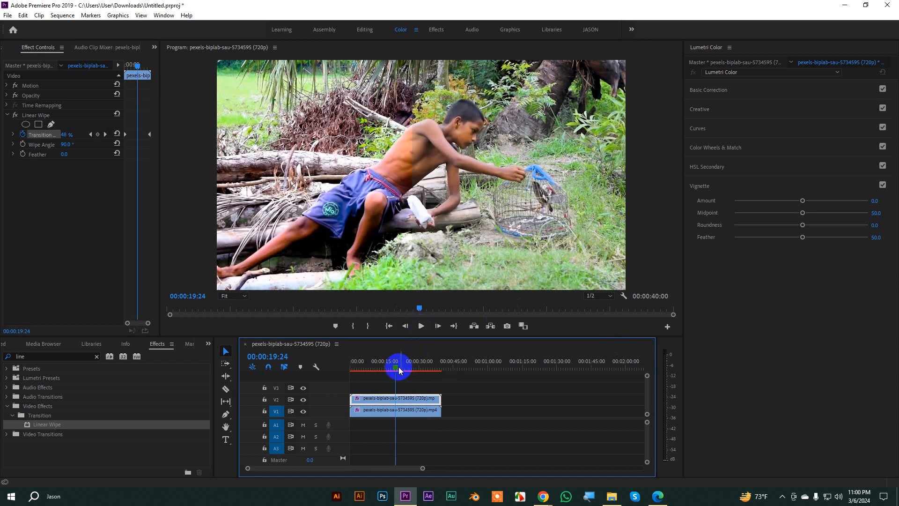
{"action": "key", "text": "Home"}
{"action": "left_click", "coordinate": [637, 196]}
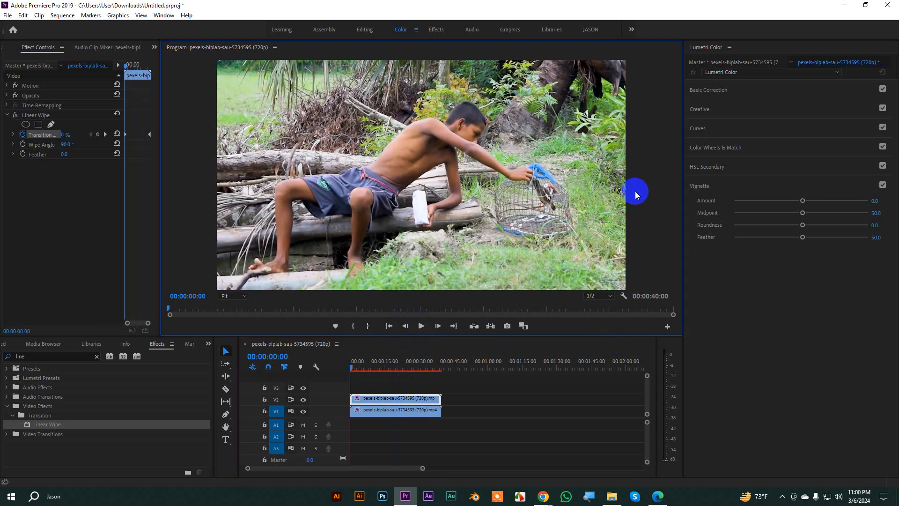
{"action": "key", "text": "grave"}
{"action": "key", "text": "space"}
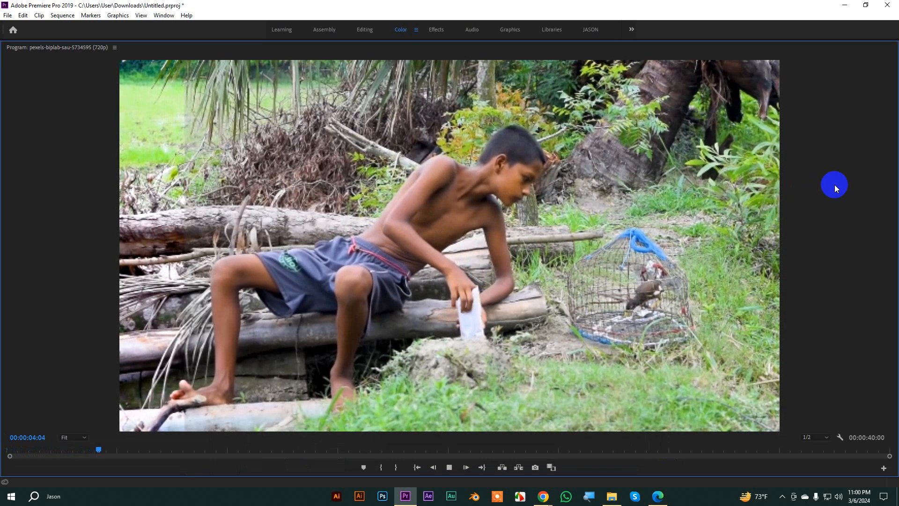
{"action": "key", "text": "grave"}
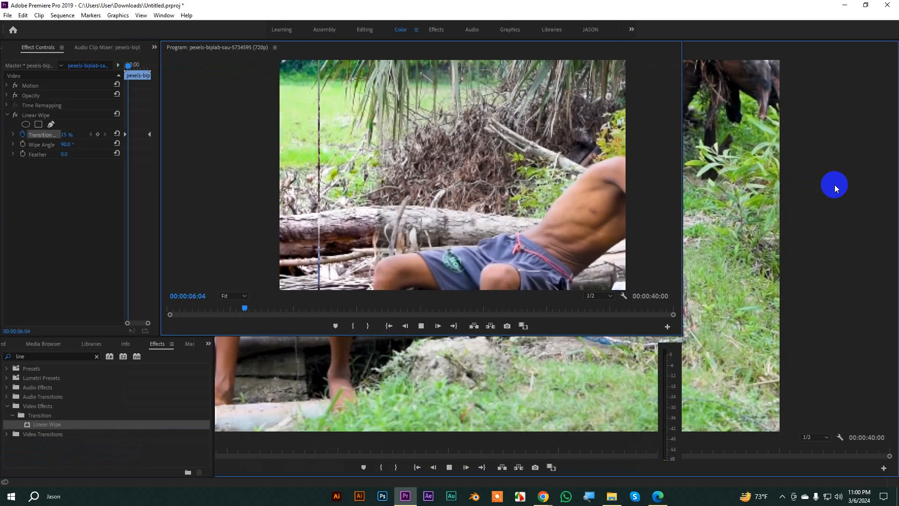
{"action": "key", "text": "space"}
Step: Move the Linear Wipe's ending Transition Completion keyframe to about 00:00:13:16 and play the sequence from the start in a maximised Program monitor
{"action": "left_click_drag", "start_coordinate": [360, 376], "coordinate": [382, 368]}
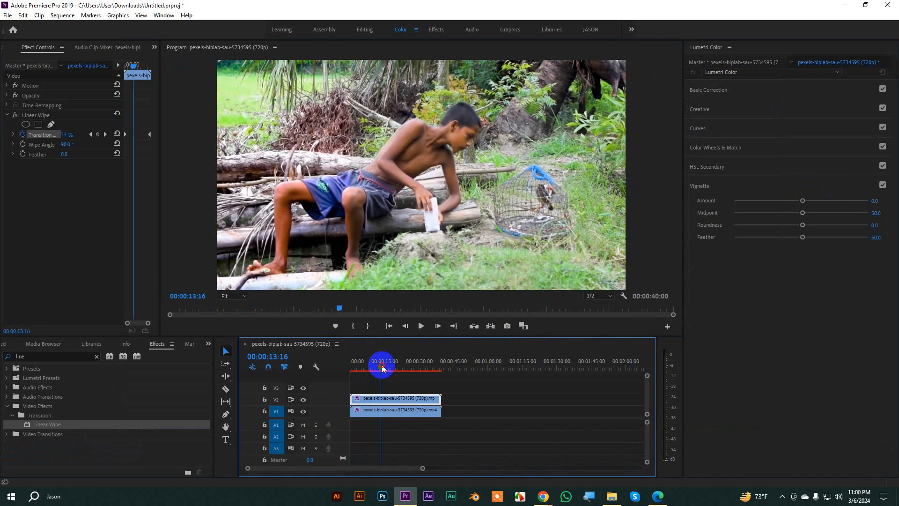
{"action": "left_click_drag", "start_coordinate": [150, 134], "coordinate": [132, 136]}
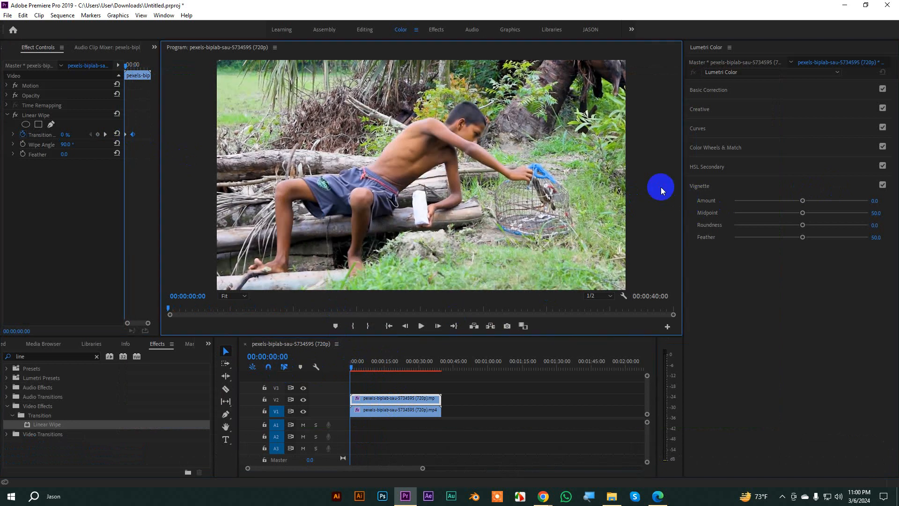
{"action": "key", "text": "grave"}
{"action": "key", "text": "space"}
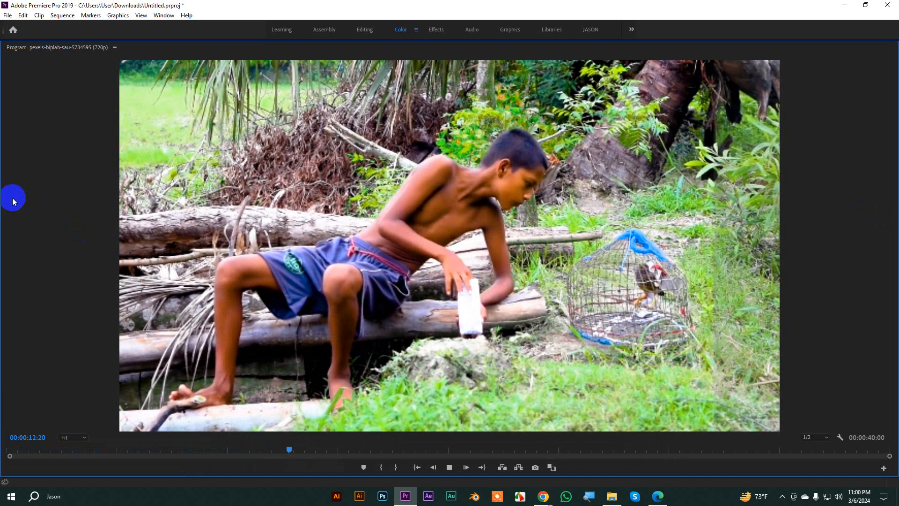
Step: Stop playback and scrub through the wipe to compare both grades around 00:00:05:13, 00:00:09:08 and 00:00:07:03
{"action": "left_click", "coordinate": [223, 399]}
{"action": "left_click", "coordinate": [289, 450]}
{"action": "left_click_drag", "start_coordinate": [283, 451], "coordinate": [128, 439]}
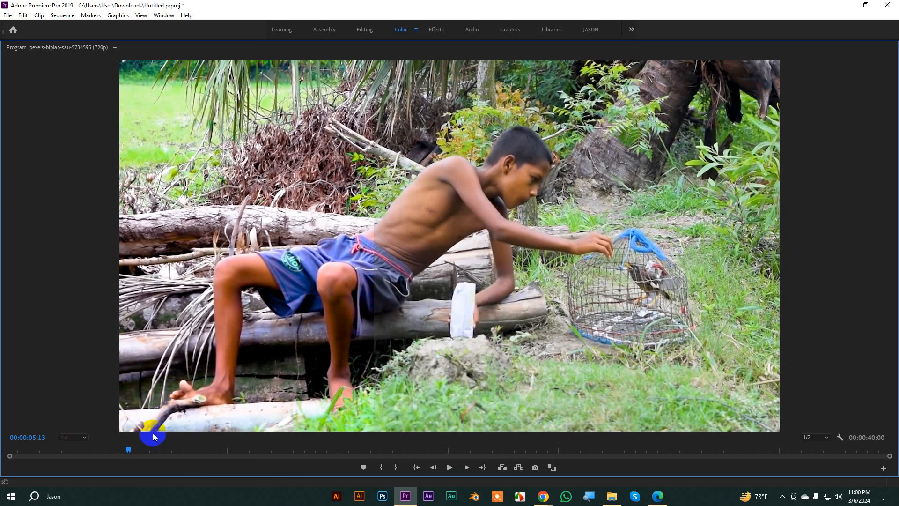
{"action": "left_click_drag", "start_coordinate": [133, 451], "coordinate": [213, 447]}
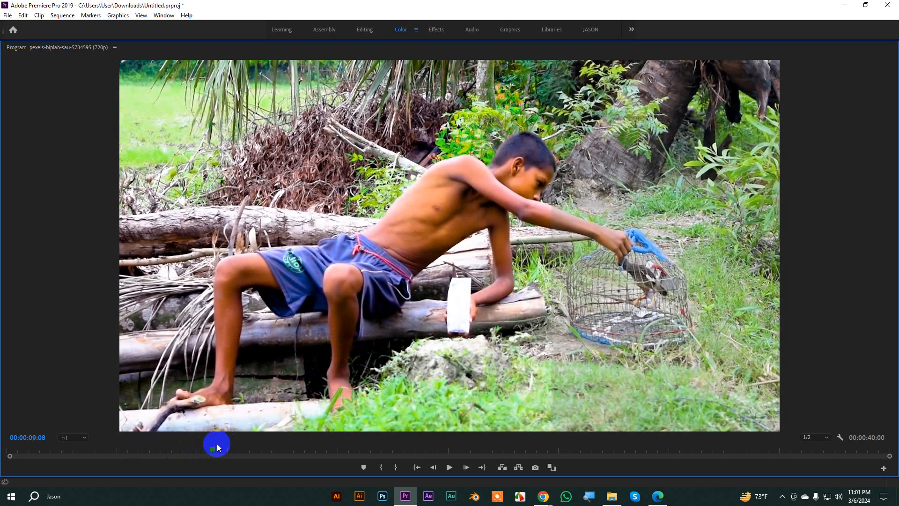
{"action": "left_click_drag", "start_coordinate": [217, 447], "coordinate": [156, 416]}
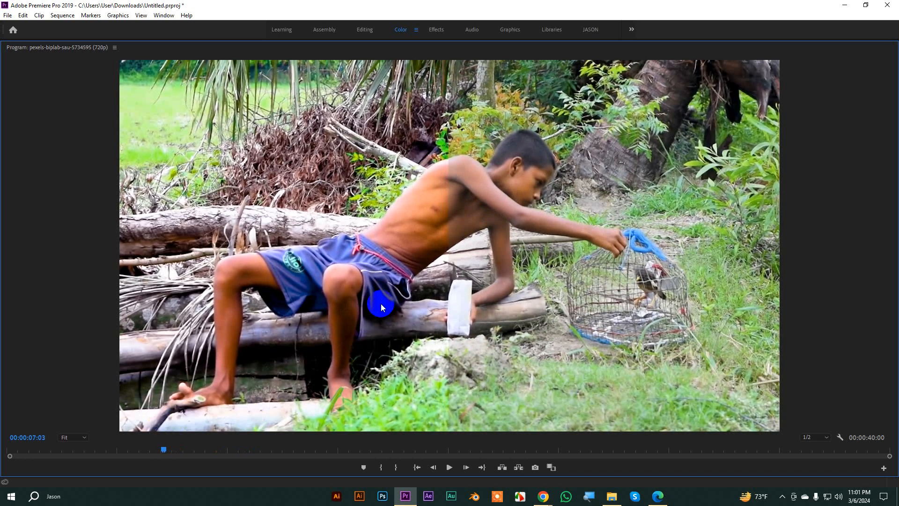
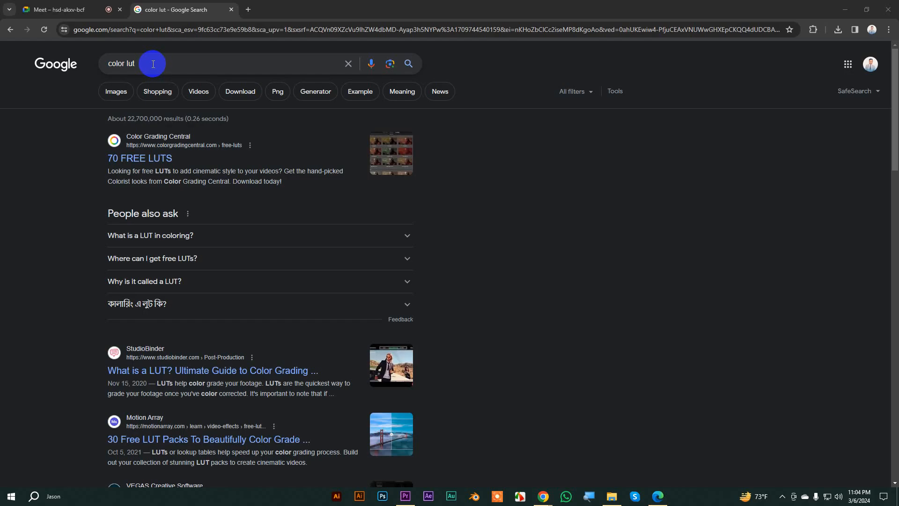
Step: In Google Chrome, extend the "color lut" search to "color lut free download" and look through the results
{"action": "left_click", "coordinate": [154, 64]}
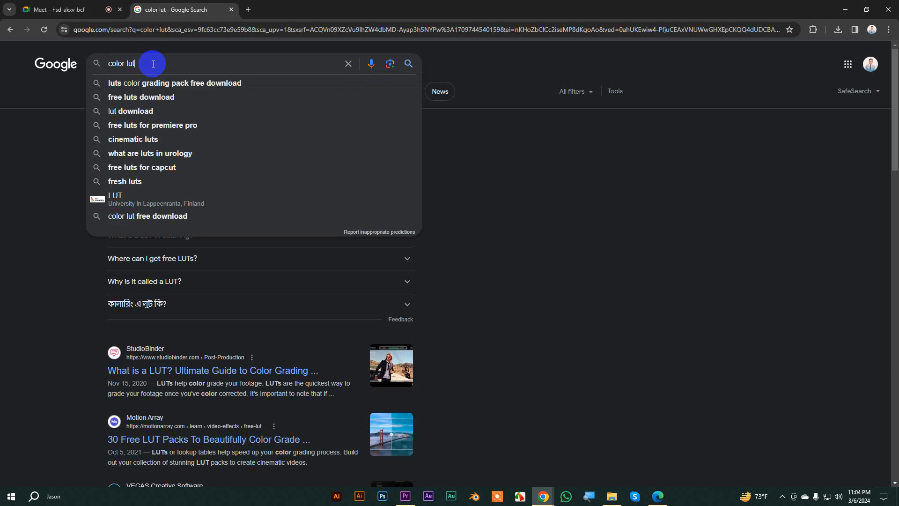
{"action": "left_click", "coordinate": [462, 66]}
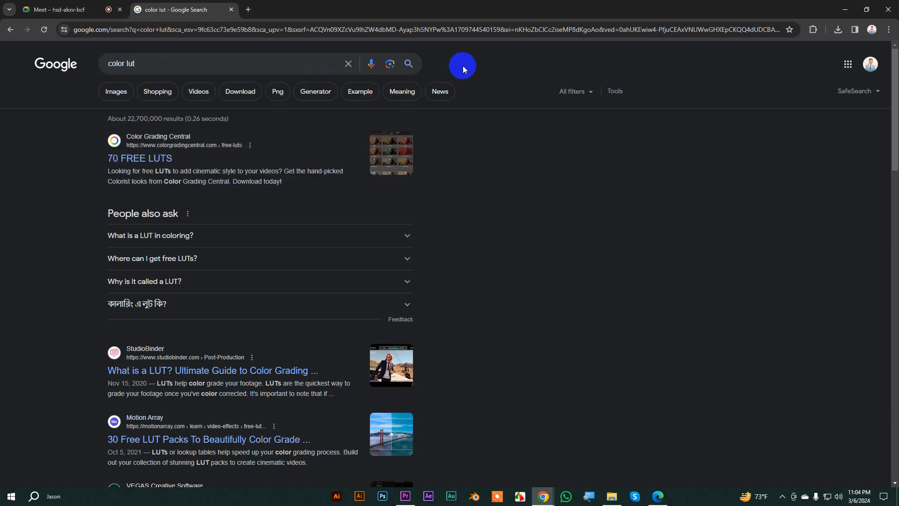
{"action": "left_click", "coordinate": [146, 63]}
{"action": "type", "text": "free"}
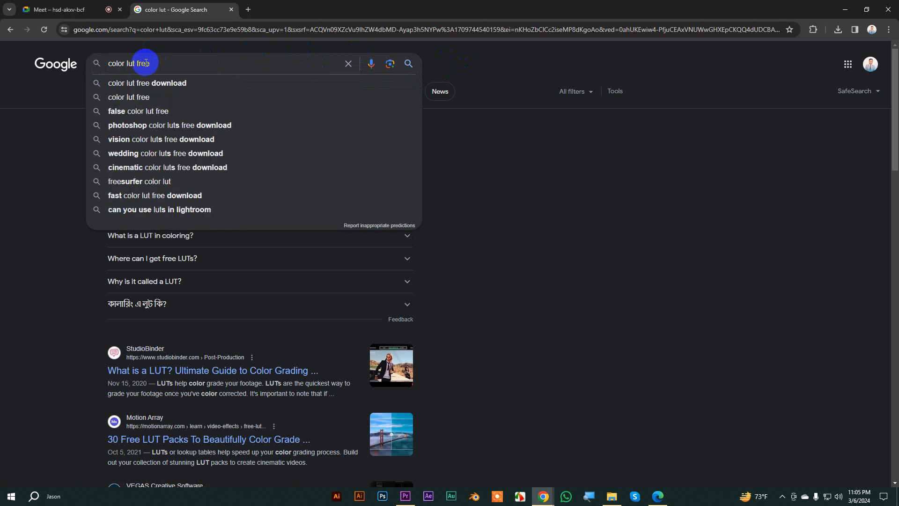
{"action": "left_click", "coordinate": [167, 83]}
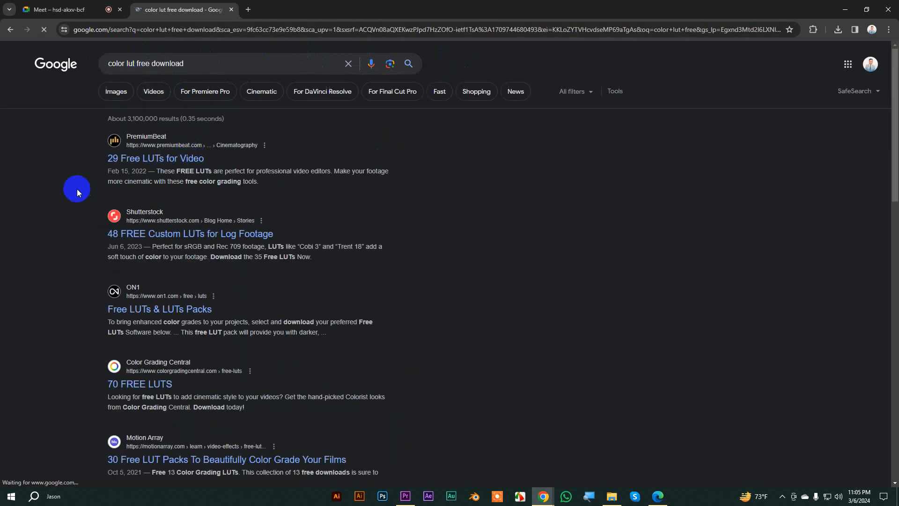
{"action": "scroll", "coordinate": [127, 186], "scroll_direction": "down", "scroll_amount": 2}
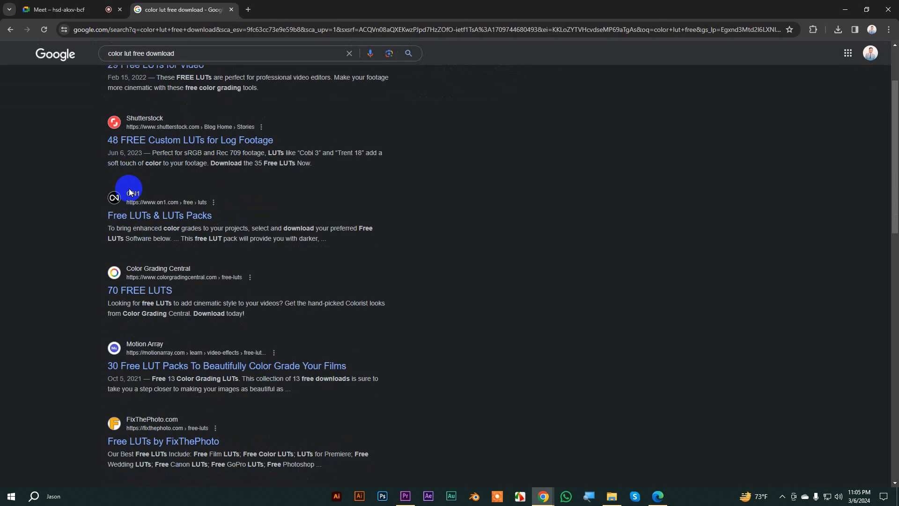
Step: Narrow the search to "color lut free download in premiere pro" and browse the results
{"action": "left_click", "coordinate": [187, 55]}
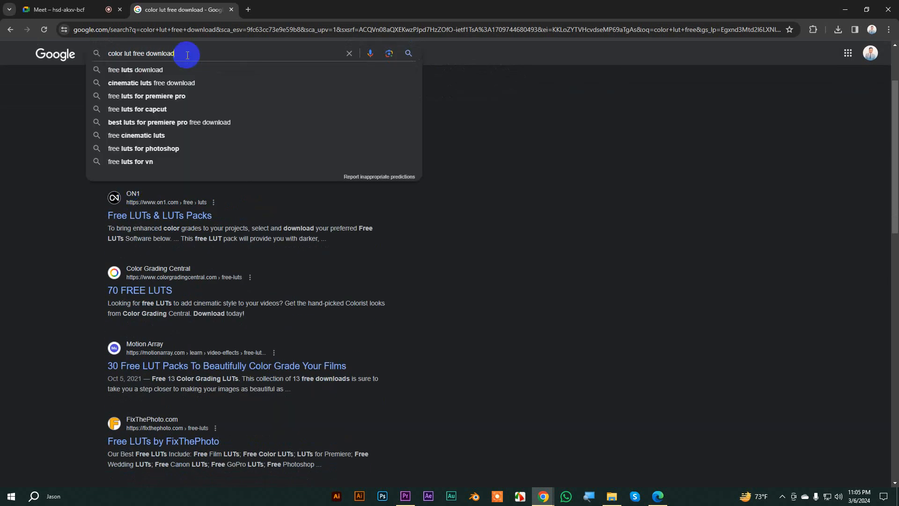
{"action": "type", "text": "in"}
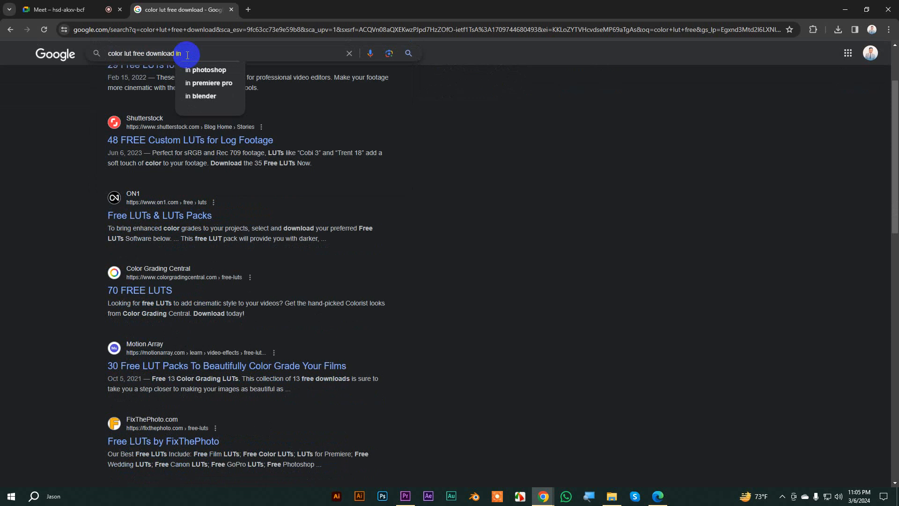
{"action": "left_click", "coordinate": [189, 83]}
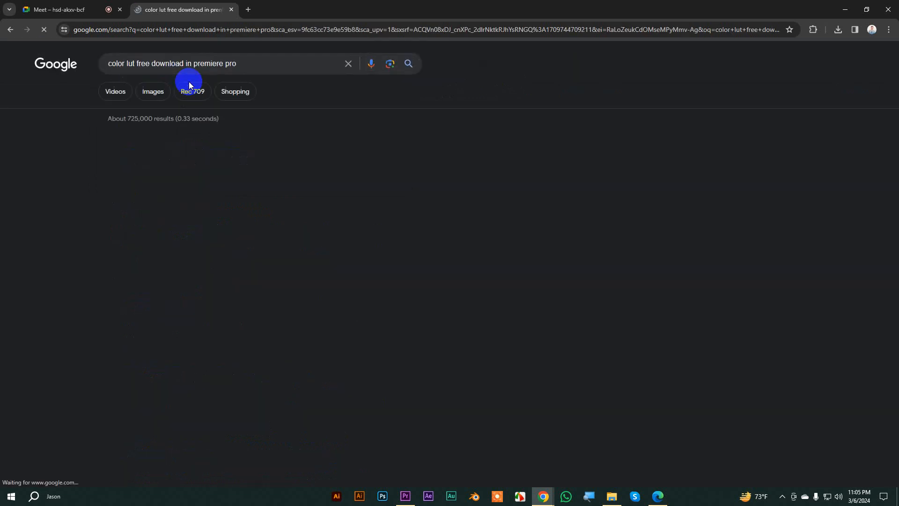
{"action": "scroll", "coordinate": [115, 207], "scroll_direction": "down", "scroll_amount": 10}
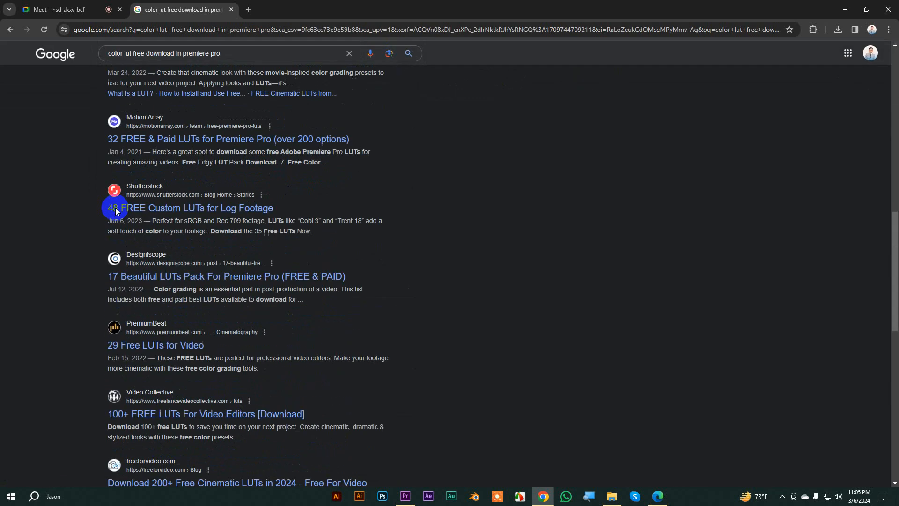
Step: Open the LUT results from Motion Array, Designiscope, PremiumBeat and Video Collective in separate background tabs
{"action": "middle_click", "coordinate": [178, 139]}
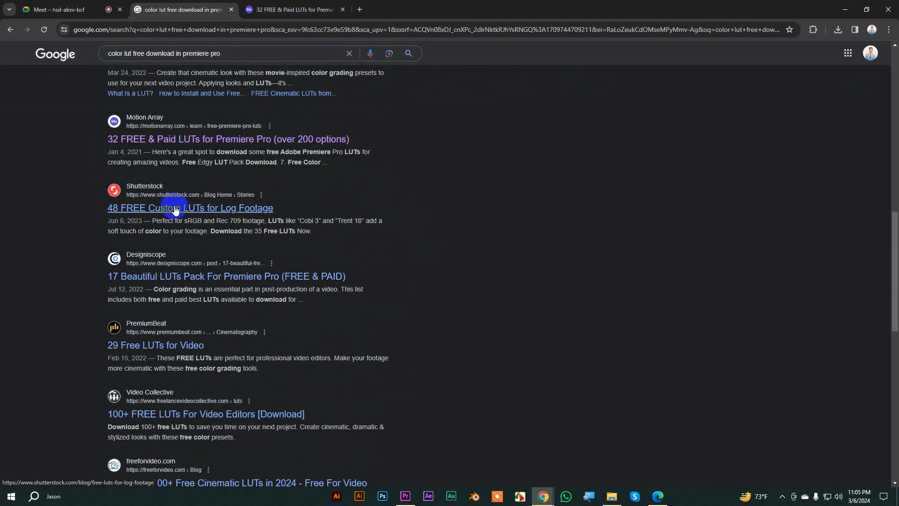
{"action": "middle_click", "coordinate": [180, 277]}
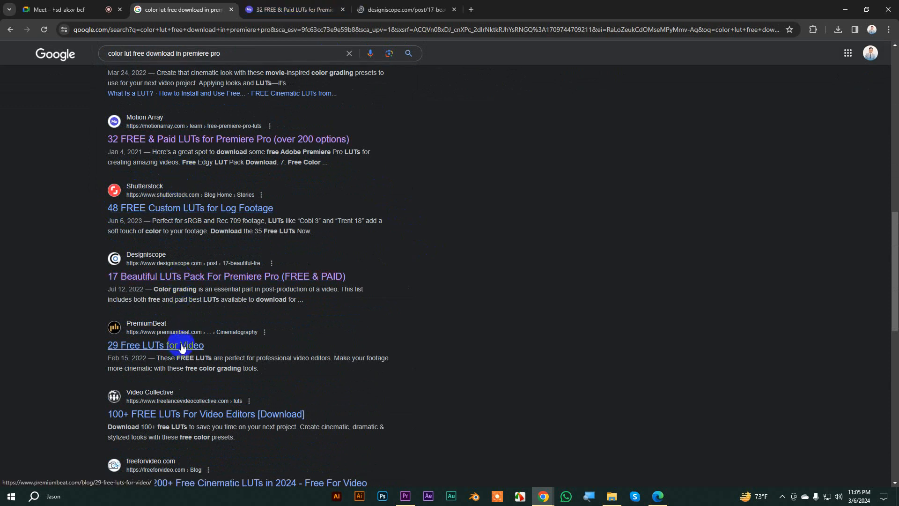
{"action": "middle_click", "coordinate": [182, 346]}
{"action": "middle_click", "coordinate": [253, 414]}
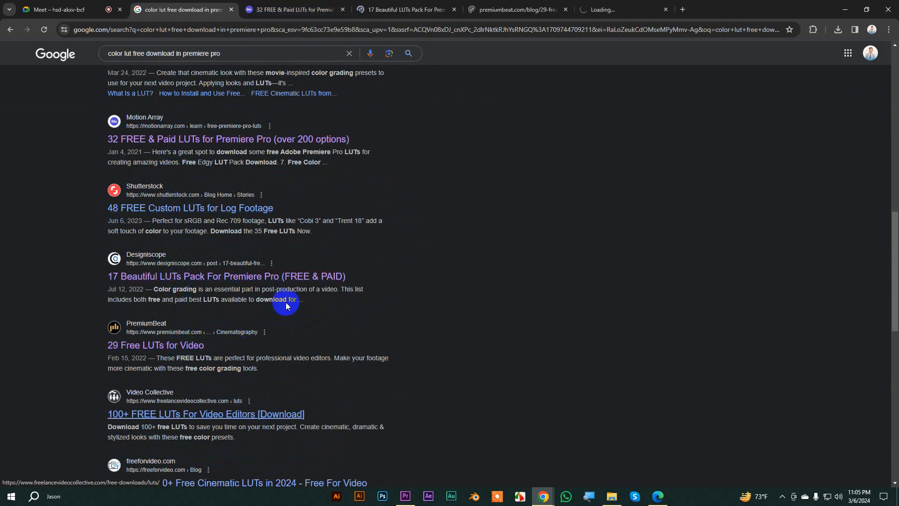
Step: Open the Motion Array LUT article and examine its introduction and the first three free packs in Part 1
{"action": "left_click", "coordinate": [285, 6]}
{"action": "scroll", "coordinate": [444, 281], "scroll_direction": "down", "scroll_amount": 2}
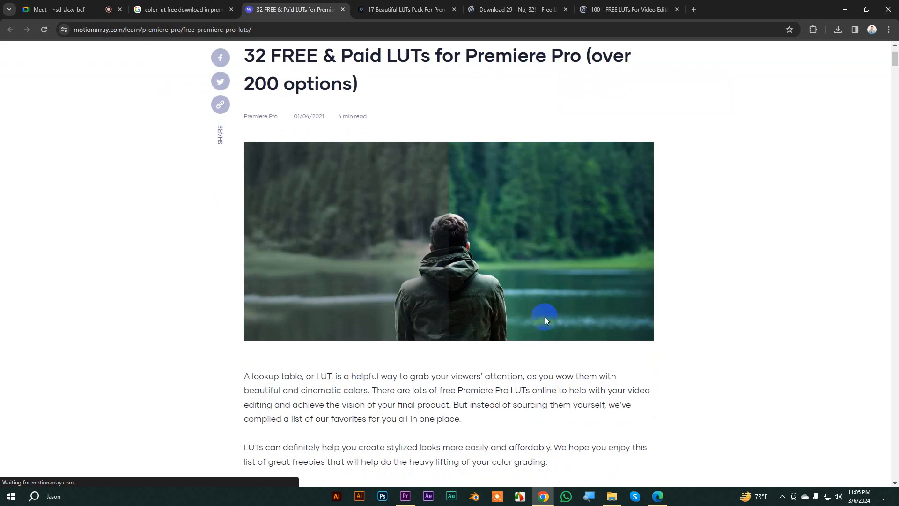
{"action": "scroll", "coordinate": [544, 321], "scroll_direction": "down", "scroll_amount": 4}
{"action": "scroll", "coordinate": [538, 313], "scroll_direction": "up", "scroll_amount": 3}
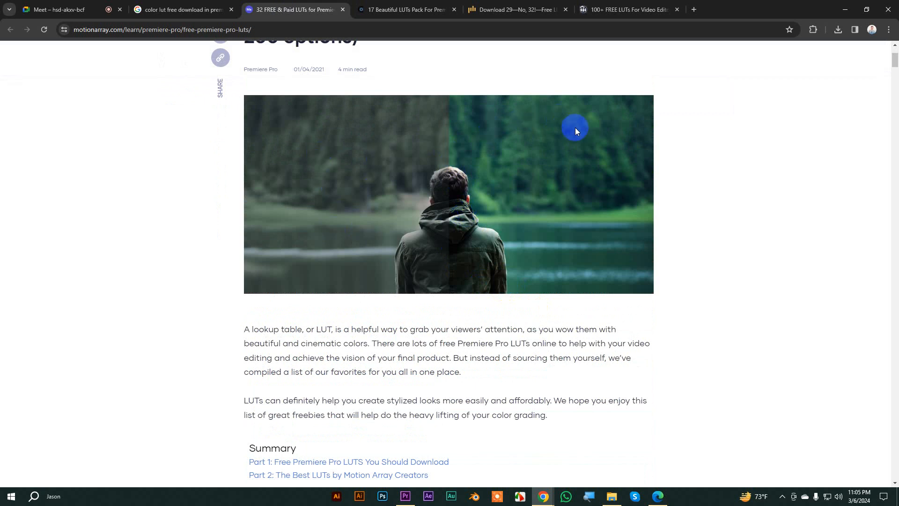
{"action": "scroll", "coordinate": [512, 209], "scroll_direction": "down", "scroll_amount": 9}
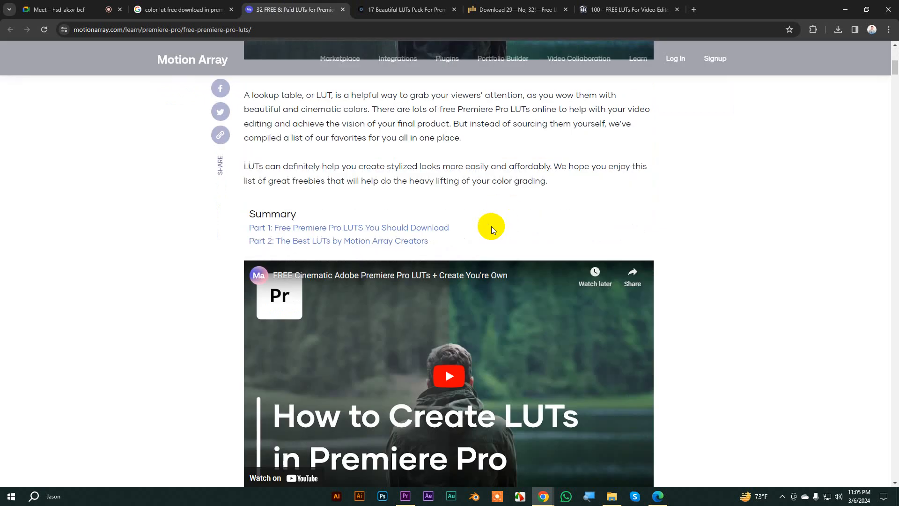
{"action": "scroll", "coordinate": [341, 240], "scroll_direction": "down", "scroll_amount": 7}
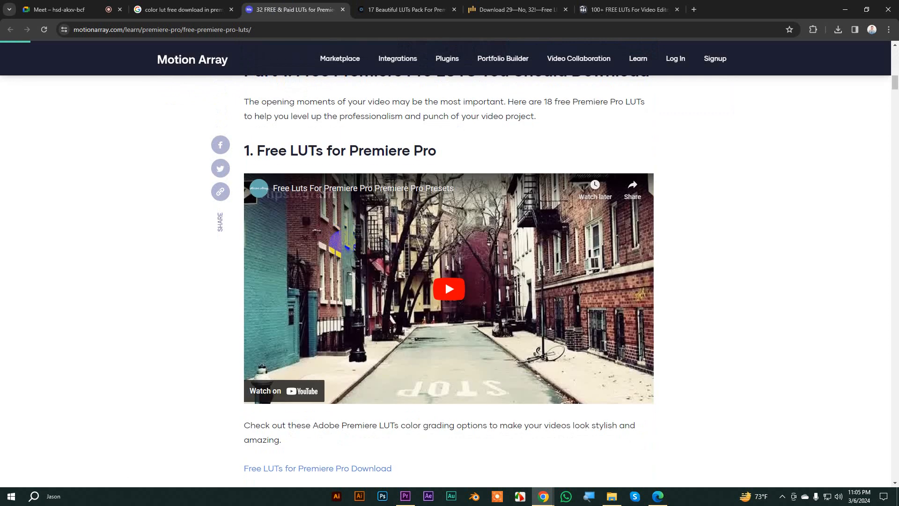
{"action": "scroll", "coordinate": [468, 291], "scroll_direction": "down", "scroll_amount": 1}
{"action": "scroll", "coordinate": [469, 291], "scroll_direction": "down", "scroll_amount": 6}
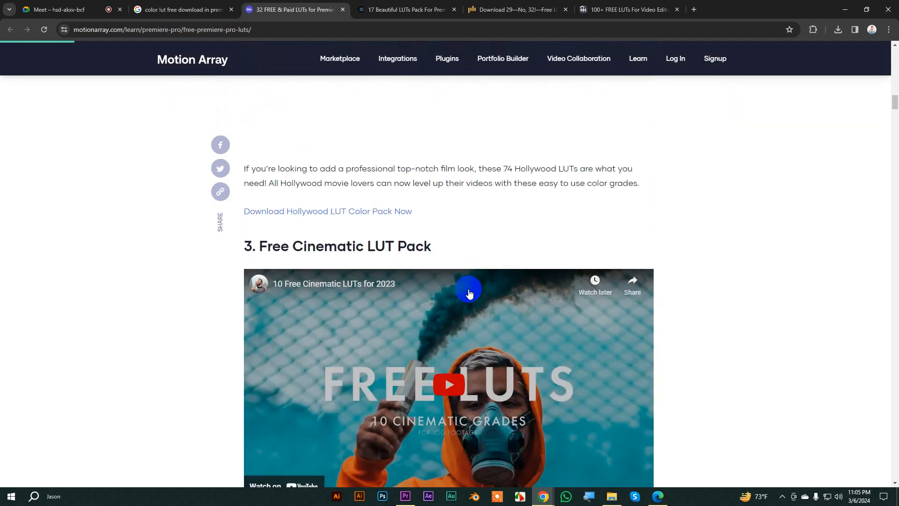
{"action": "scroll", "coordinate": [468, 289], "scroll_direction": "down", "scroll_amount": 5}
{"action": "scroll", "coordinate": [532, 223], "scroll_direction": "up", "scroll_amount": 3}
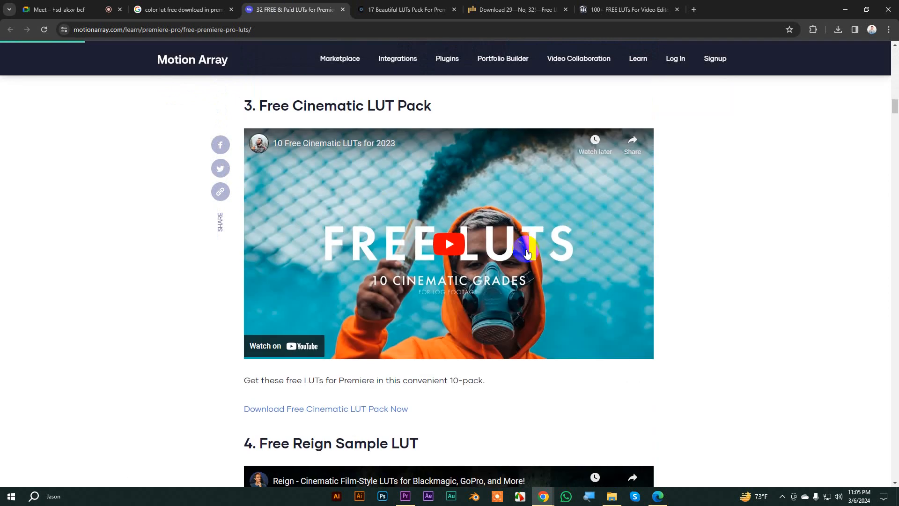
Step: Examine the rest of Motion Array's free packs in Part 1, from Free Reign Sample LUT to Free 140 Cinematic LUT Pack
{"action": "scroll", "coordinate": [527, 253], "scroll_direction": "down", "scroll_amount": 15}
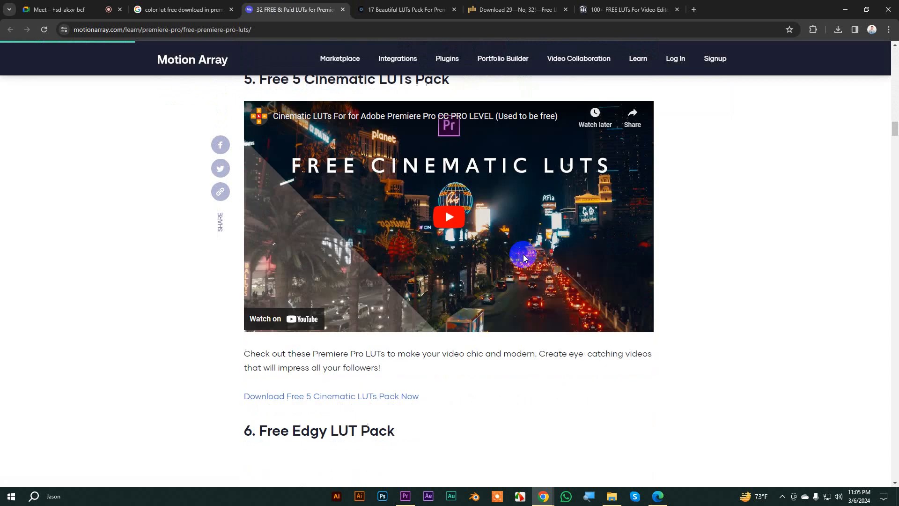
{"action": "scroll", "coordinate": [524, 255], "scroll_direction": "down", "scroll_amount": 6}
{"action": "scroll", "coordinate": [523, 254], "scroll_direction": "down", "scroll_amount": 14}
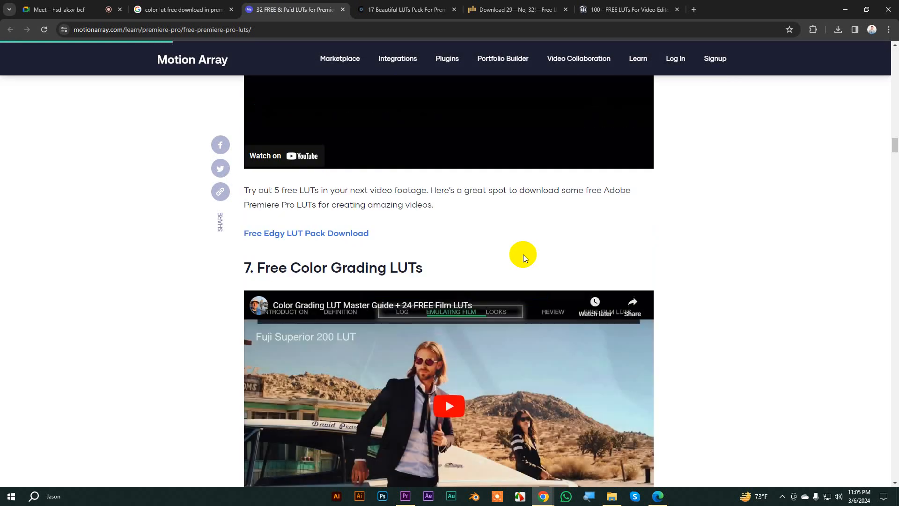
{"action": "scroll", "coordinate": [523, 255], "scroll_direction": "down", "scroll_amount": 18}
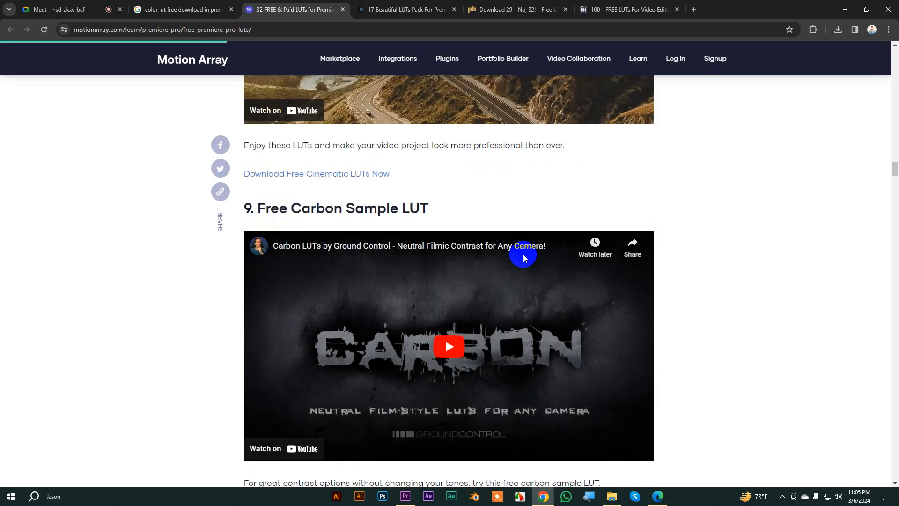
{"action": "scroll", "coordinate": [522, 254], "scroll_direction": "down", "scroll_amount": 12}
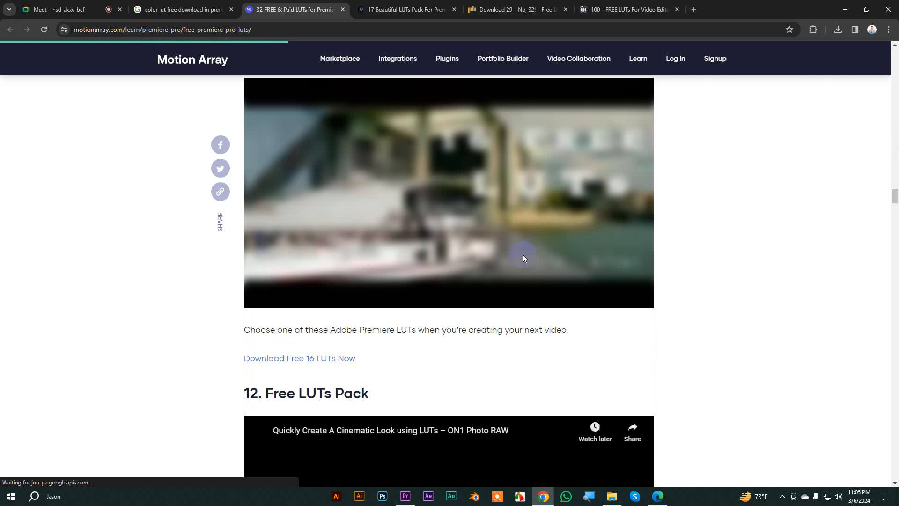
{"action": "scroll", "coordinate": [522, 254], "scroll_direction": "down", "scroll_amount": 6}
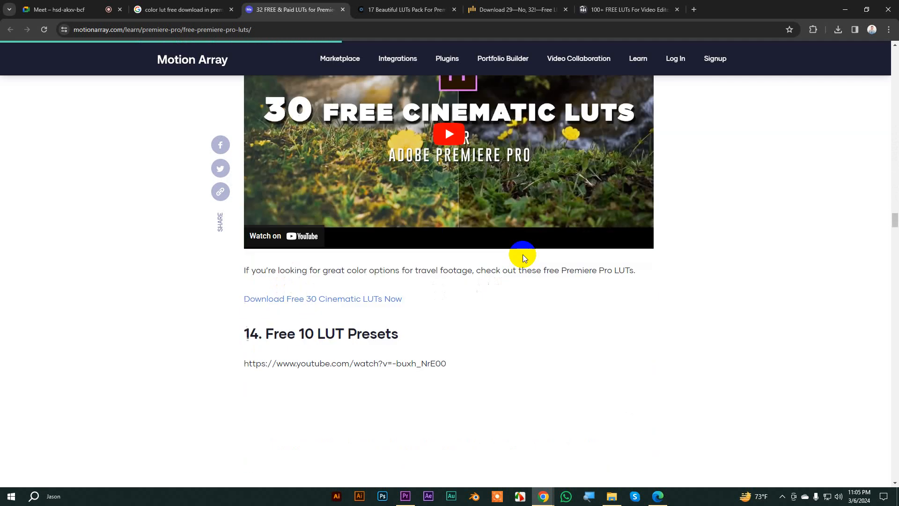
{"action": "scroll", "coordinate": [522, 254], "scroll_direction": "down", "scroll_amount": 6}
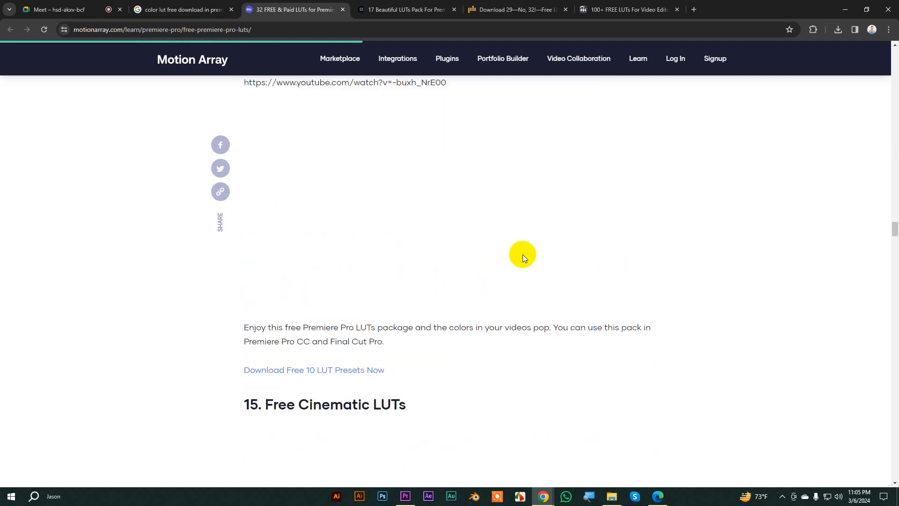
{"action": "scroll", "coordinate": [522, 254], "scroll_direction": "up", "scroll_amount": 5}
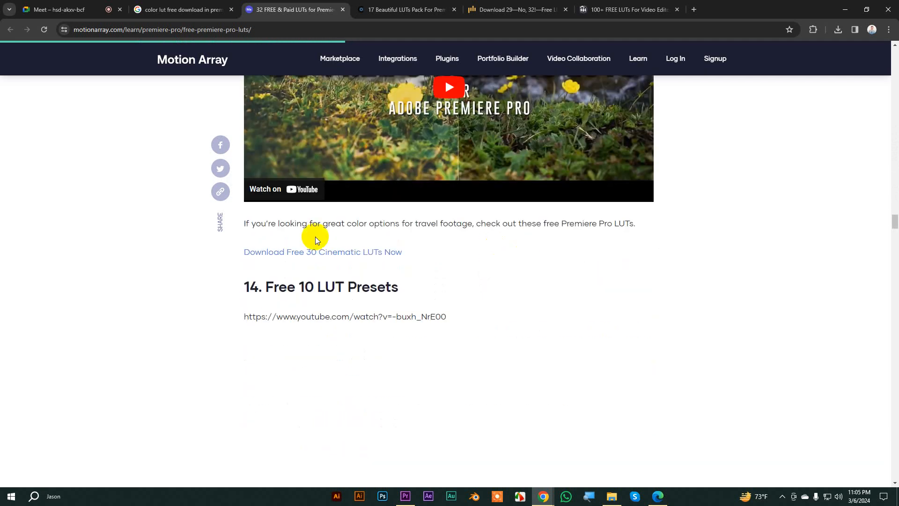
{"action": "scroll", "coordinate": [388, 260], "scroll_direction": "down", "scroll_amount": 6}
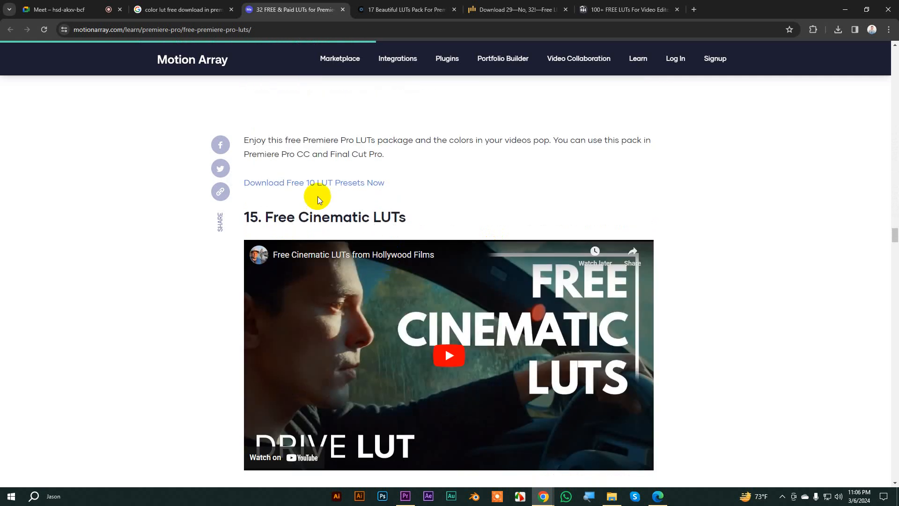
{"action": "scroll", "coordinate": [373, 262], "scroll_direction": "down", "scroll_amount": 10}
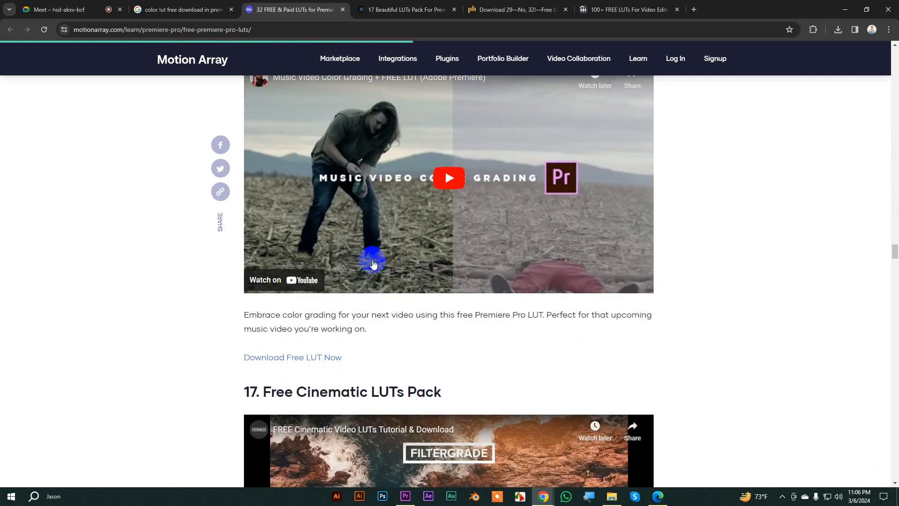
{"action": "scroll", "coordinate": [374, 263], "scroll_direction": "down", "scroll_amount": 10}
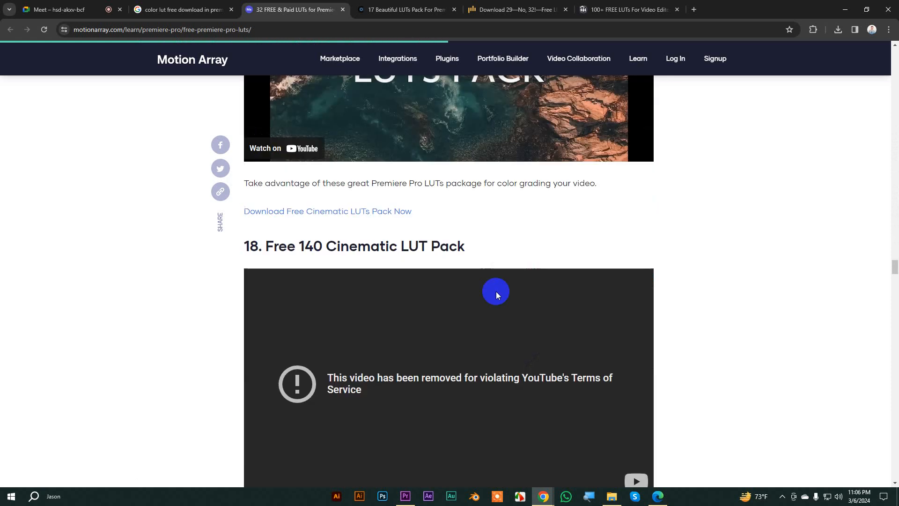
{"action": "scroll", "coordinate": [497, 293], "scroll_direction": "up", "scroll_amount": 5}
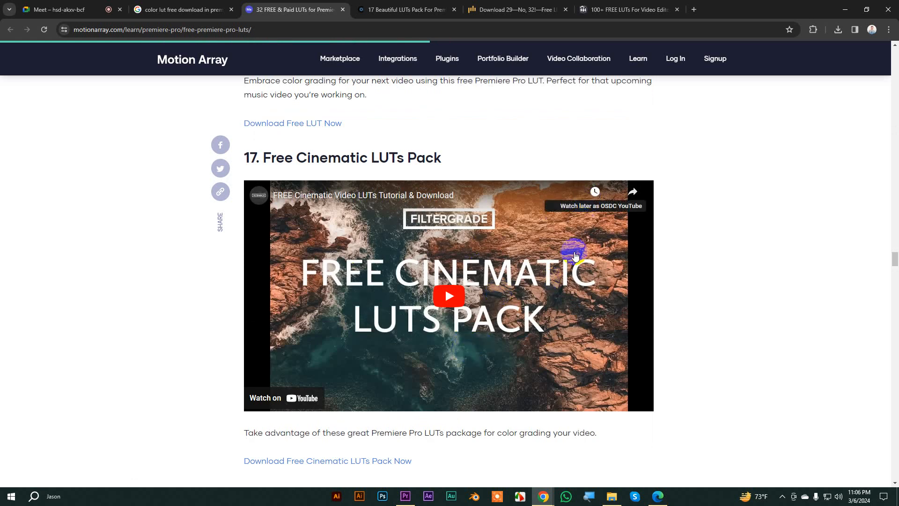
{"action": "scroll", "coordinate": [561, 296], "scroll_direction": "down", "scroll_amount": 1}
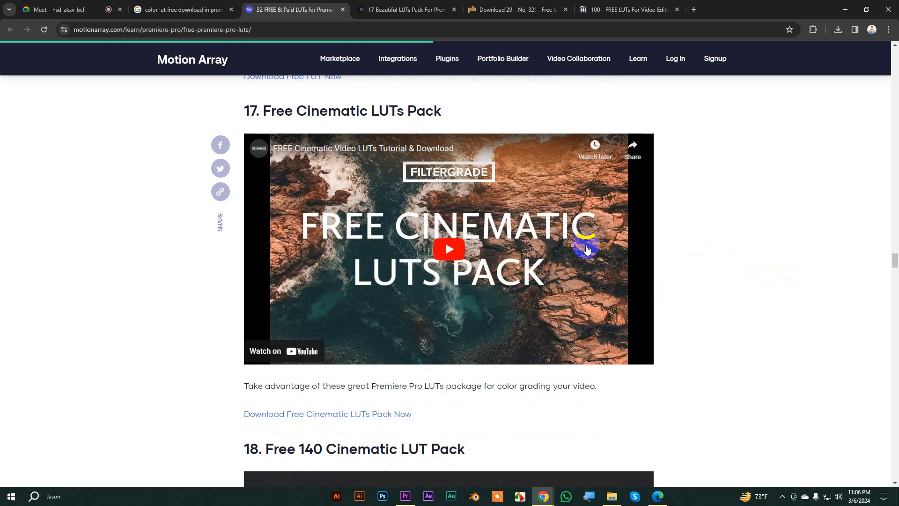
{"action": "scroll", "coordinate": [535, 267], "scroll_direction": "down", "scroll_amount": 7}
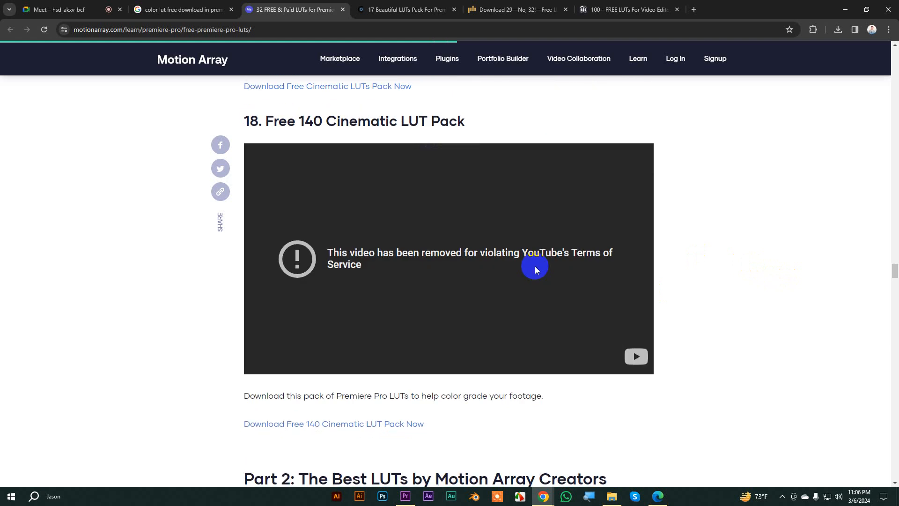
Step: Look through Part 2 of the Motion Array article as far as the Universal LUTs Pack
{"action": "scroll", "coordinate": [535, 269], "scroll_direction": "down", "scroll_amount": 17}
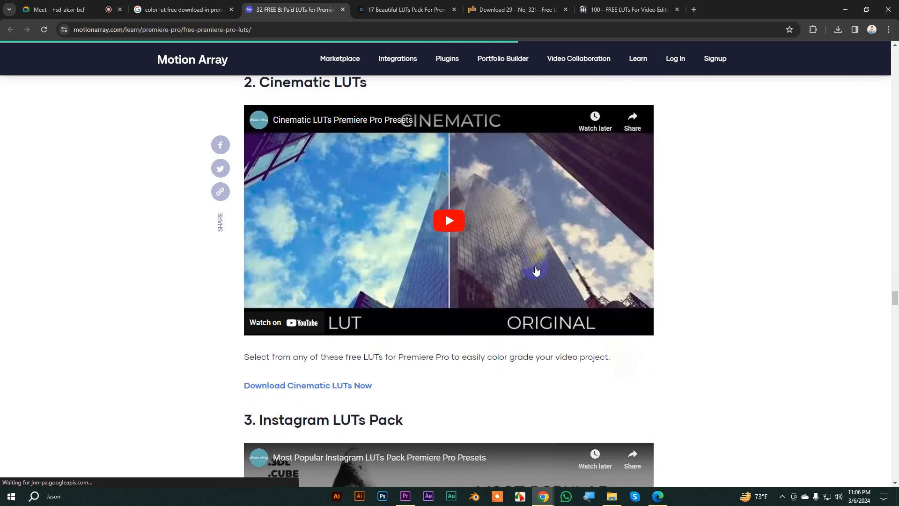
{"action": "scroll", "coordinate": [536, 270], "scroll_direction": "down", "scroll_amount": 20}
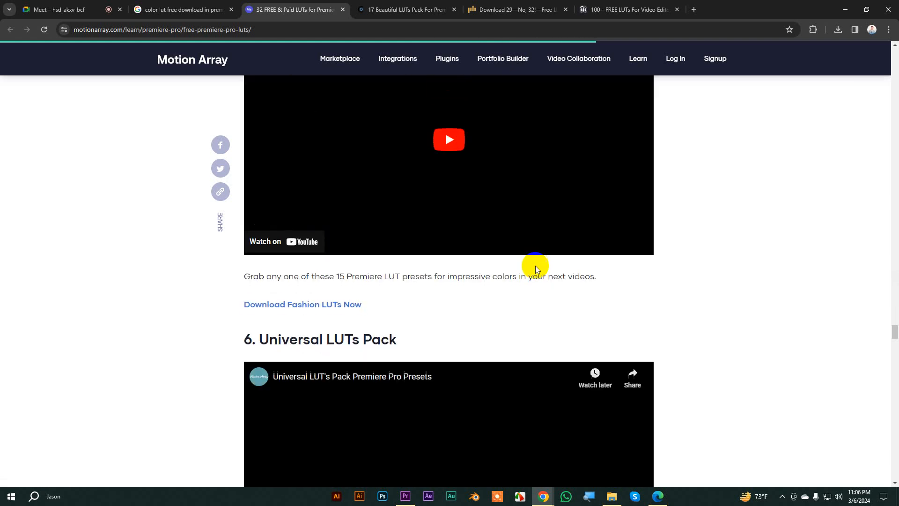
{"action": "scroll", "coordinate": [536, 265], "scroll_direction": "down", "scroll_amount": 6}
Step: Bring up the Designiscope LUT article, view its cover image enlarged, and close the enlarged view
{"action": "key", "text": "ctrl+Tab"}
{"action": "scroll", "coordinate": [558, 287], "scroll_direction": "down", "scroll_amount": 9}
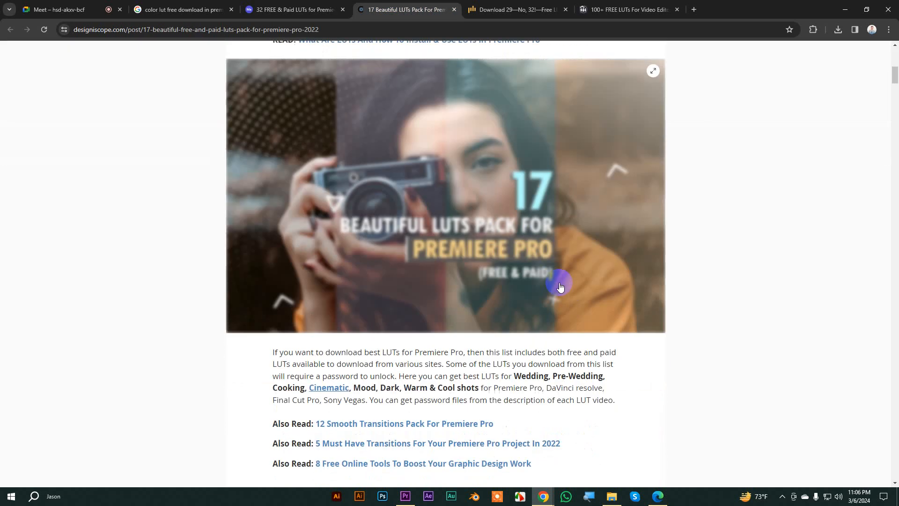
{"action": "scroll", "coordinate": [560, 286], "scroll_direction": "down", "scroll_amount": 7}
{"action": "scroll", "coordinate": [560, 286], "scroll_direction": "up", "scroll_amount": 8}
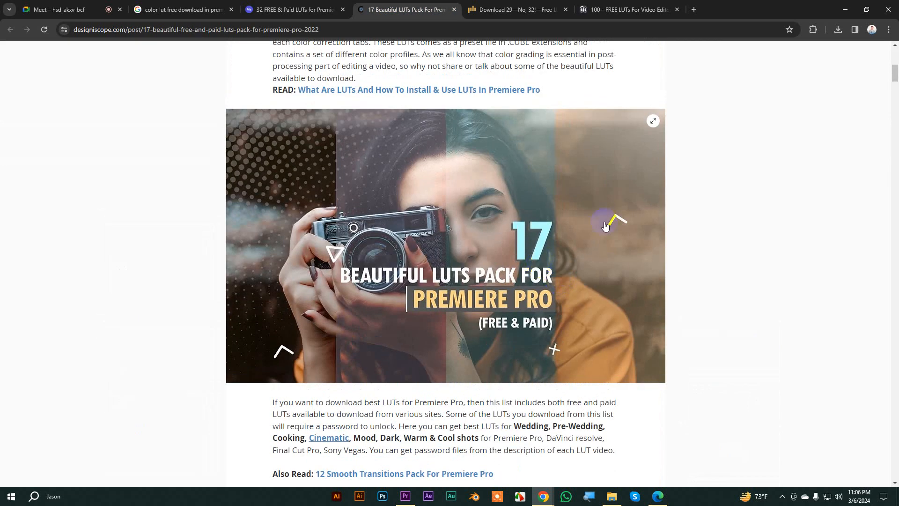
{"action": "left_click", "coordinate": [617, 220]}
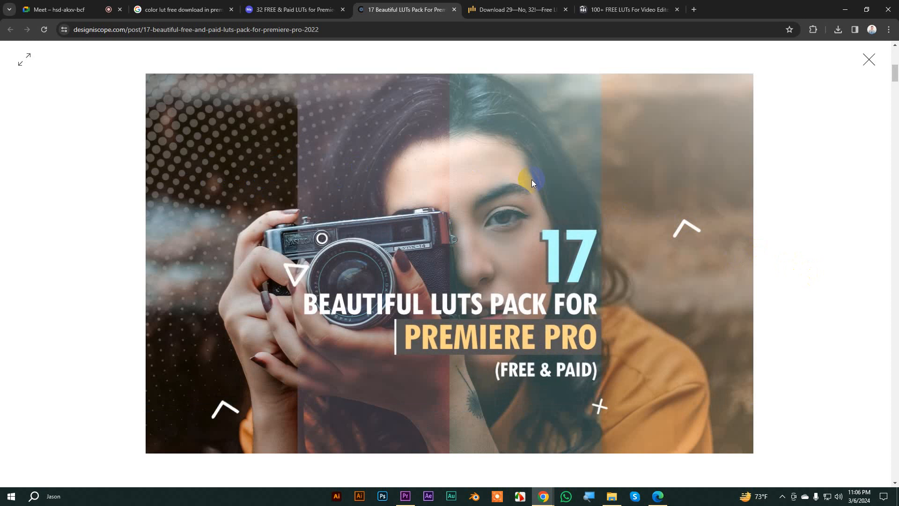
{"action": "left_click", "coordinate": [869, 60]}
Step: Examine the first LUT packs in the Designiscope list, from Grecian Ideal LUTs to Instagram LUTs Color Filters Preset
{"action": "scroll", "coordinate": [491, 333], "scroll_direction": "down", "scroll_amount": 5}
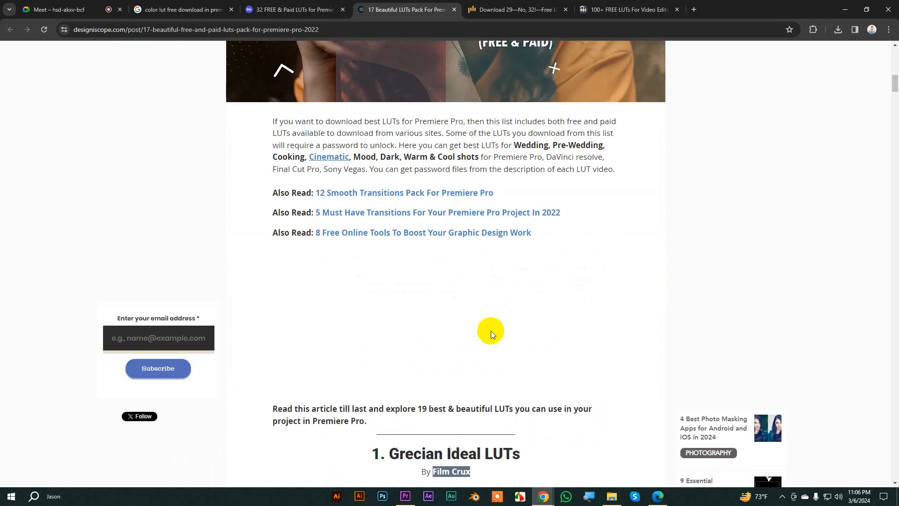
{"action": "scroll", "coordinate": [490, 334], "scroll_direction": "down", "scroll_amount": 10}
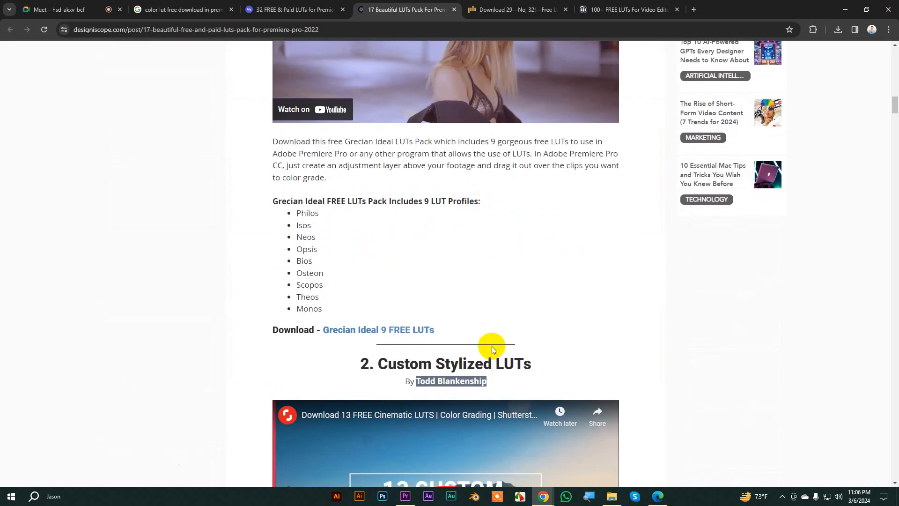
{"action": "scroll", "coordinate": [493, 347], "scroll_direction": "down", "scroll_amount": 18}
{"action": "scroll", "coordinate": [493, 346], "scroll_direction": "down", "scroll_amount": 11}
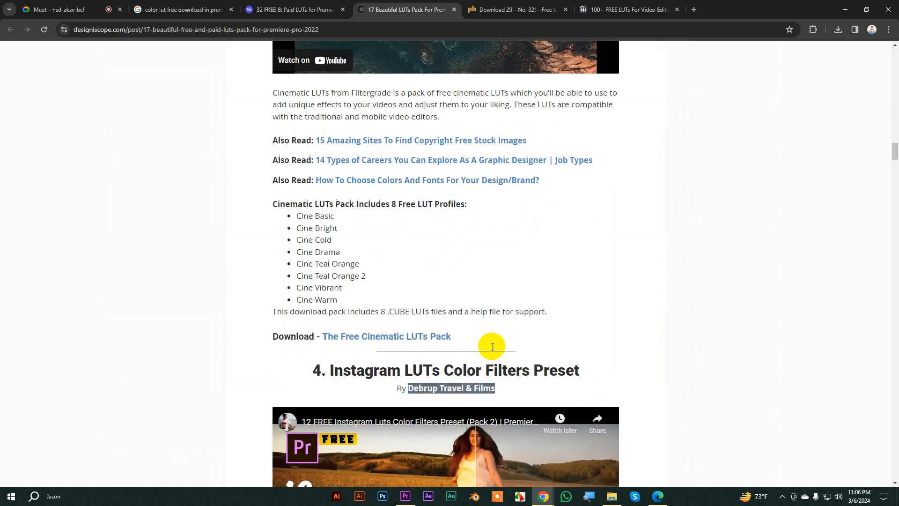
{"action": "scroll", "coordinate": [520, 370], "scroll_direction": "up", "scroll_amount": 5}
{"action": "scroll", "coordinate": [520, 370], "scroll_direction": "up", "scroll_amount": 8}
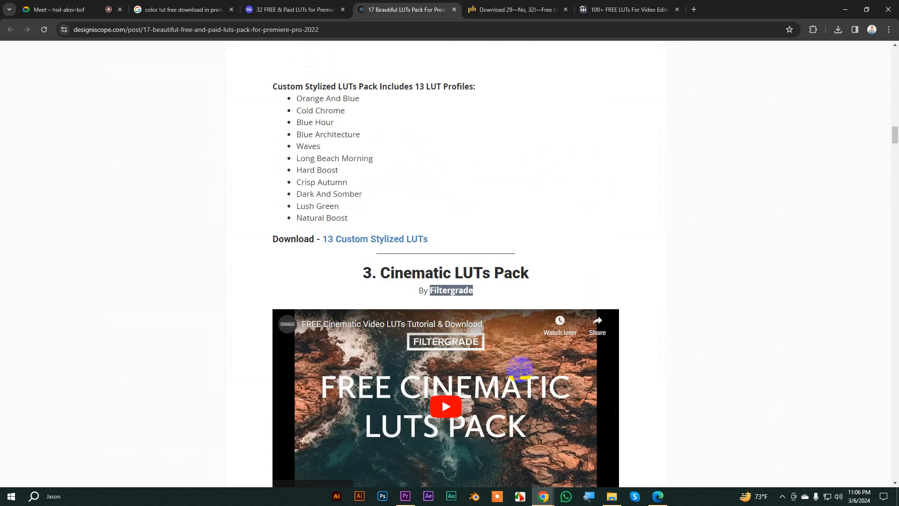
{"action": "scroll", "coordinate": [442, 397], "scroll_direction": "down", "scroll_amount": 1}
Step: Bring up PremiumBeat's "29 Free LUTs for Video" article and examine its first free LUT packs and download links
{"action": "left_click", "coordinate": [292, 6]}
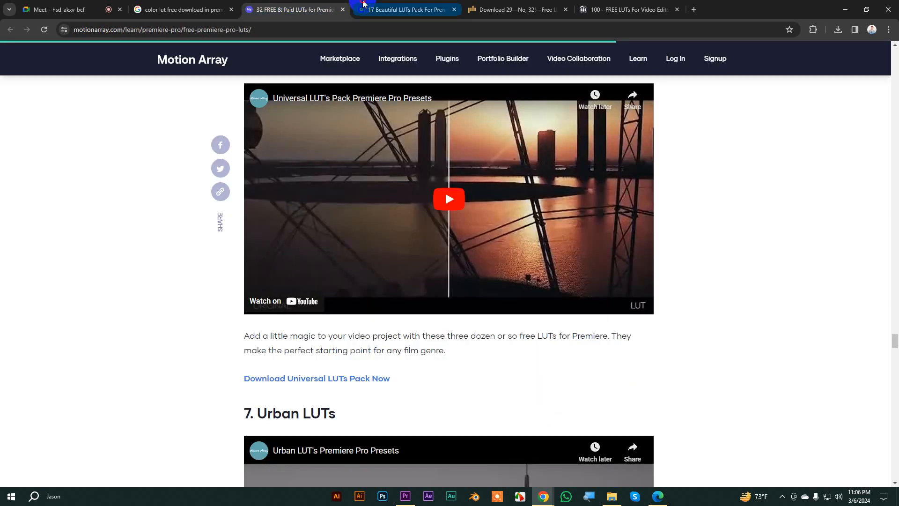
{"action": "left_click", "coordinate": [376, 8]}
{"action": "left_click", "coordinate": [517, 5]}
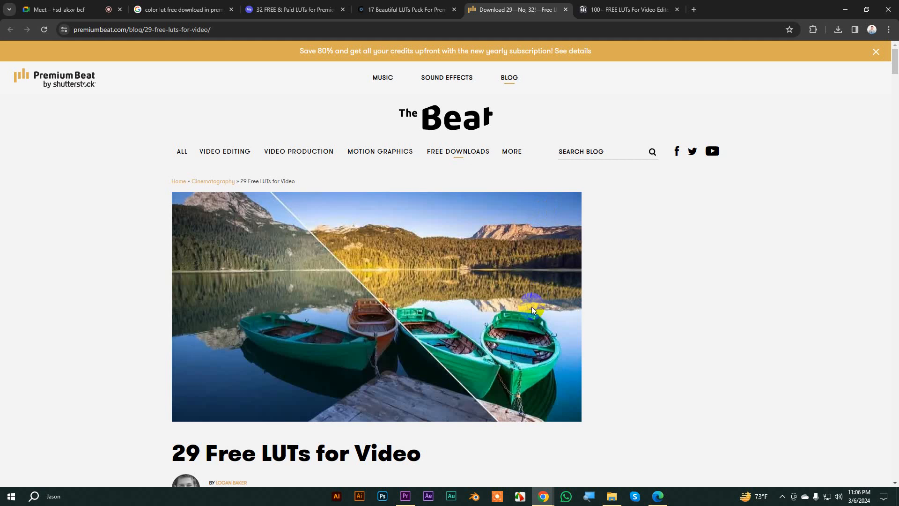
{"action": "scroll", "coordinate": [532, 306], "scroll_direction": "down", "scroll_amount": 2}
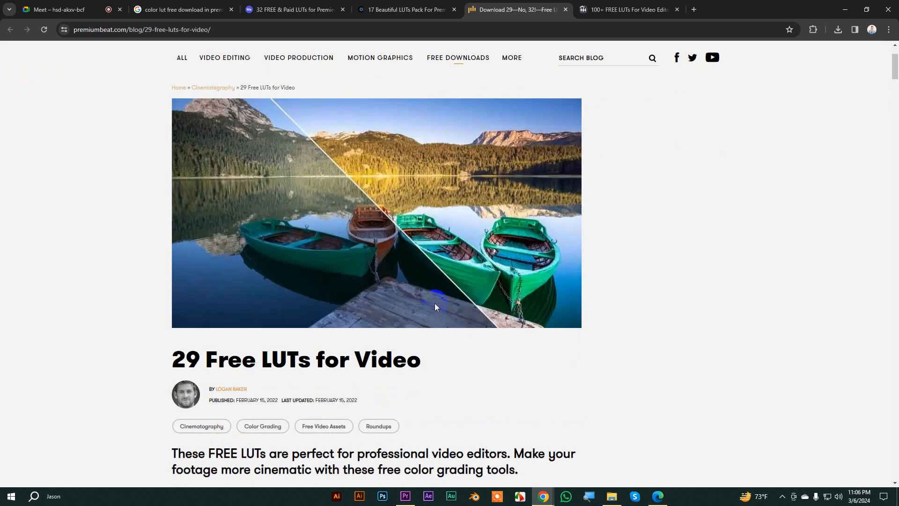
{"action": "scroll", "coordinate": [435, 307], "scroll_direction": "down", "scroll_amount": 20}
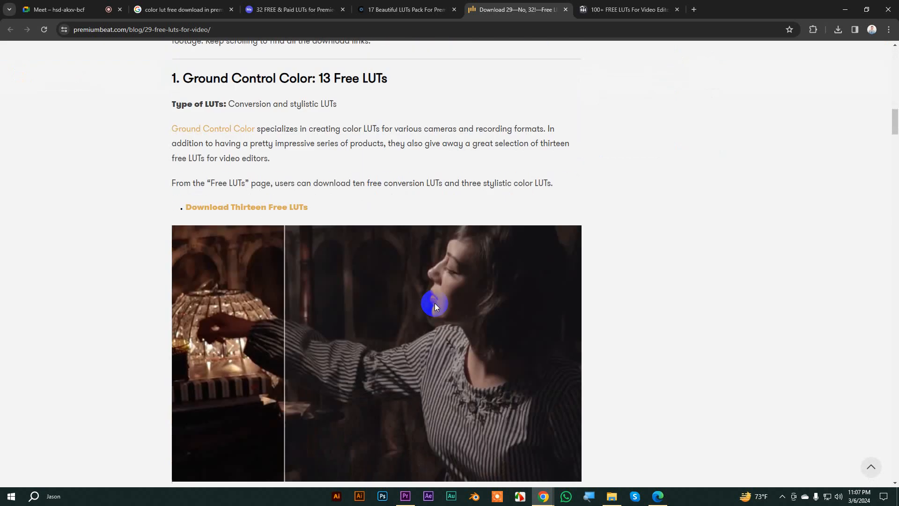
{"action": "scroll", "coordinate": [434, 307], "scroll_direction": "down", "scroll_amount": 2}
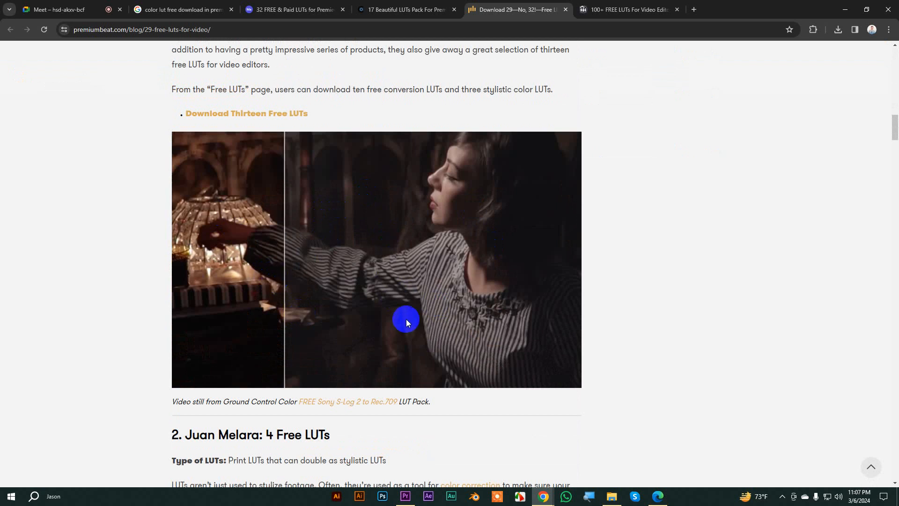
{"action": "scroll", "coordinate": [406, 316], "scroll_direction": "down", "scroll_amount": 13}
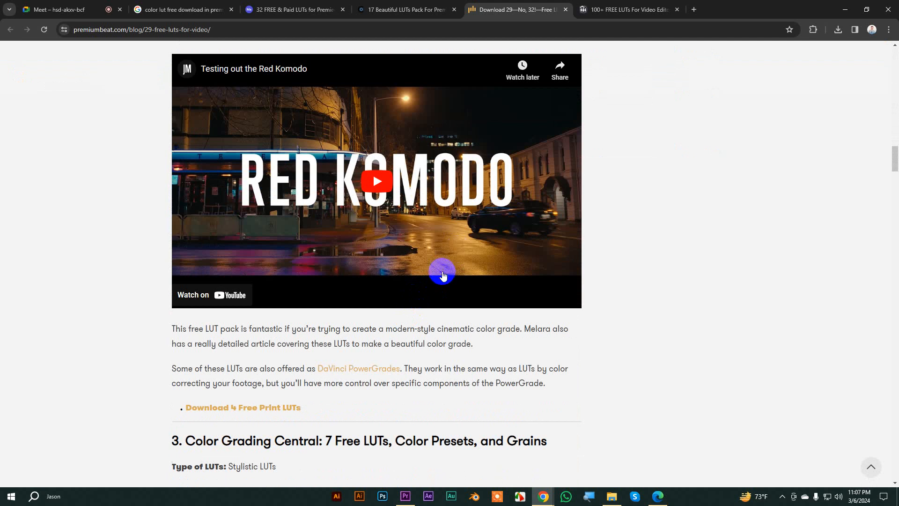
Step: Bring up the "100+ FREE LUTs For Video Editors" article, dismiss its pop-up, and examine its packs down to Motion Array's LUTs
{"action": "left_click", "coordinate": [628, 9]}
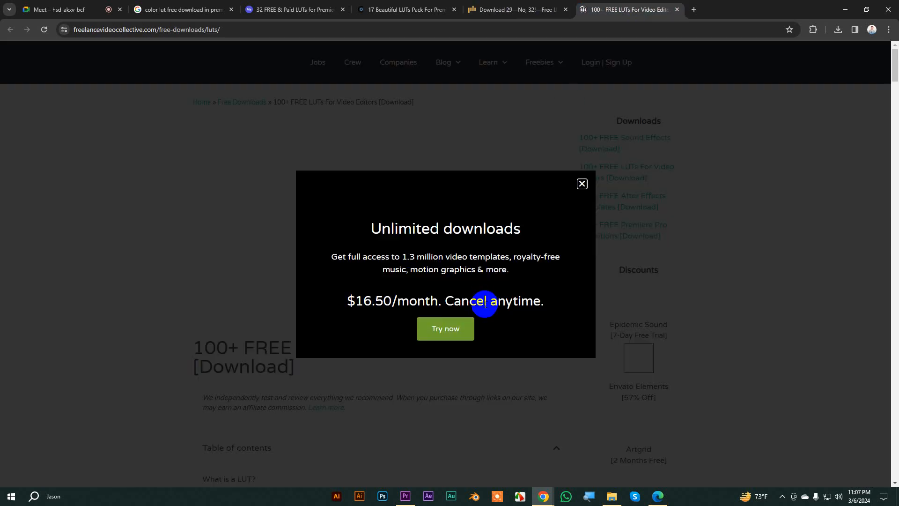
{"action": "scroll", "coordinate": [484, 301], "scroll_direction": "down", "scroll_amount": 4}
{"action": "left_click", "coordinate": [583, 183]}
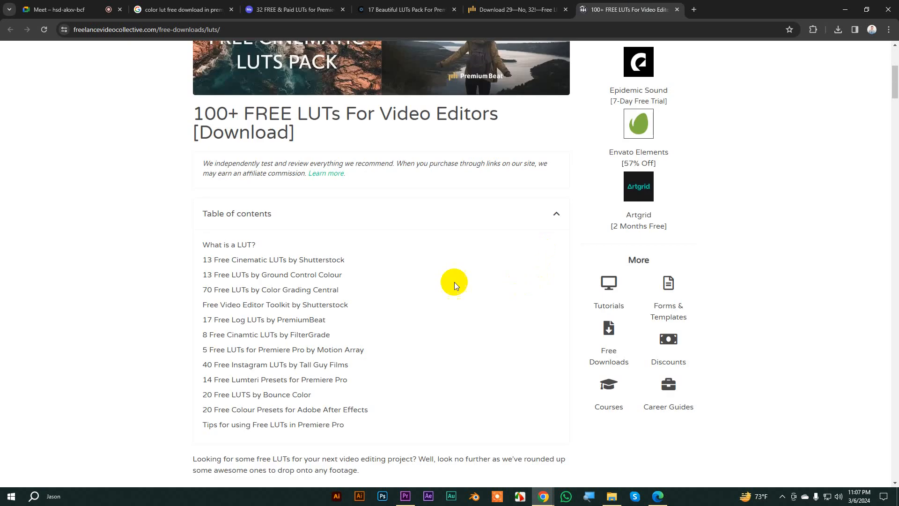
{"action": "scroll", "coordinate": [414, 274], "scroll_direction": "down", "scroll_amount": 13}
{"action": "scroll", "coordinate": [414, 280], "scroll_direction": "down", "scroll_amount": 5}
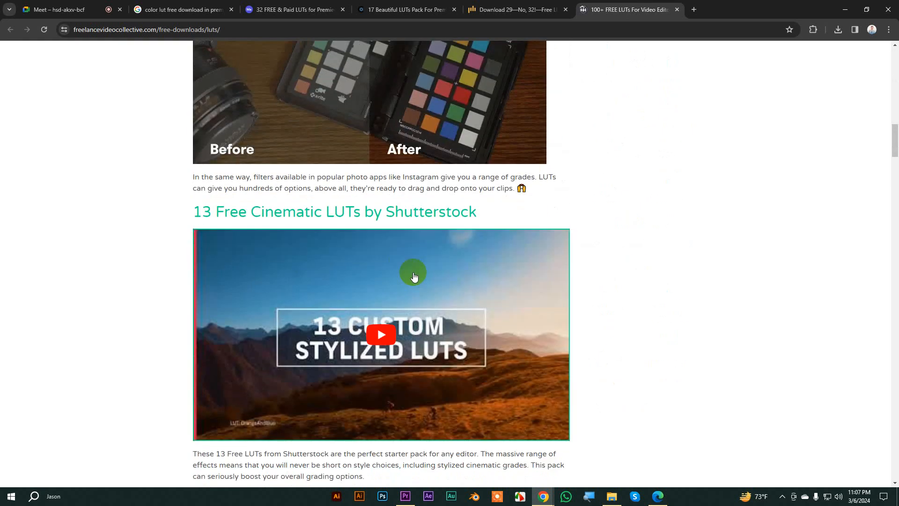
{"action": "scroll", "coordinate": [414, 275], "scroll_direction": "down", "scroll_amount": 9}
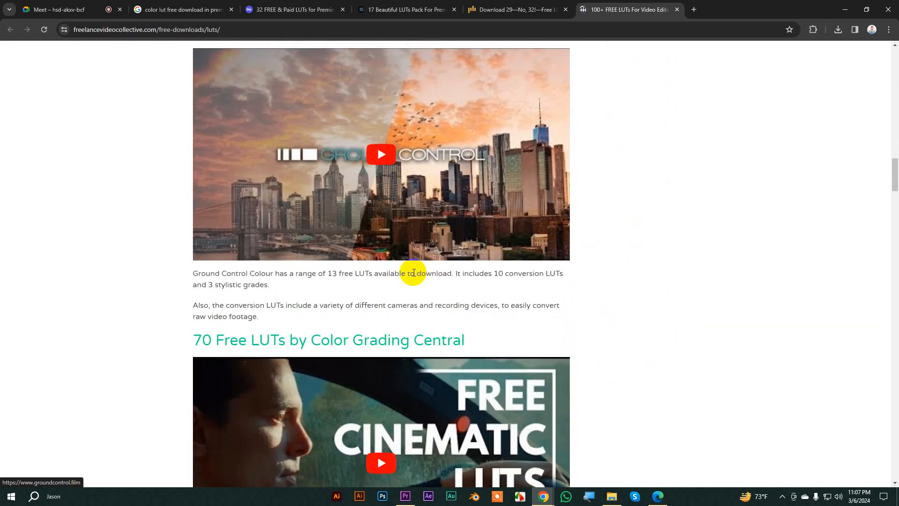
{"action": "scroll", "coordinate": [414, 274], "scroll_direction": "down", "scroll_amount": 20}
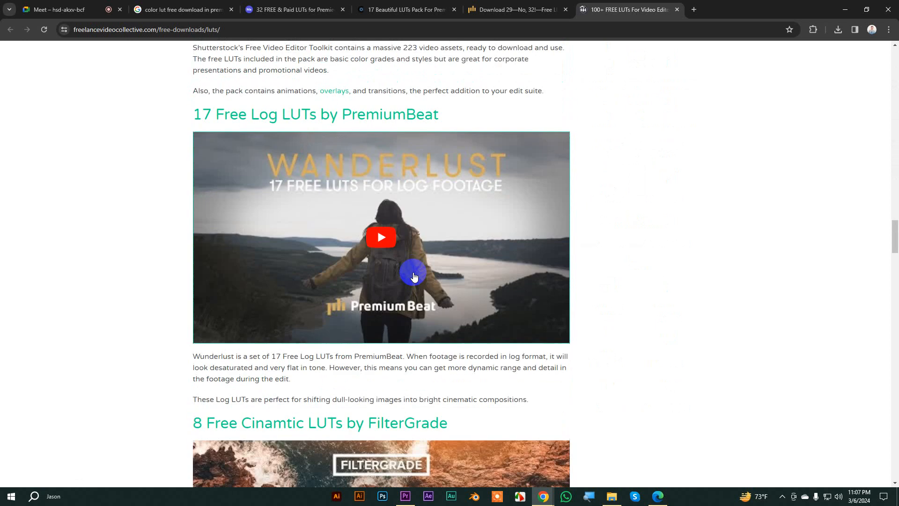
{"action": "scroll", "coordinate": [412, 272], "scroll_direction": "down", "scroll_amount": 5}
{"action": "scroll", "coordinate": [412, 272], "scroll_direction": "up", "scroll_amount": 6}
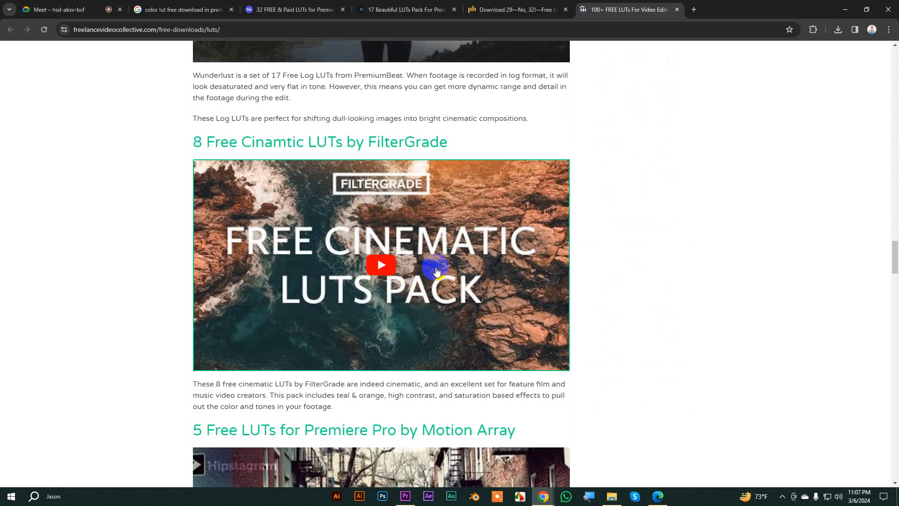
{"action": "scroll", "coordinate": [436, 271], "scroll_direction": "down", "scroll_amount": 2}
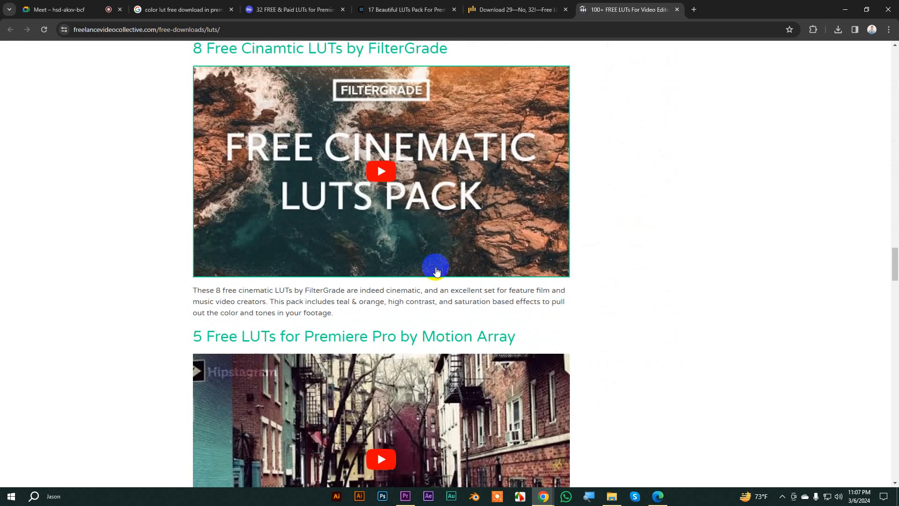
Step: Close all the LUT article pages and the Google search results, keeping only the Meet call open
{"action": "middle_click", "coordinate": [634, 5]}
{"action": "key", "text": "ctrl+w"}
{"action": "key", "text": "ctrl+w"}
{"action": "key", "text": "ctrl+w"}
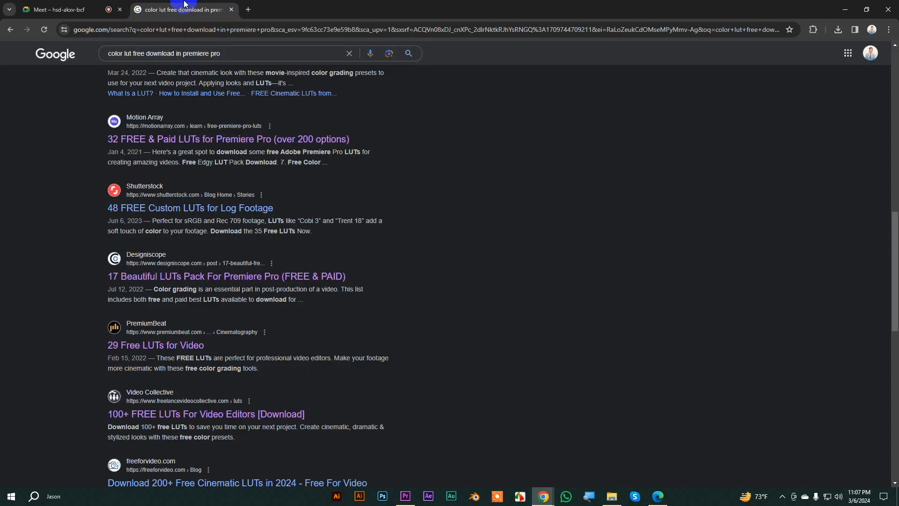
{"action": "middle_click", "coordinate": [184, 4]}
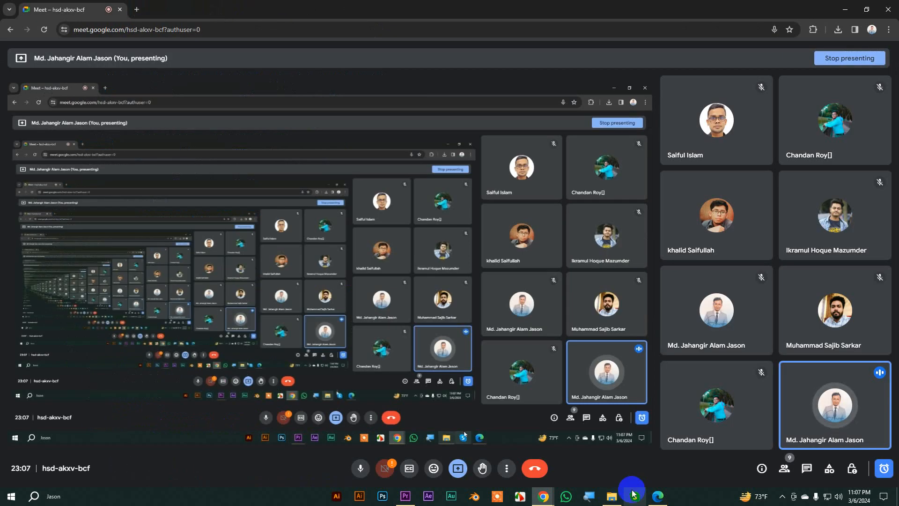
Step: Switch to Premiere Pro and bring up the Untitled project's media list in place of the effects list
{"action": "left_click", "coordinate": [612, 496]}
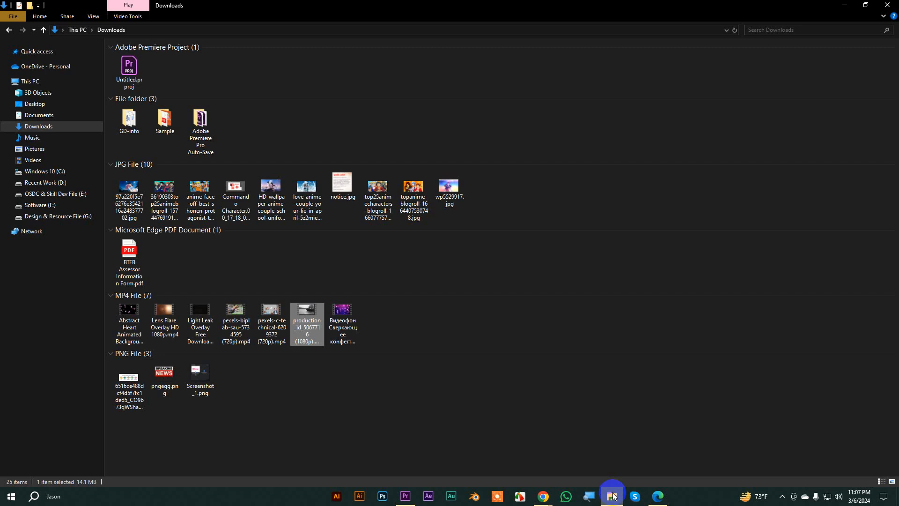
{"action": "left_click", "coordinate": [612, 495]}
{"action": "left_click", "coordinate": [406, 495]}
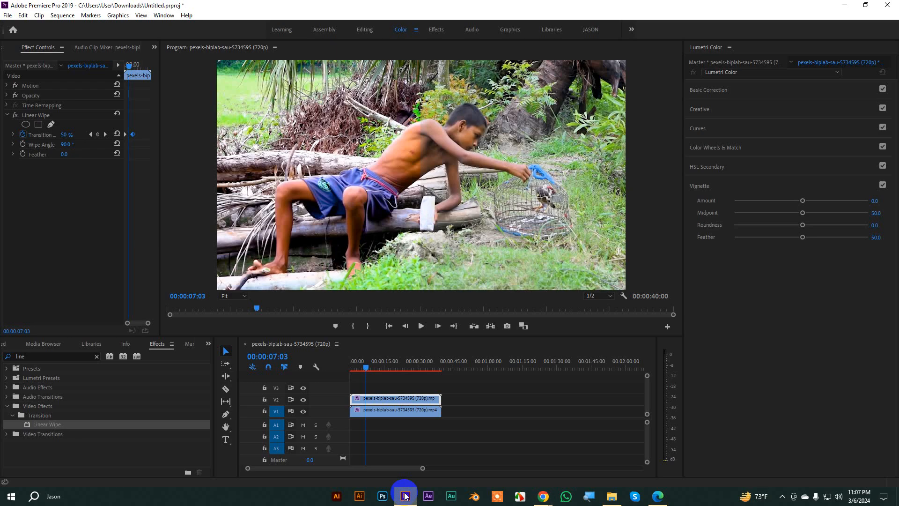
{"action": "left_click", "coordinate": [207, 345]}
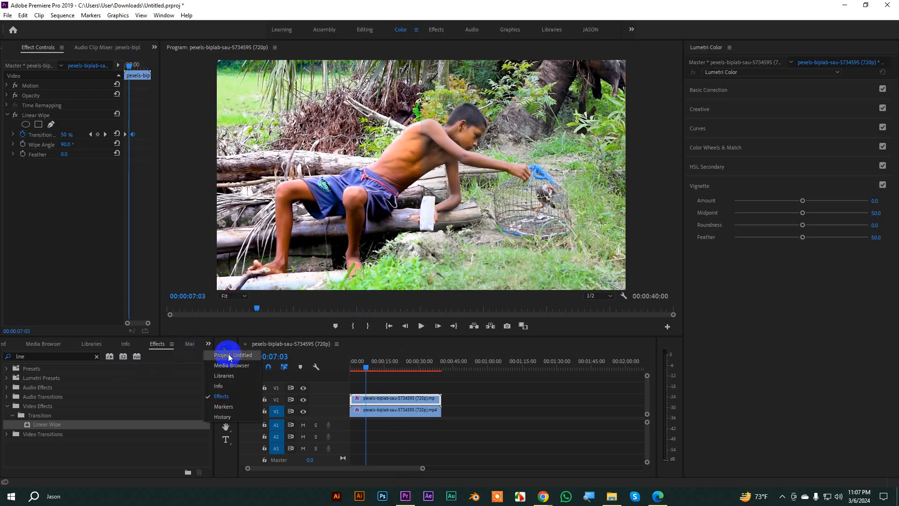
{"action": "left_click", "coordinate": [228, 355]}
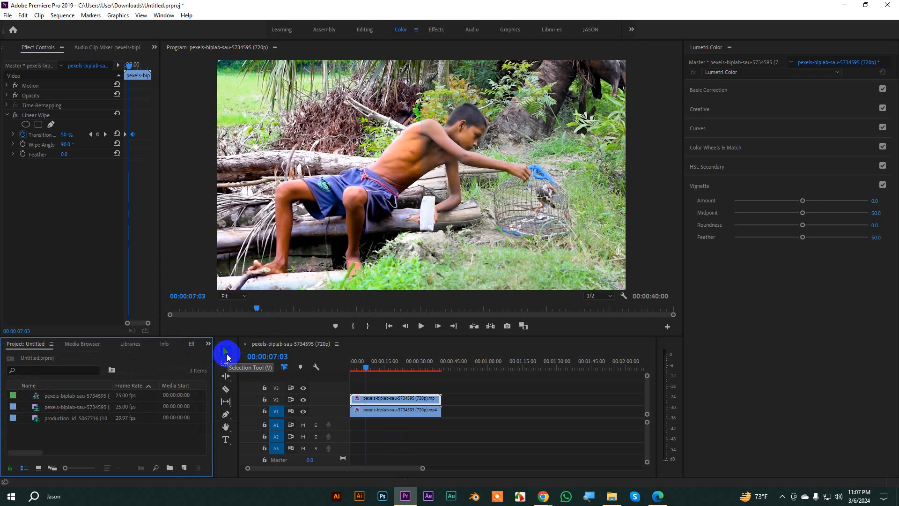
Step: Delete the upper clip with the Linear Wipe effect from track V2 of the timeline
{"action": "left_click", "coordinate": [479, 414]}
{"action": "left_click", "coordinate": [479, 414]}
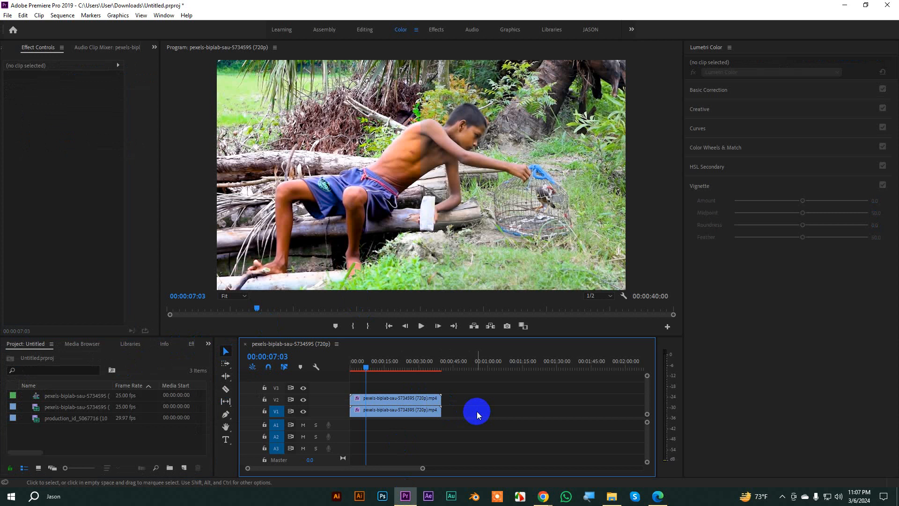
{"action": "left_click", "coordinate": [394, 399]}
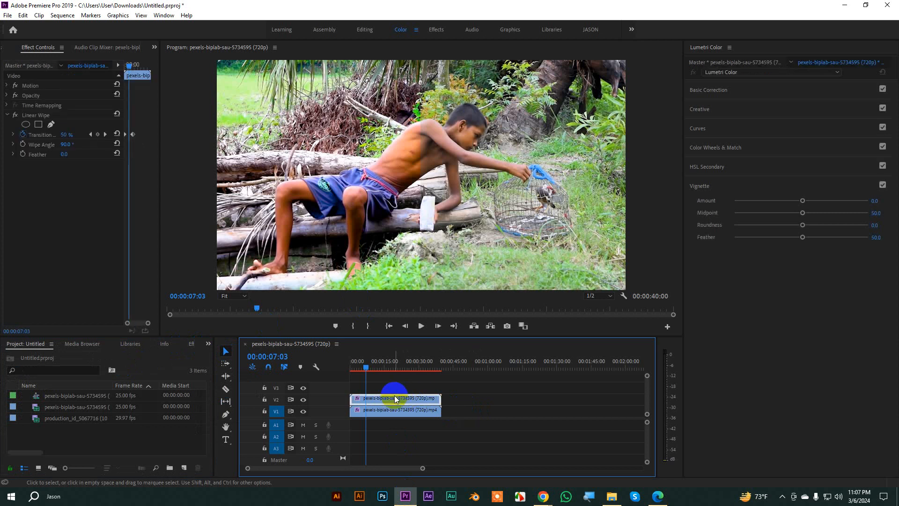
{"action": "key", "text": "Delete"}
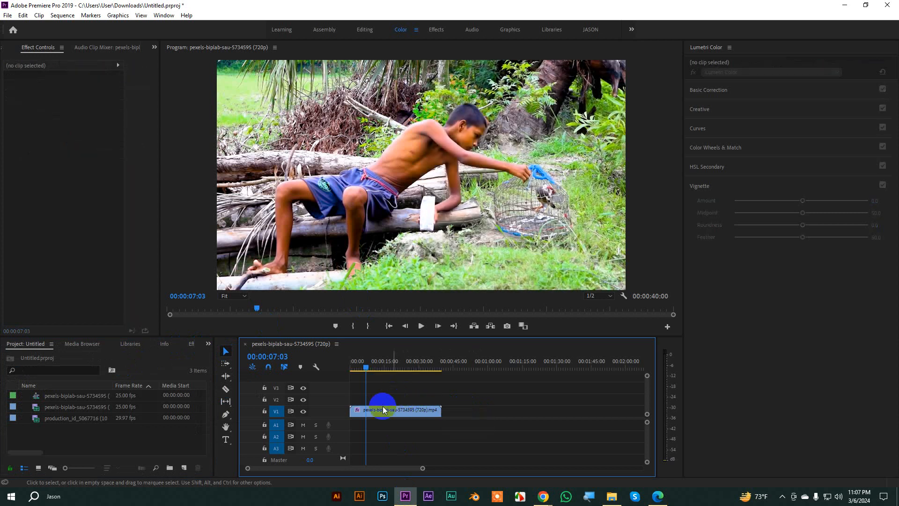
Step: Turn off the Lumetri Color effect on the remaining clip on track V1
{"action": "left_click", "coordinate": [380, 417]}
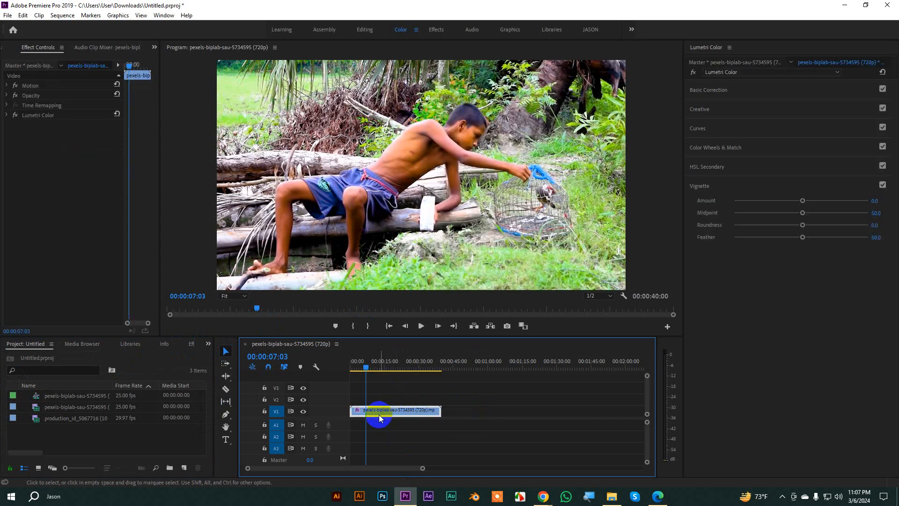
{"action": "left_click", "coordinate": [26, 116]}
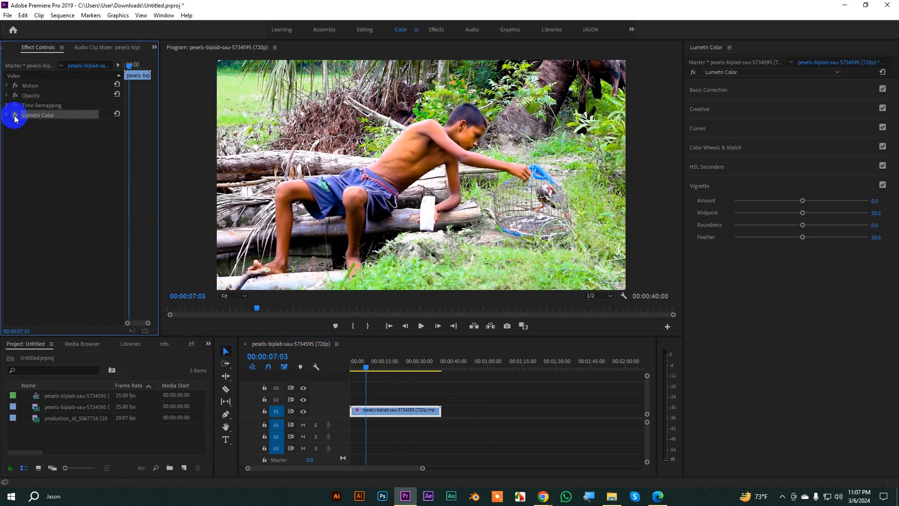
{"action": "left_click", "coordinate": [16, 115]}
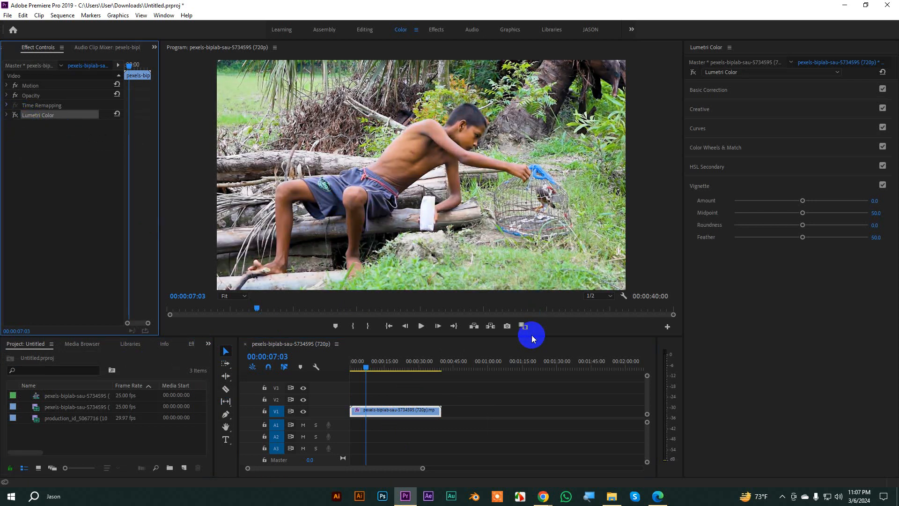
Step: Create a 1280 × 720, 25.00 fps adjustment layer with square pixels and place it on V2, spanning the whole V1 clip
{"action": "left_click_drag", "start_coordinate": [534, 336], "coordinate": [524, 241]}
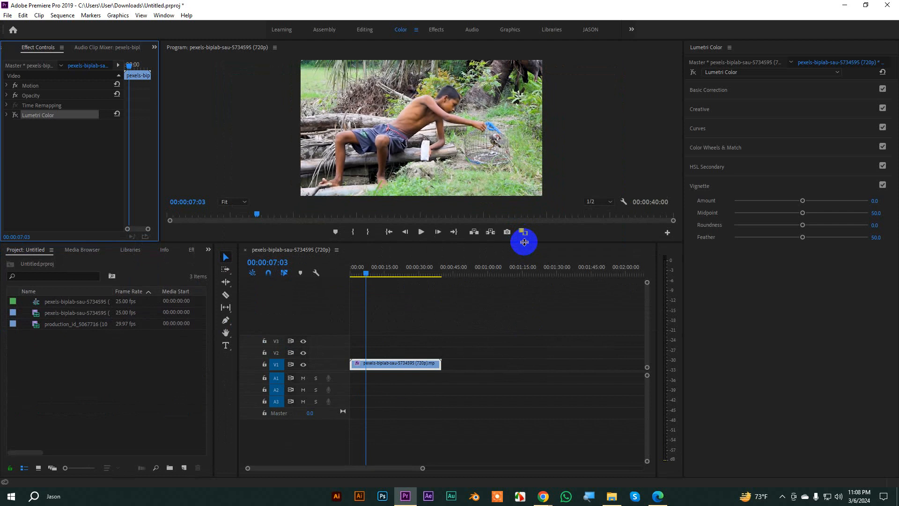
{"action": "left_click_drag", "start_coordinate": [214, 334], "coordinate": [258, 334]}
{"action": "left_click", "coordinate": [228, 467]}
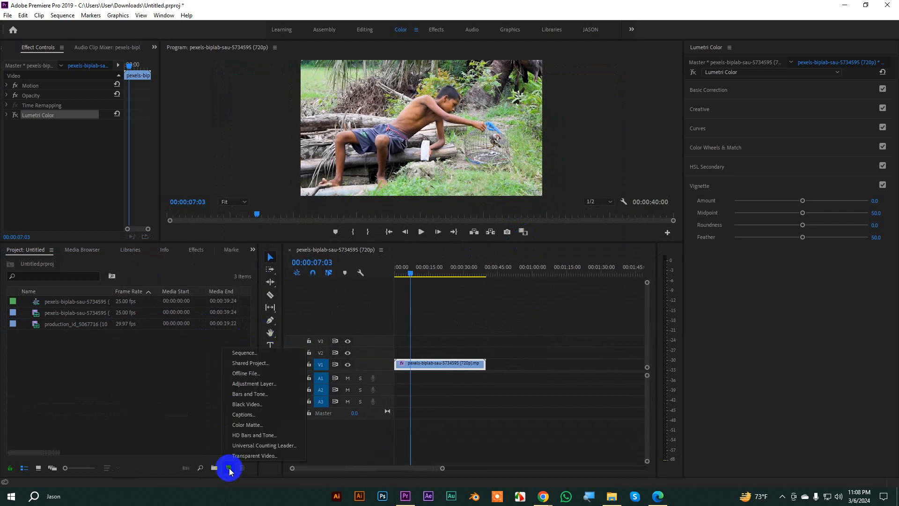
{"action": "left_click", "coordinate": [253, 383]}
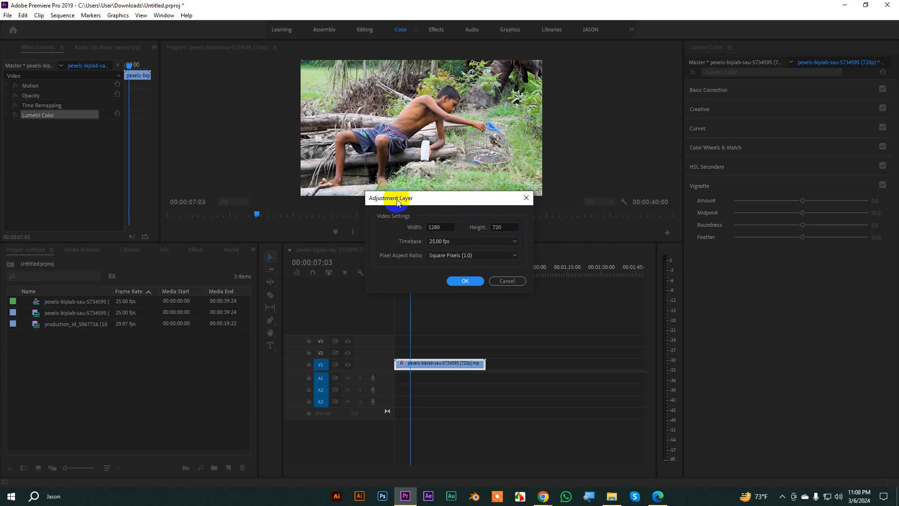
{"action": "left_click", "coordinate": [457, 282]}
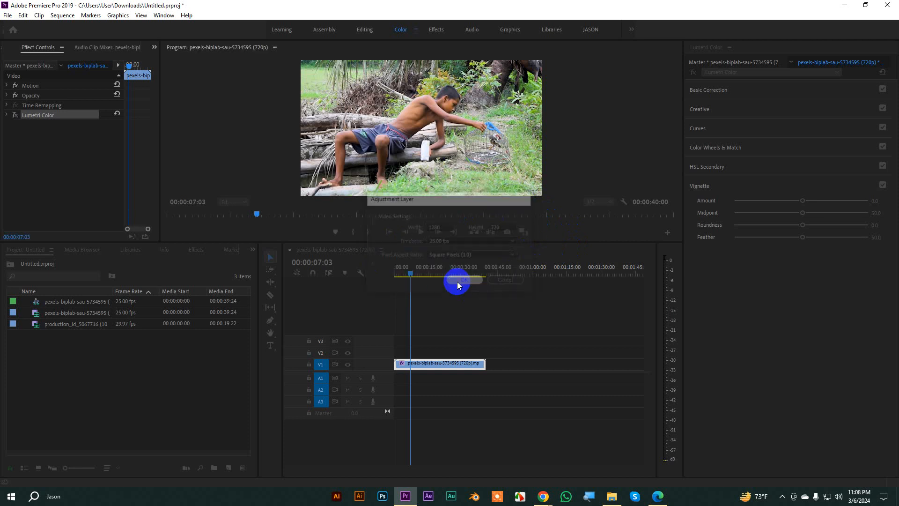
{"action": "left_click_drag", "start_coordinate": [49, 301], "coordinate": [486, 349]}
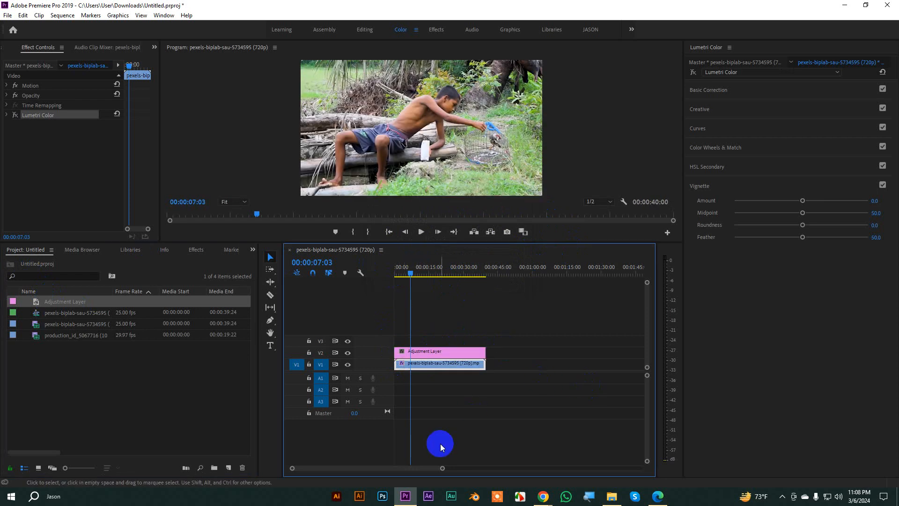
{"action": "left_click_drag", "start_coordinate": [443, 469], "coordinate": [482, 466]}
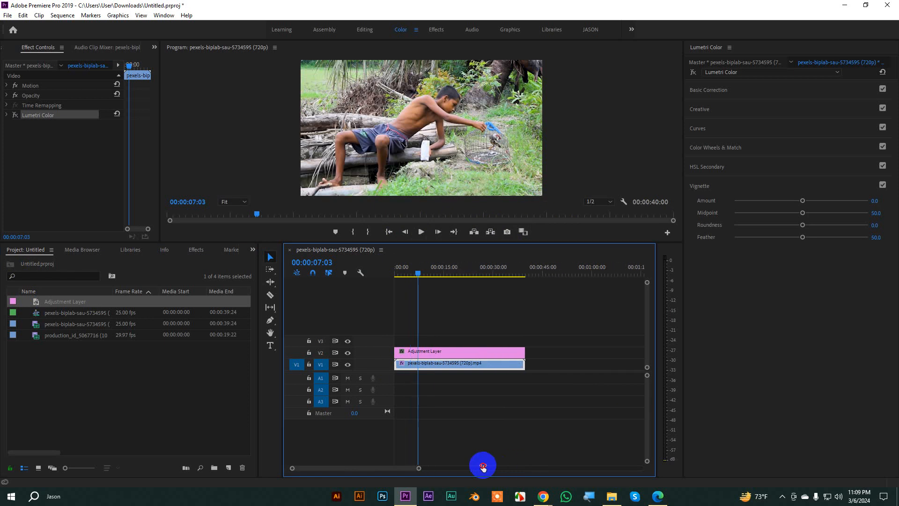
Step: Select the adjustment layer on V2 and expand its Basic Correction settings in Lumetri Color
{"action": "left_click", "coordinate": [455, 353]}
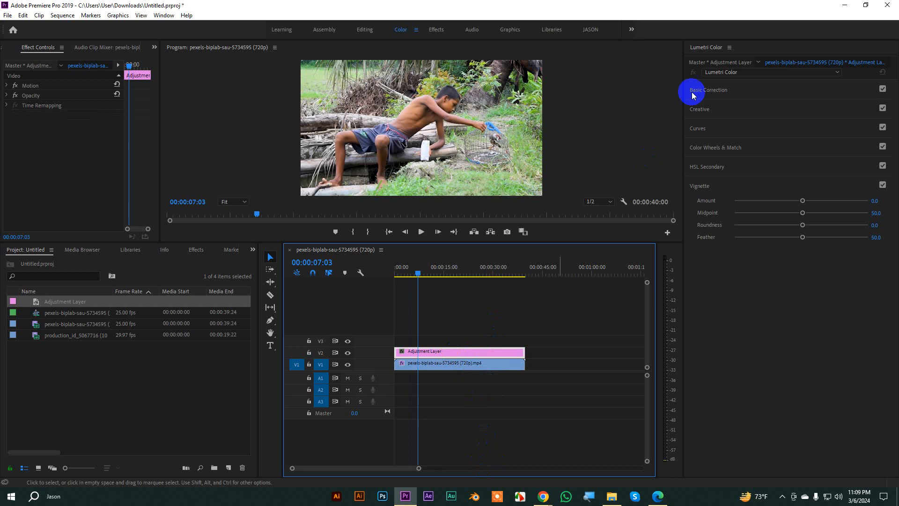
{"action": "left_click", "coordinate": [727, 73]}
{"action": "left_click", "coordinate": [733, 75]}
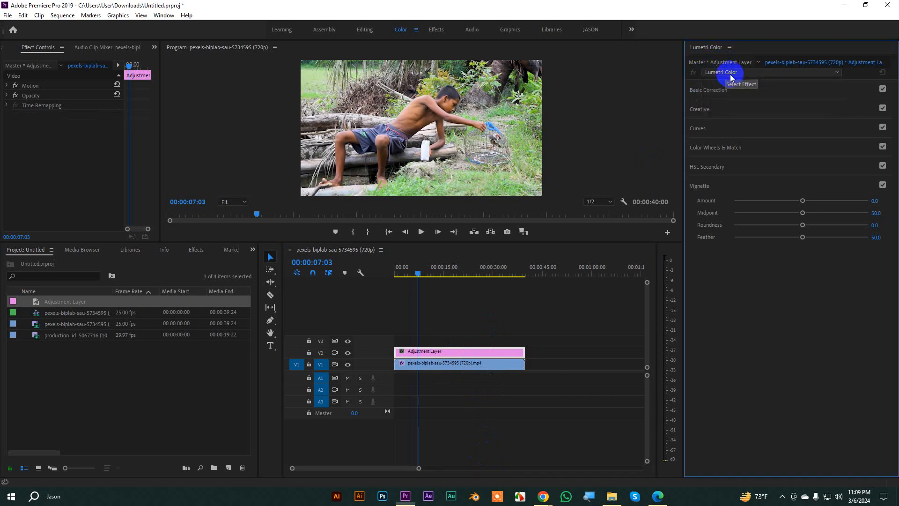
{"action": "left_click", "coordinate": [696, 91]}
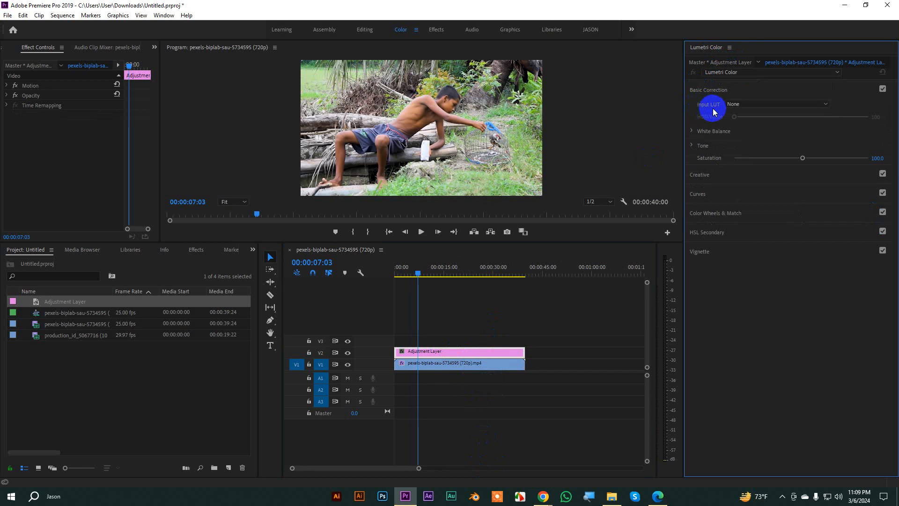
{"action": "left_click", "coordinate": [732, 106]}
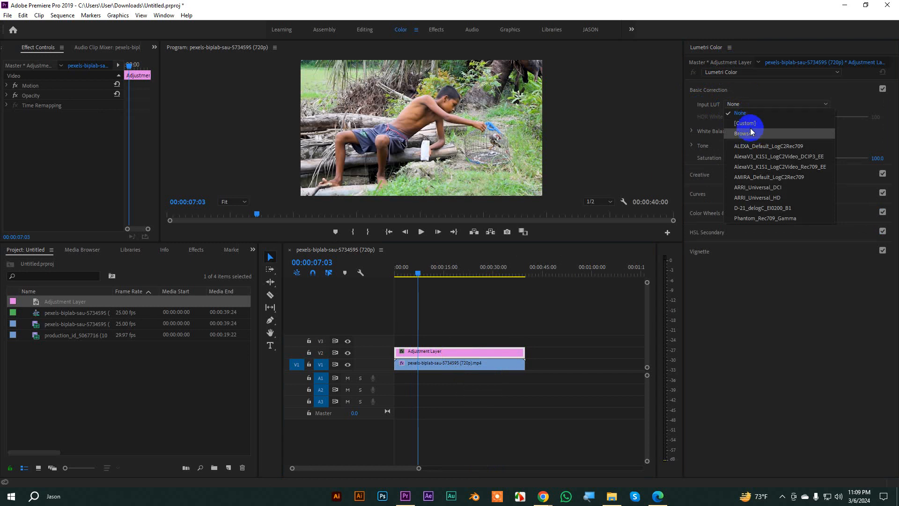
{"action": "left_click", "coordinate": [725, 127]}
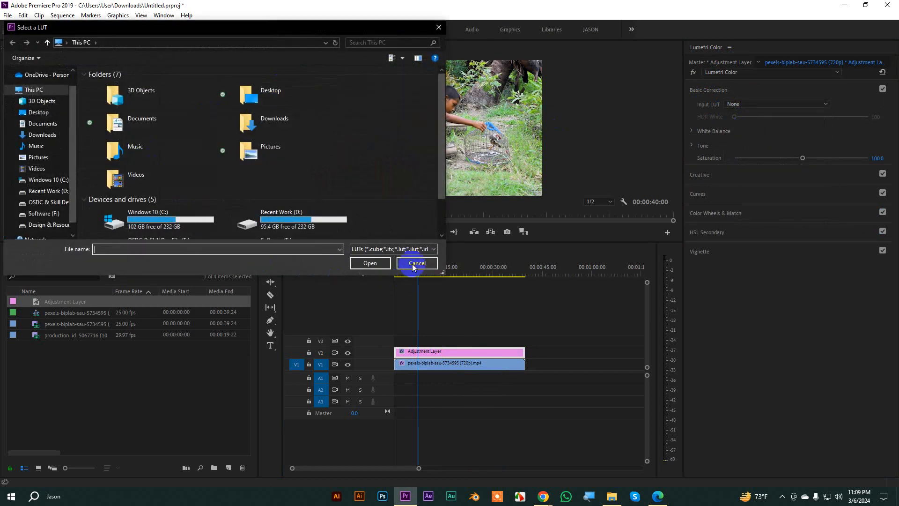
{"action": "left_click", "coordinate": [413, 264]}
{"action": "left_click", "coordinate": [738, 104]}
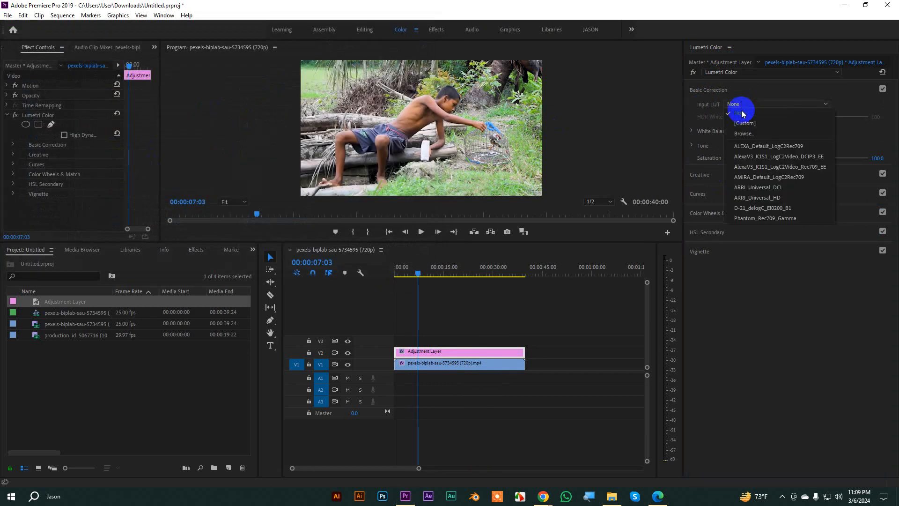
{"action": "left_click", "coordinate": [745, 135]}
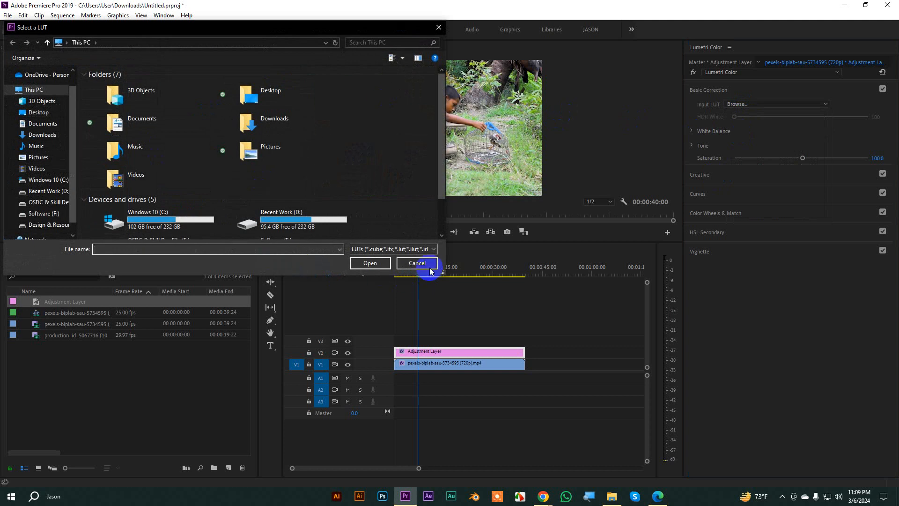
{"action": "key", "text": "Escape"}
Step: Enlarge the program preview and set the adjustment layer's Input LUT to ALEXA_Default_LogC2Rec709
{"action": "left_click", "coordinate": [759, 103]}
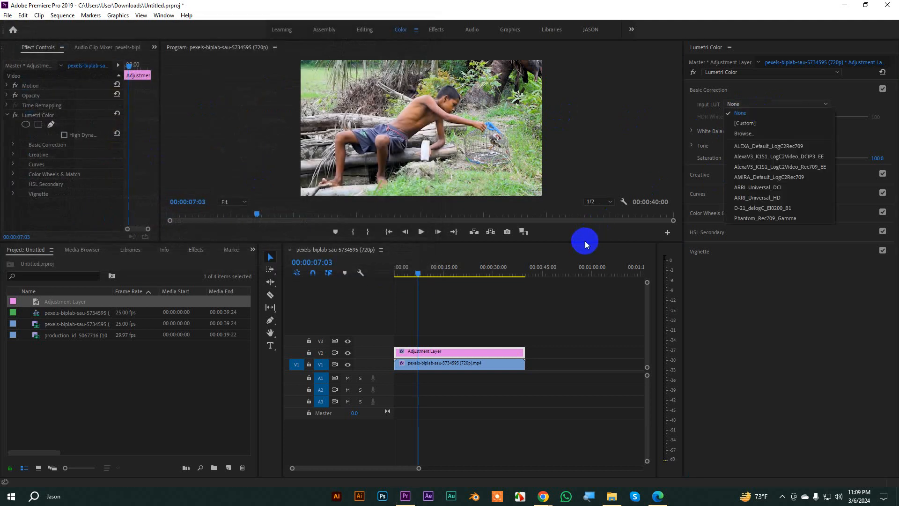
{"action": "left_click_drag", "start_coordinate": [587, 243], "coordinate": [592, 393]}
{"action": "left_click", "coordinate": [737, 104]}
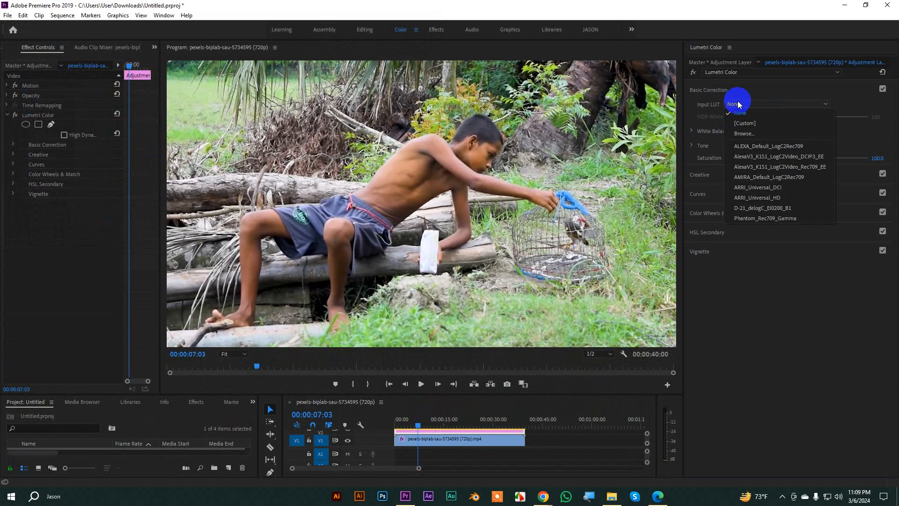
{"action": "left_click", "coordinate": [760, 147]}
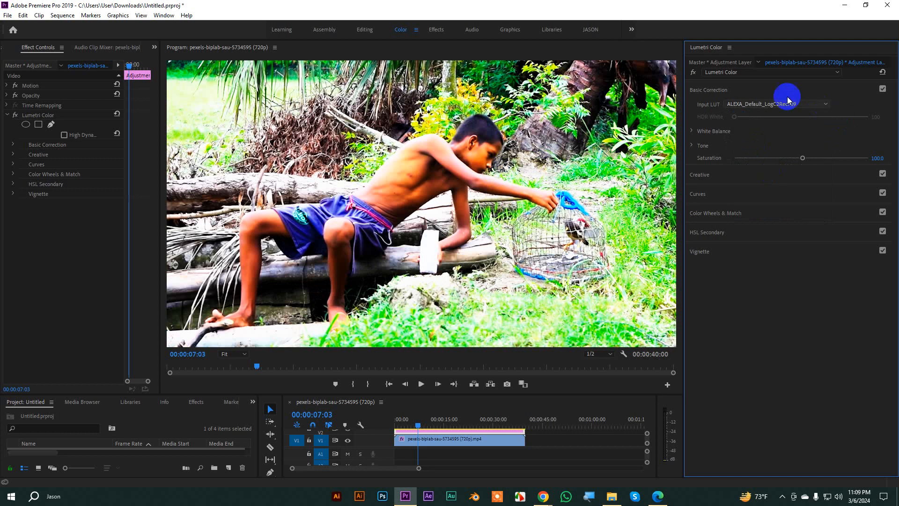
Step: Try AlexaV3_K1S1_LogC2Video_DCIP3_EE, AlexaV3_K1S1_LogC2Video_Rec709_EE, AMIRA_Default_LogC2Rec709 and ARRI_Universal_DCI in turn as the adjustment layer's Input LUT
{"action": "left_click", "coordinate": [763, 104]}
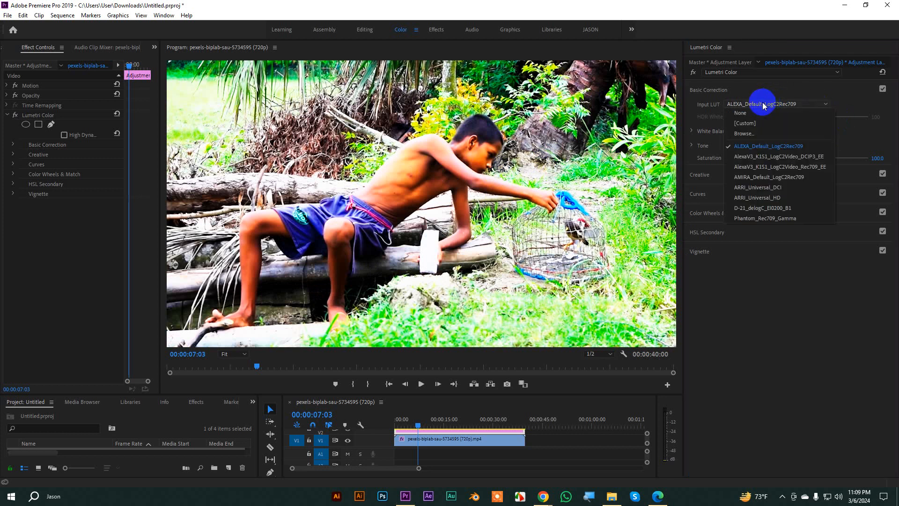
{"action": "left_click", "coordinate": [763, 156]}
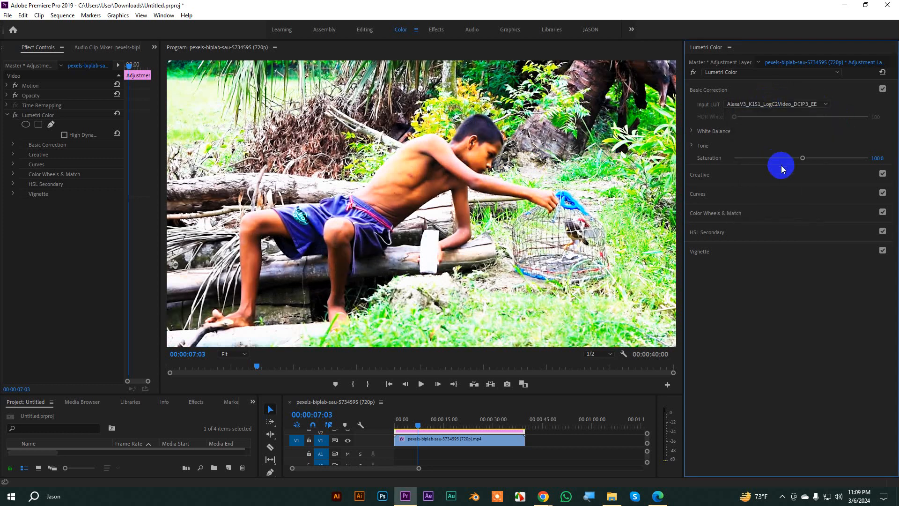
{"action": "left_click", "coordinate": [754, 104]}
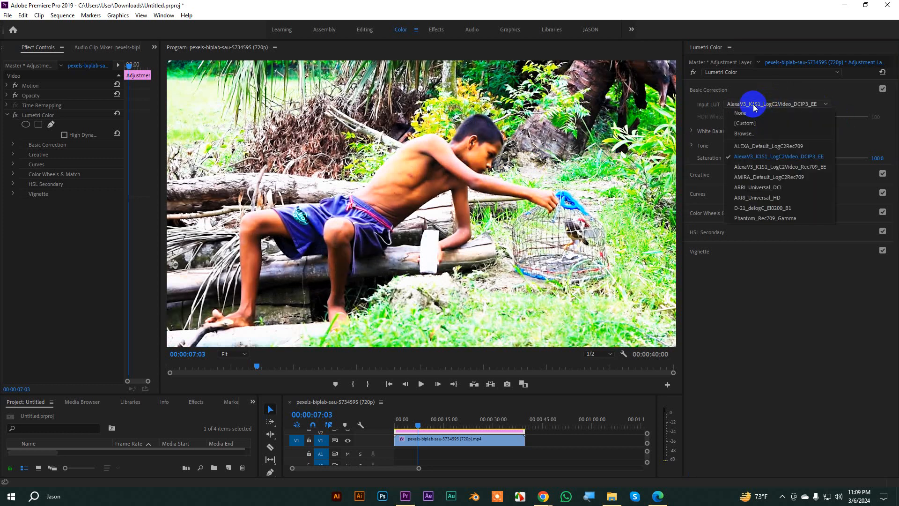
{"action": "left_click", "coordinate": [746, 167]}
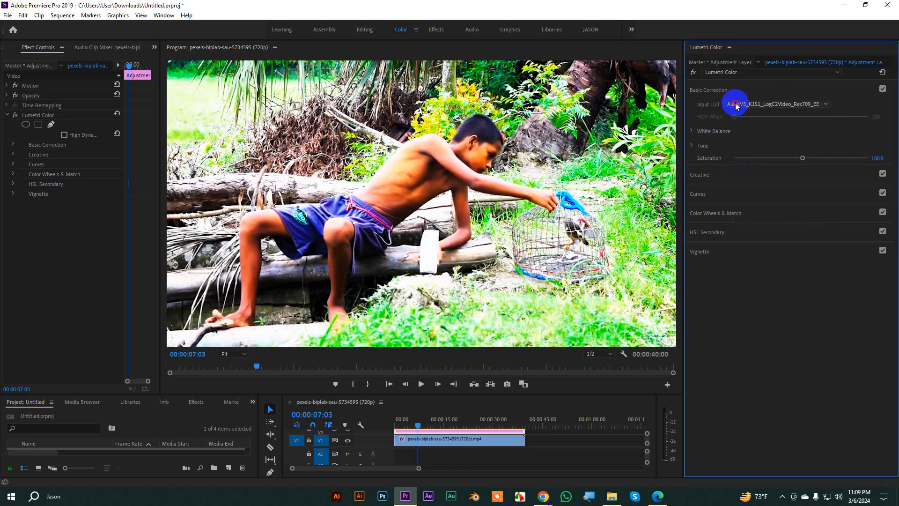
{"action": "left_click", "coordinate": [735, 105]}
{"action": "left_click", "coordinate": [749, 177]}
{"action": "left_click", "coordinate": [746, 108]}
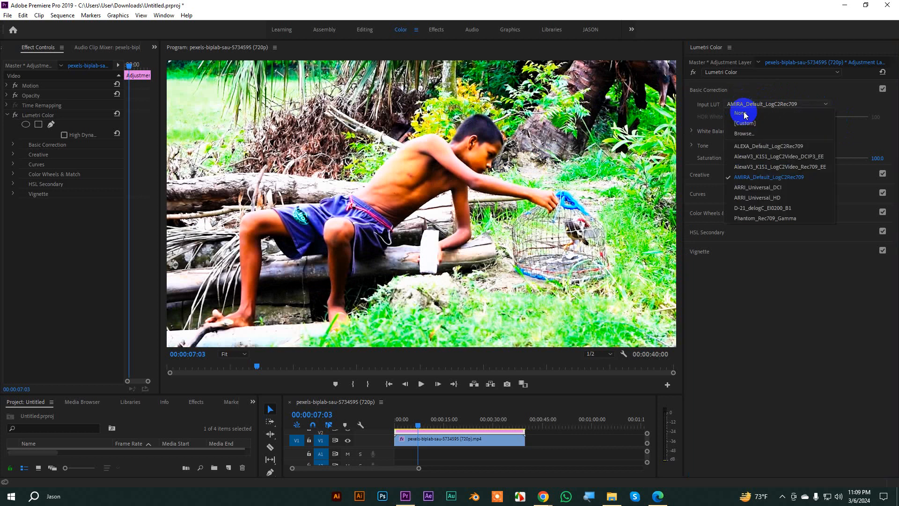
{"action": "left_click", "coordinate": [755, 186]}
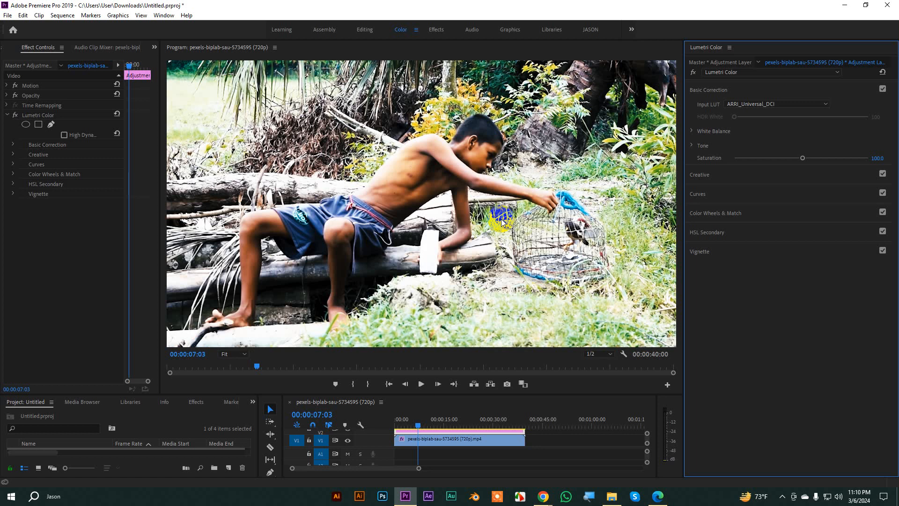
Step: Try ARRI_Universal_HD, D-21_delogC_EI0200_B1 and Phantom_Rec709_Gamma in turn as the adjustment layer's Input LUT
{"action": "left_click", "coordinate": [748, 104]}
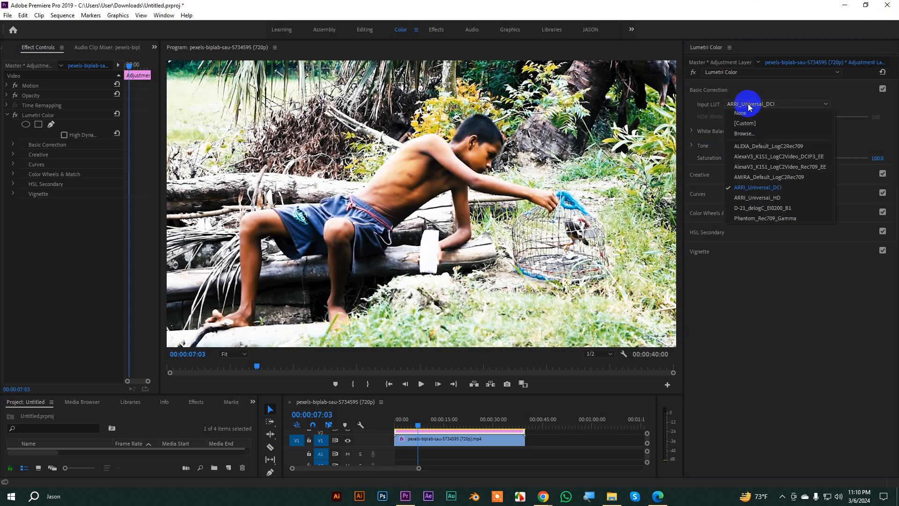
{"action": "left_click", "coordinate": [758, 198]}
{"action": "left_click", "coordinate": [747, 104]}
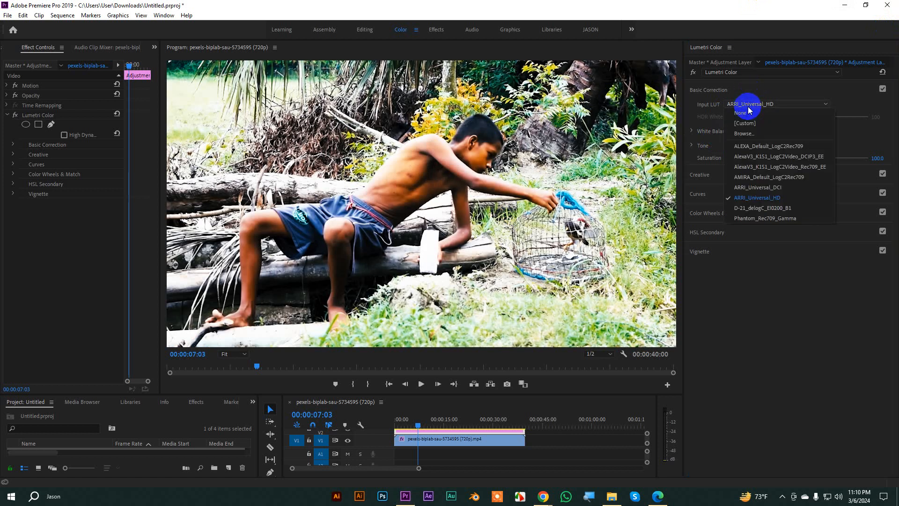
{"action": "left_click", "coordinate": [763, 209]}
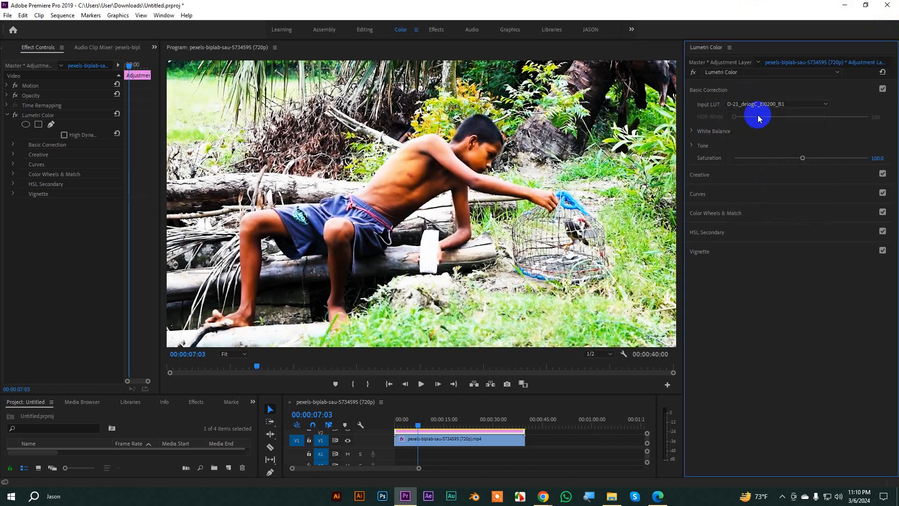
{"action": "left_click", "coordinate": [749, 105]}
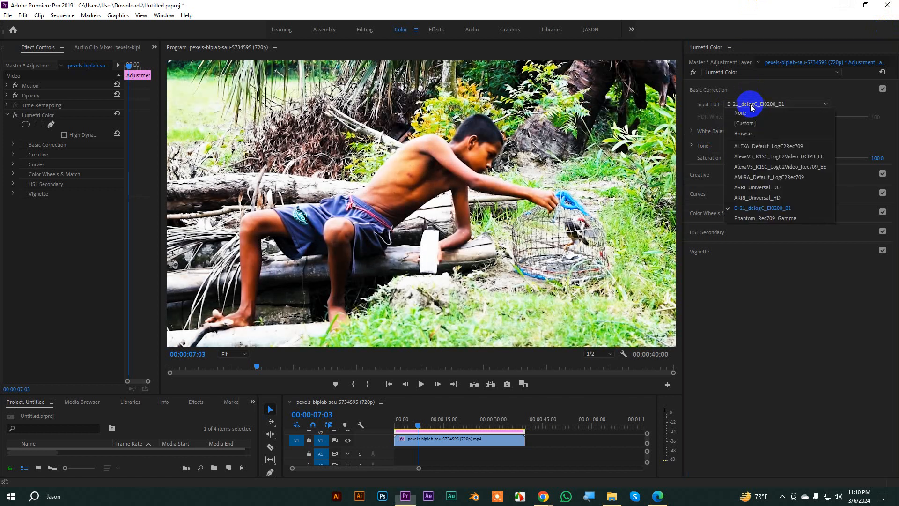
{"action": "left_click", "coordinate": [748, 219]}
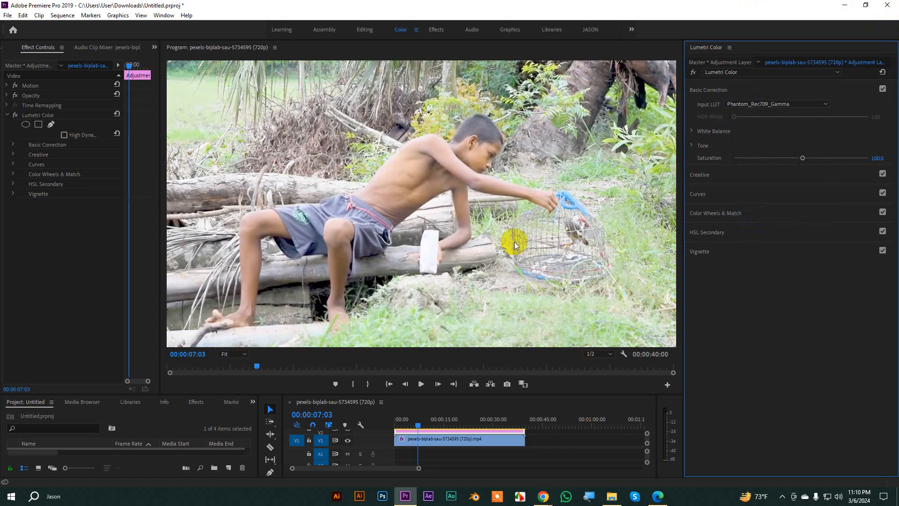
Step: Load the custom Input LUT 06_Film LUTs_Retro Frame.cube from the cinematic-luts-pack-for-videos folder inside AE+PR Design Template's LUTs folder on drive G
{"action": "left_click", "coordinate": [748, 105]}
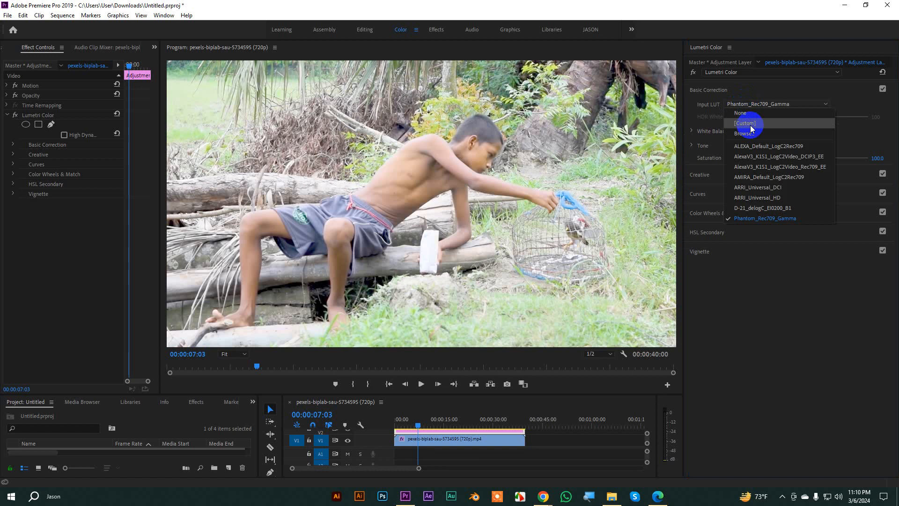
{"action": "left_click", "coordinate": [748, 124]}
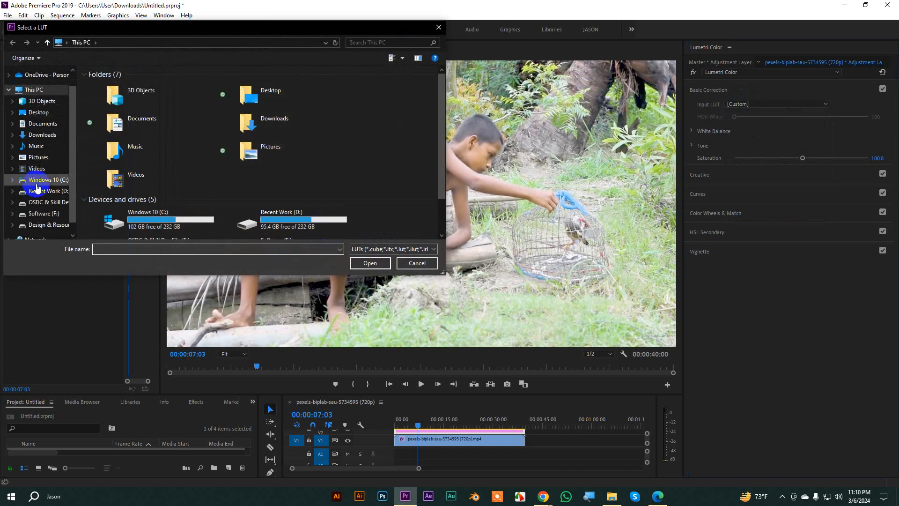
{"action": "scroll", "coordinate": [37, 188], "scroll_direction": "down", "scroll_amount": 1}
{"action": "left_click", "coordinate": [53, 215]}
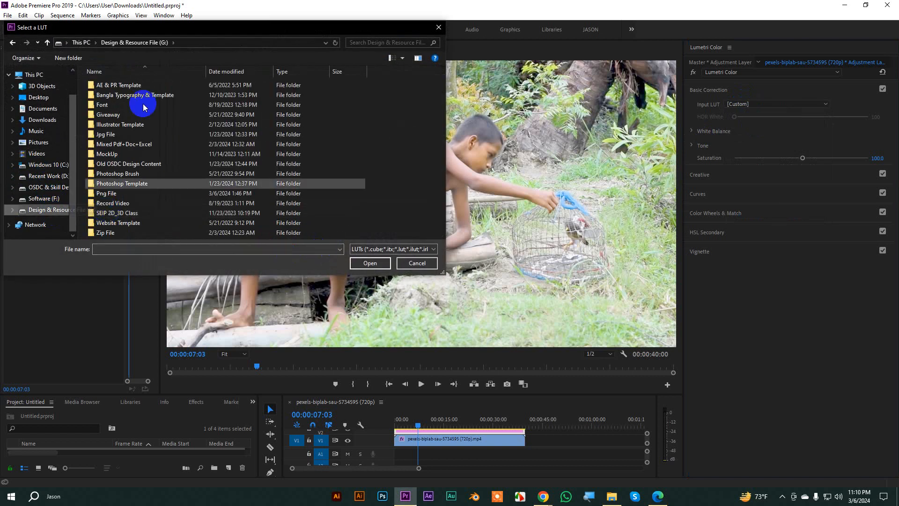
{"action": "double_click", "coordinate": [123, 86]}
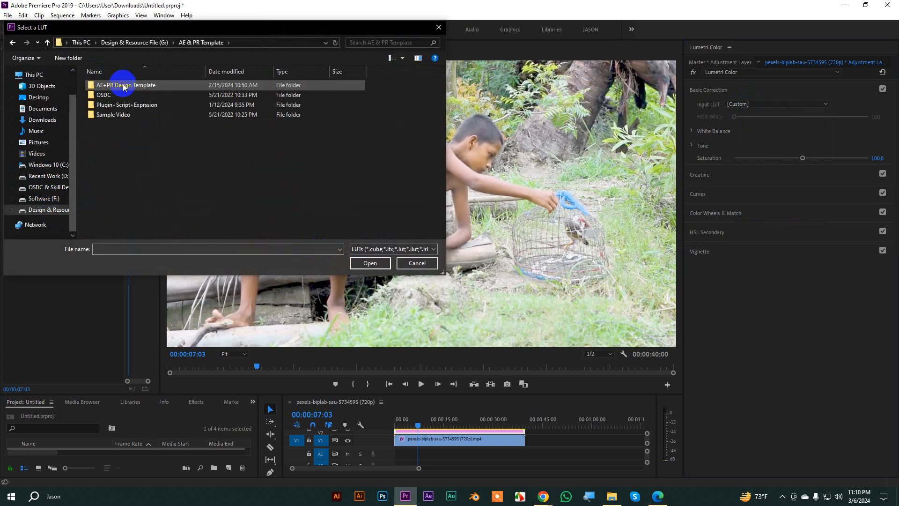
{"action": "left_click", "coordinate": [124, 87]}
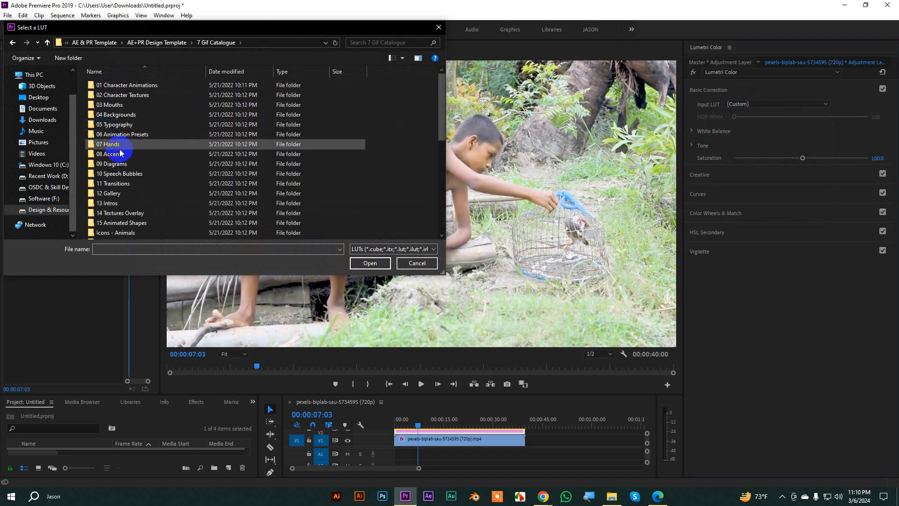
{"action": "left_click", "coordinate": [48, 43]}
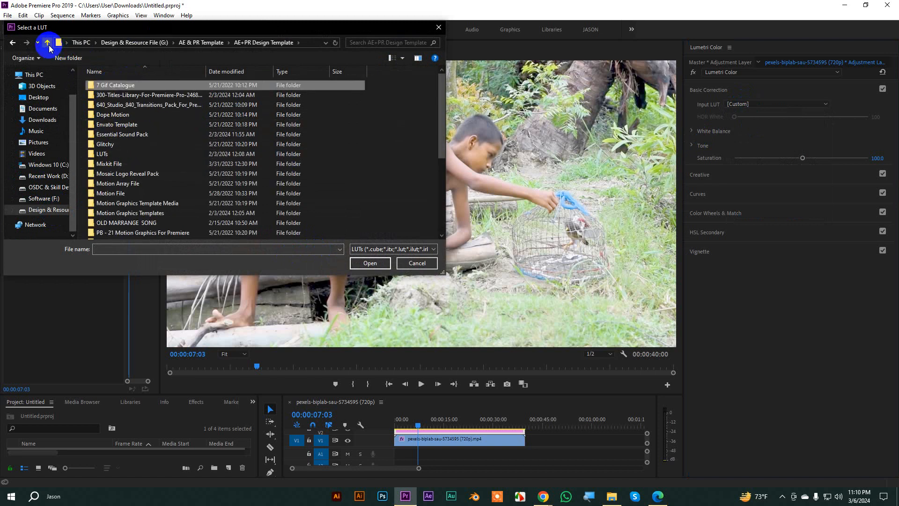
{"action": "double_click", "coordinate": [112, 153]}
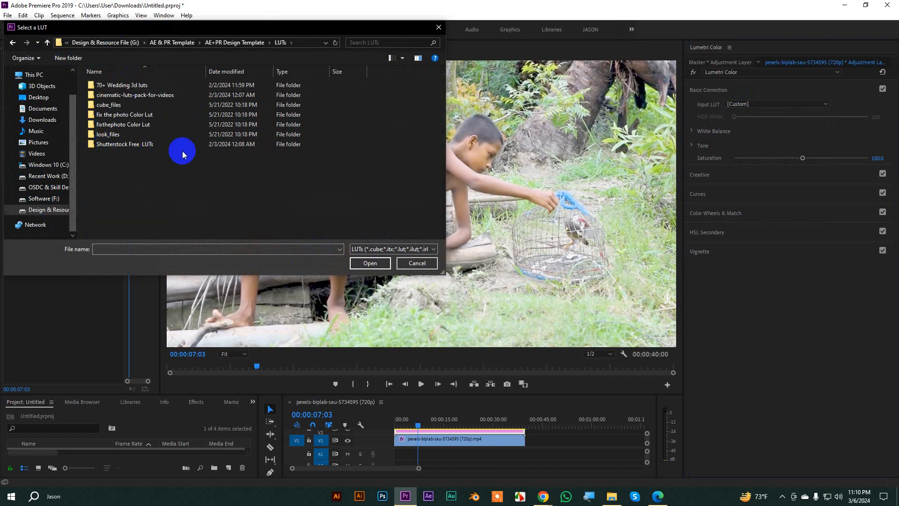
{"action": "double_click", "coordinate": [109, 96]}
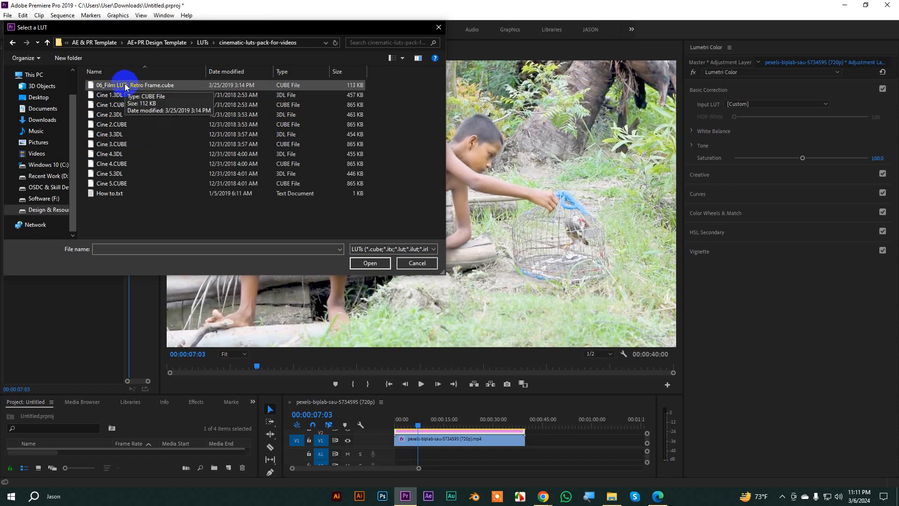
{"action": "left_click", "coordinate": [126, 87]}
{"action": "left_click", "coordinate": [370, 263]}
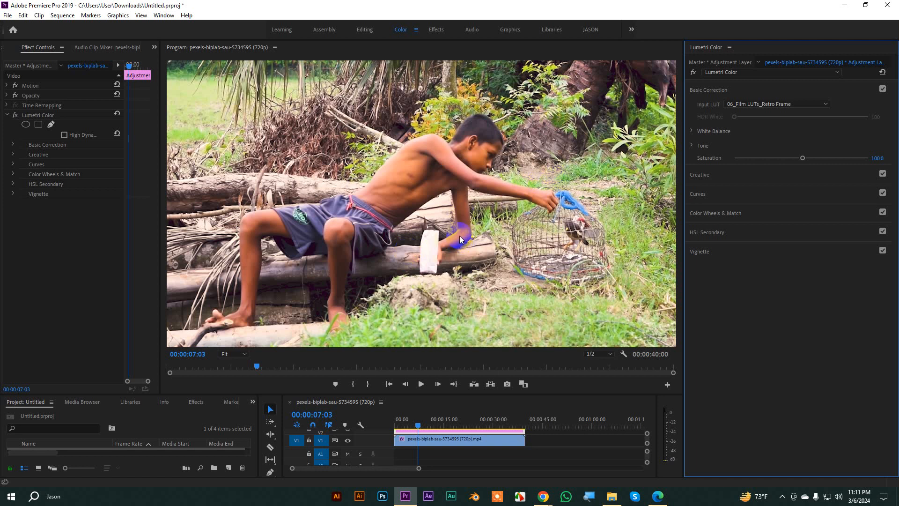
Step: Replace the adjustment layer's Input LUT with Cine 5.CUBE from the cinematic-luts-pack-for-videos folder
{"action": "left_click", "coordinate": [746, 104]}
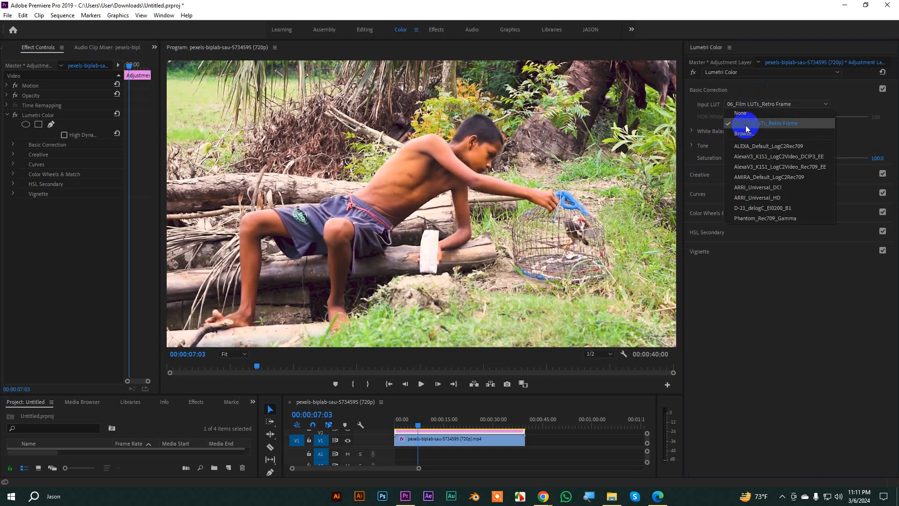
{"action": "left_click", "coordinate": [746, 124]}
{"action": "left_click", "coordinate": [746, 108]}
{"action": "left_click", "coordinate": [744, 133]}
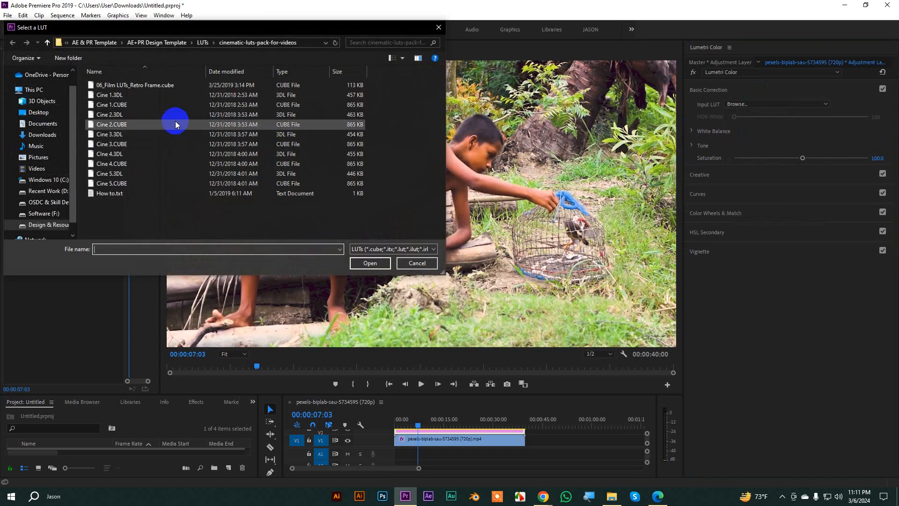
{"action": "left_click", "coordinate": [108, 183]}
{"action": "left_click", "coordinate": [371, 262]}
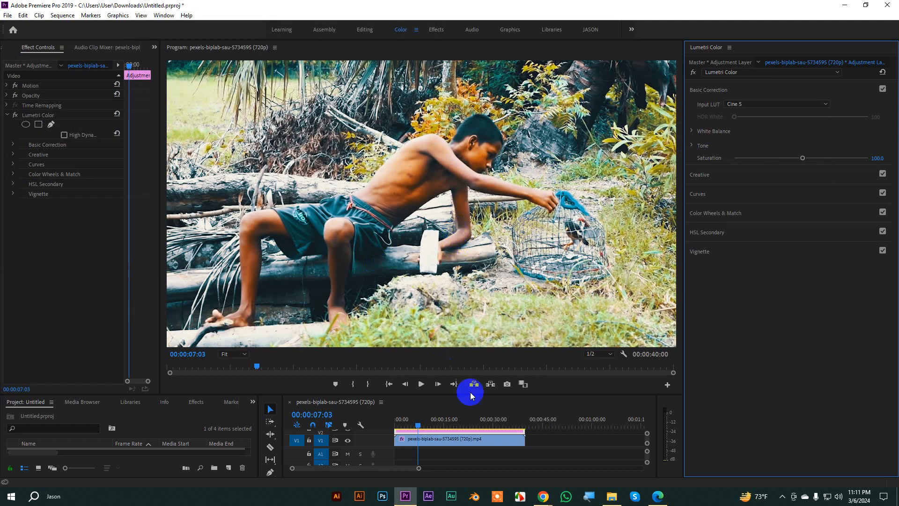
Step: Add the production_id_5067716 clip directly after the first clip on V1 and delete its audio from A1
{"action": "left_click_drag", "start_coordinate": [469, 391], "coordinate": [467, 253]}
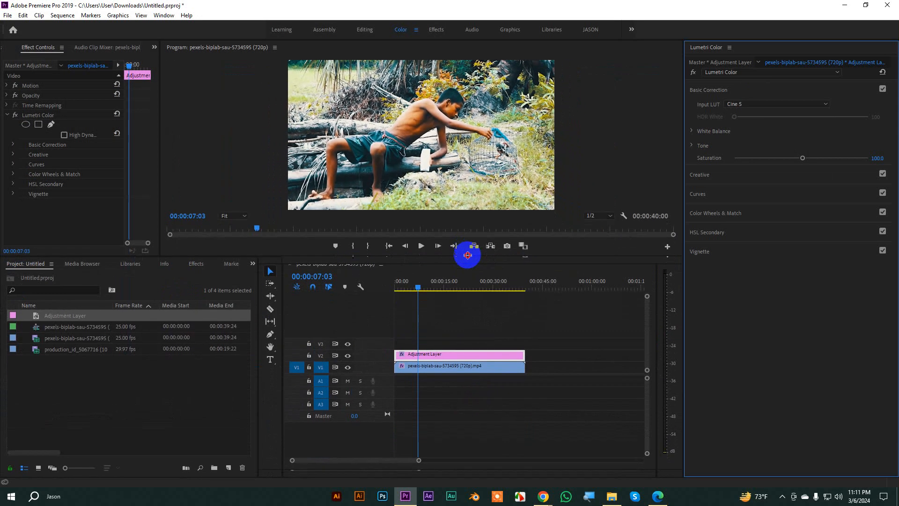
{"action": "left_click_drag", "start_coordinate": [50, 348], "coordinate": [547, 361]}
{"action": "left_click", "coordinate": [565, 397]}
{"action": "left_click_drag", "start_coordinate": [565, 398], "coordinate": [539, 374]}
{"action": "left_click", "coordinate": [571, 415]}
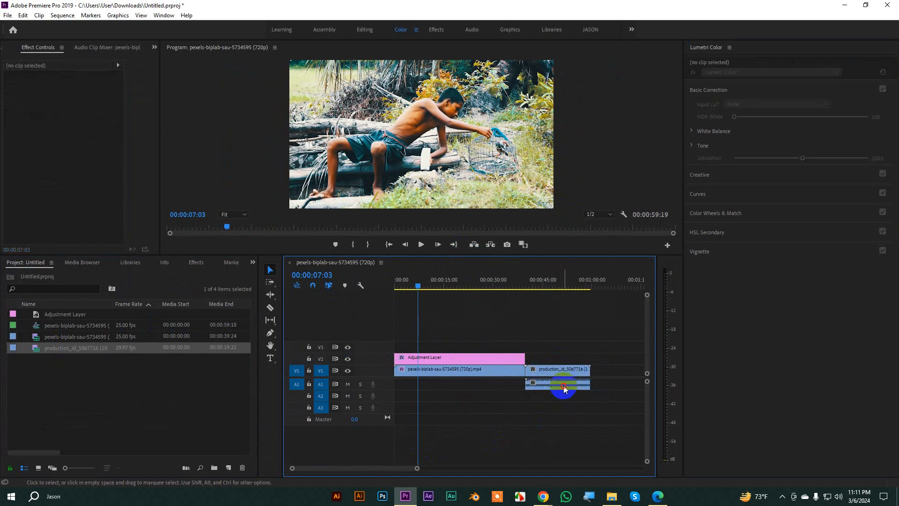
{"action": "left_click", "coordinate": [564, 386], "text": "alt"}
{"action": "key", "text": "Delete"}
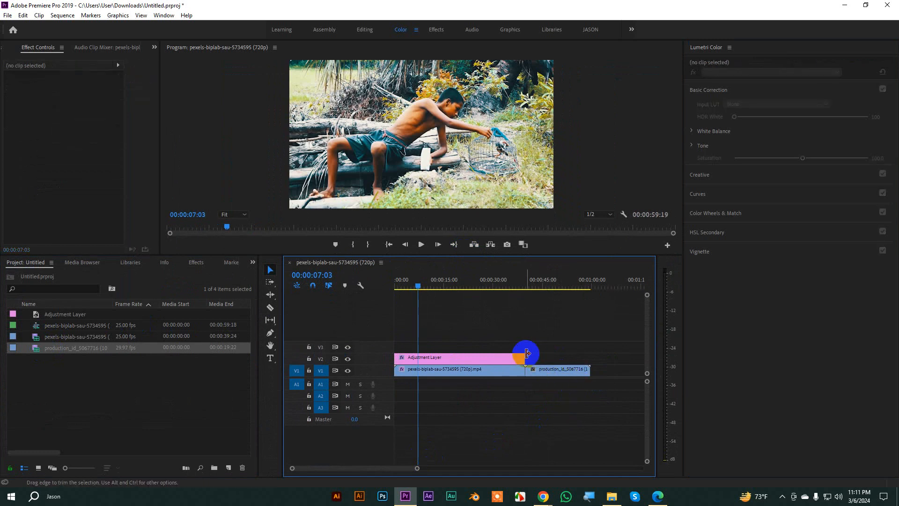
Step: Extend the adjustment layer on V2 to the end of the second clip and preview that clip enlarged at 00:00:44:07
{"action": "left_click_drag", "start_coordinate": [525, 357], "coordinate": [589, 359]}
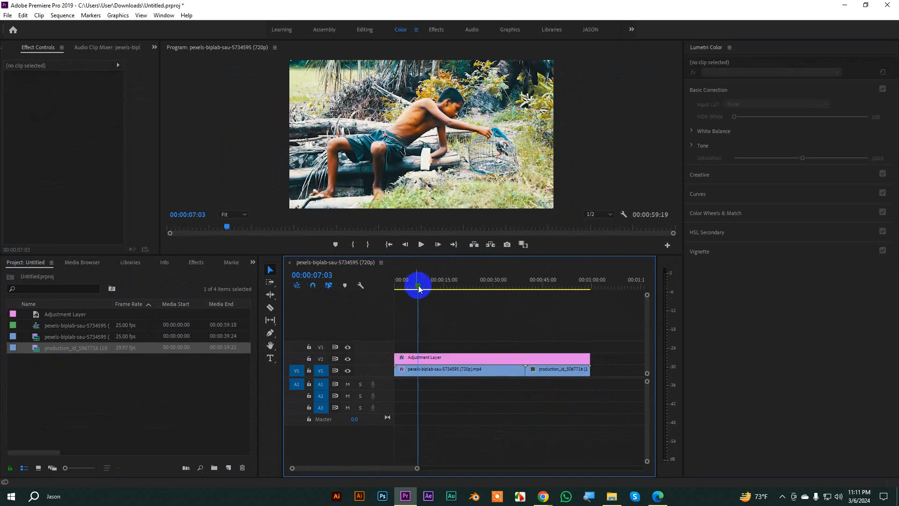
{"action": "left_click_drag", "start_coordinate": [417, 283], "coordinate": [541, 290]}
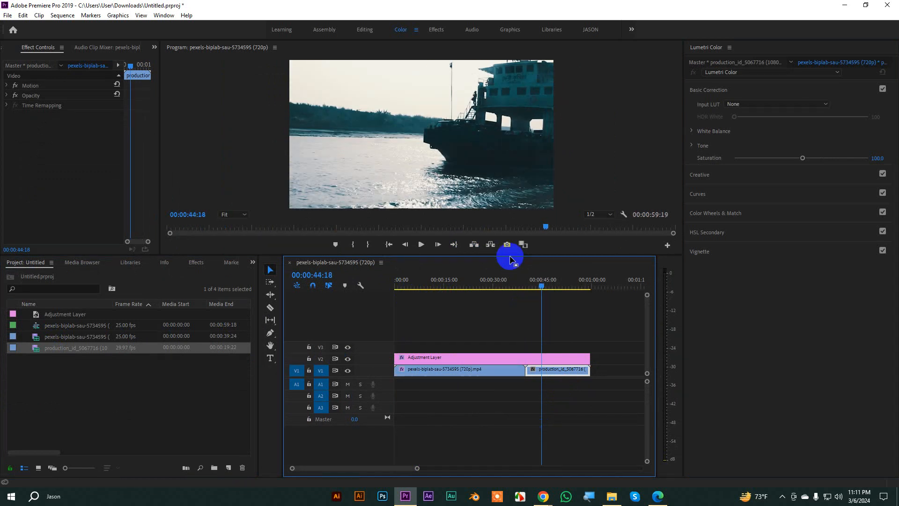
{"action": "left_click_drag", "start_coordinate": [508, 255], "coordinate": [518, 340]}
{"action": "left_click_drag", "start_coordinate": [541, 370], "coordinate": [540, 389]}
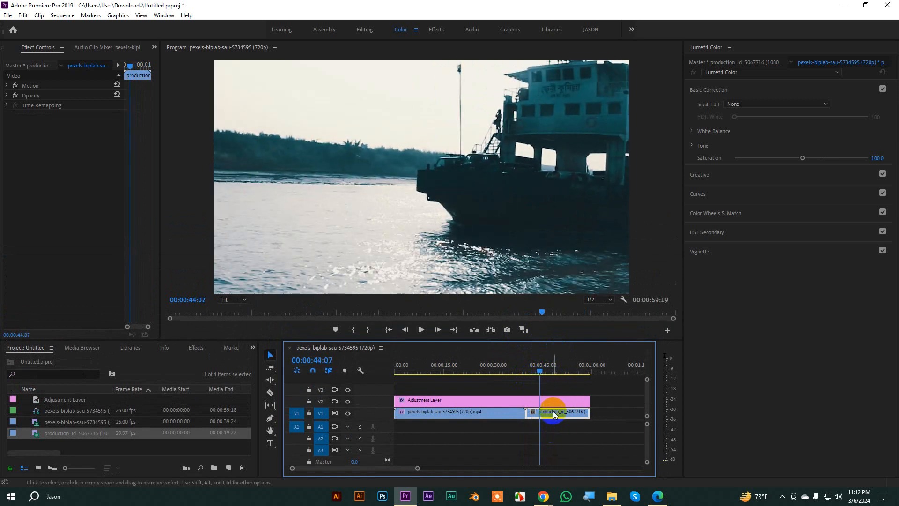
Step: Grade the ship clip on V1 with Contrast -25.4, Highlights 42.9, Saturation 145.6, Whites 36.6, Shadows 24.0 and Blacks -17.1
{"action": "left_click", "coordinate": [693, 149]}
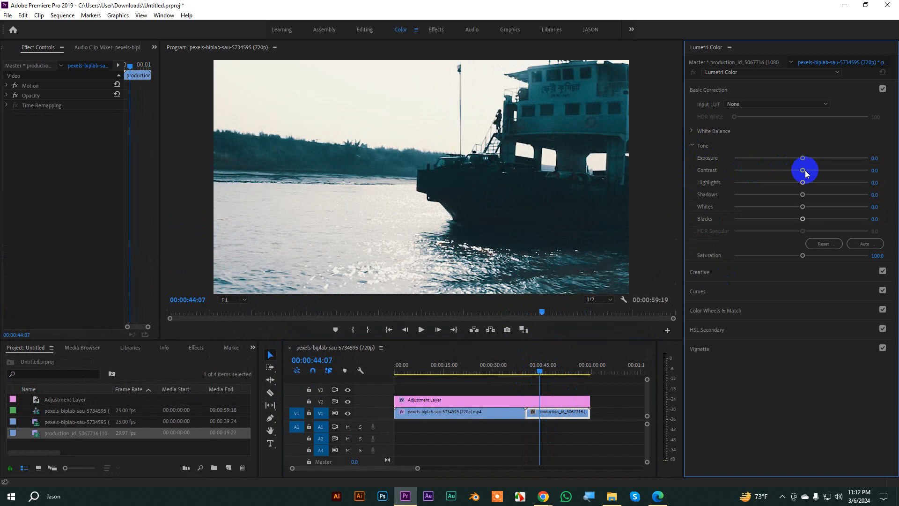
{"action": "left_click_drag", "start_coordinate": [802, 171], "coordinate": [828, 182]}
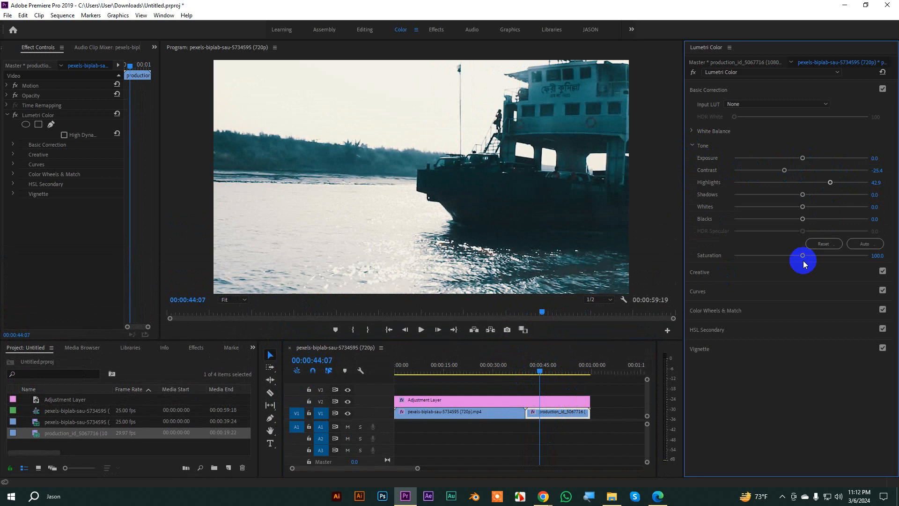
{"action": "left_click_drag", "start_coordinate": [802, 255], "coordinate": [832, 255]}
{"action": "mouse_move", "coordinate": [823, 205]}
{"action": "left_mouse_down"}
{"action": "mouse_move", "coordinate": [747, 191]}
{"action": "mouse_move", "coordinate": [818, 195]}
{"action": "left_mouse_up"}
{"action": "mouse_move", "coordinate": [803, 219]}
{"action": "left_mouse_down"}
{"action": "mouse_move", "coordinate": [774, 221]}
{"action": "mouse_move", "coordinate": [812, 223]}
{"action": "mouse_move", "coordinate": [790, 221]}
{"action": "left_mouse_up"}
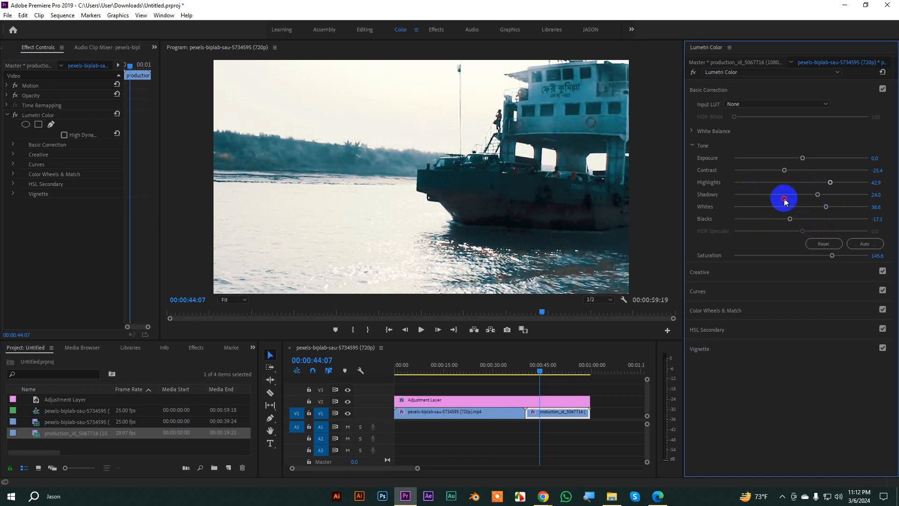
Step: Refine the ship clip's grade with Shadows 70.0, Contrast about -21, Exposure 0.4 and Saturation 167.2
{"action": "mouse_move", "coordinate": [844, 197]}
{"action": "left_mouse_down"}
{"action": "mouse_move", "coordinate": [819, 196]}
{"action": "mouse_move", "coordinate": [848, 196]}
{"action": "left_mouse_up"}
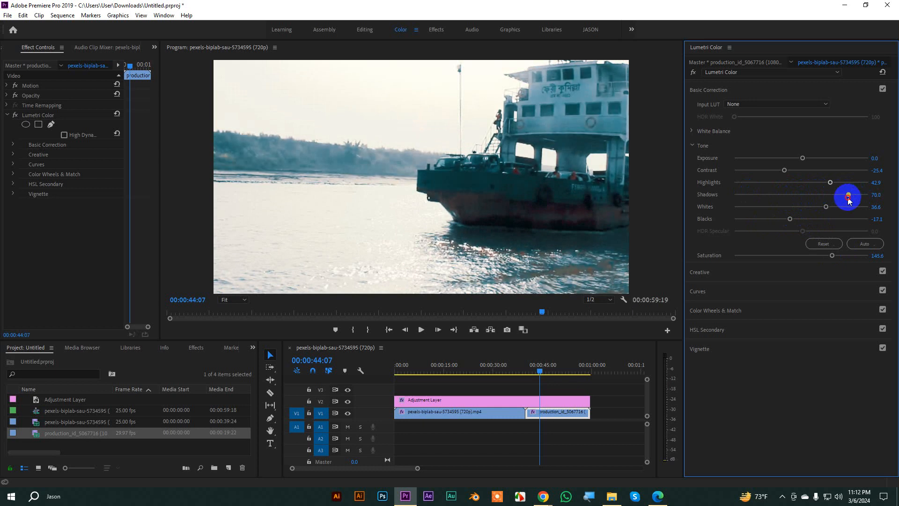
{"action": "mouse_move", "coordinate": [784, 170]}
{"action": "left_mouse_down"}
{"action": "mouse_move", "coordinate": [773, 173]}
{"action": "mouse_move", "coordinate": [808, 172]}
{"action": "mouse_move", "coordinate": [787, 172]}
{"action": "left_mouse_up"}
{"action": "left_click_drag", "start_coordinate": [802, 158], "coordinate": [807, 158]}
{"action": "left_click_drag", "start_coordinate": [789, 219], "coordinate": [790, 220]}
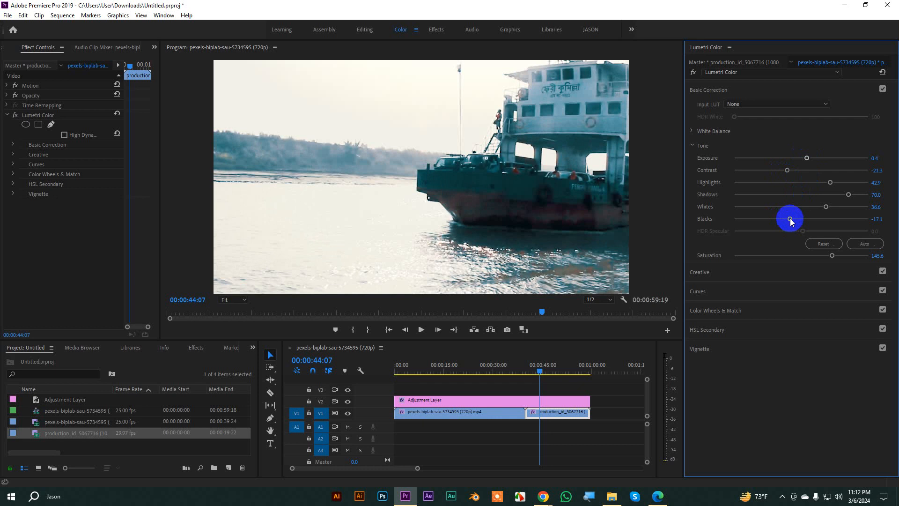
{"action": "left_click_drag", "start_coordinate": [831, 256], "coordinate": [847, 257]}
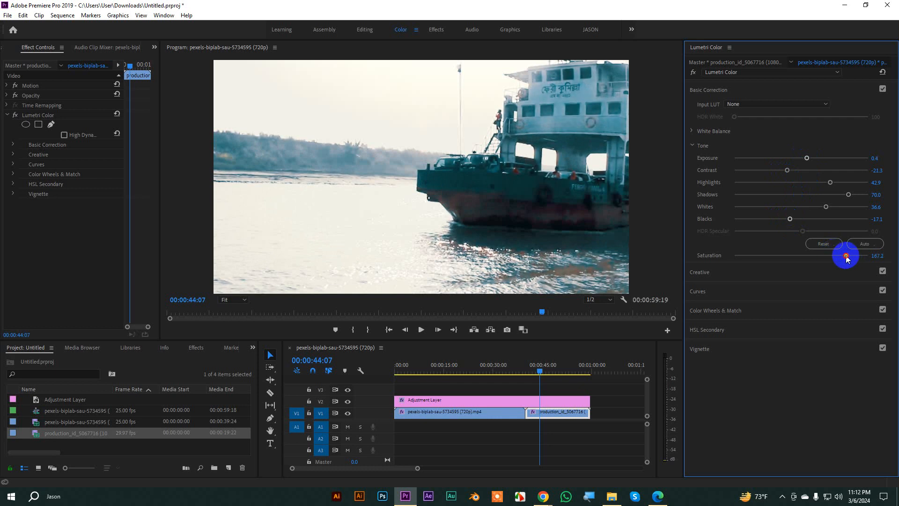
Step: Compare the ship clip with and without its Lumetri Color grade by switching the effect off and on
{"action": "left_click", "coordinate": [543, 416]}
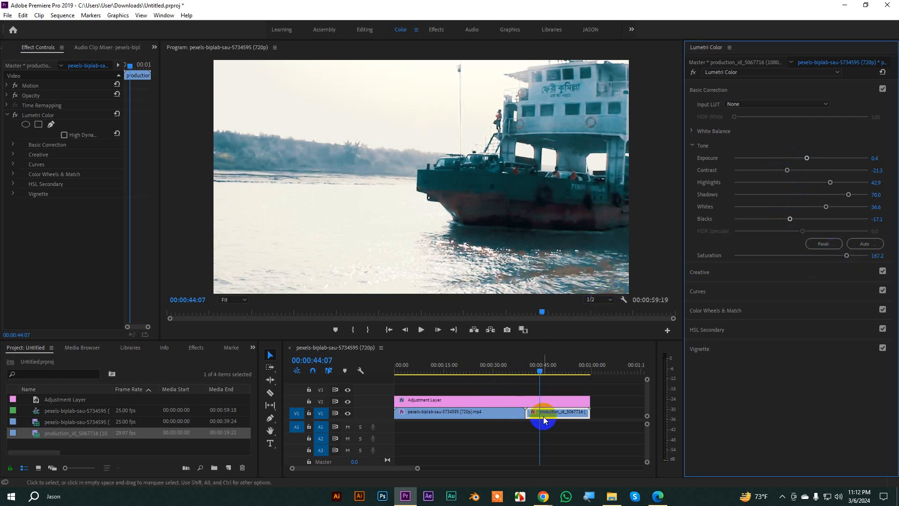
{"action": "left_click", "coordinate": [7, 114]}
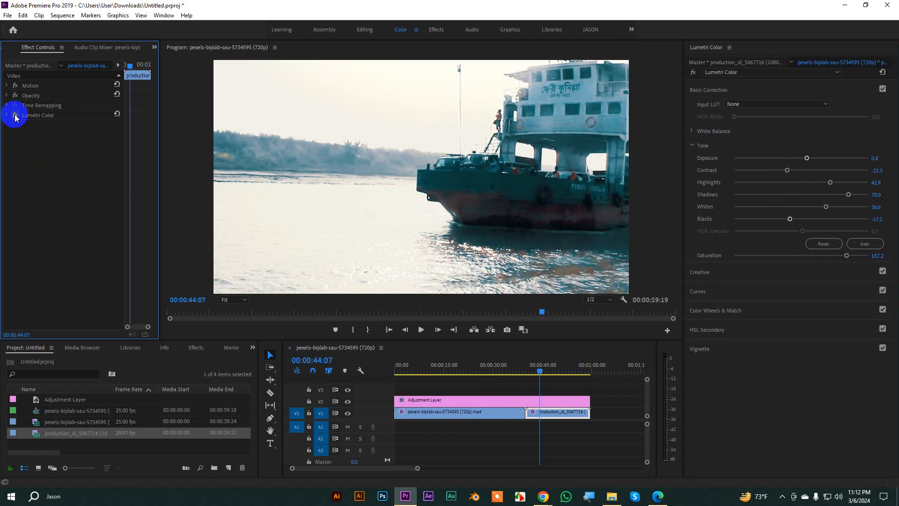
{"action": "left_click", "coordinate": [16, 116]}
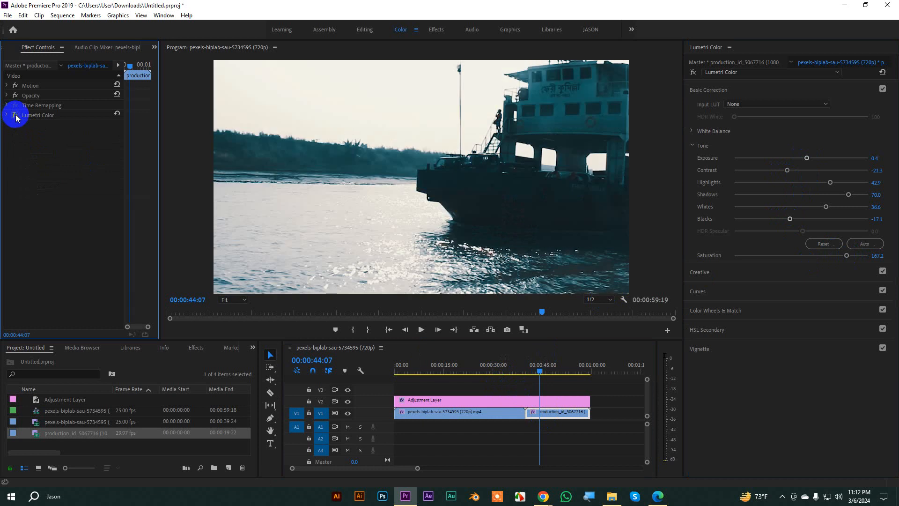
{"action": "left_click", "coordinate": [15, 117]}
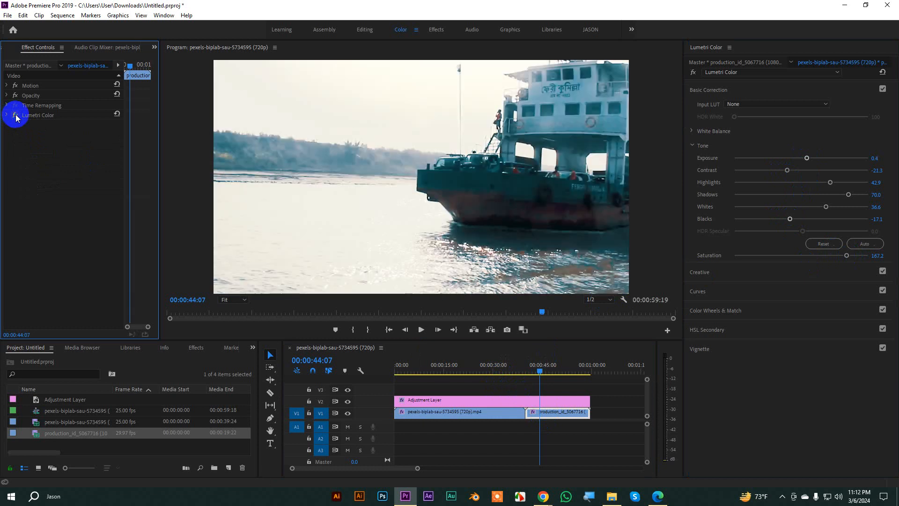
Step: Apply the Cine 3.3DL input LUT to the adjustment layer on V2 and preview it on both clips
{"action": "left_click_drag", "start_coordinate": [539, 369], "coordinate": [512, 371]}
{"action": "left_click", "coordinate": [541, 401]}
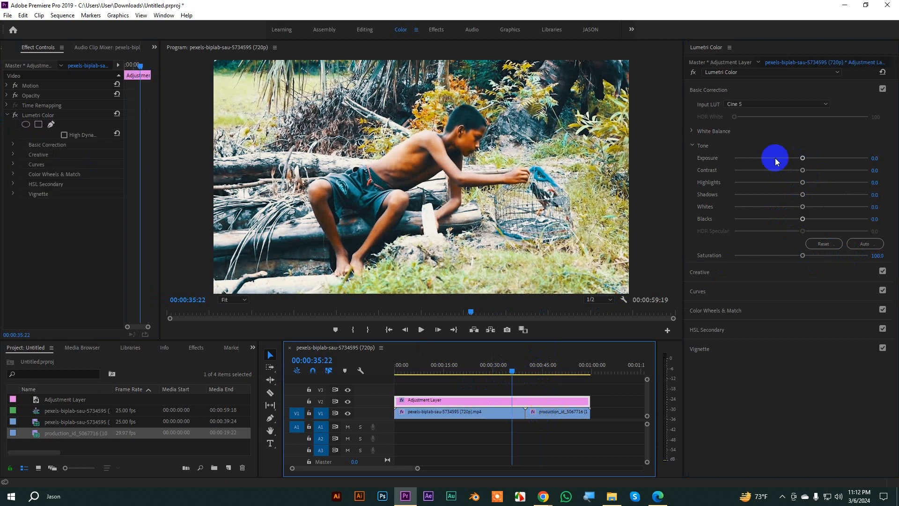
{"action": "left_click", "coordinate": [743, 105]}
{"action": "left_click", "coordinate": [743, 134]}
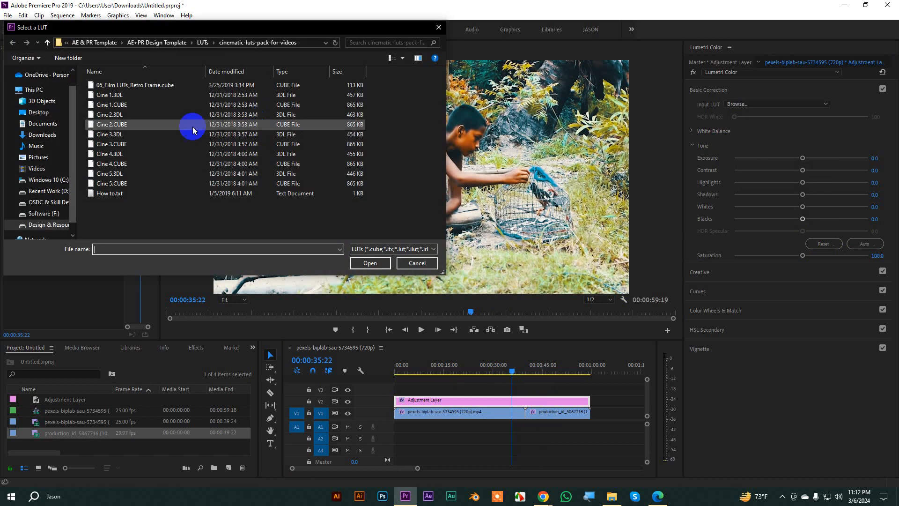
{"action": "left_click", "coordinate": [110, 136]}
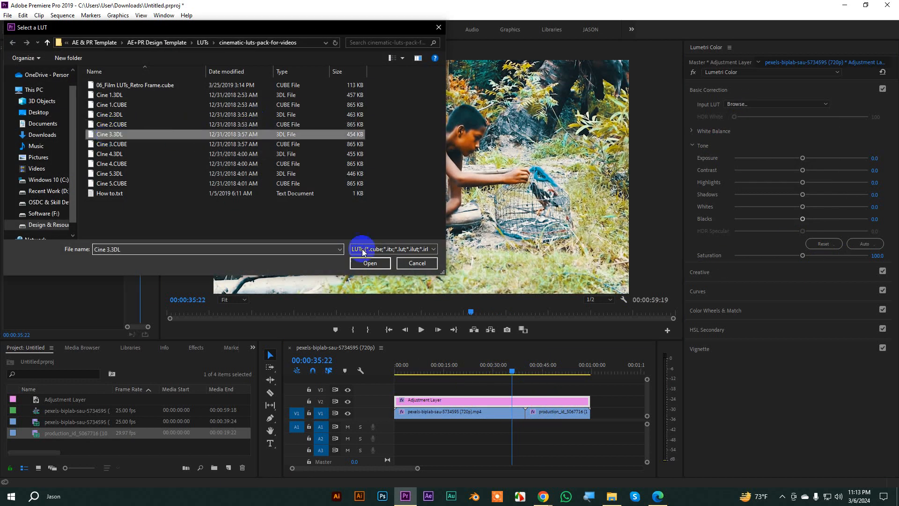
{"action": "left_click", "coordinate": [370, 263]}
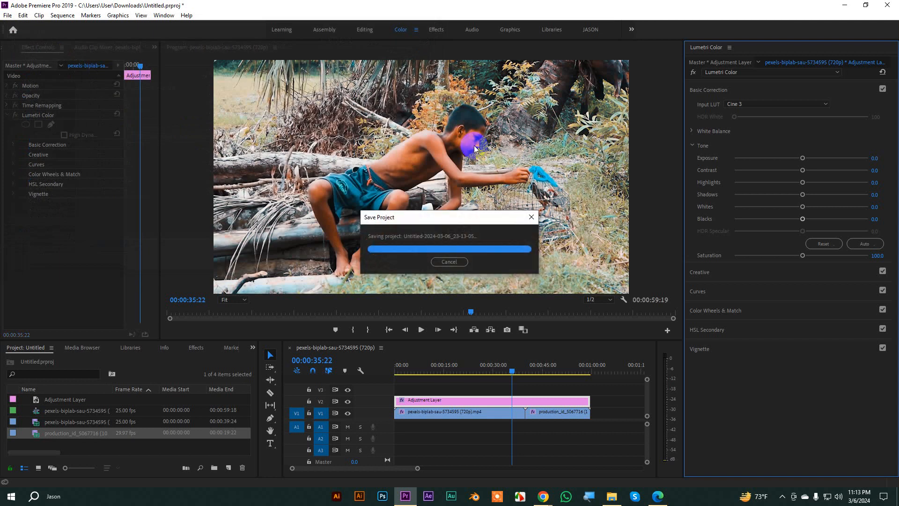
{"action": "left_click_drag", "start_coordinate": [513, 372], "coordinate": [559, 373]}
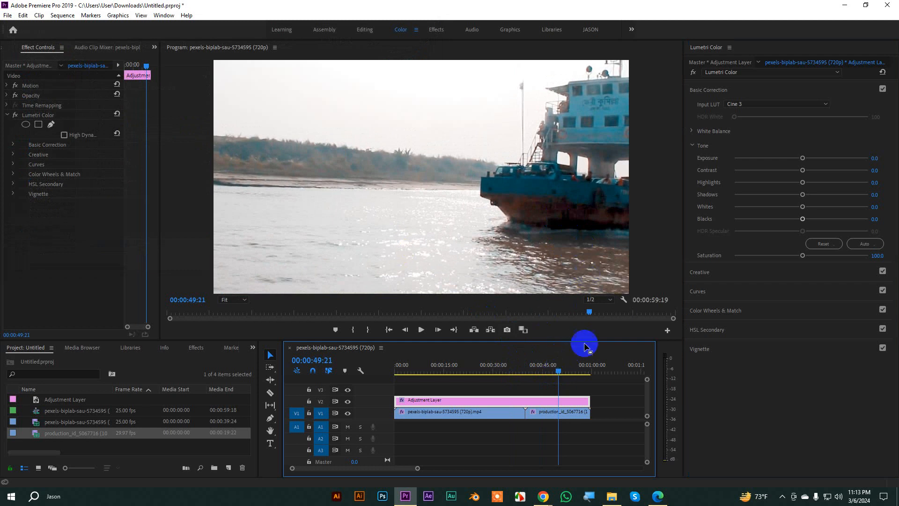
{"action": "left_click_drag", "start_coordinate": [558, 375], "coordinate": [461, 379]}
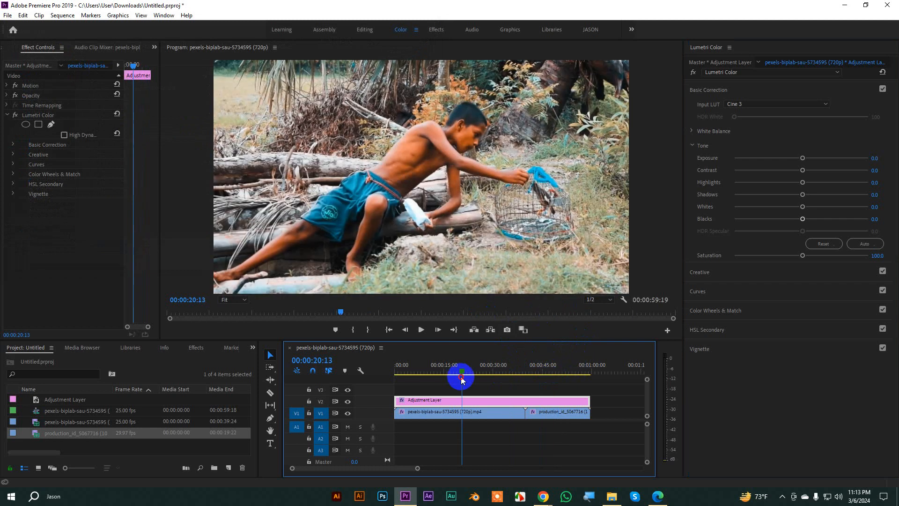
Step: Try the Good morning.CUBE LUT from the 70+ Wedding 3d luts Color luts-pack folder on the adjustment layer, and undo it
{"action": "left_click", "coordinate": [737, 105]}
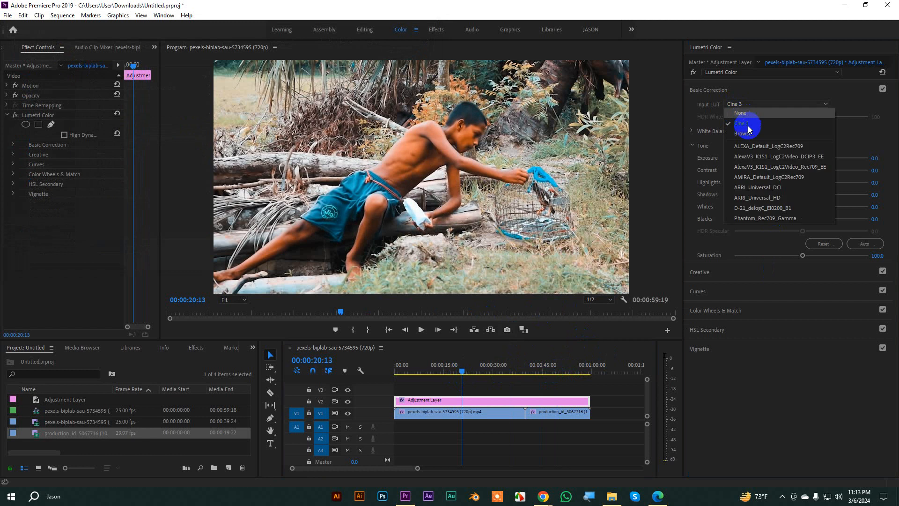
{"action": "left_click", "coordinate": [744, 133]}
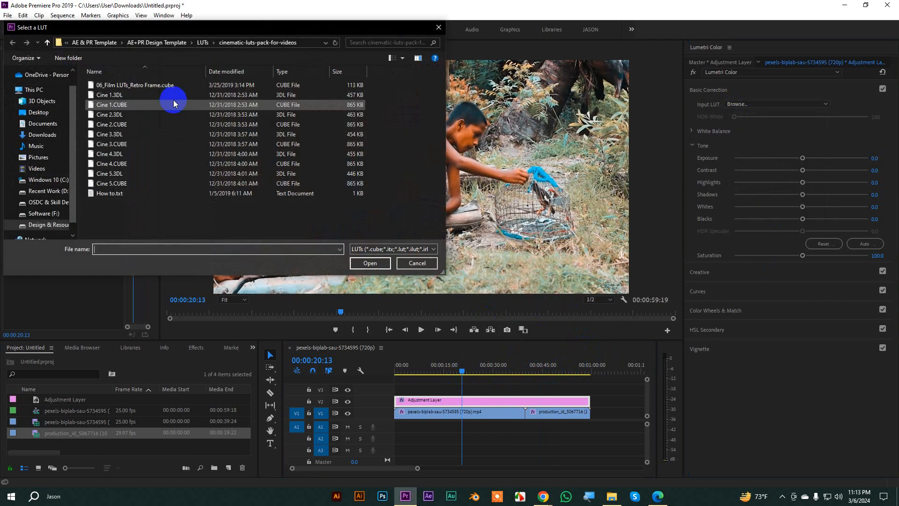
{"action": "left_click", "coordinate": [47, 43]}
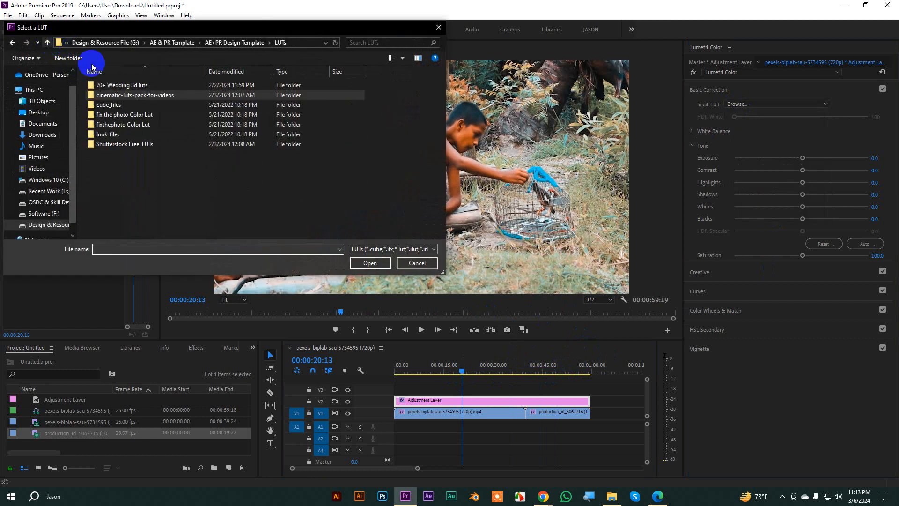
{"action": "left_click", "coordinate": [111, 87]}
{"action": "double_click", "coordinate": [111, 87]}
{"action": "double_click", "coordinate": [119, 85]}
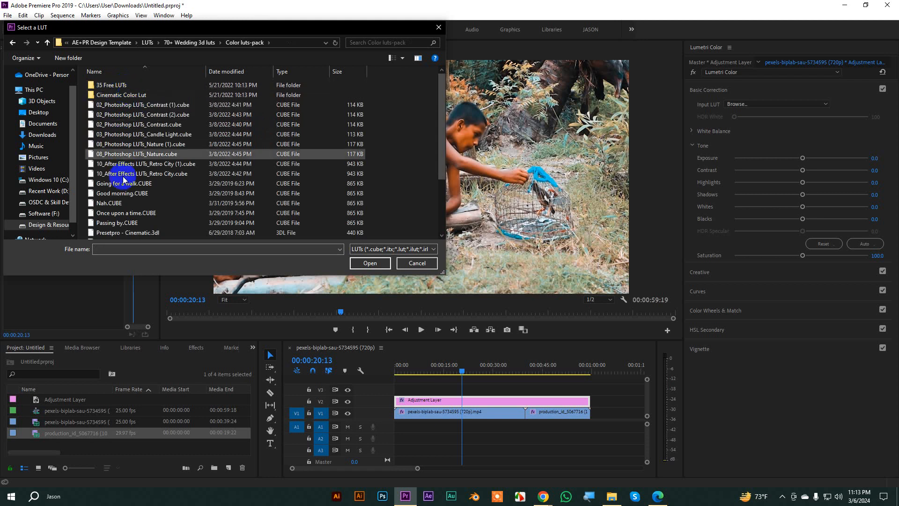
{"action": "scroll", "coordinate": [150, 176], "scroll_direction": "down", "scroll_amount": 3}
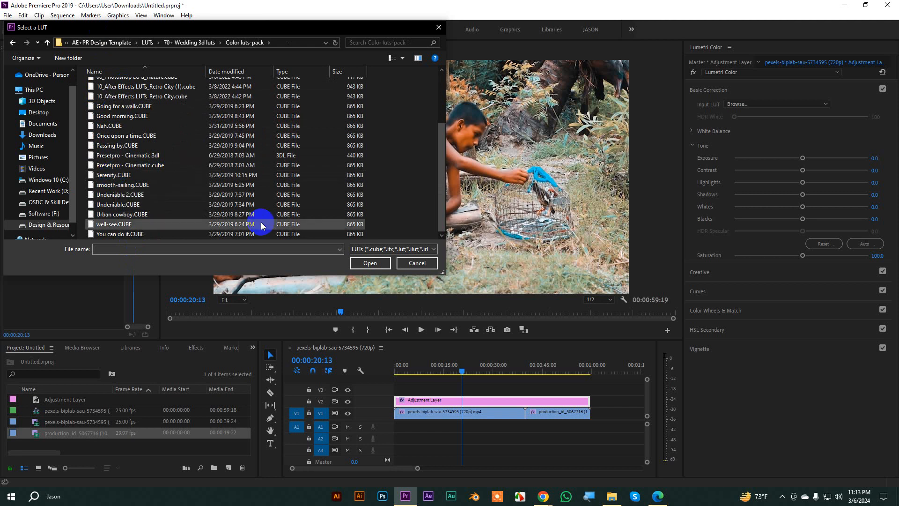
{"action": "left_click", "coordinate": [111, 117]}
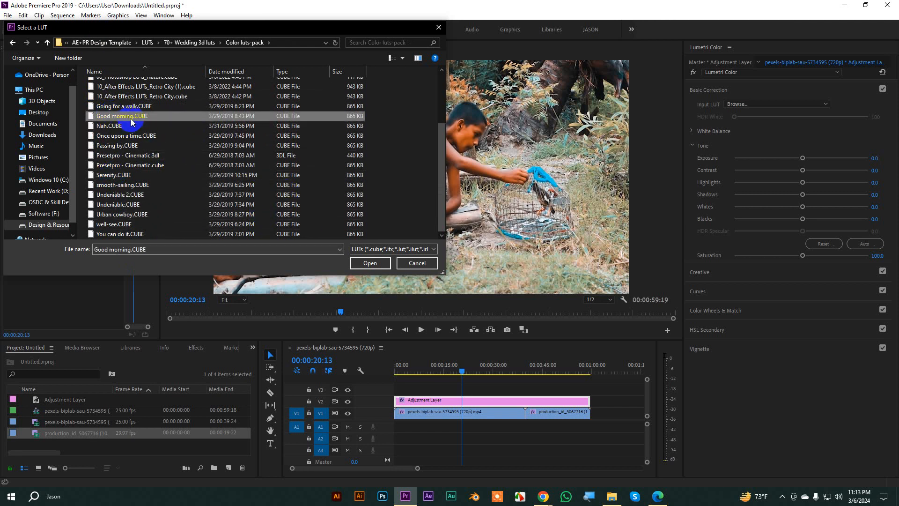
{"action": "left_click", "coordinate": [370, 263]}
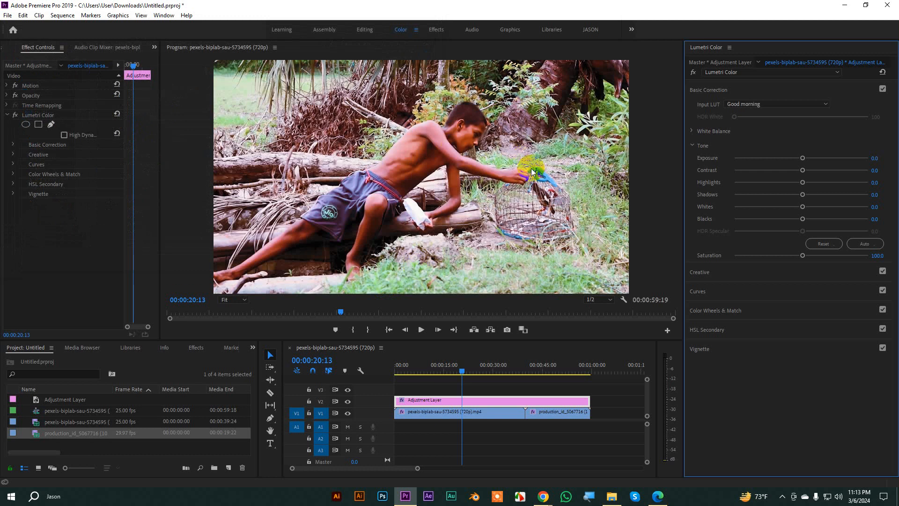
{"action": "key", "text": "ctrl+z"}
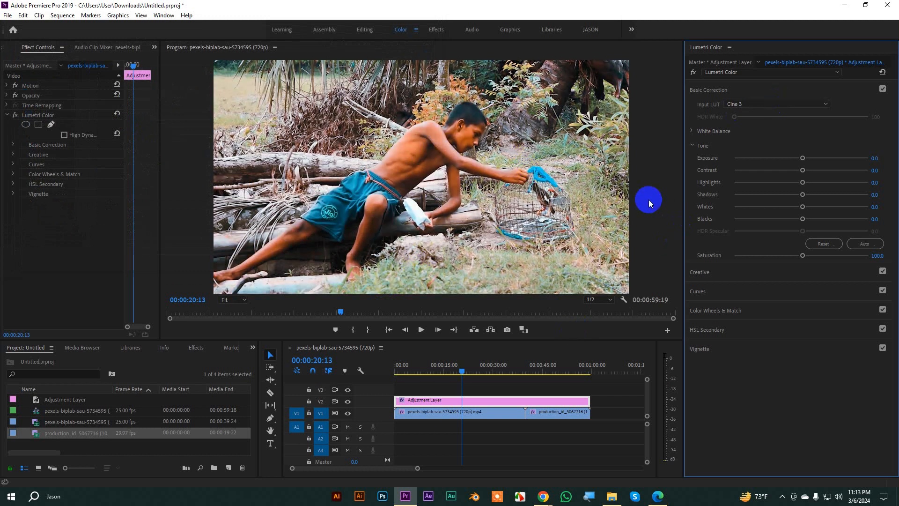
Step: Compare the footage with and without the adjustment layer by hiding and showing track V2
{"action": "left_click", "coordinate": [426, 405]}
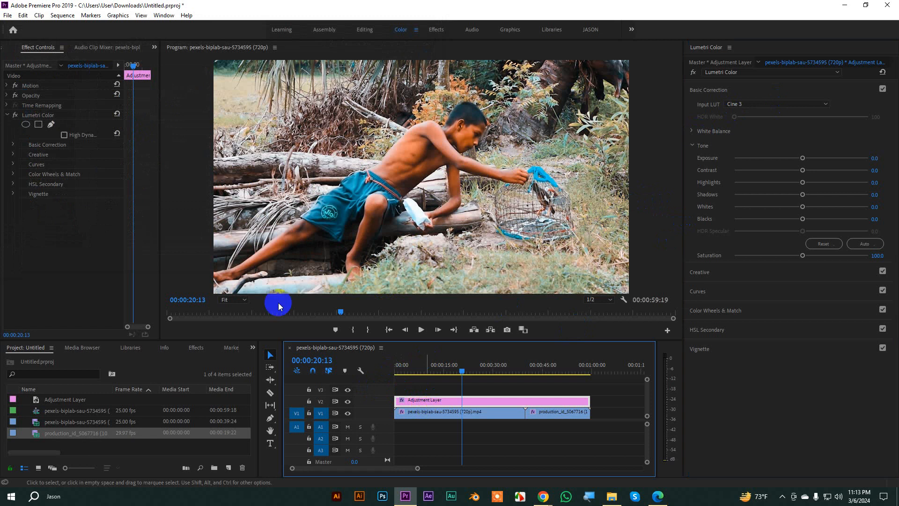
{"action": "left_click", "coordinate": [7, 115]}
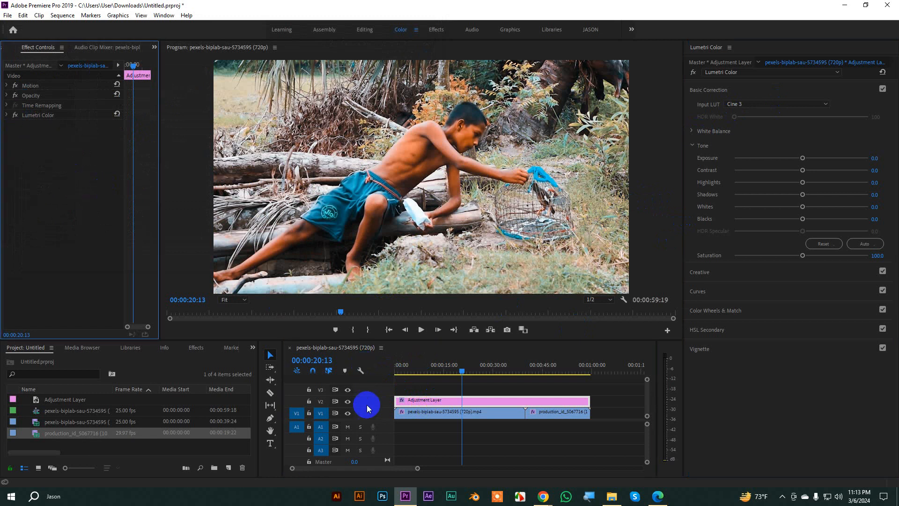
{"action": "left_click", "coordinate": [347, 402]}
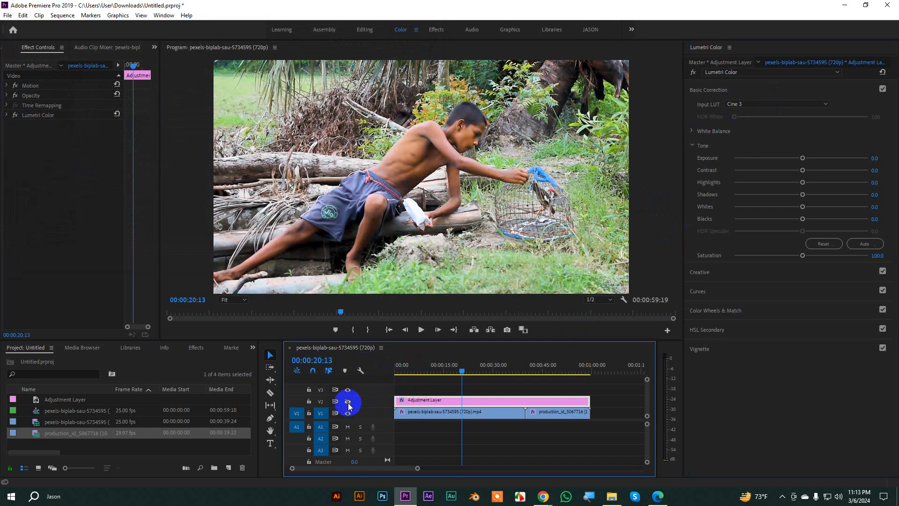
{"action": "left_click", "coordinate": [347, 402]}
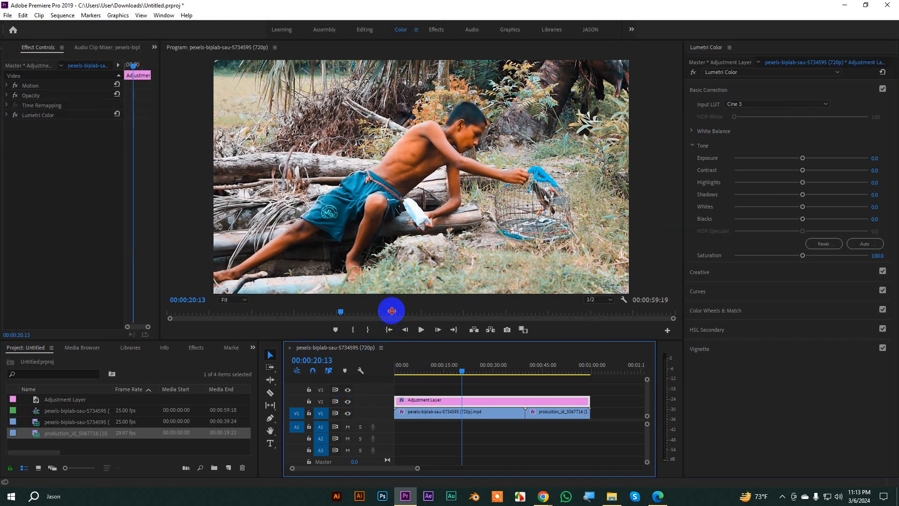
{"action": "double_click", "coordinate": [176, 417]}
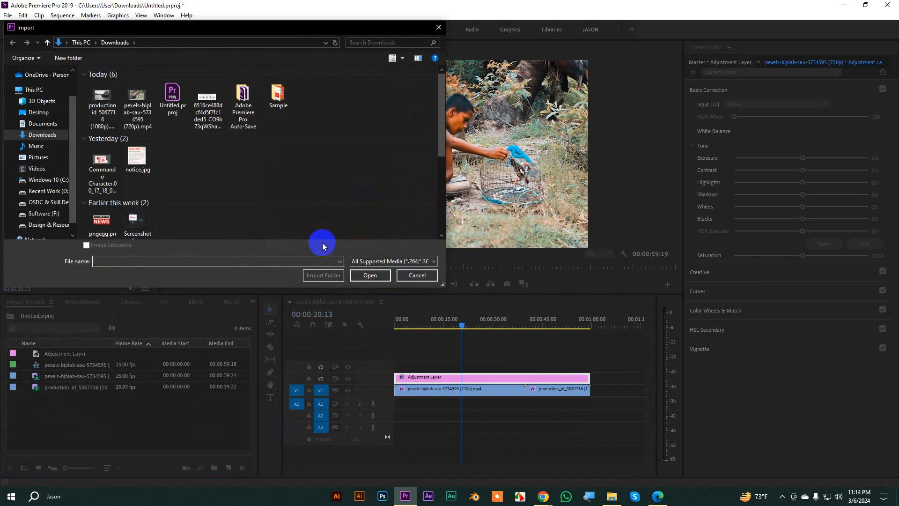
{"action": "scroll", "coordinate": [164, 183], "scroll_direction": "down", "scroll_amount": 4}
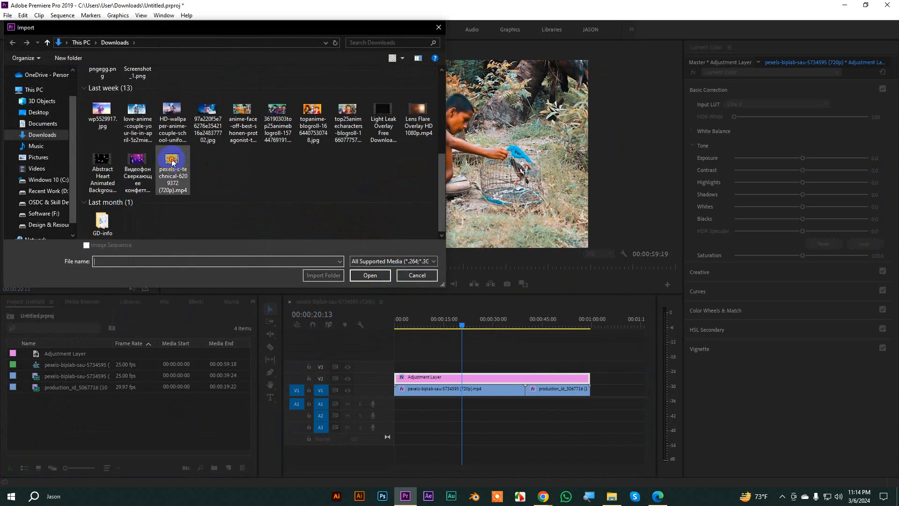
{"action": "left_click", "coordinate": [173, 162]}
{"action": "left_click", "coordinate": [370, 276]}
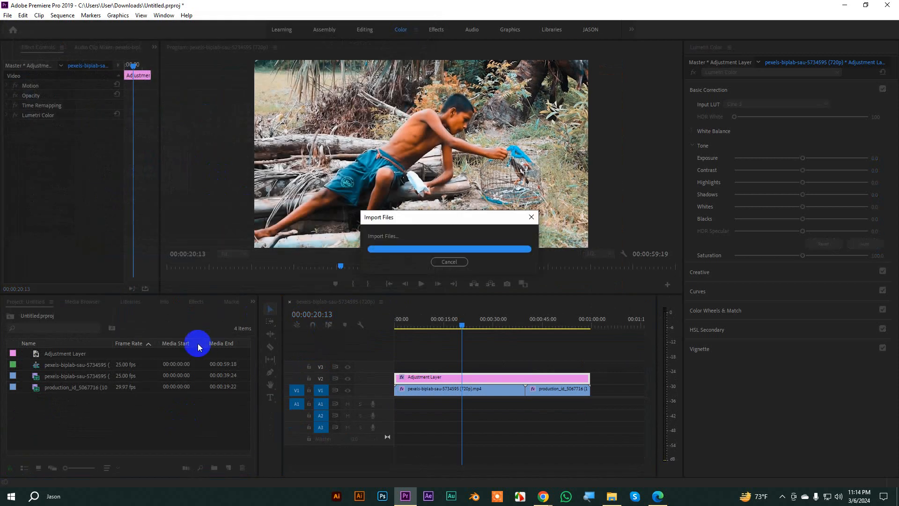
{"action": "left_click_drag", "start_coordinate": [124, 393], "coordinate": [592, 388]}
{"action": "left_click_drag", "start_coordinate": [418, 467], "coordinate": [467, 467]}
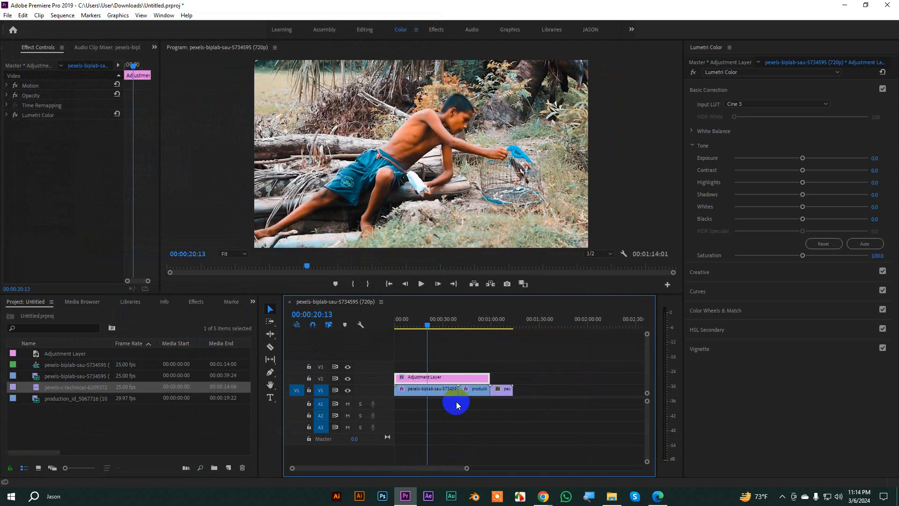
Step: Extend the adjustment layer on V2 to the end of the third clip and preview that clip enlarged at 00:01:07:22
{"action": "left_click_drag", "start_coordinate": [428, 321], "coordinate": [507, 327]}
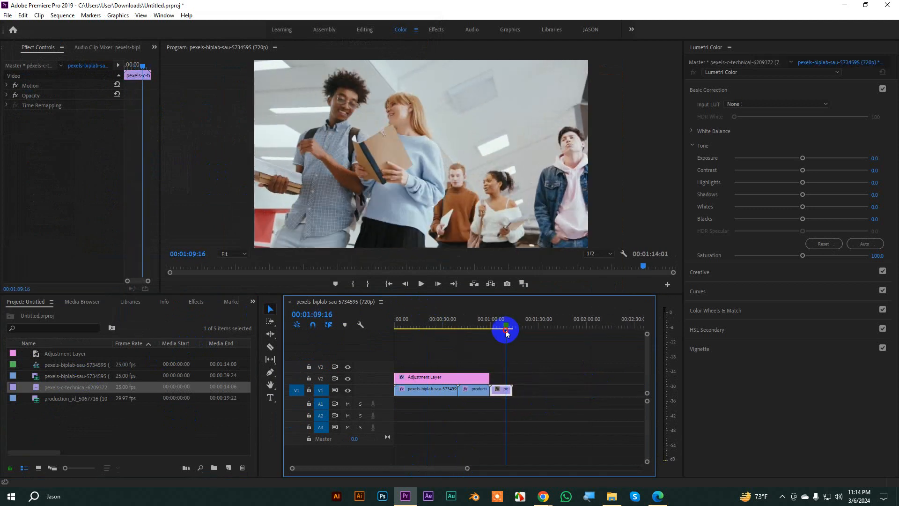
{"action": "left_click_drag", "start_coordinate": [522, 293], "coordinate": [535, 372]}
{"action": "left_click_drag", "start_coordinate": [487, 415], "coordinate": [502, 406]}
{"action": "left_click", "coordinate": [503, 418]}
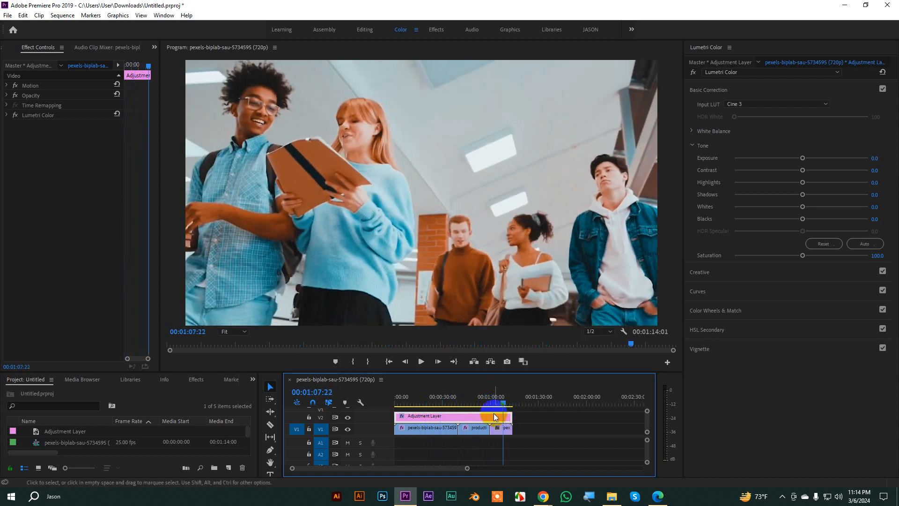
Step: Try the Cine 1.CUBE input LUT on the adjustment layer over the third clip
{"action": "left_click", "coordinate": [744, 111]}
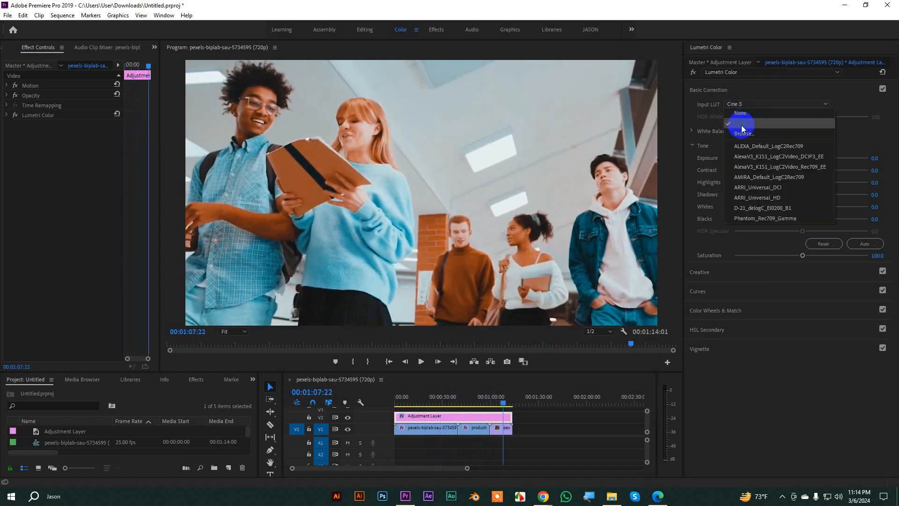
{"action": "left_click", "coordinate": [727, 128]}
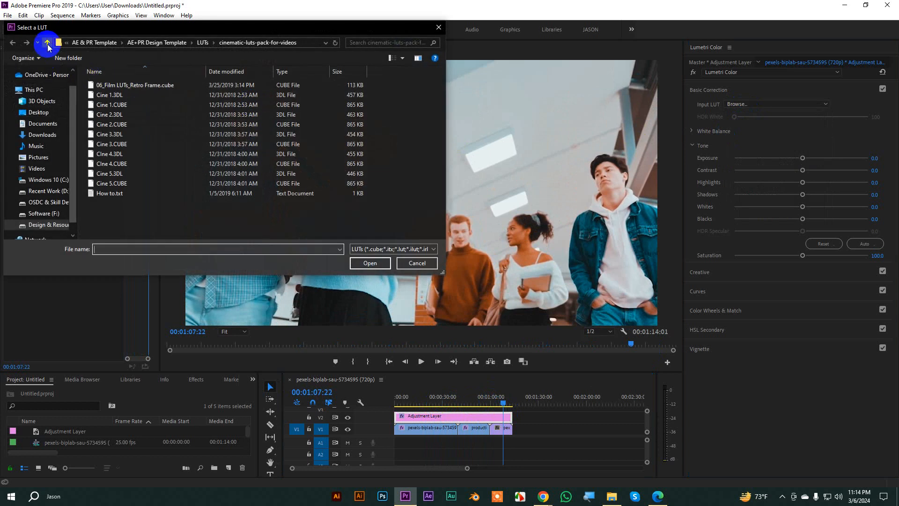
{"action": "left_click", "coordinate": [116, 105]}
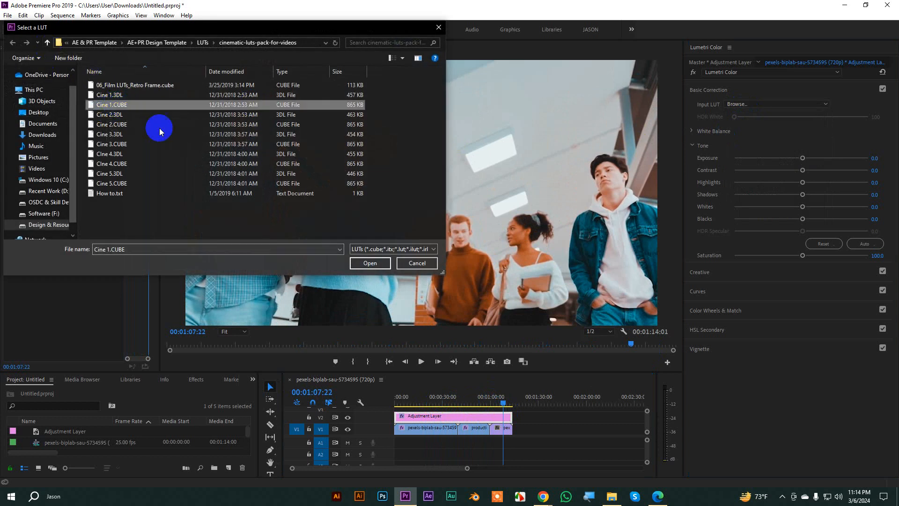
{"action": "left_click", "coordinate": [372, 263]}
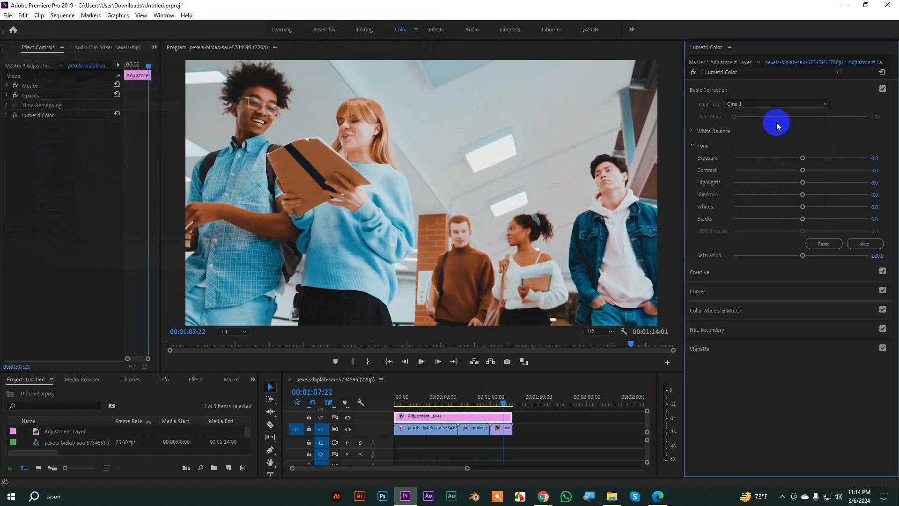
Step: Replace the adjustment layer's input LUT with Cine 4.3DL from the cinematic-luts-pack-for-videos folder
{"action": "left_click", "coordinate": [749, 103]}
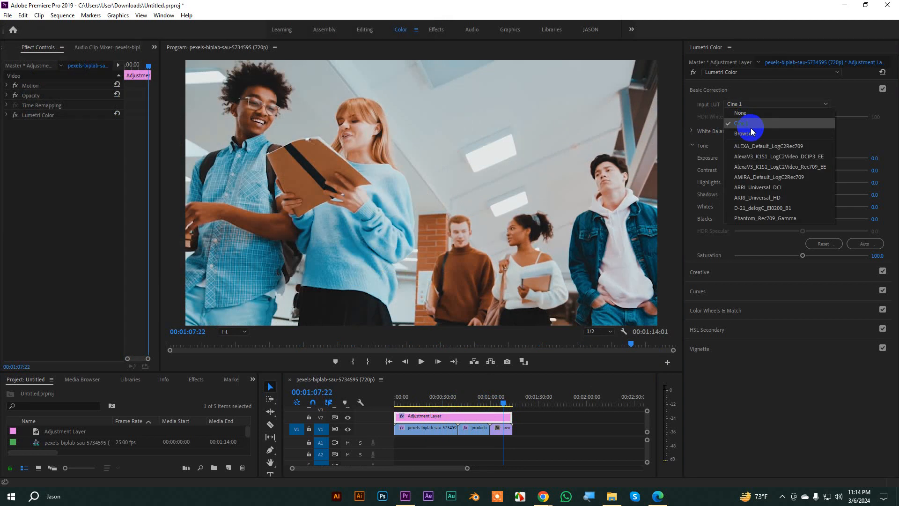
{"action": "left_click", "coordinate": [686, 156]}
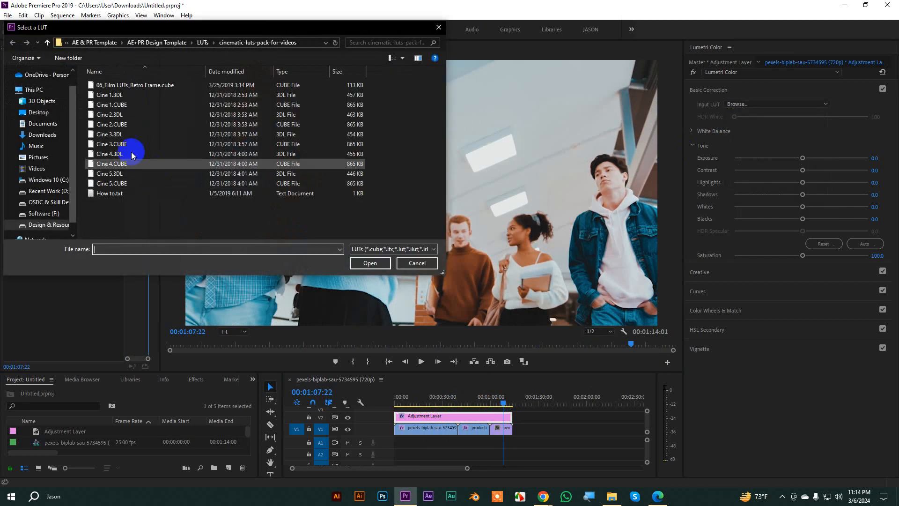
{"action": "left_click", "coordinate": [121, 153]}
{"action": "left_click", "coordinate": [370, 263]}
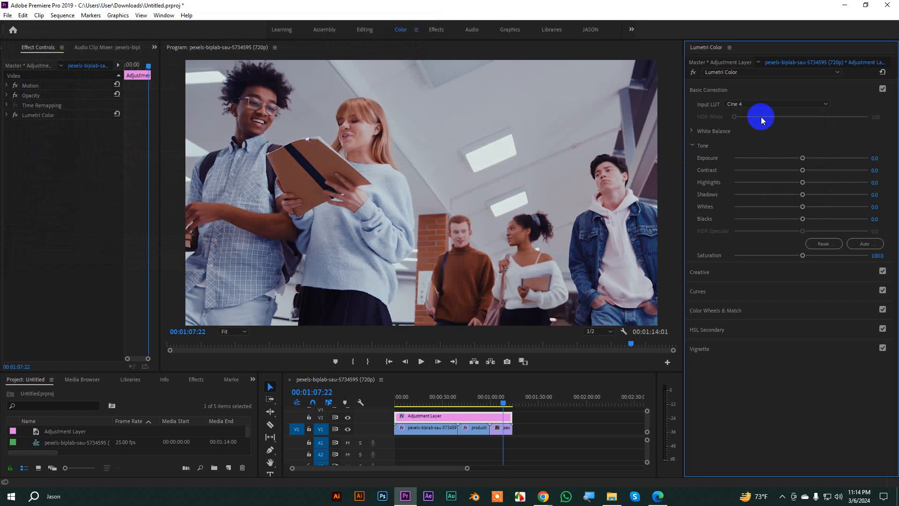
Step: Replace the adjustment layer's input LUT with DarkAndSomber.cube from the Shutterstock Free LUTs folder
{"action": "left_click", "coordinate": [739, 107]}
{"action": "left_click", "coordinate": [741, 136]}
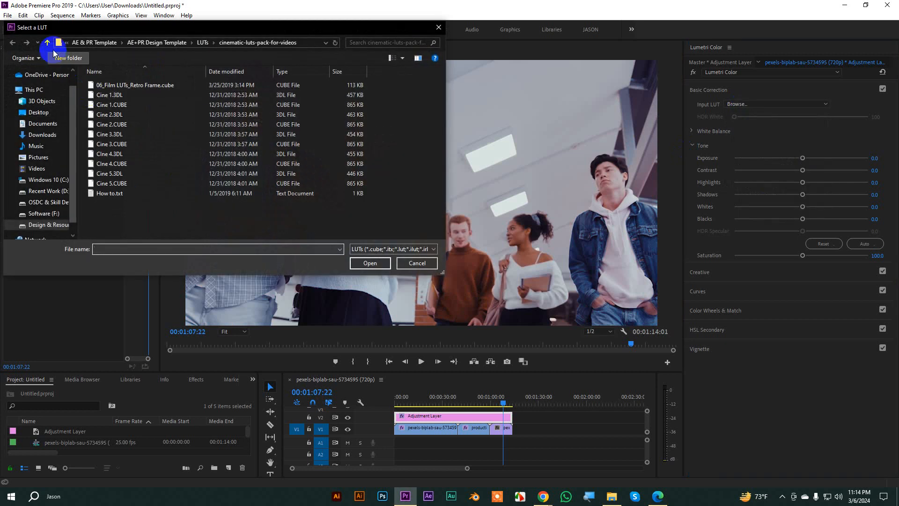
{"action": "left_click", "coordinate": [49, 43]}
{"action": "left_click", "coordinate": [106, 136]}
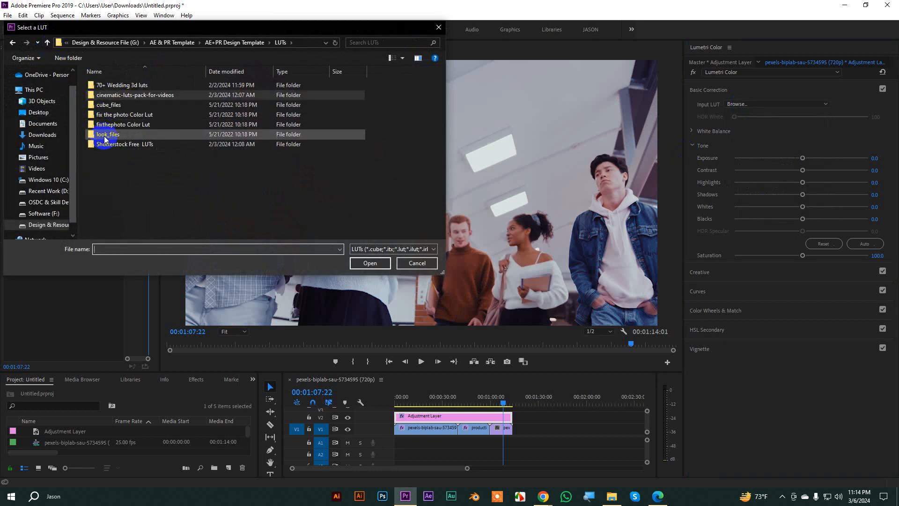
{"action": "double_click", "coordinate": [108, 144]}
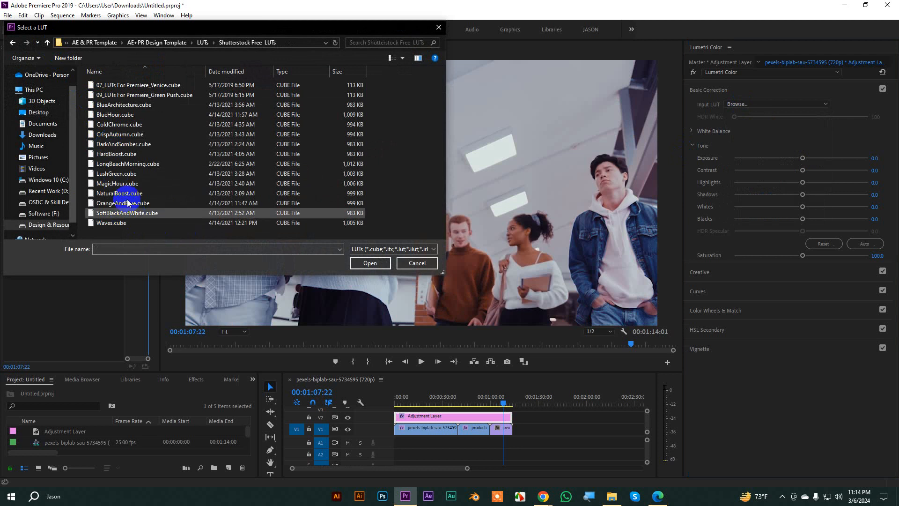
{"action": "left_click", "coordinate": [115, 145]}
{"action": "left_click", "coordinate": [370, 263]}
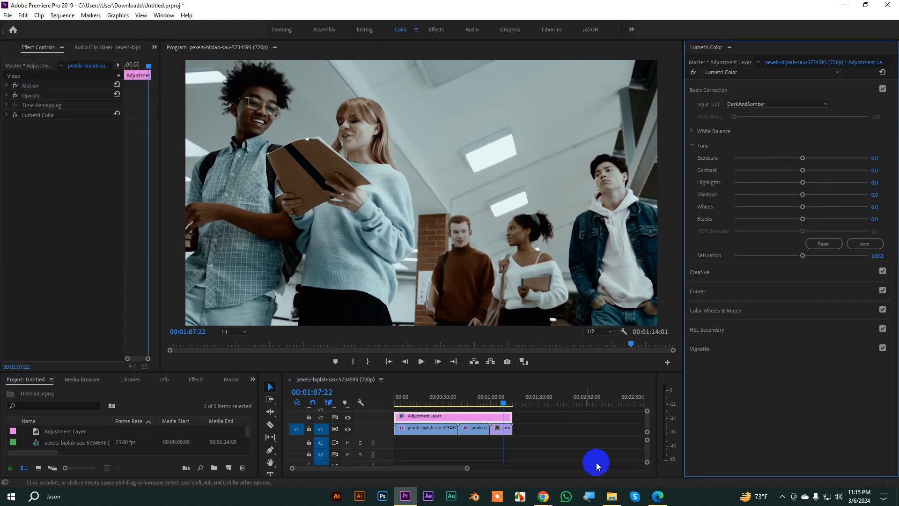
Step: Preview the graded look on the third clip at 00:01:06:03 and on the first clip at 00:00:16:02
{"action": "mouse_move", "coordinate": [502, 405]}
{"action": "left_mouse_down"}
{"action": "mouse_move", "coordinate": [428, 403]}
{"action": "mouse_move", "coordinate": [500, 400]}
{"action": "left_mouse_up"}
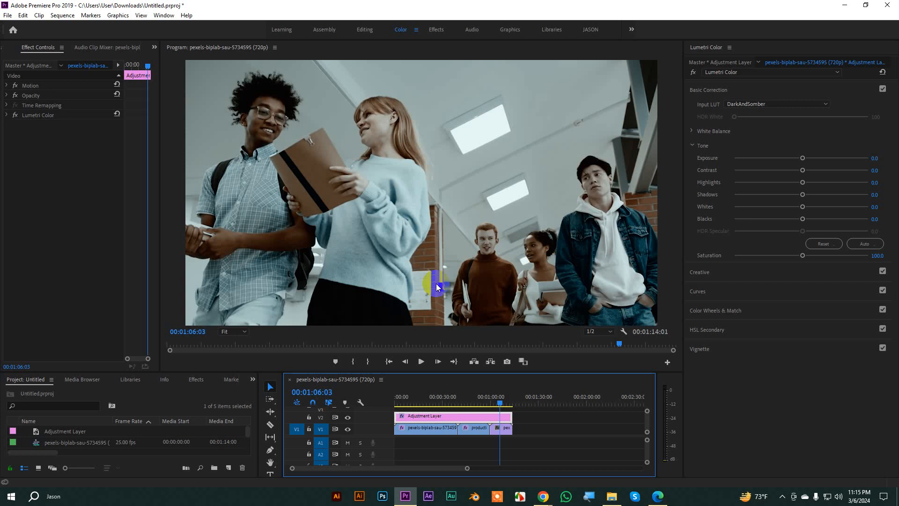
{"action": "left_click", "coordinate": [495, 402]}
{"action": "left_click_drag", "start_coordinate": [433, 403], "coordinate": [419, 418]}
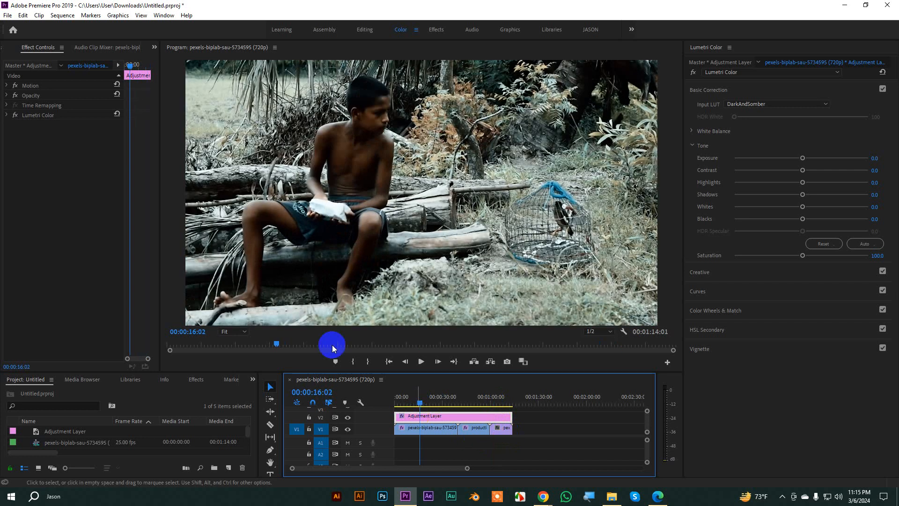
Step: Examine the adjustment layer's Lumetri Color effect properties, including Basic Correction, Creative, Curves and HSL Secondary, and collapse the effect
{"action": "left_click", "coordinate": [7, 115]}
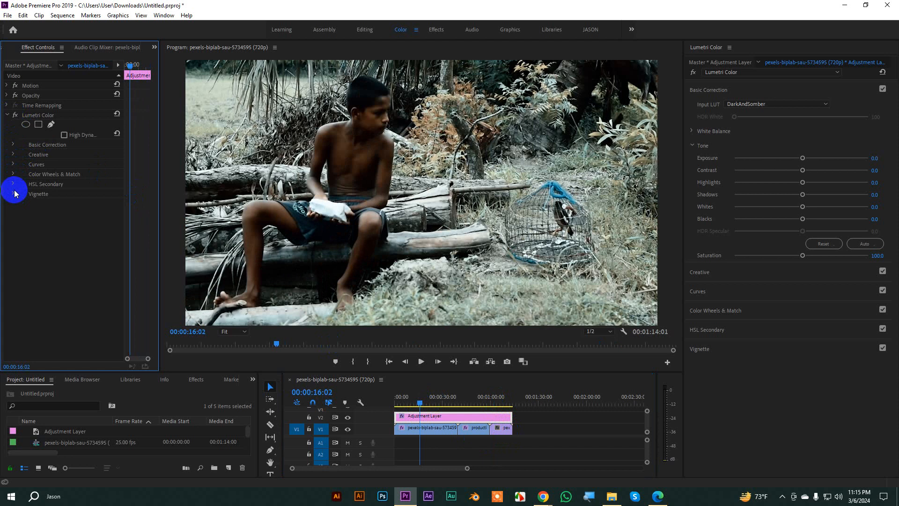
{"action": "left_click", "coordinate": [13, 145]}
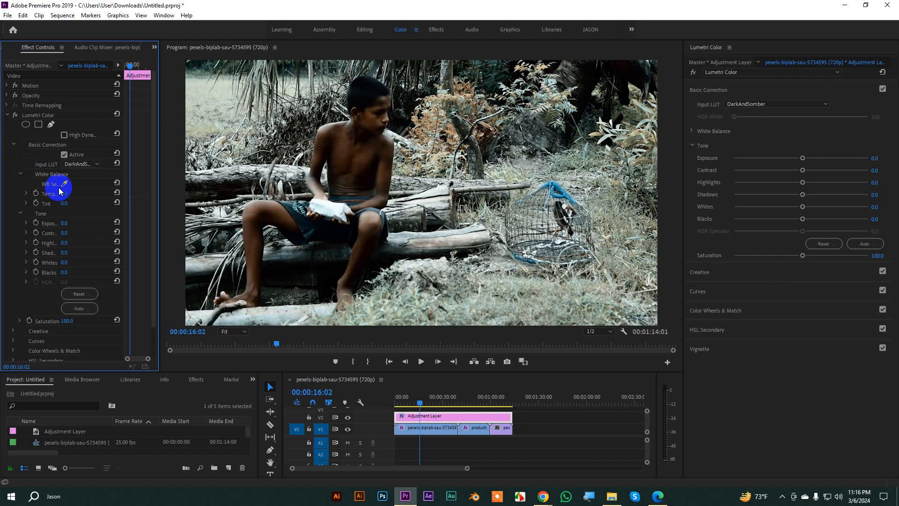
{"action": "left_click", "coordinate": [22, 175]}
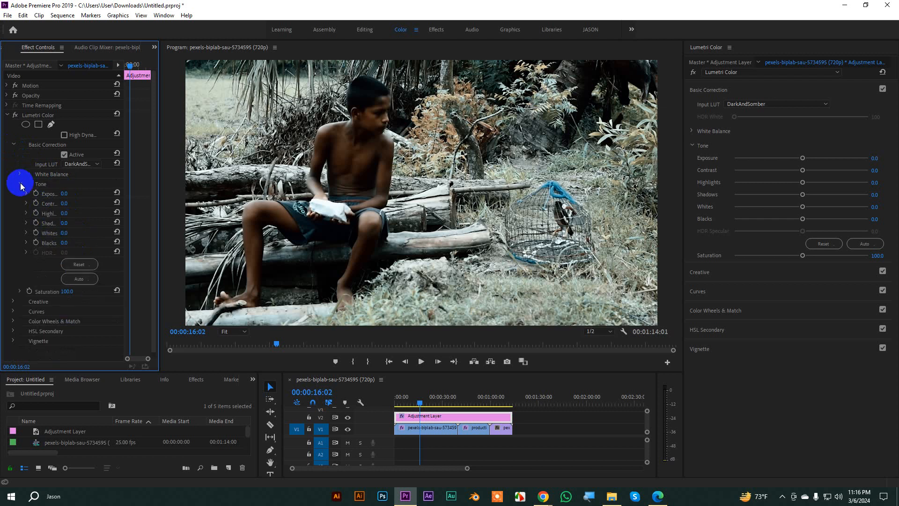
{"action": "left_click", "coordinate": [20, 184]}
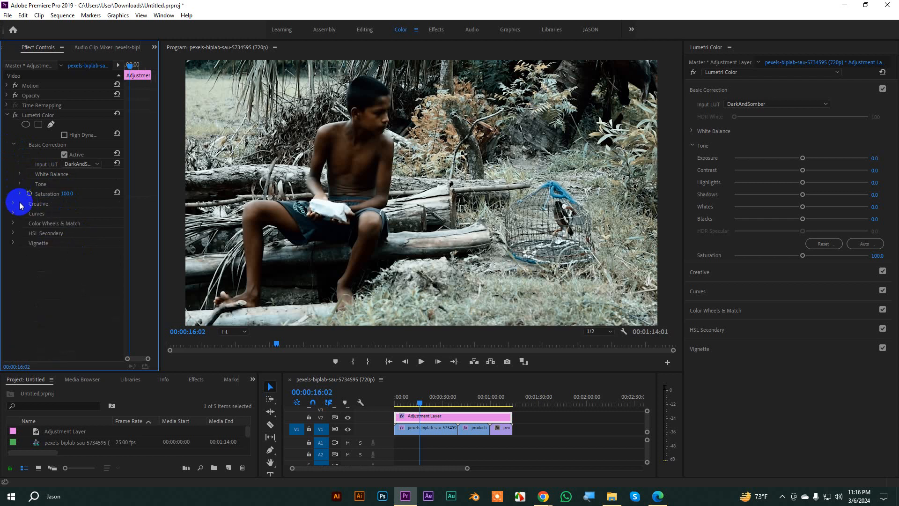
{"action": "left_click", "coordinate": [13, 205]}
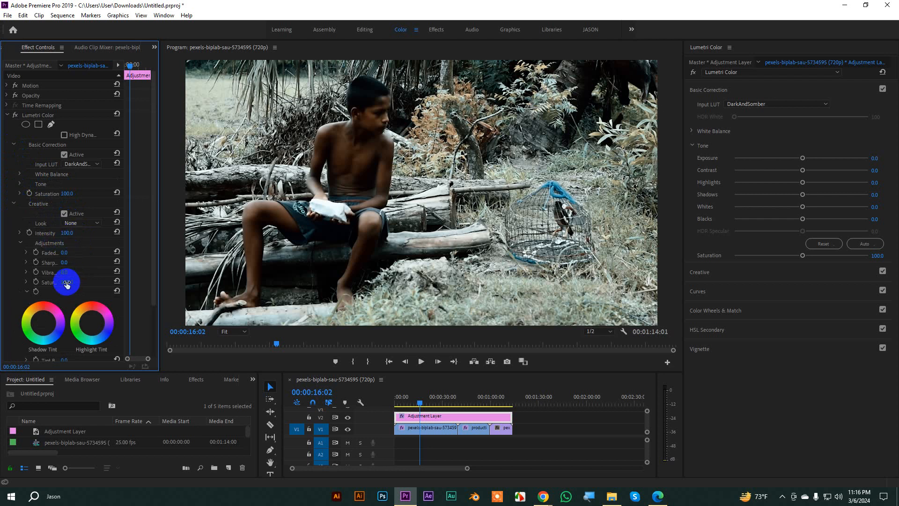
{"action": "left_click", "coordinate": [20, 242]}
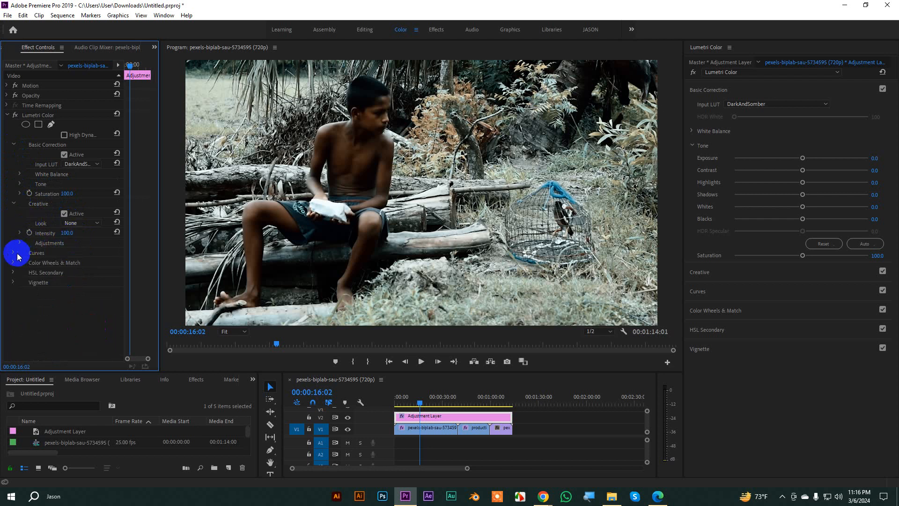
{"action": "left_click", "coordinate": [14, 253]}
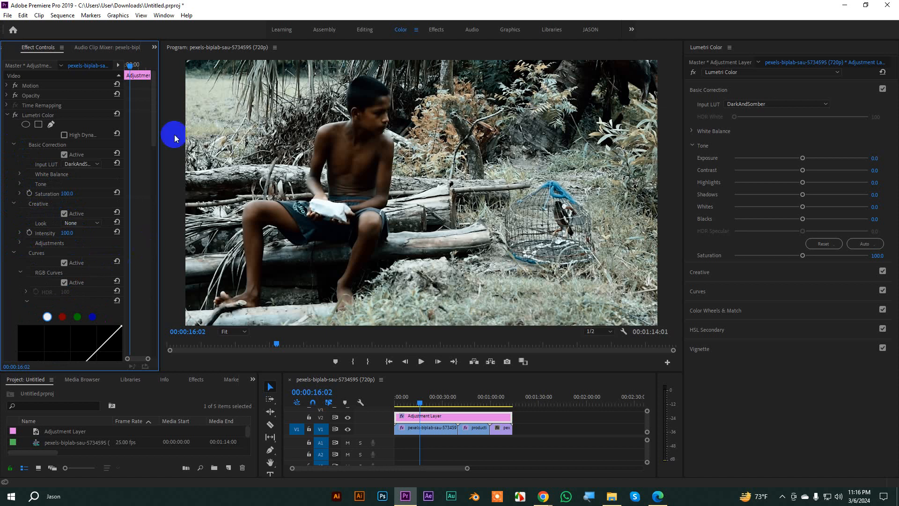
{"action": "left_click_drag", "start_coordinate": [155, 120], "coordinate": [138, 356]}
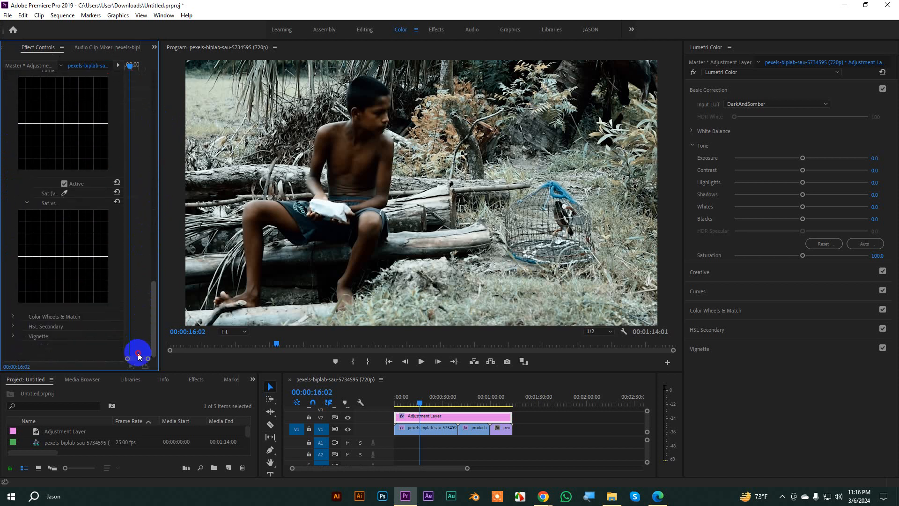
{"action": "left_click", "coordinate": [13, 326]}
{"action": "left_click_drag", "start_coordinate": [154, 234], "coordinate": [152, 68]}
{"action": "left_click", "coordinate": [7, 116]}
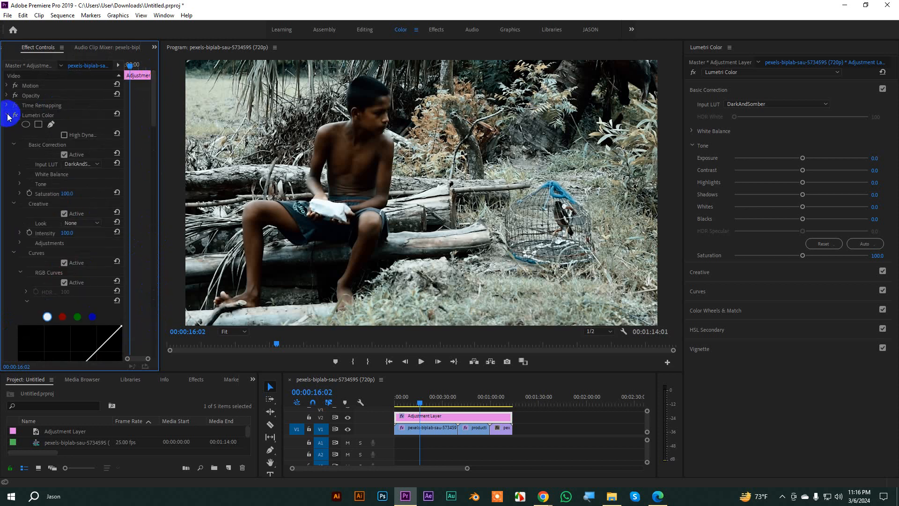